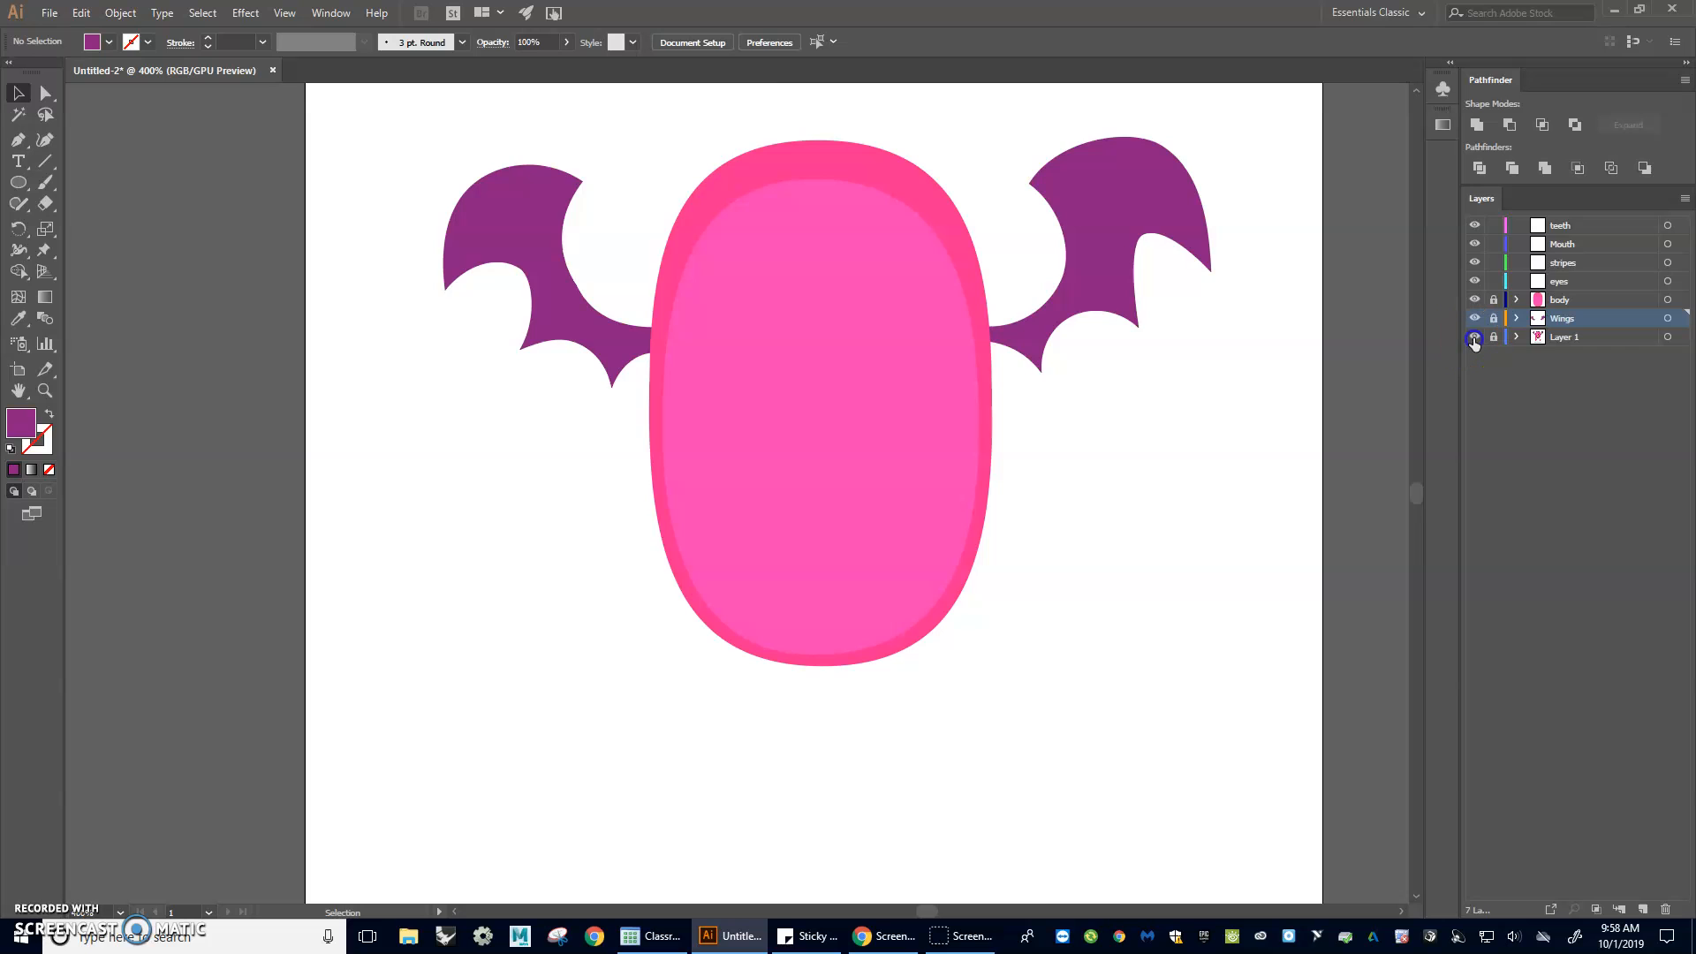
# - Hide the Wings and body layers, and set the drawing colours to no fill with a black stroke
pyautogui.click(1474, 318)
pyautogui.click(1474, 300)
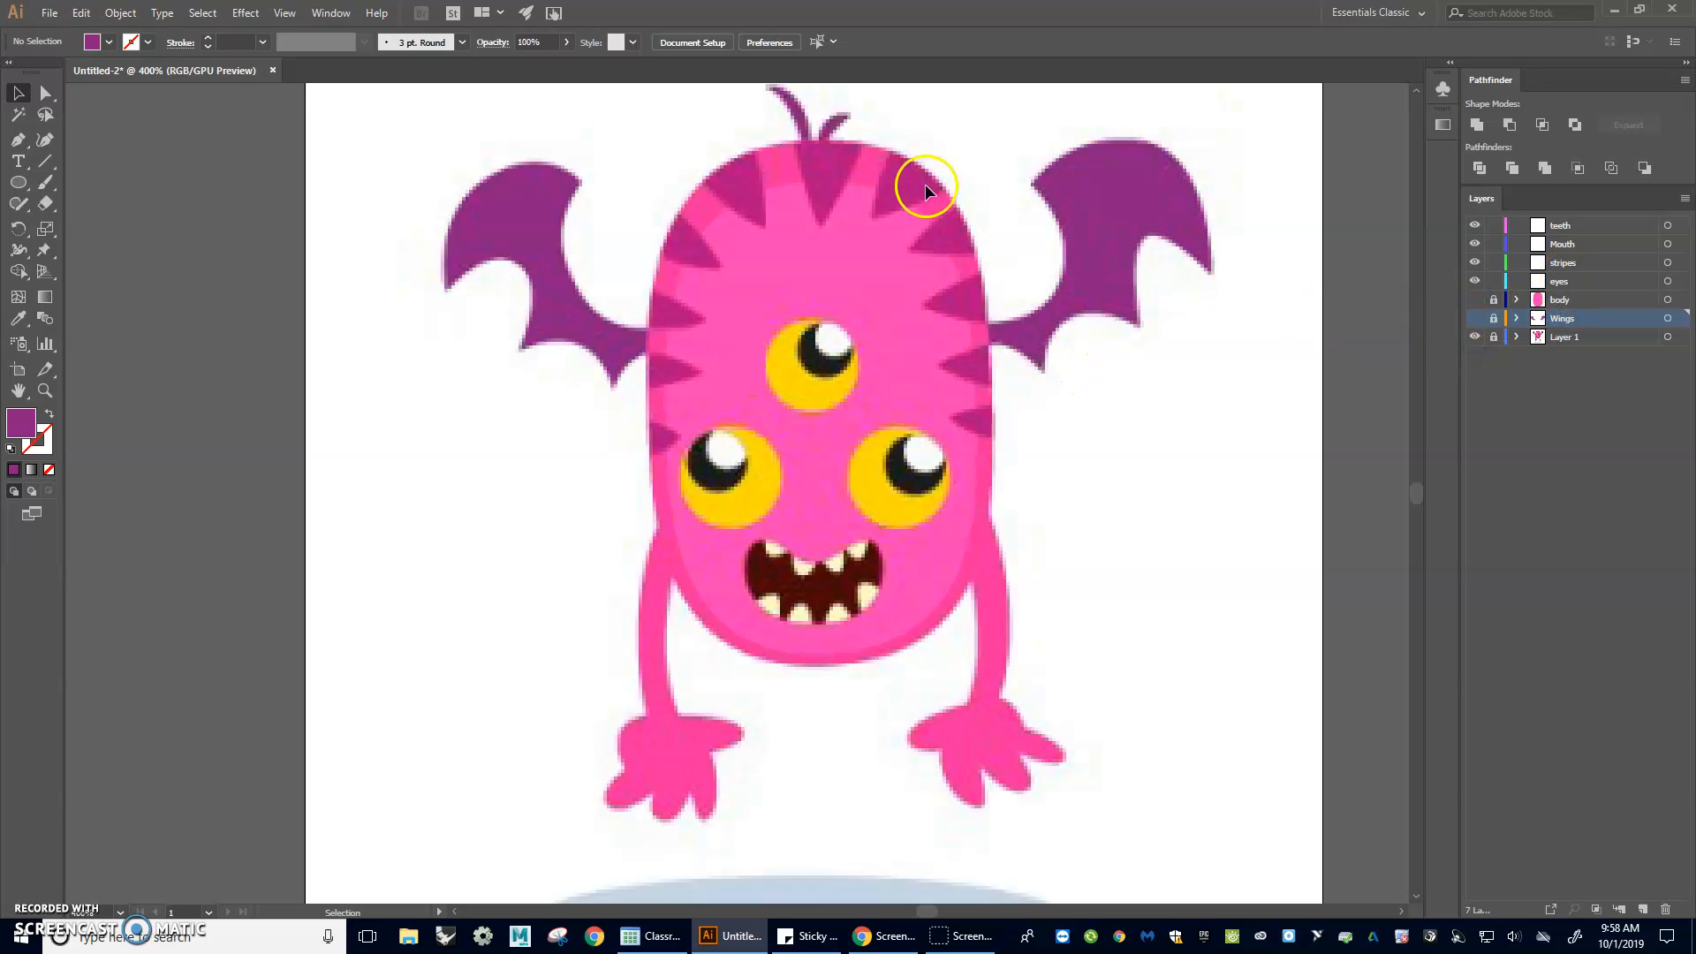
pyautogui.click(132, 42)
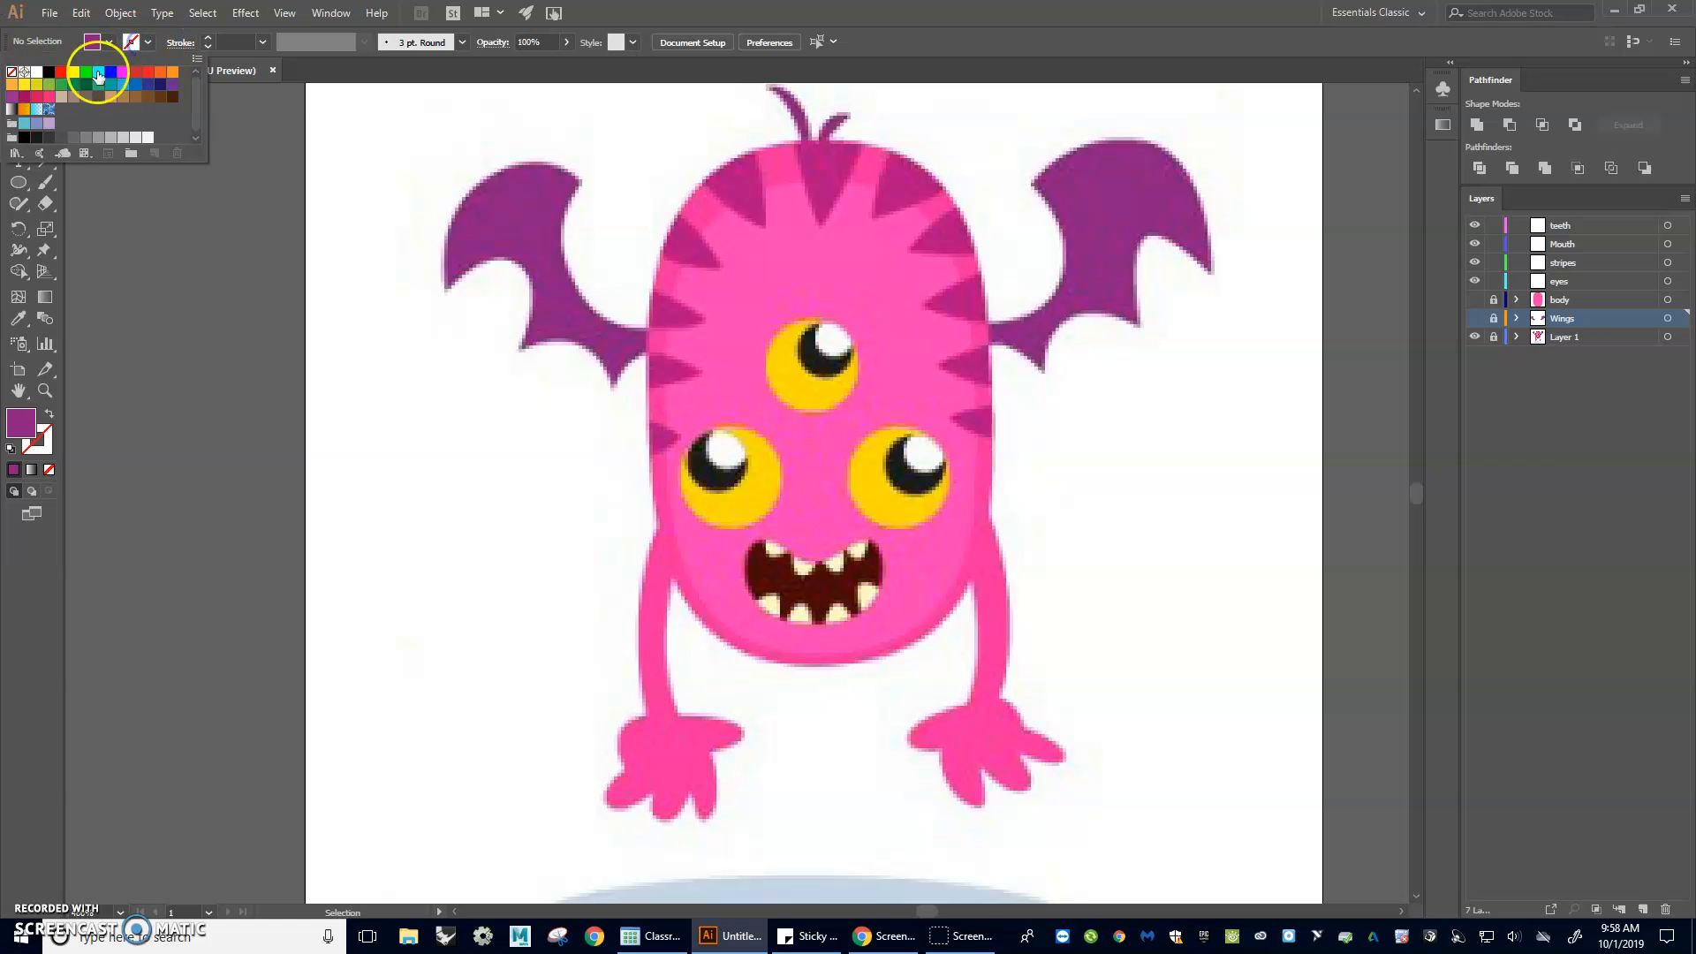
pyautogui.click(48, 71)
pyautogui.click(11, 72)
pyautogui.click(197, 232)
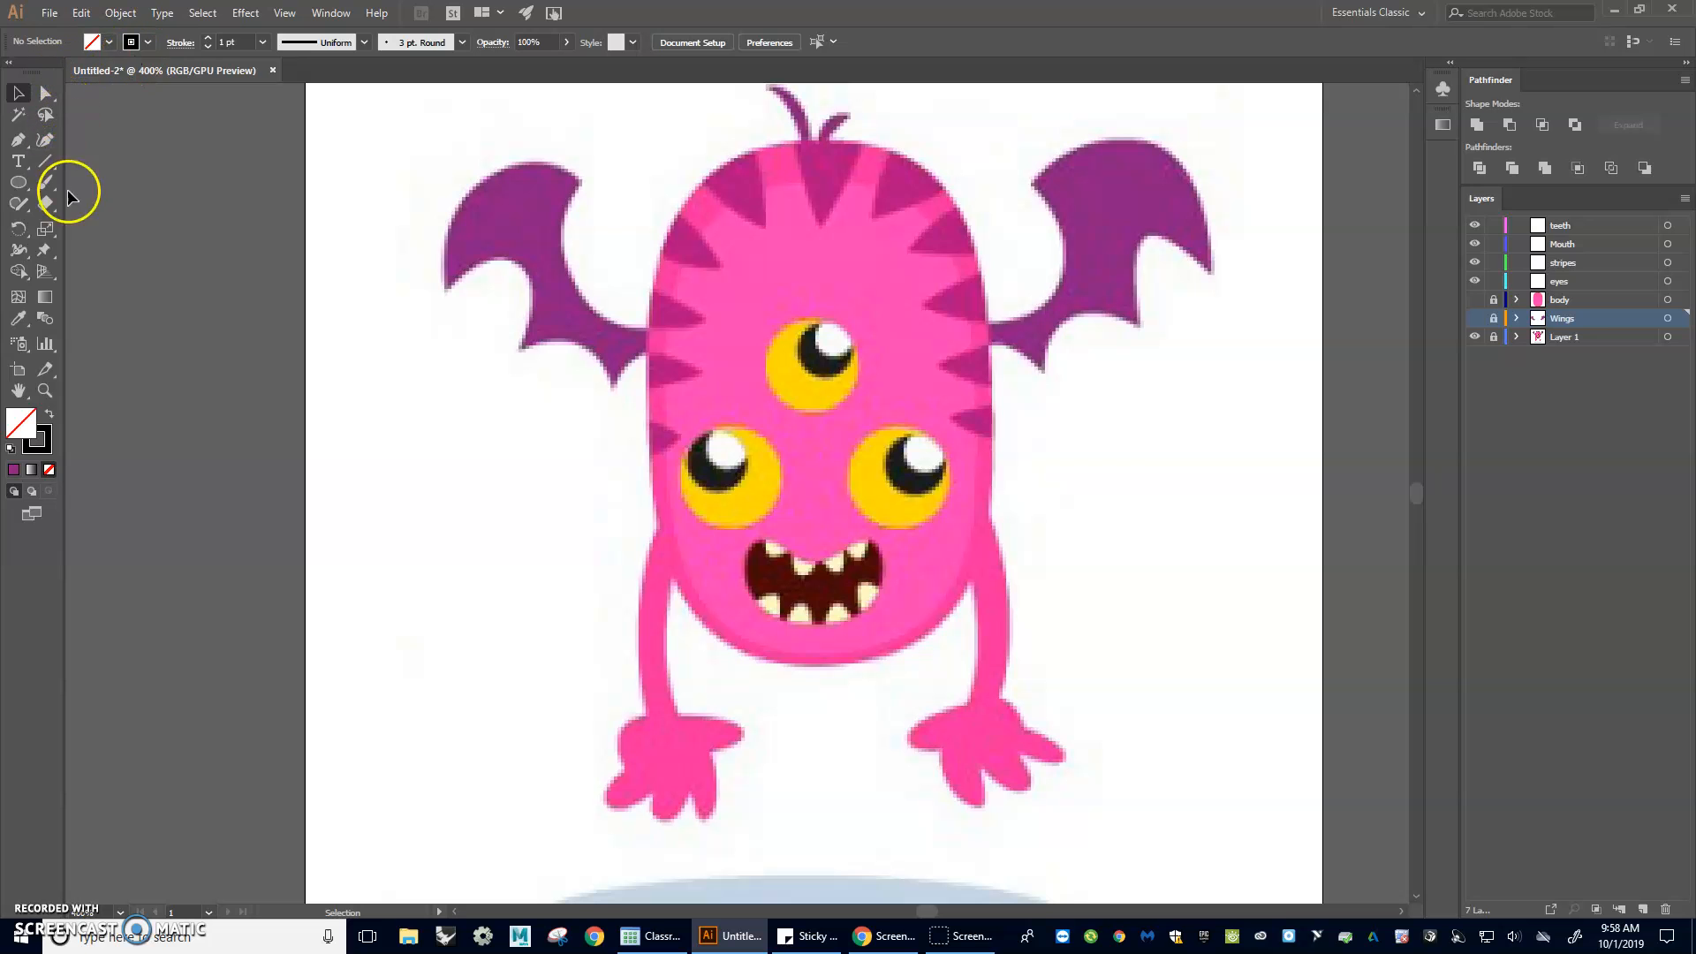
# - On the eyes layer, draw circles over the reference's lower-right eye: eyeball about 0.40 in, pupil about 0.25 in, highlight about 0.15 in wide
pyautogui.click(17, 182)
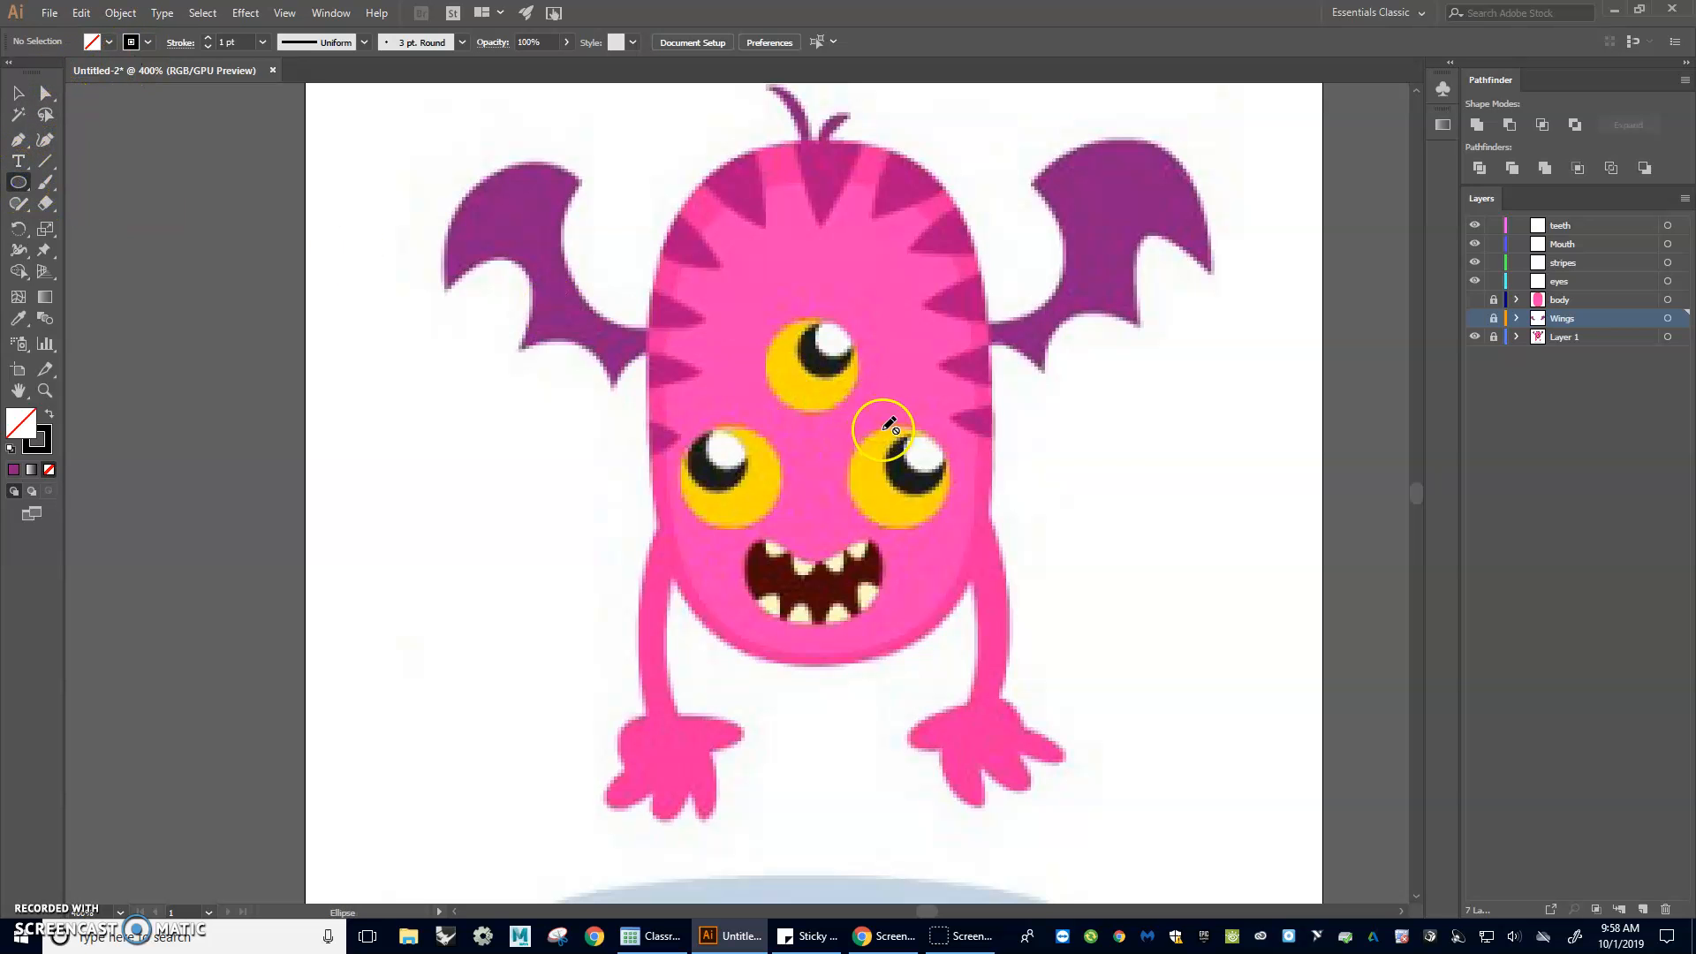
pyautogui.scroll(3, 924, 439)
pyautogui.moveTo(889, 629); pyautogui.dragTo(902, 408)
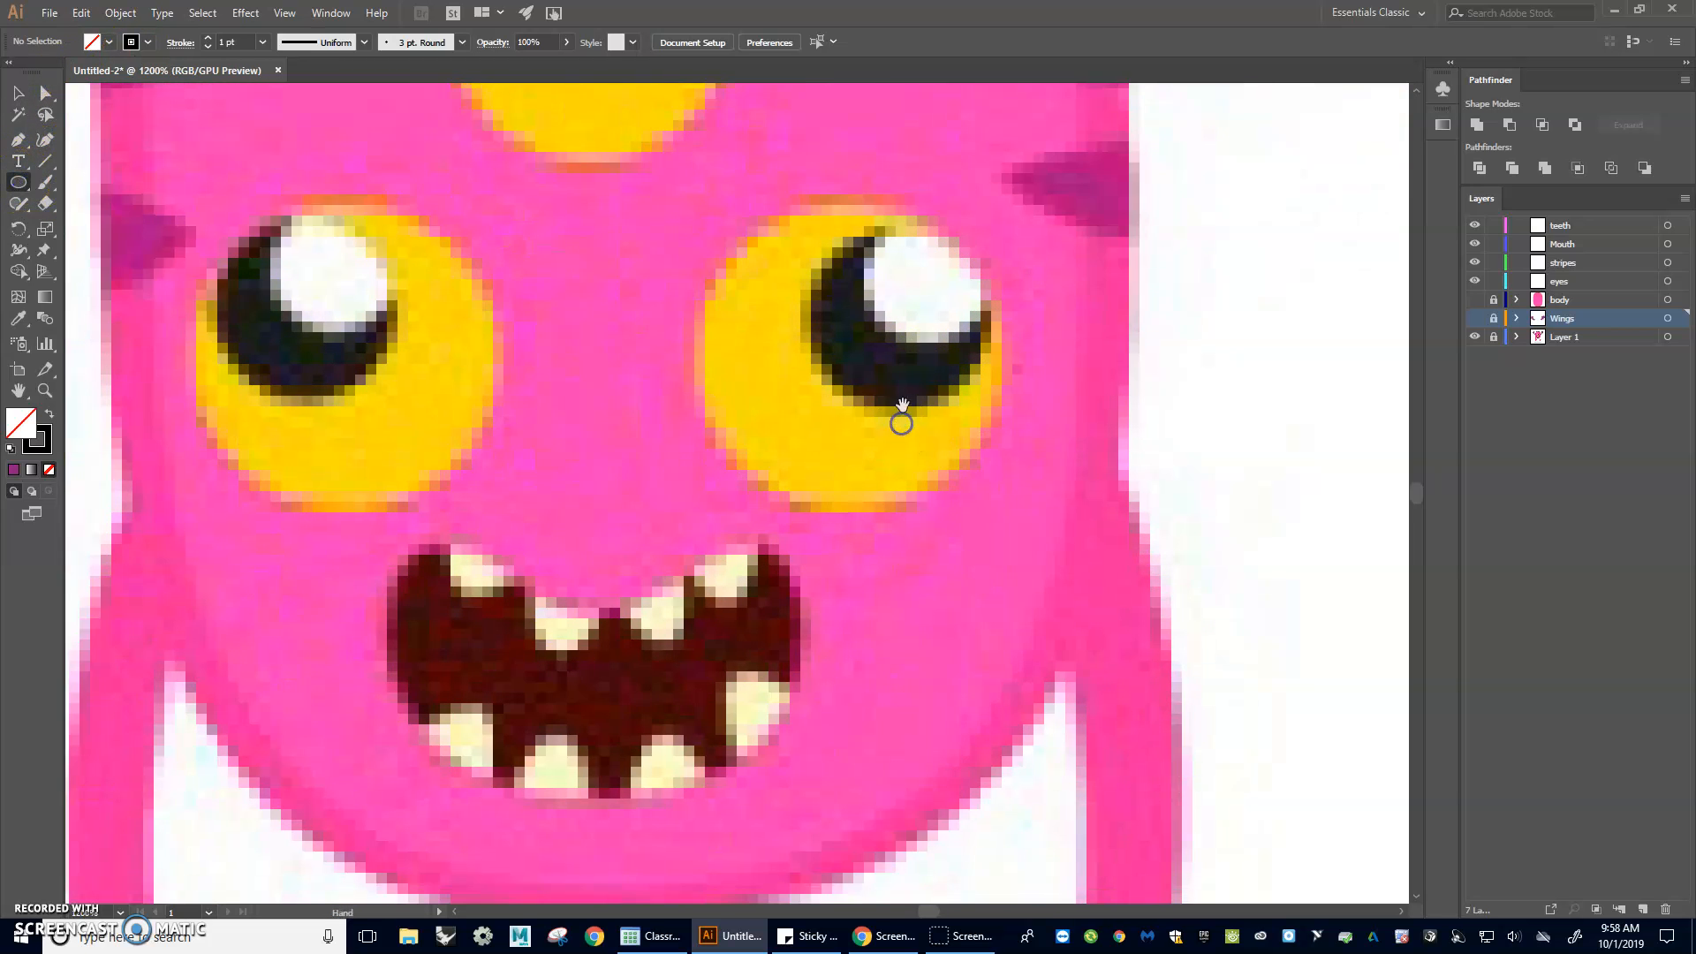
pyautogui.click(1578, 283)
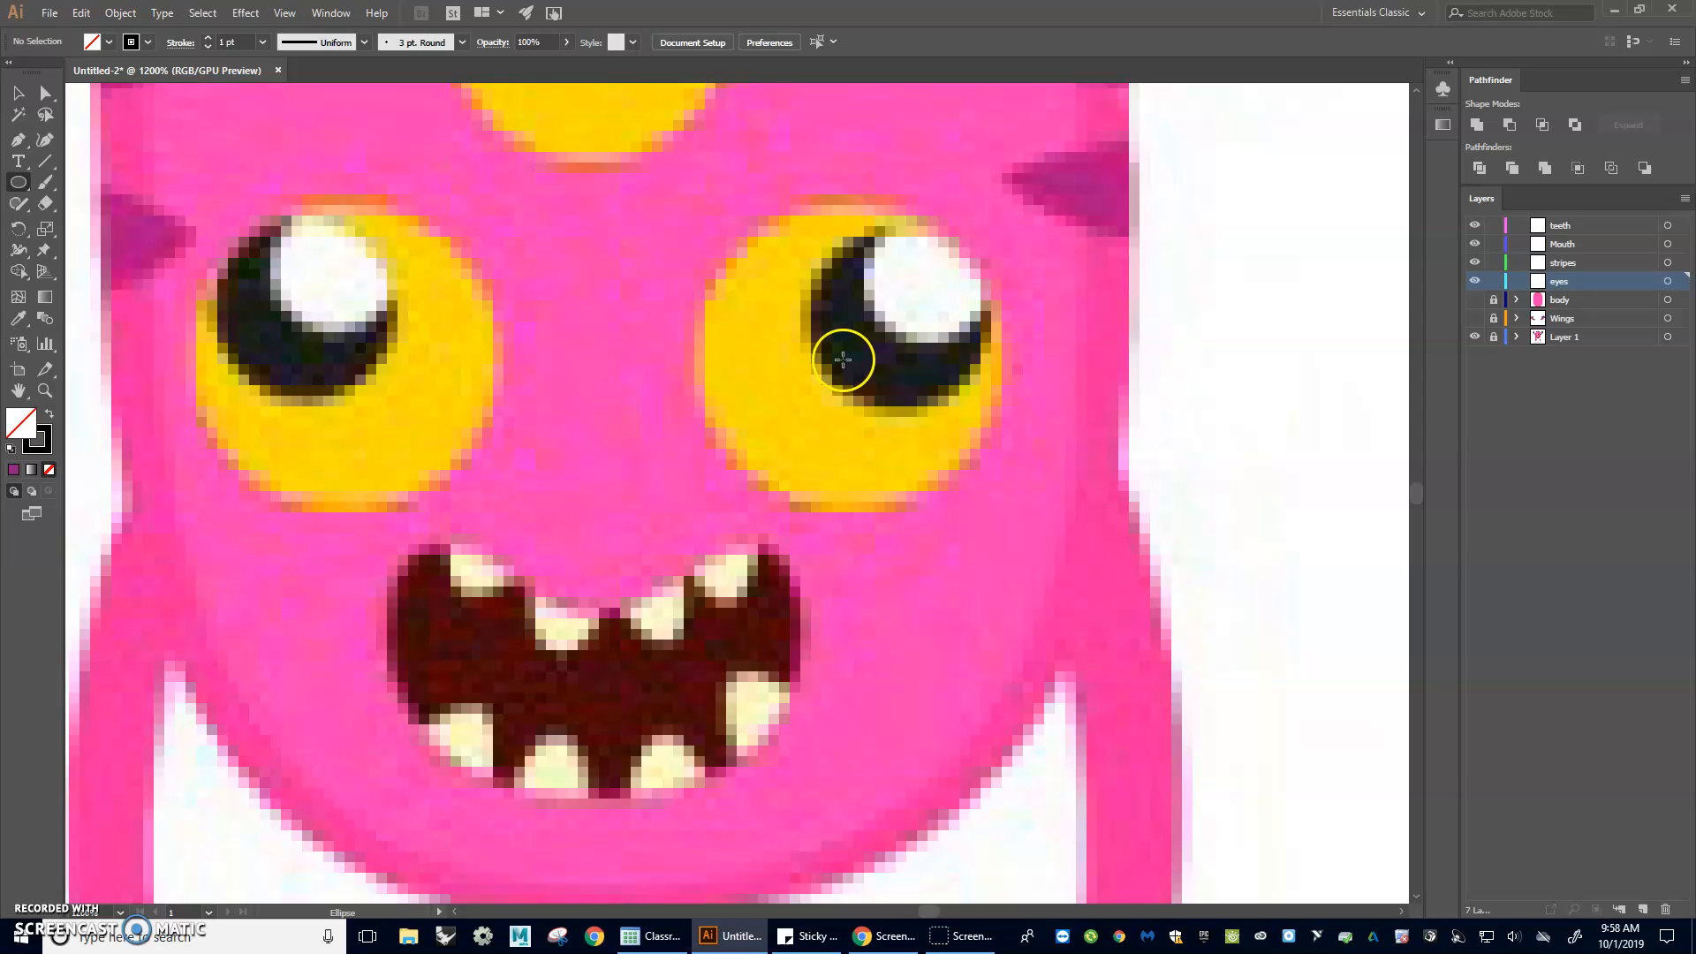
pyautogui.moveTo(849, 354); pyautogui.dragTo(1002, 493)
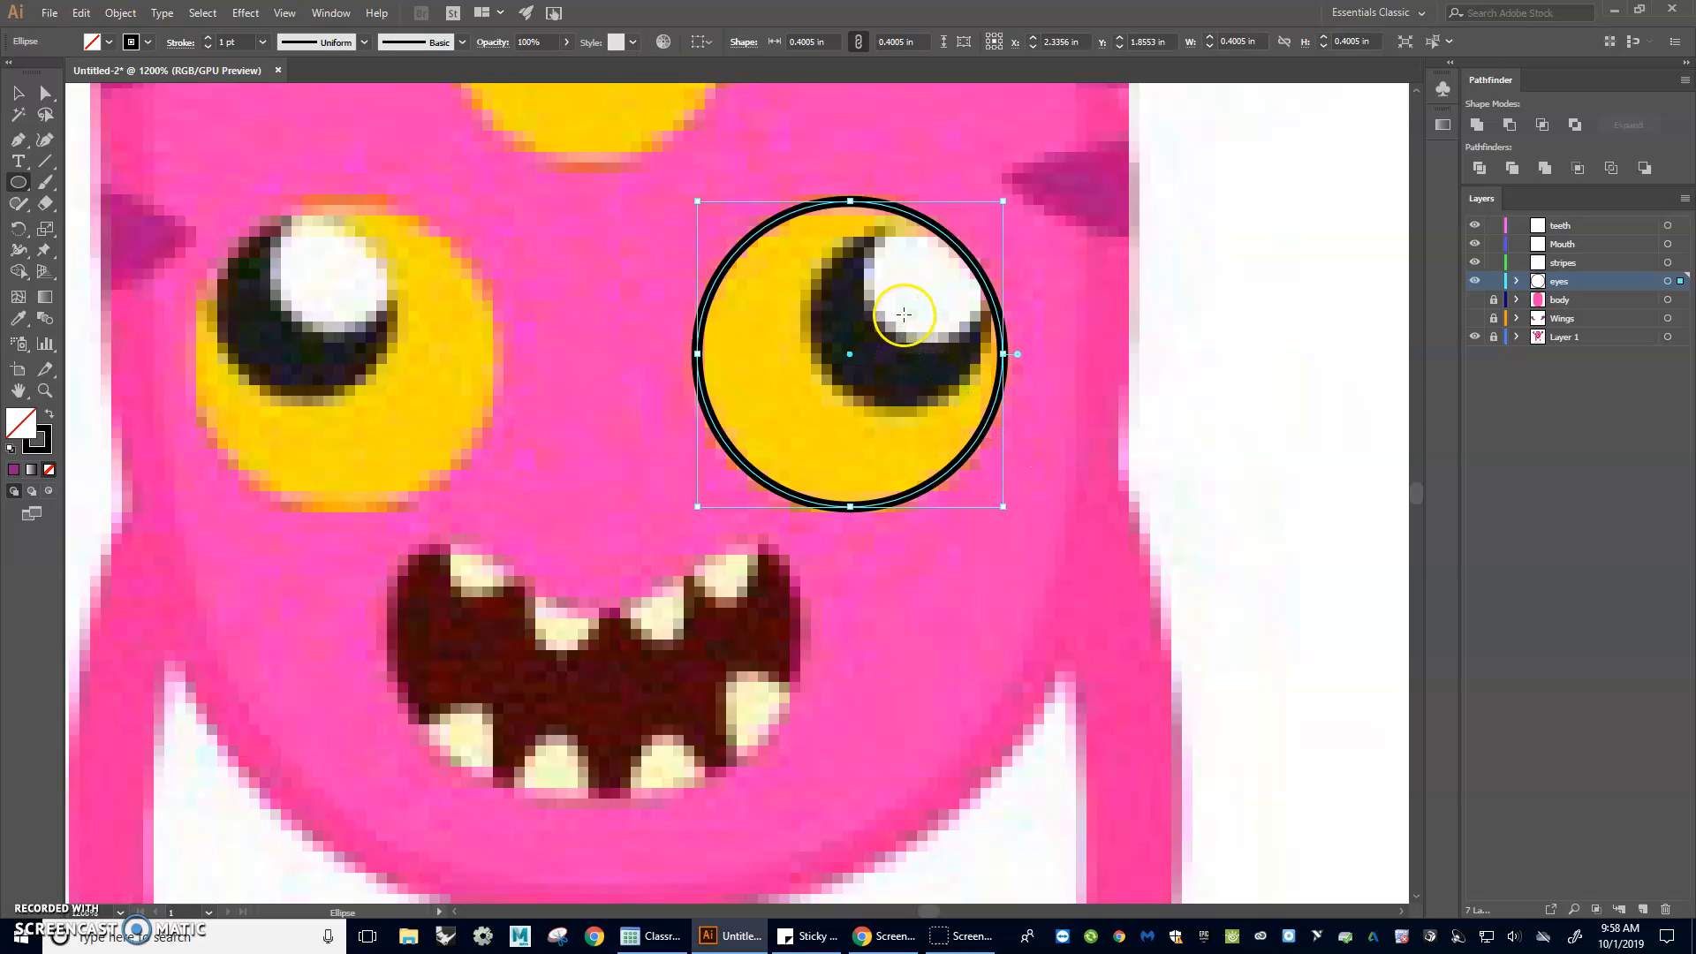
pyautogui.moveTo(890, 308); pyautogui.dragTo(991, 402)
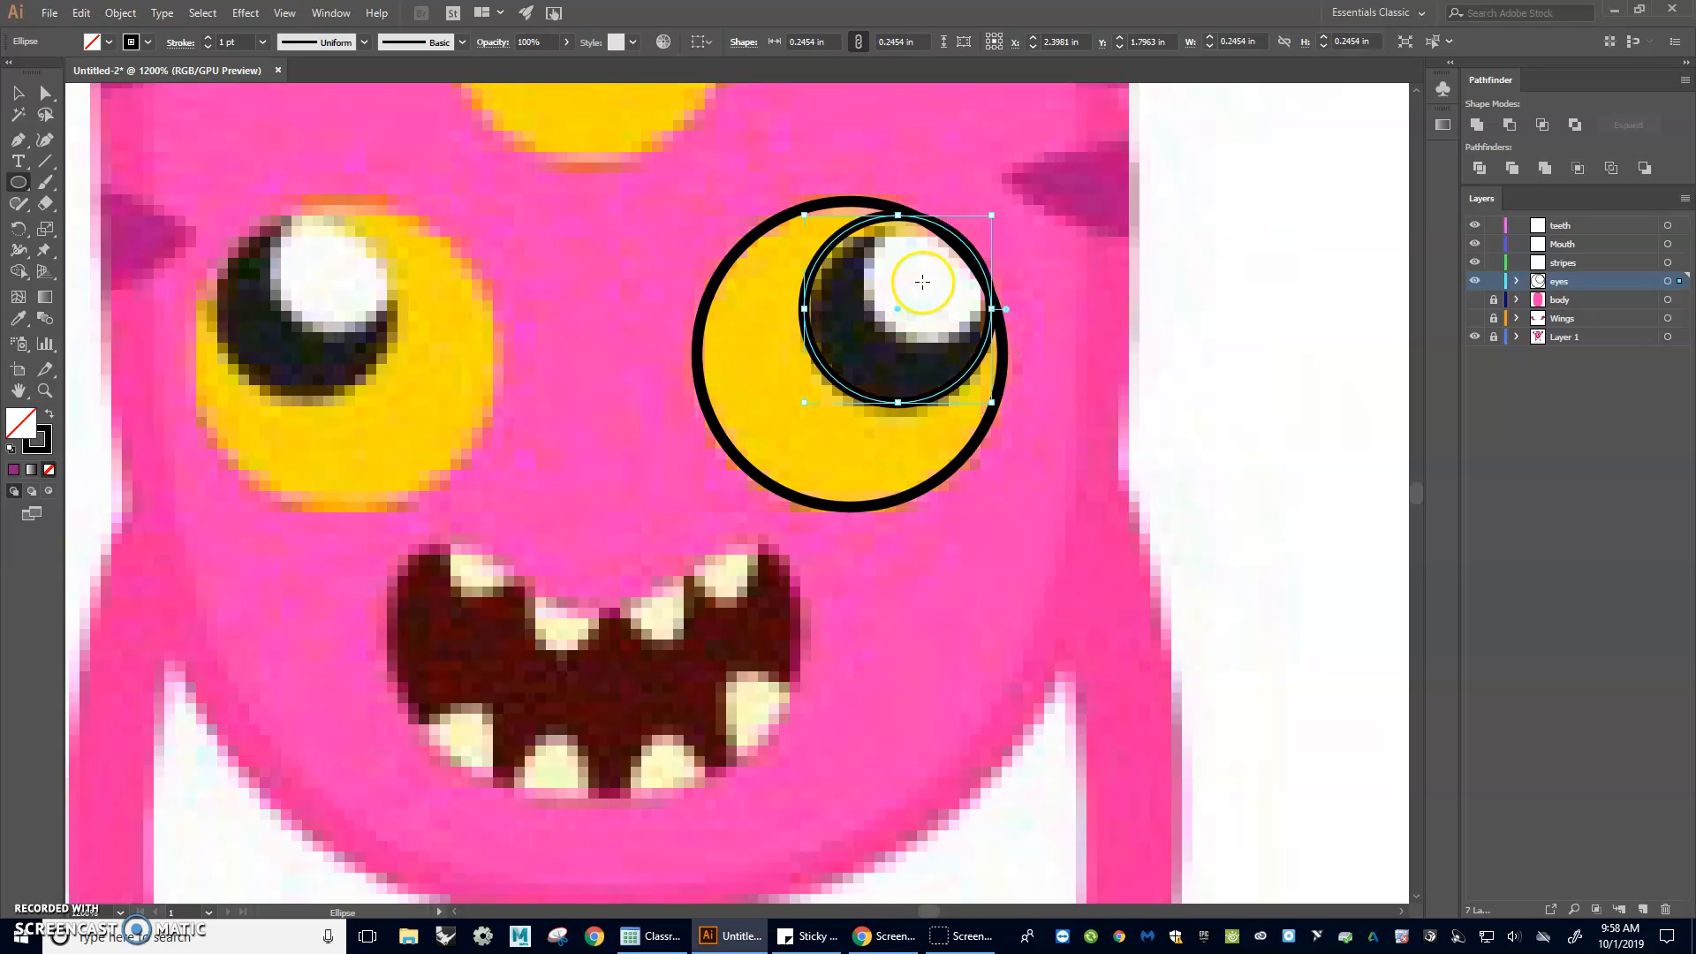
pyautogui.moveTo(928, 279); pyautogui.dragTo(972, 334)
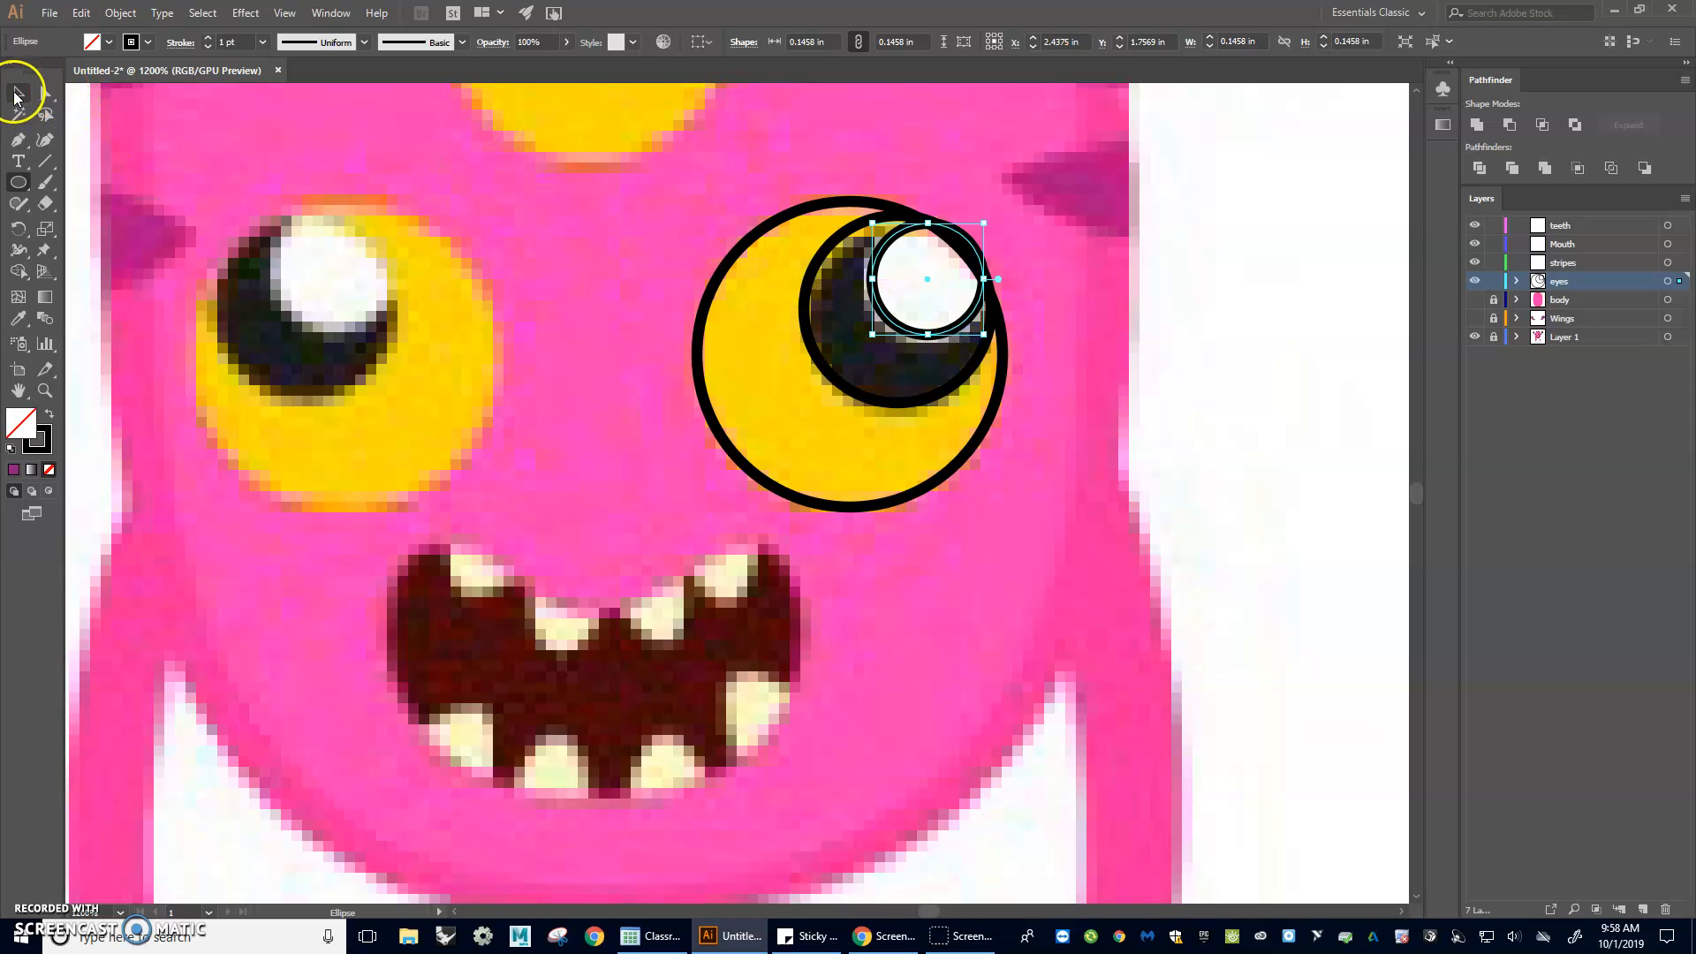
# - Fill the highlight circle with white and the pupil circle with near-black, sampling both colours from the reference eye
pyautogui.click(16, 94)
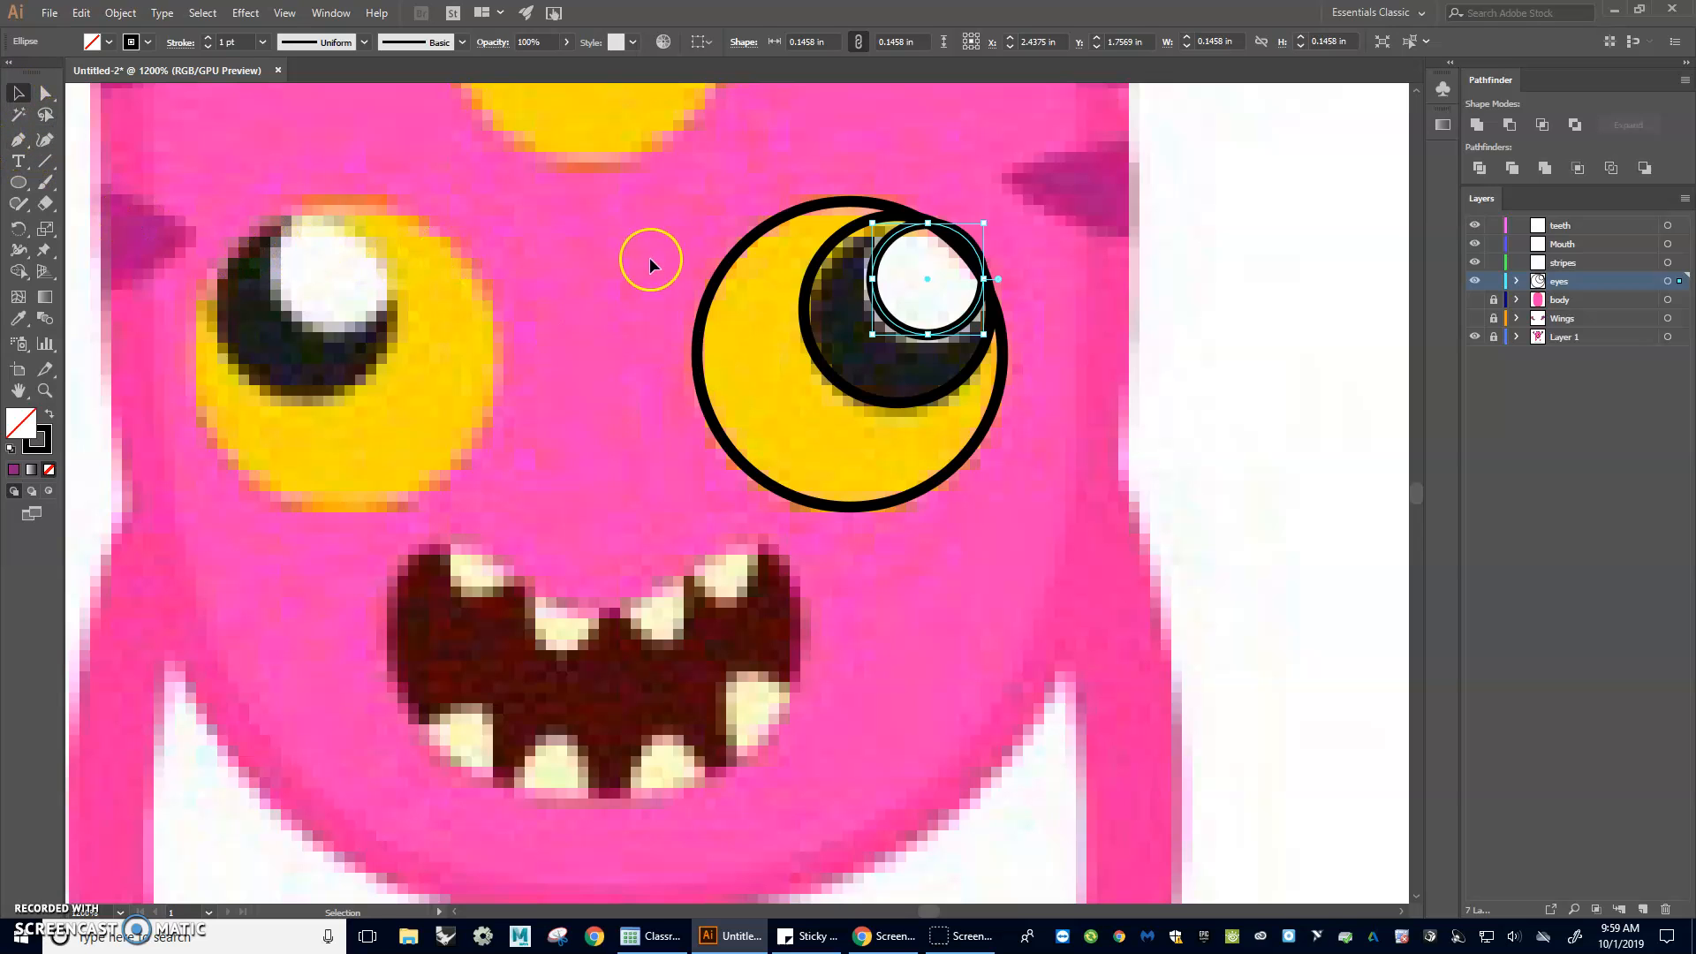
pyautogui.press('i')
pyautogui.click(914, 287)
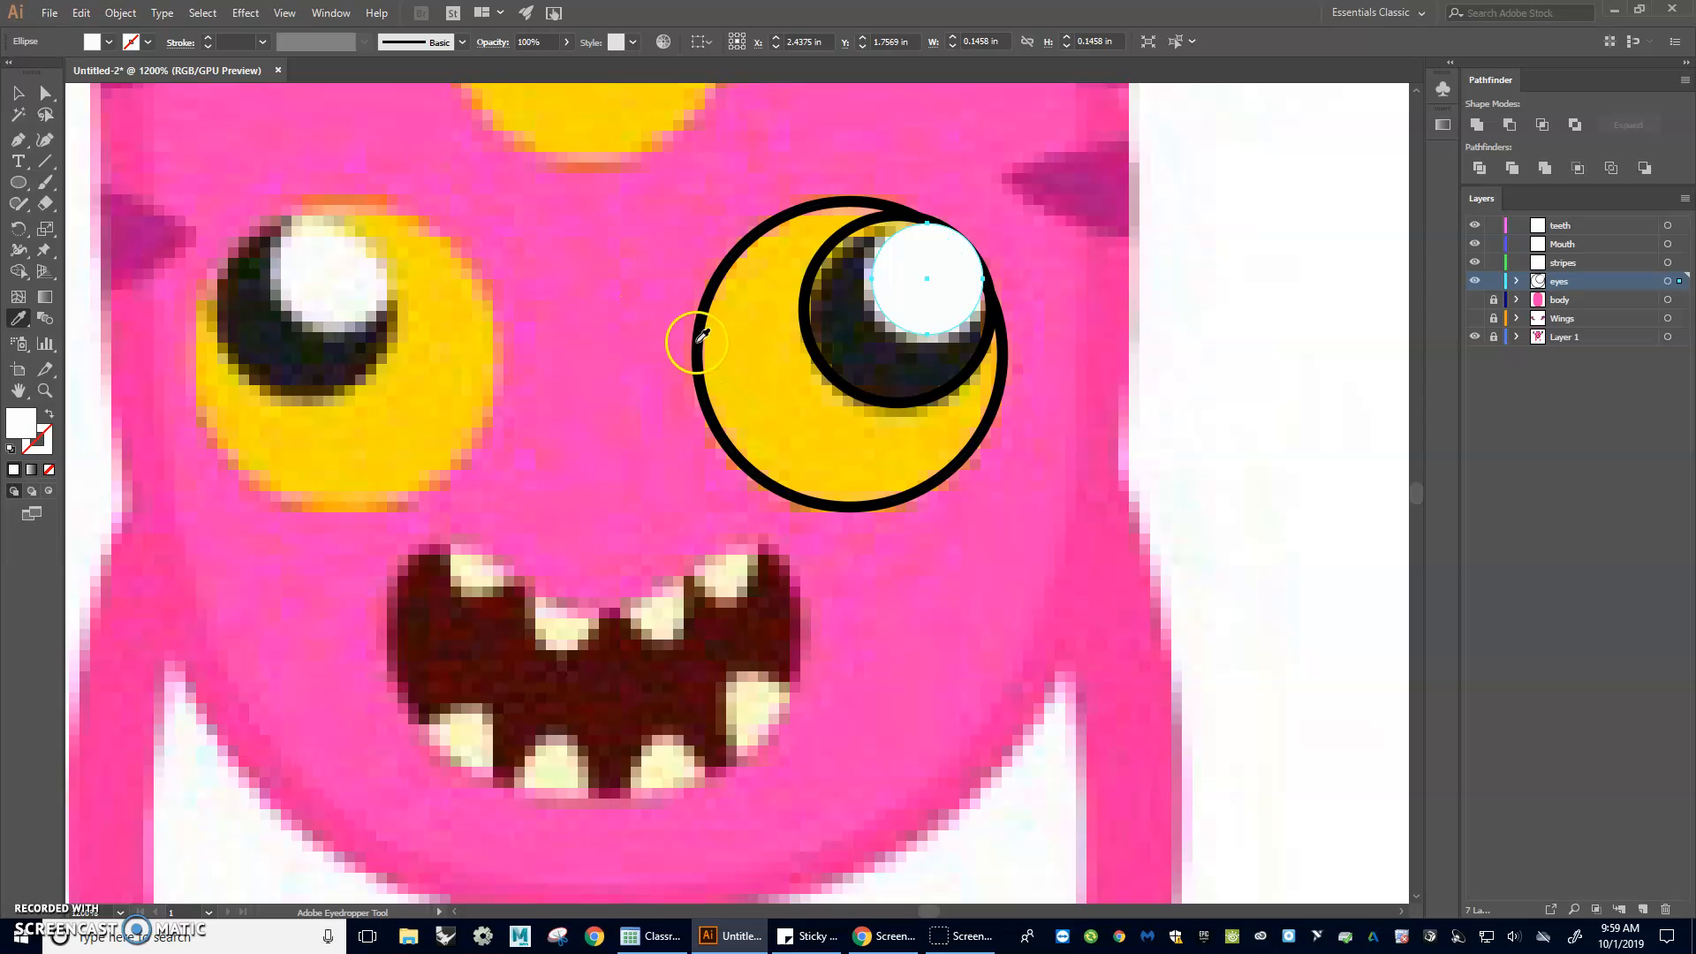
pyautogui.press('v')
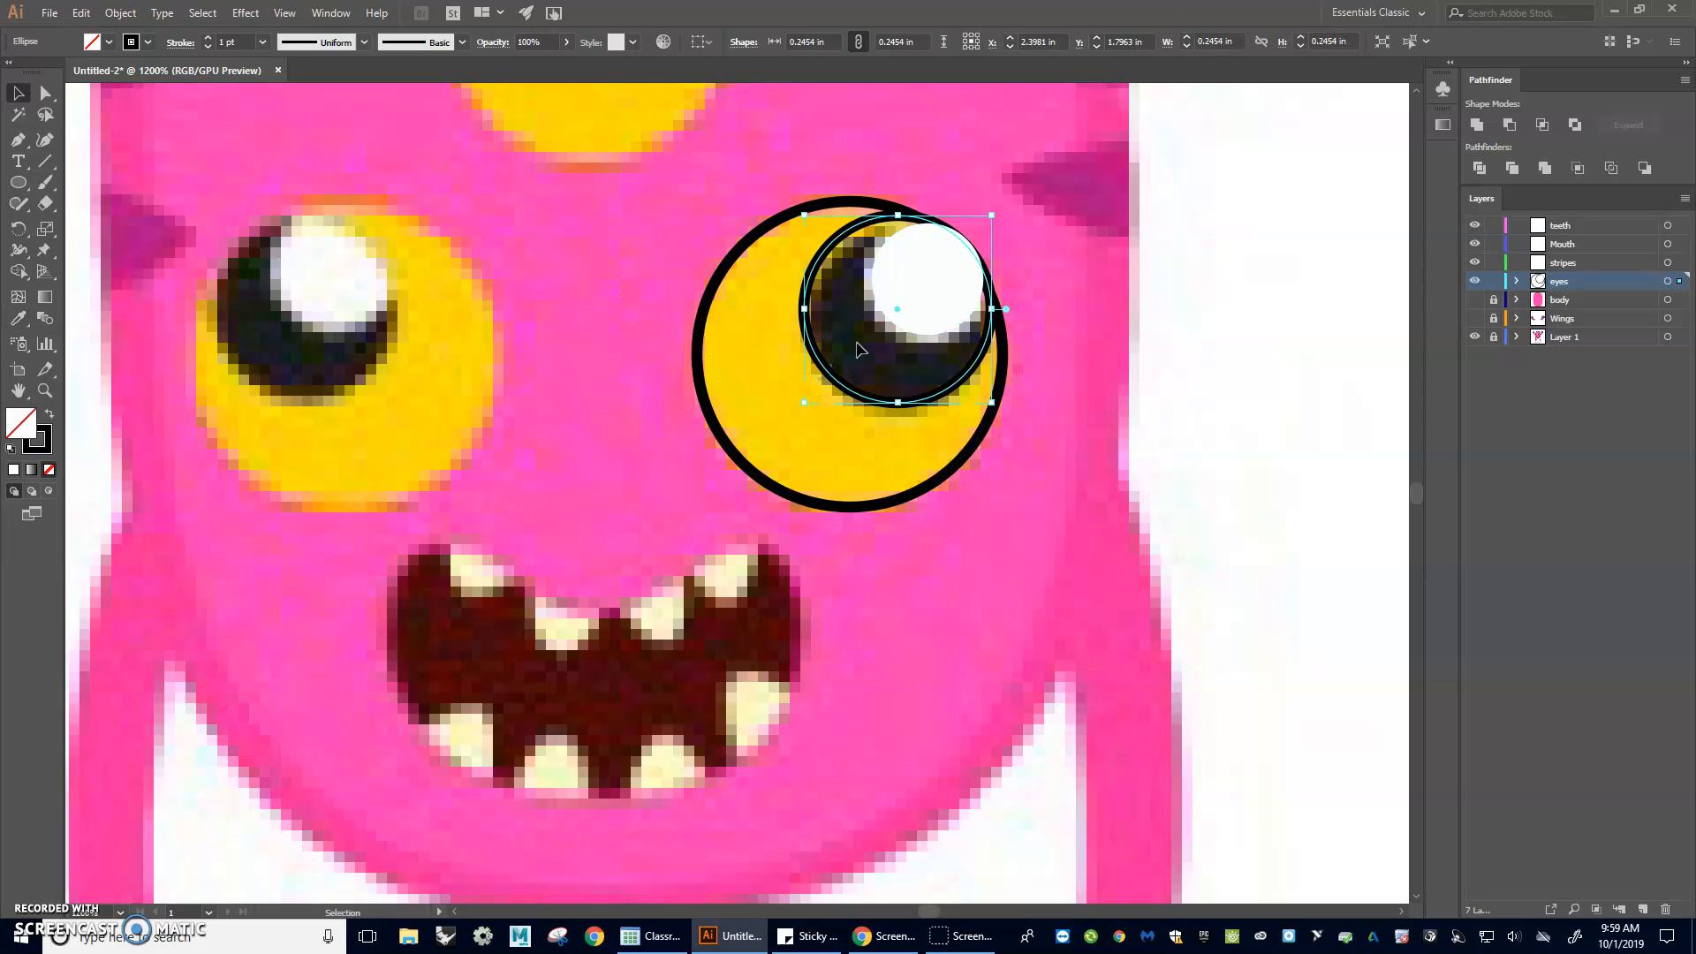
pyautogui.click(874, 362)
pyautogui.press('i')
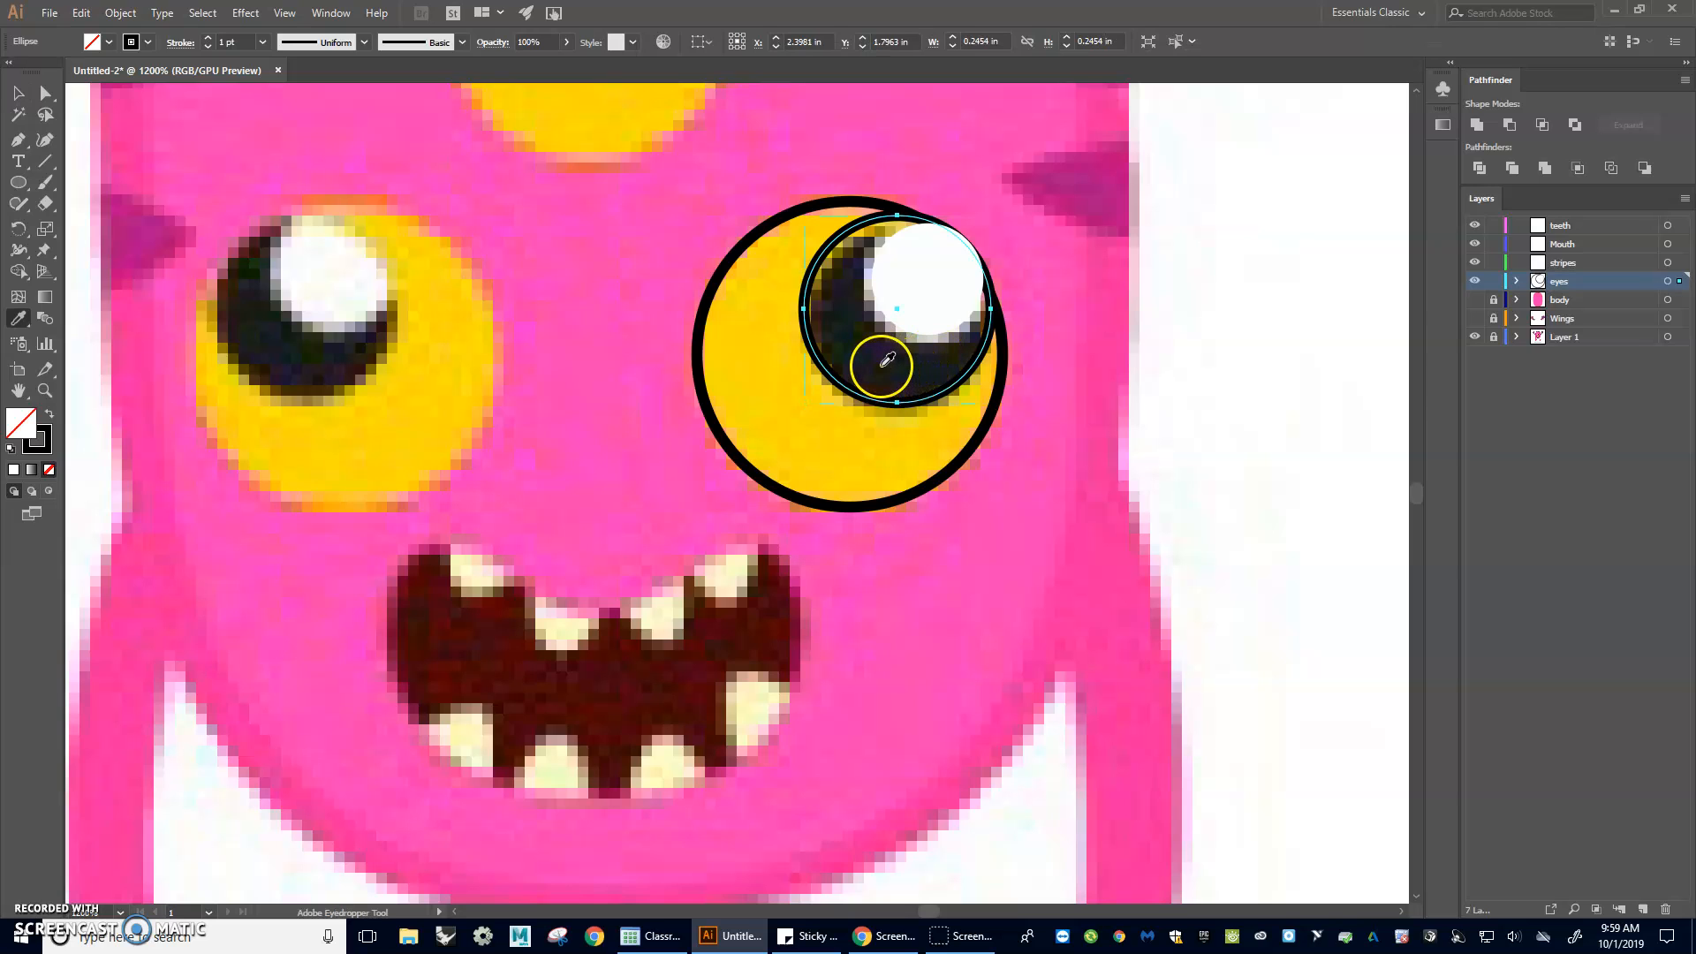
pyautogui.click(887, 360)
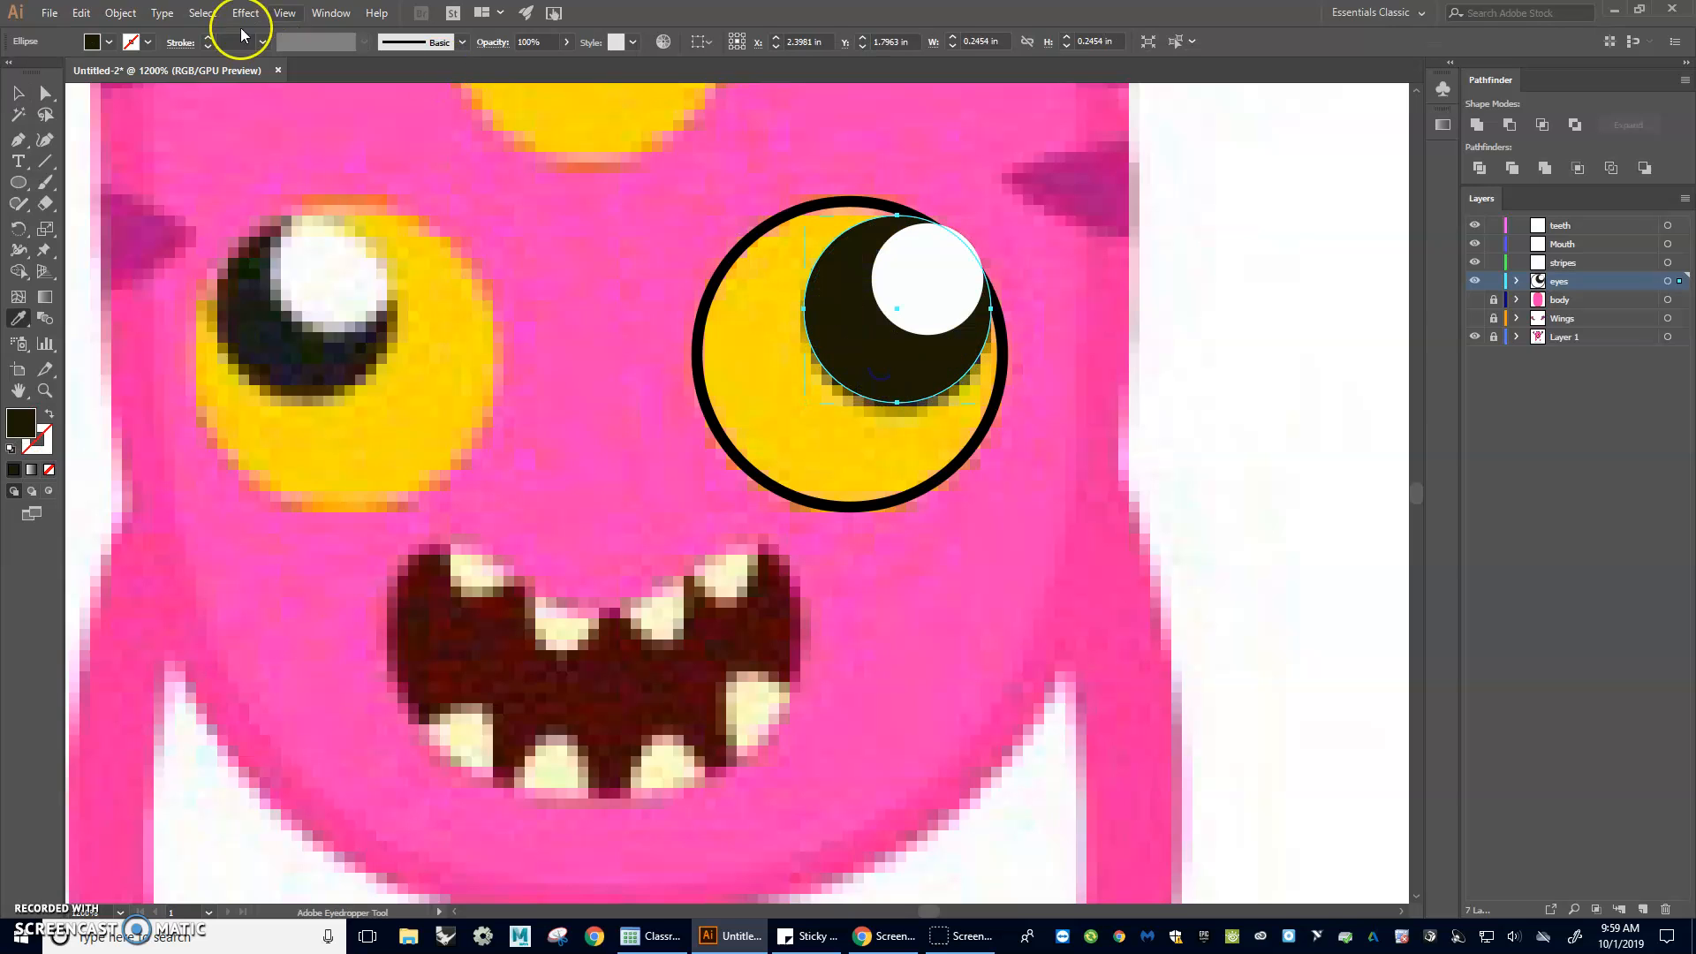
# - Fill the large eyeball circle with the yellow sampled from the reference eye
pyautogui.click(18, 92)
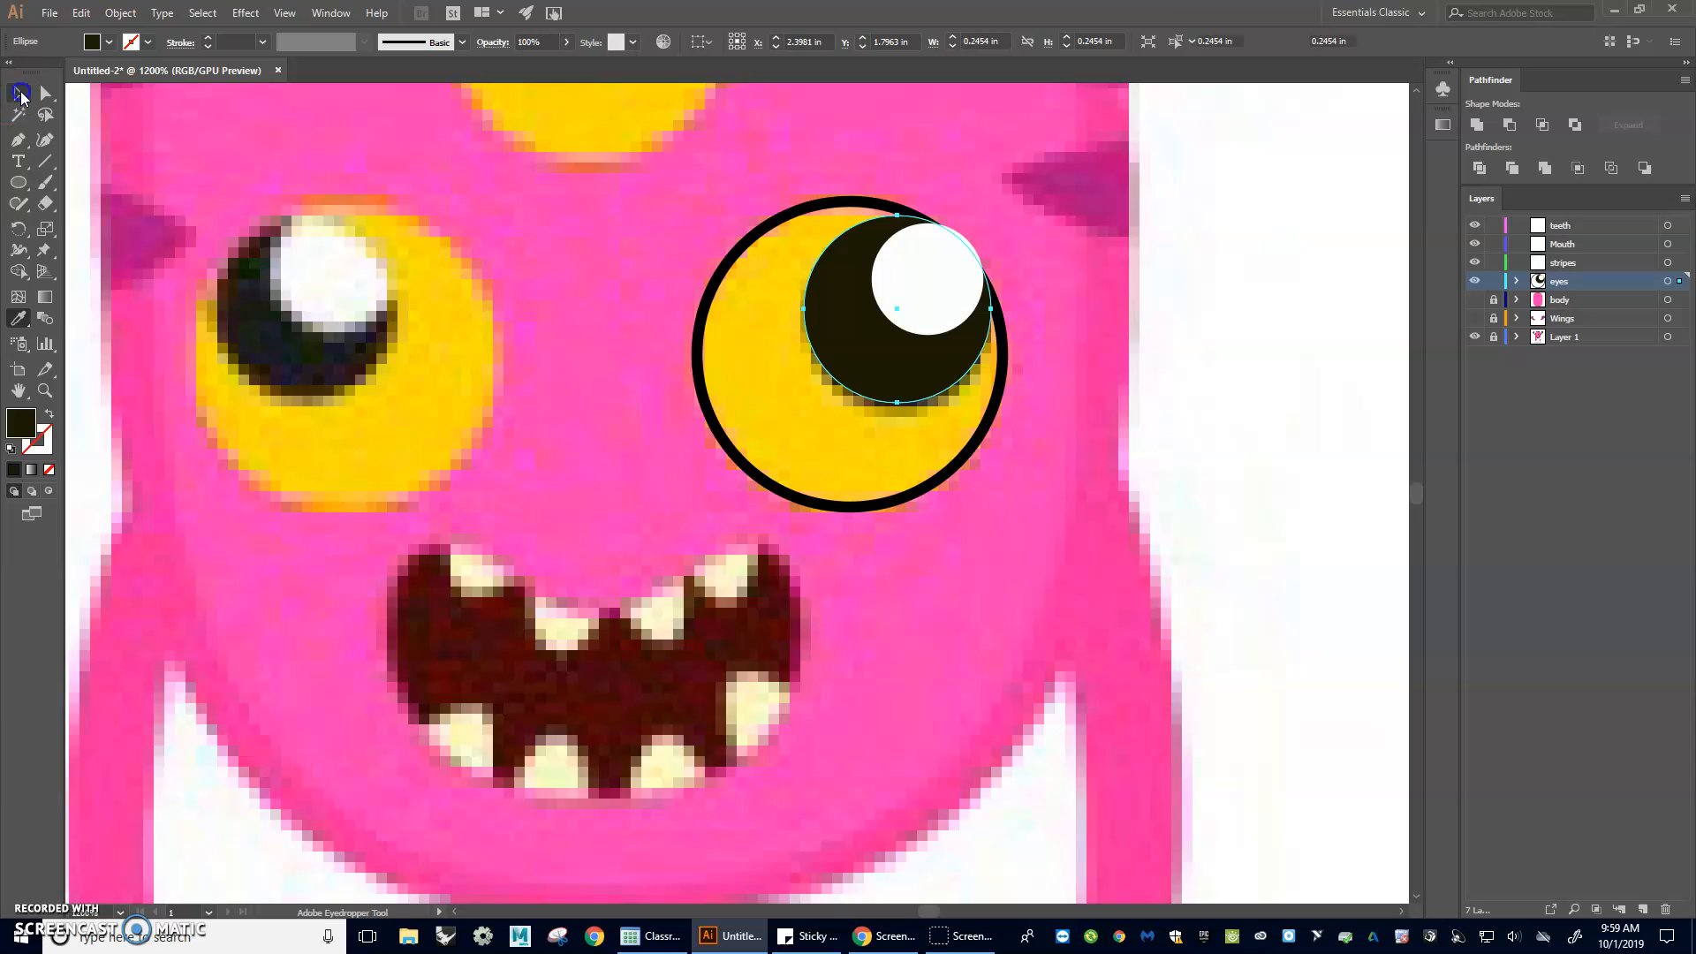
pyautogui.click(749, 247)
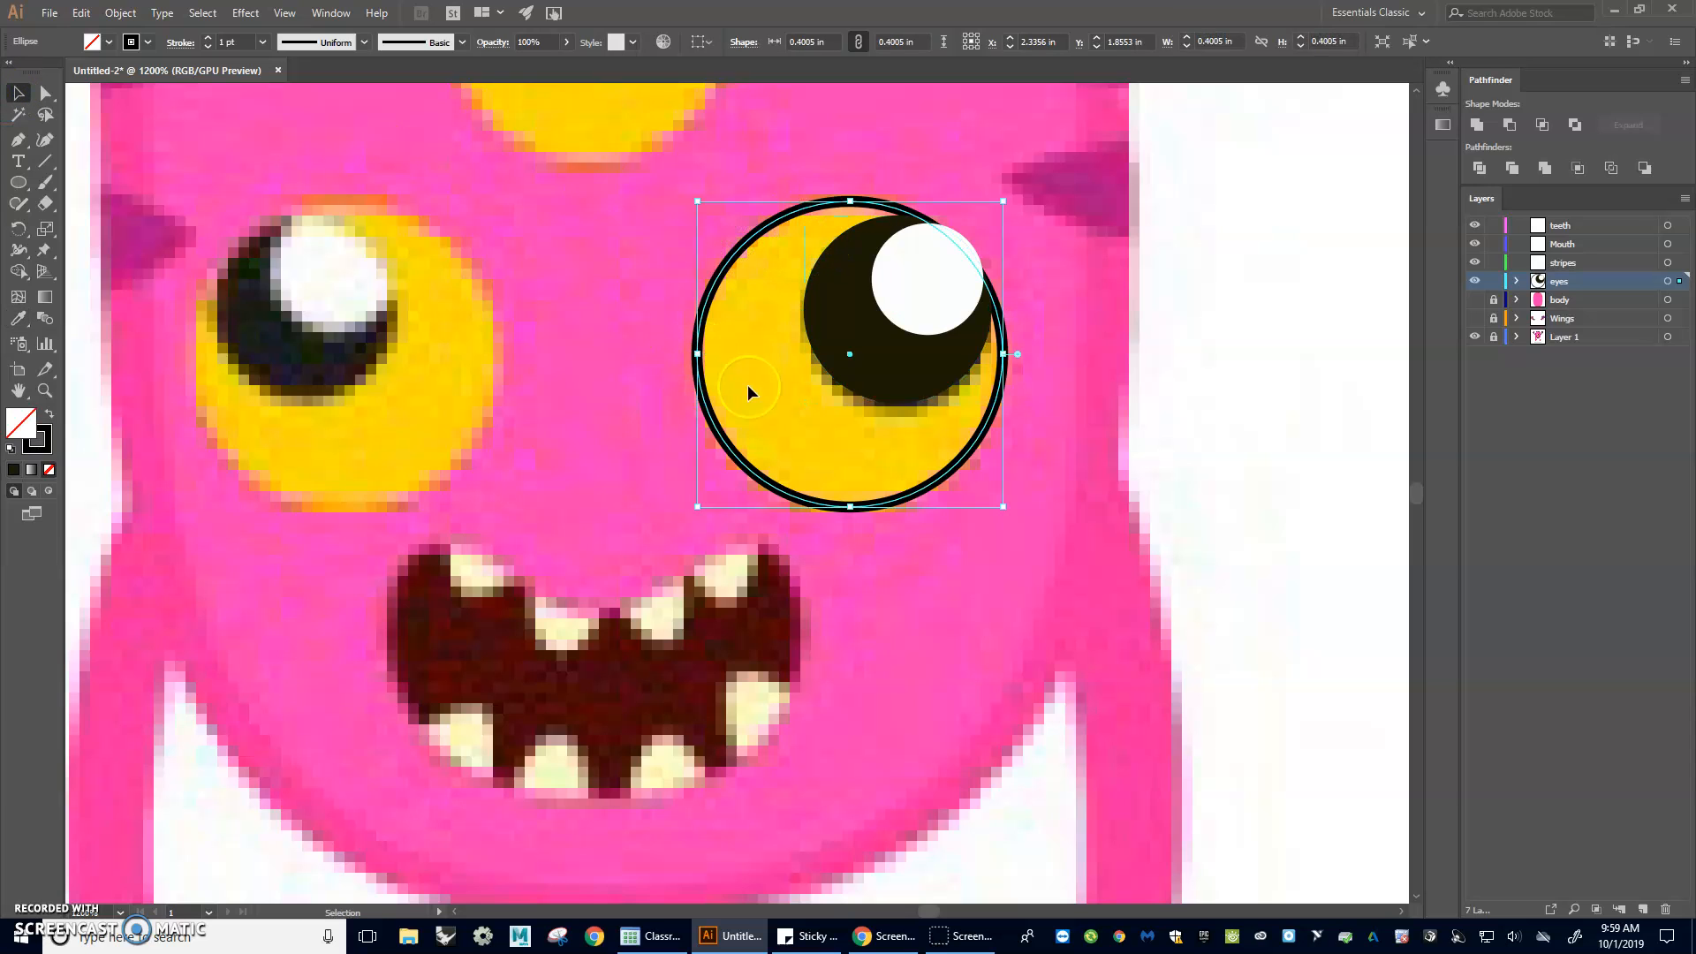
pyautogui.press('i')
pyautogui.click(770, 368)
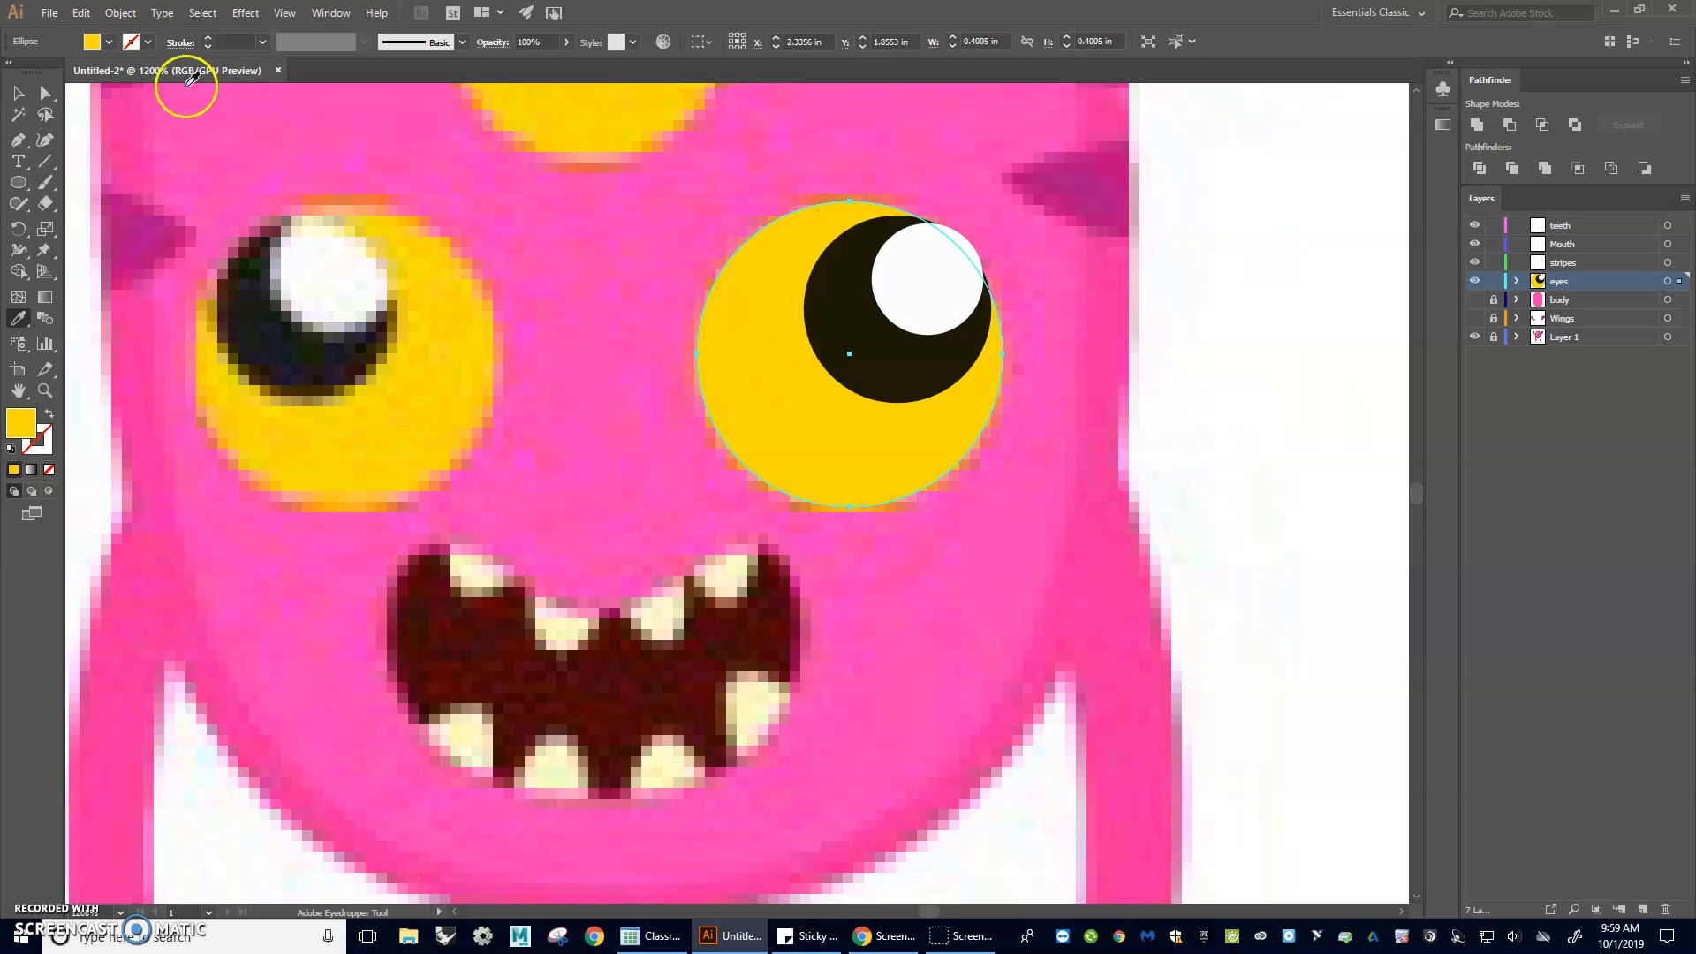
# - Nudge the pupil slightly down and the white highlight slightly down and left so they sit inside the eyeball
pyautogui.click(19, 93)
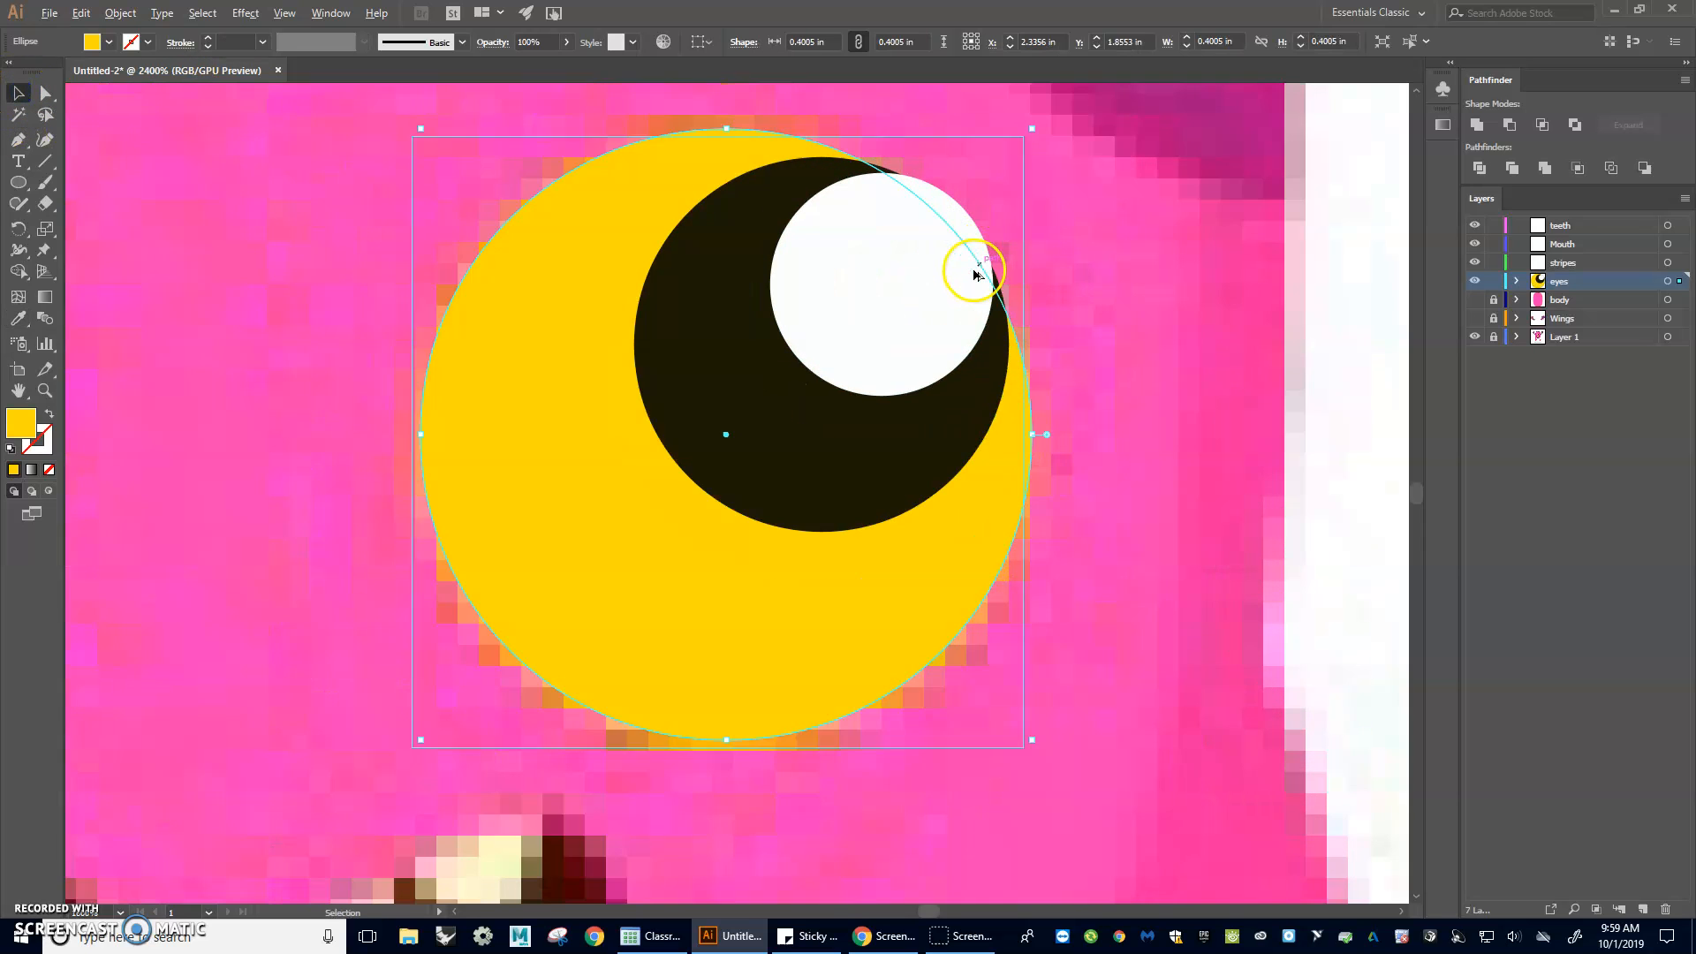
pyautogui.scroll(2, 977, 272)
pyautogui.click(742, 387)
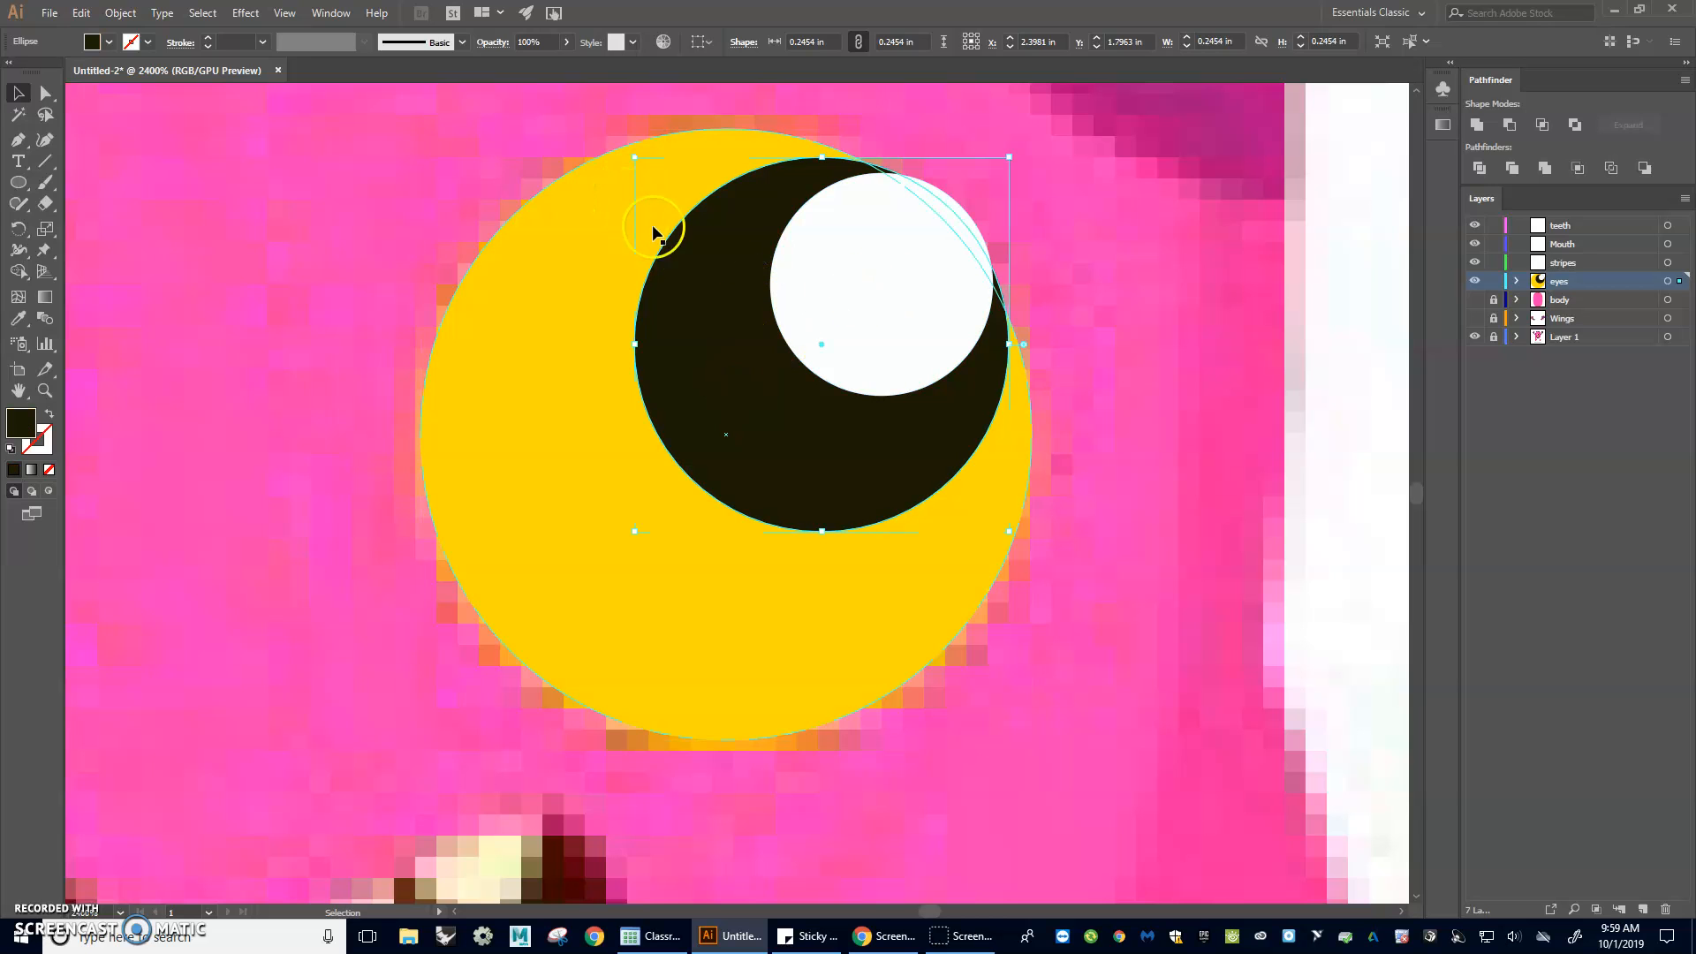
pyautogui.doubleClick(717, 329)
pyautogui.doubleClick(298, 174)
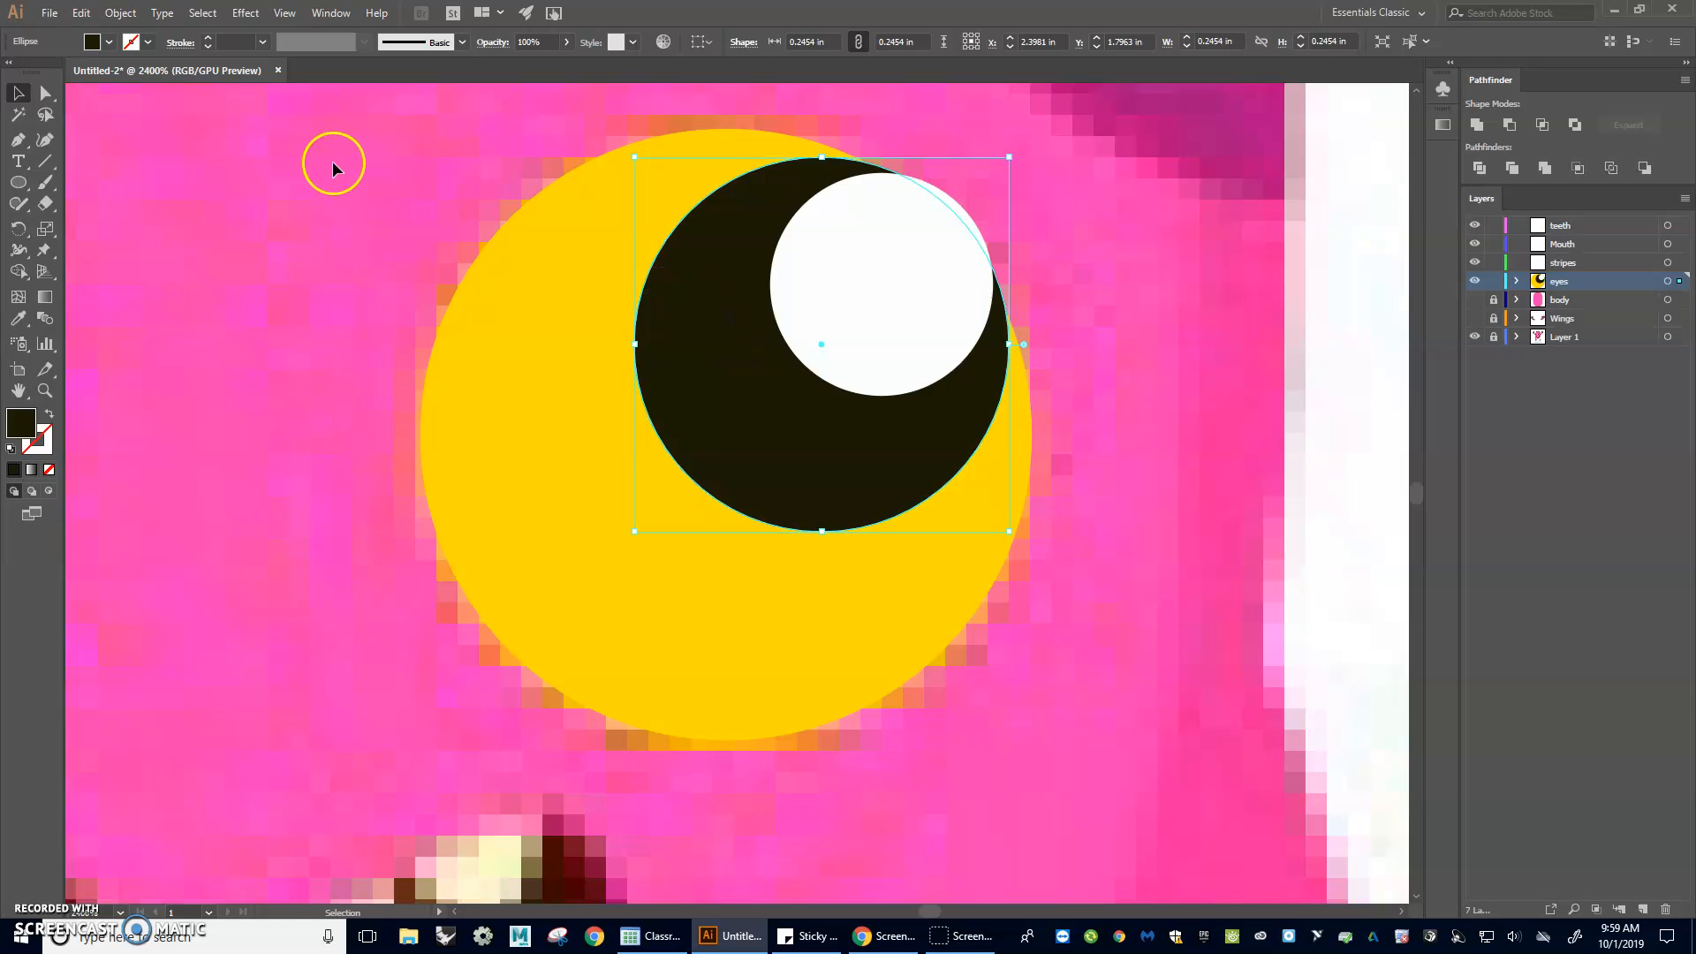
pyautogui.moveTo(736, 404); pyautogui.dragTo(737, 404)
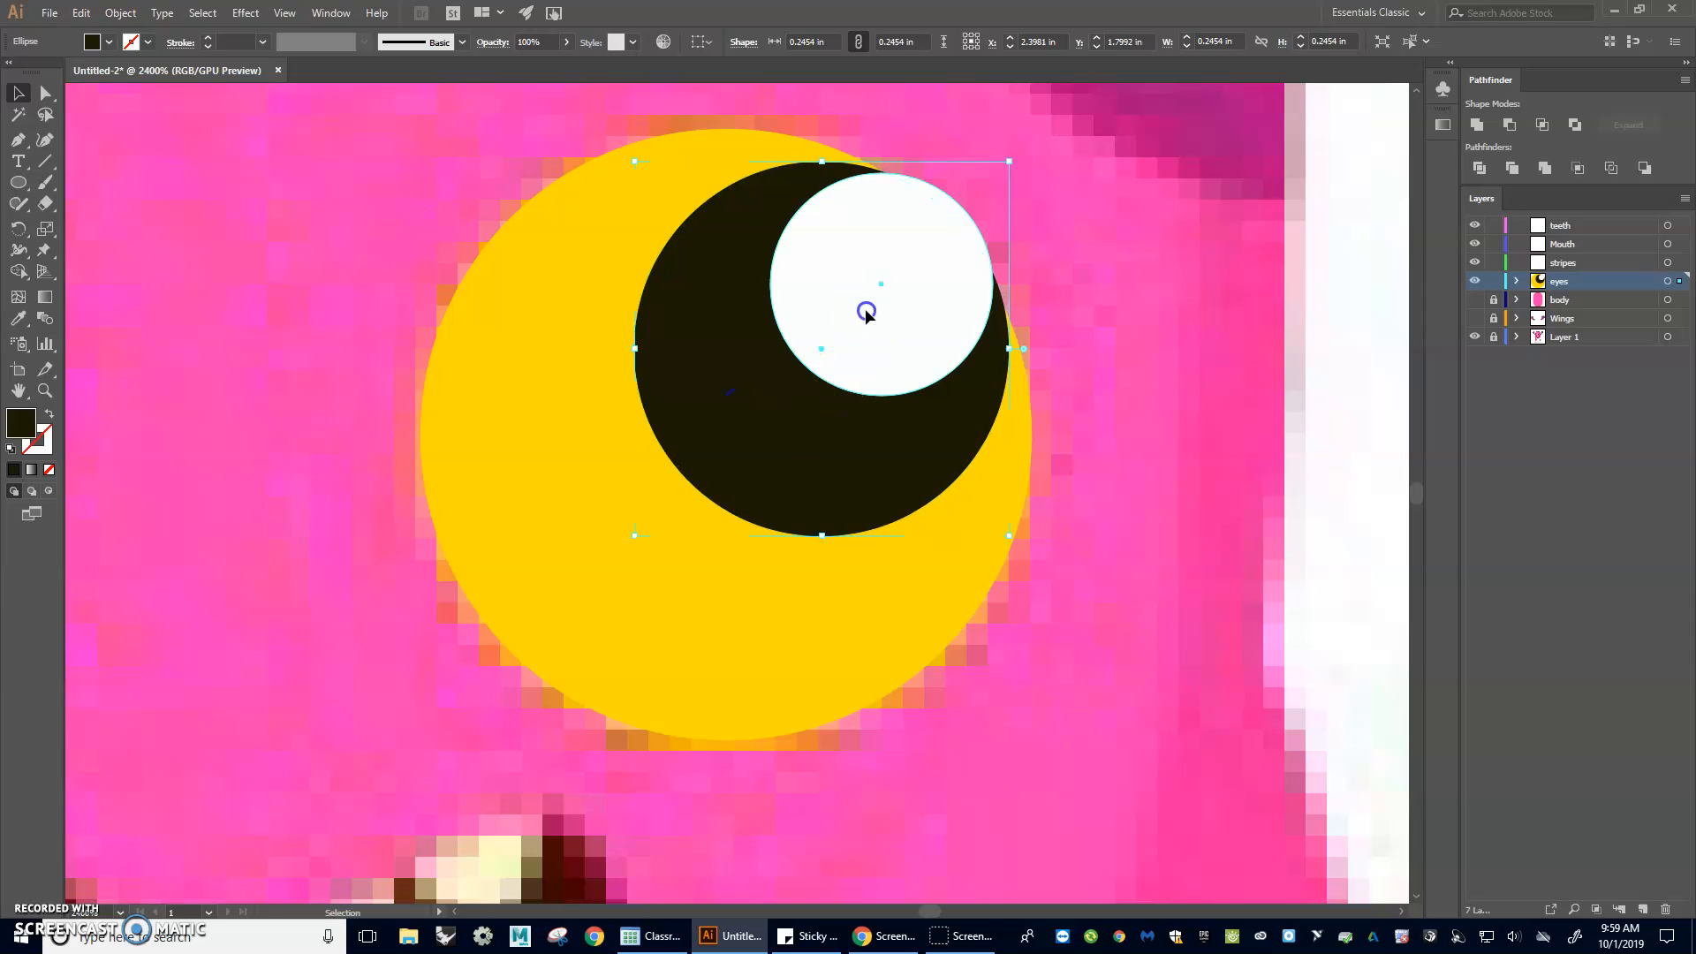
pyautogui.click(914, 265)
pyautogui.moveTo(910, 263); pyautogui.dragTo(905, 267)
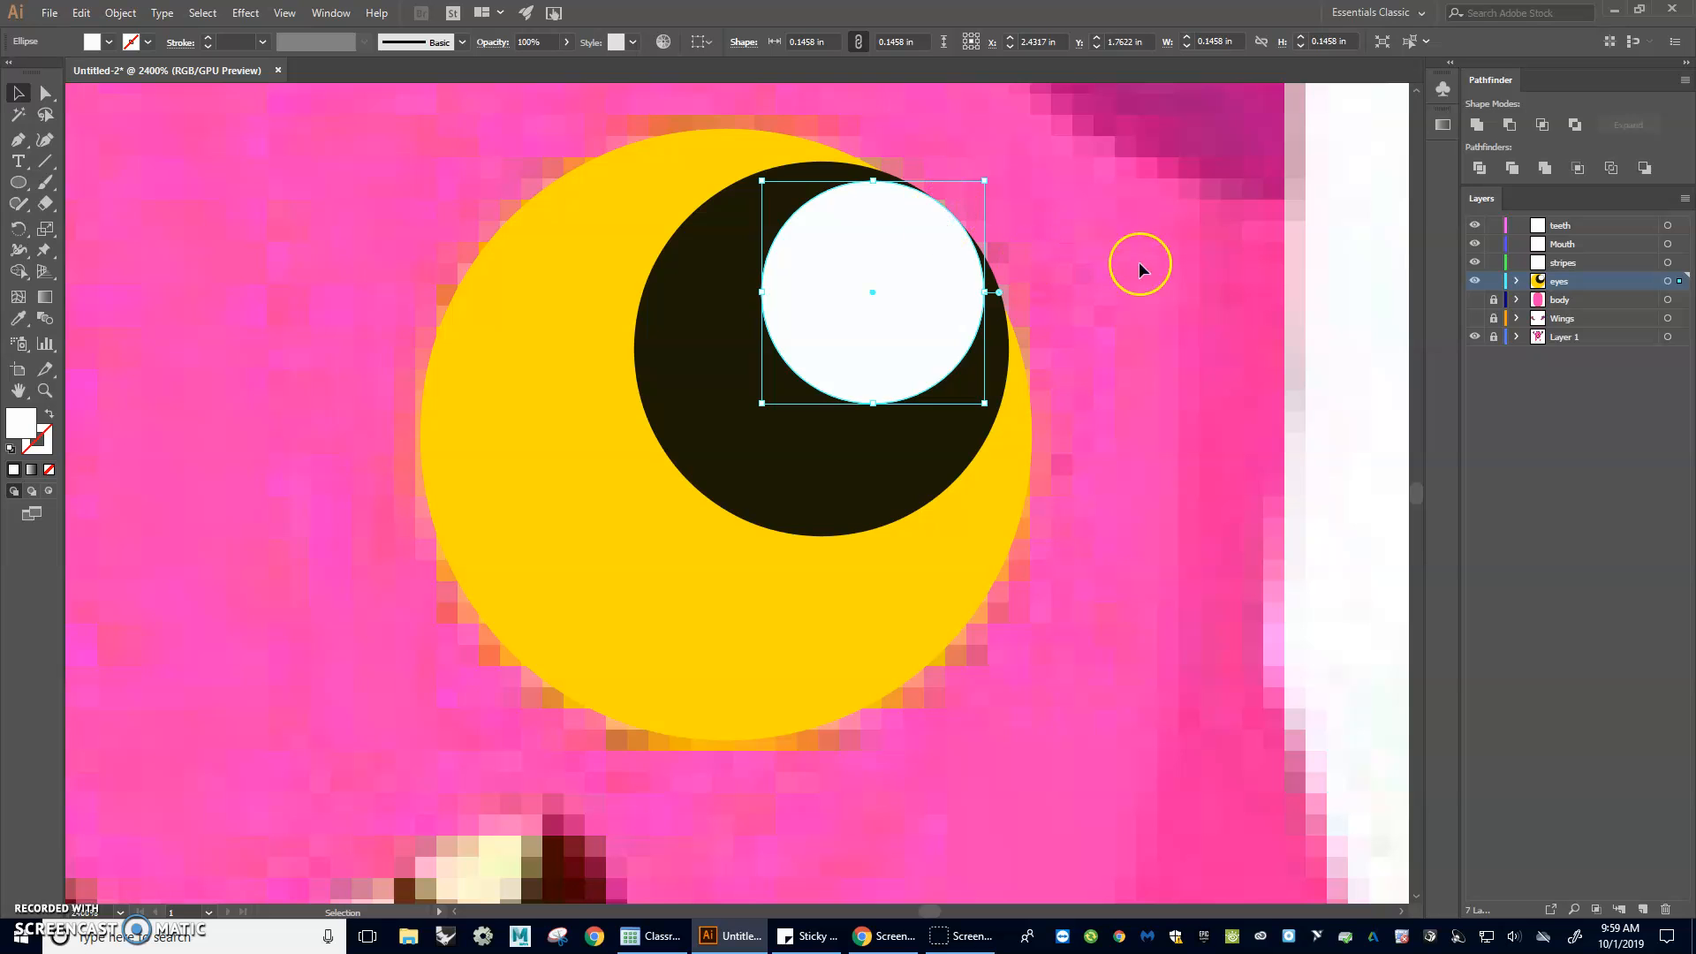
pyautogui.click(1352, 312)
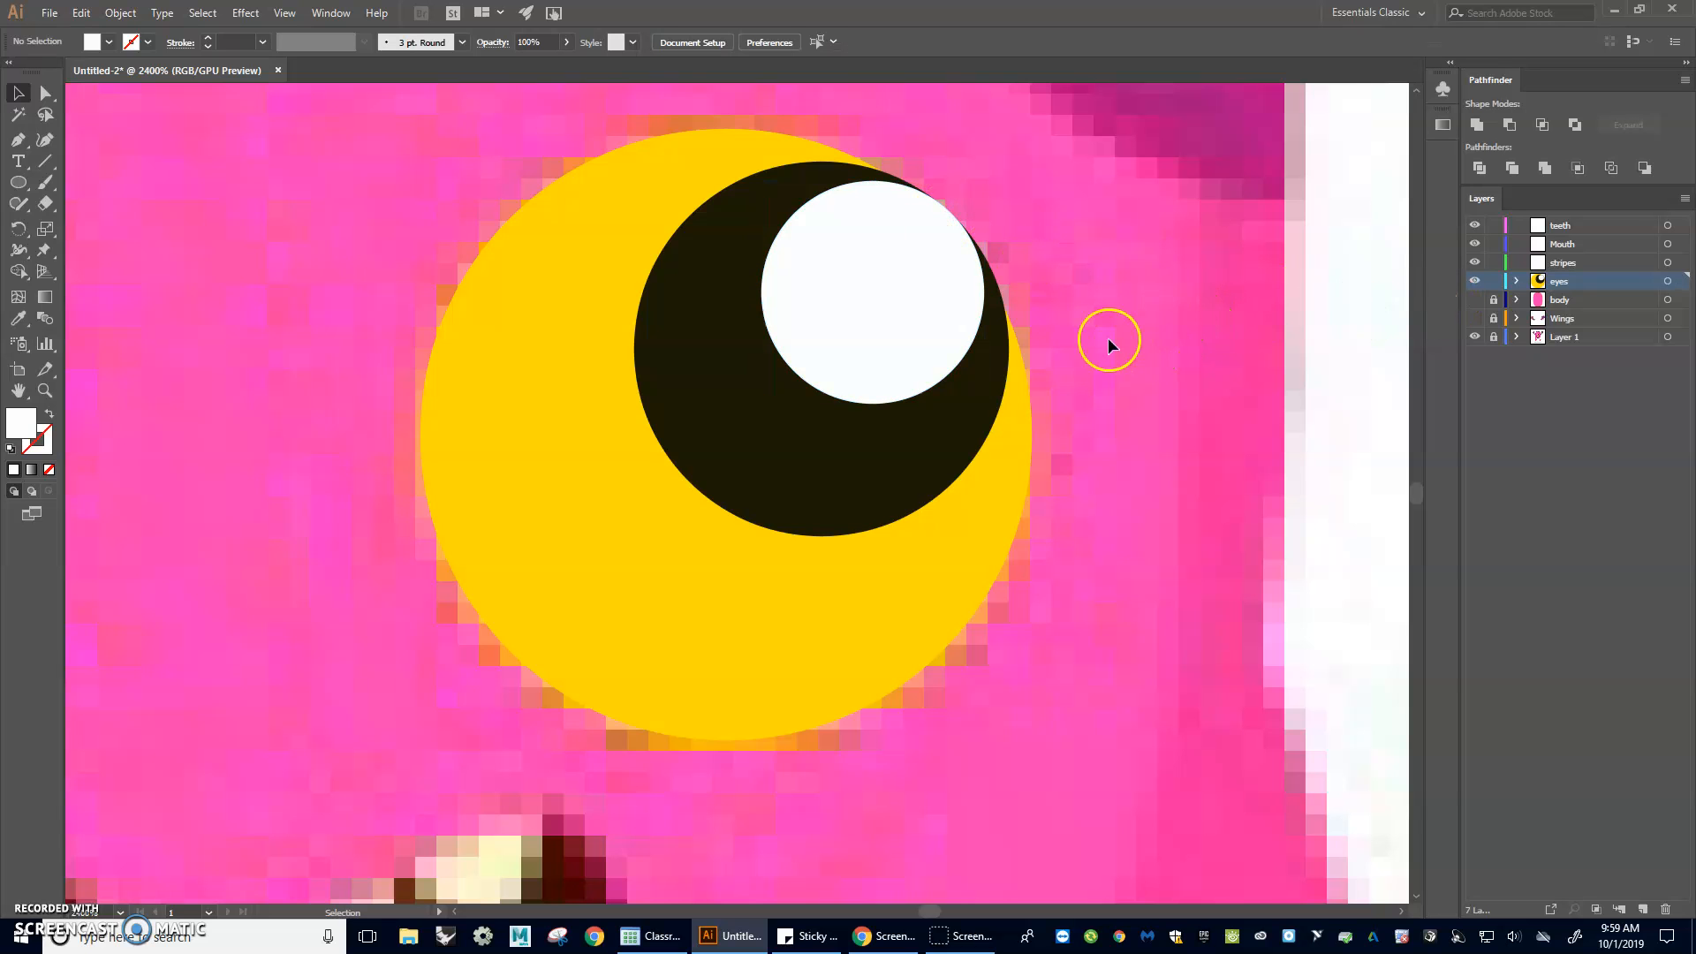
# - Hide and lock the eyes layer, and make the stripes layer active
pyautogui.scroll(-3, 945, 416)
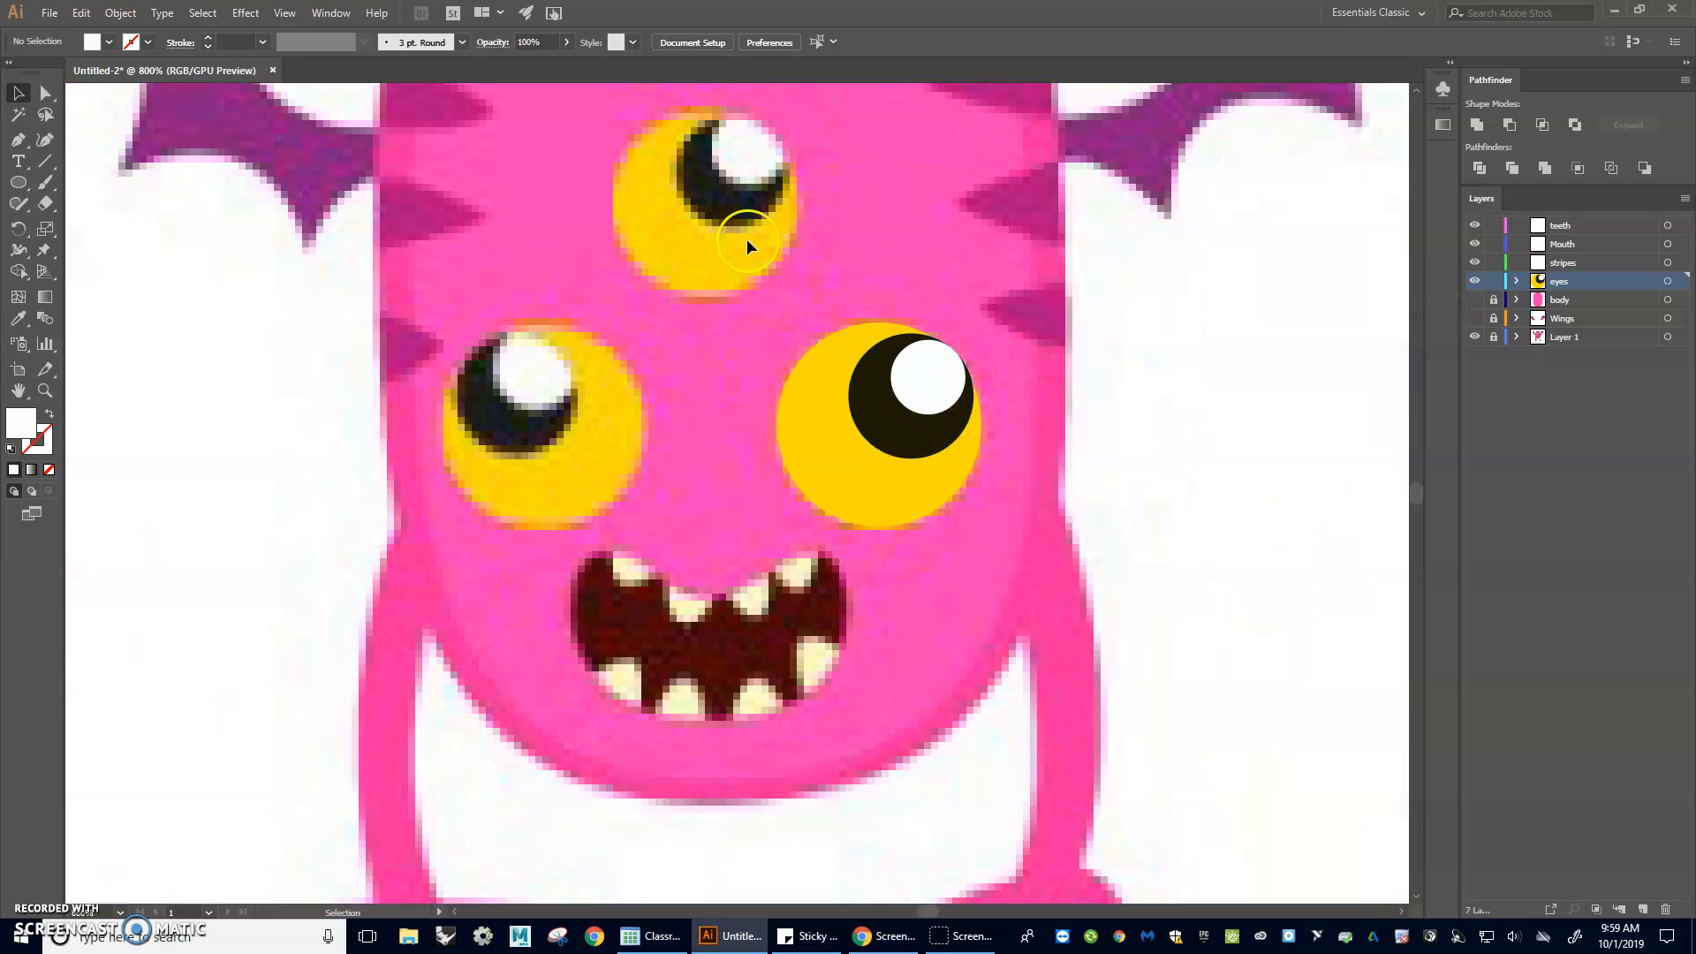
pyautogui.moveTo(698, 168); pyautogui.dragTo(817, 416)
pyautogui.scroll(-1, 857, 469)
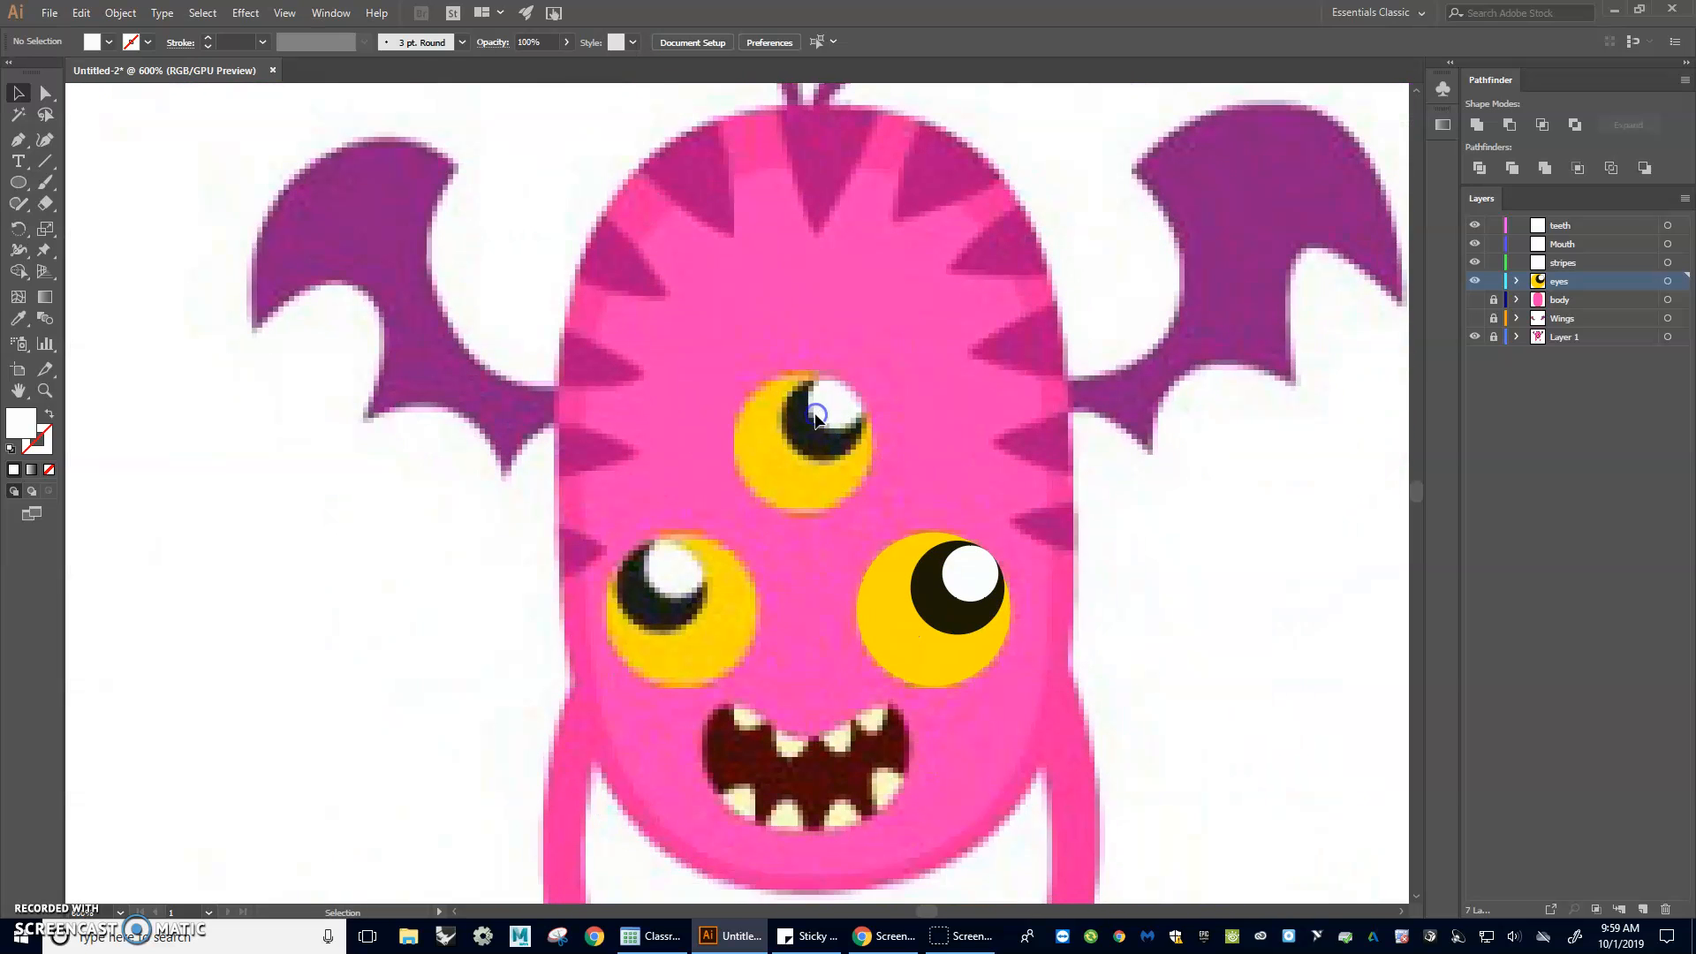
pyautogui.click(1473, 281)
pyautogui.click(1493, 281)
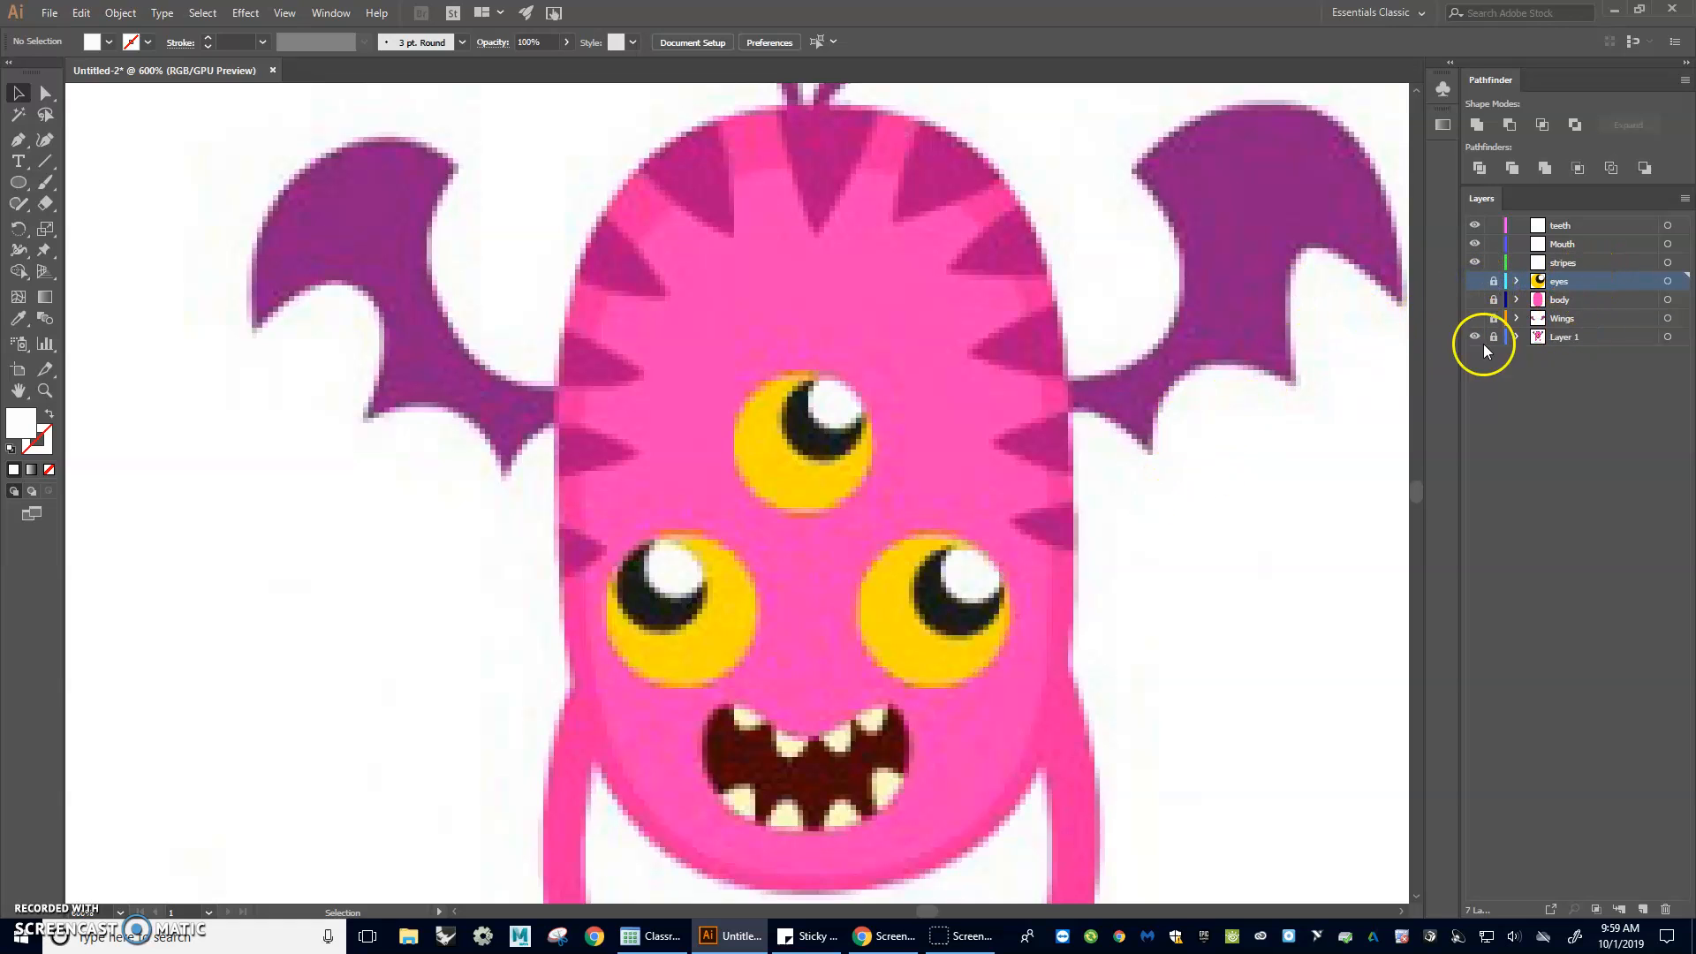
pyautogui.click(1565, 265)
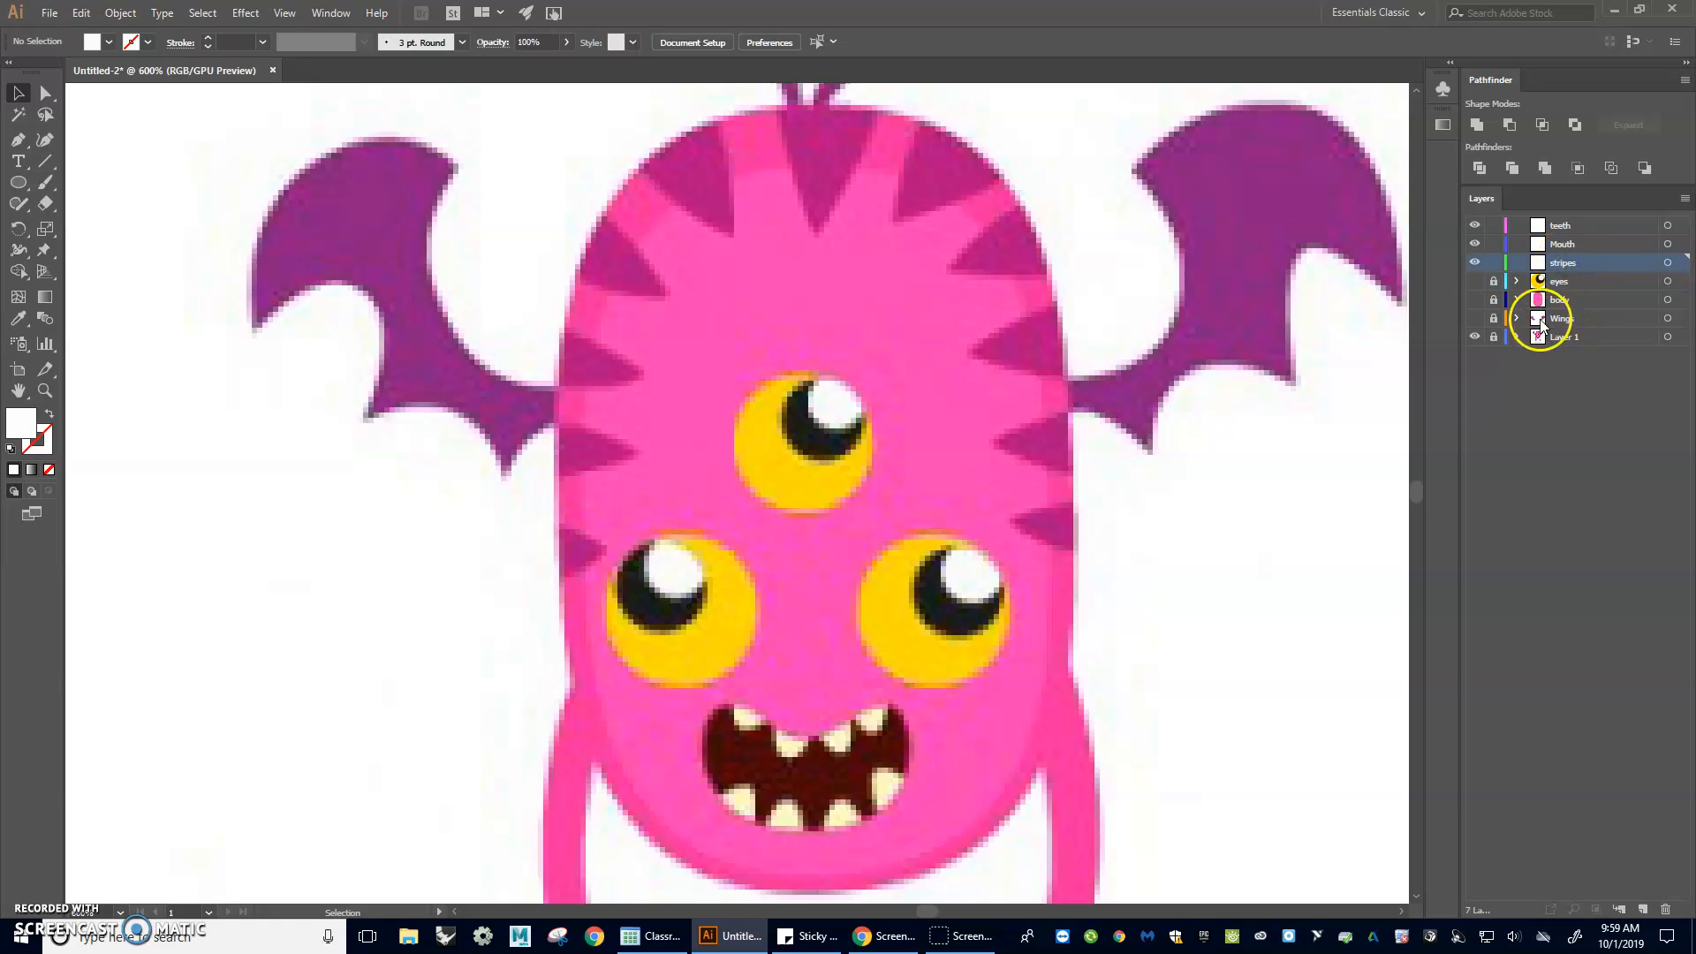
# - Show and unlock the body layer, and copy its darker pink outer shape in place onto the stripes layer
pyautogui.click(1475, 300)
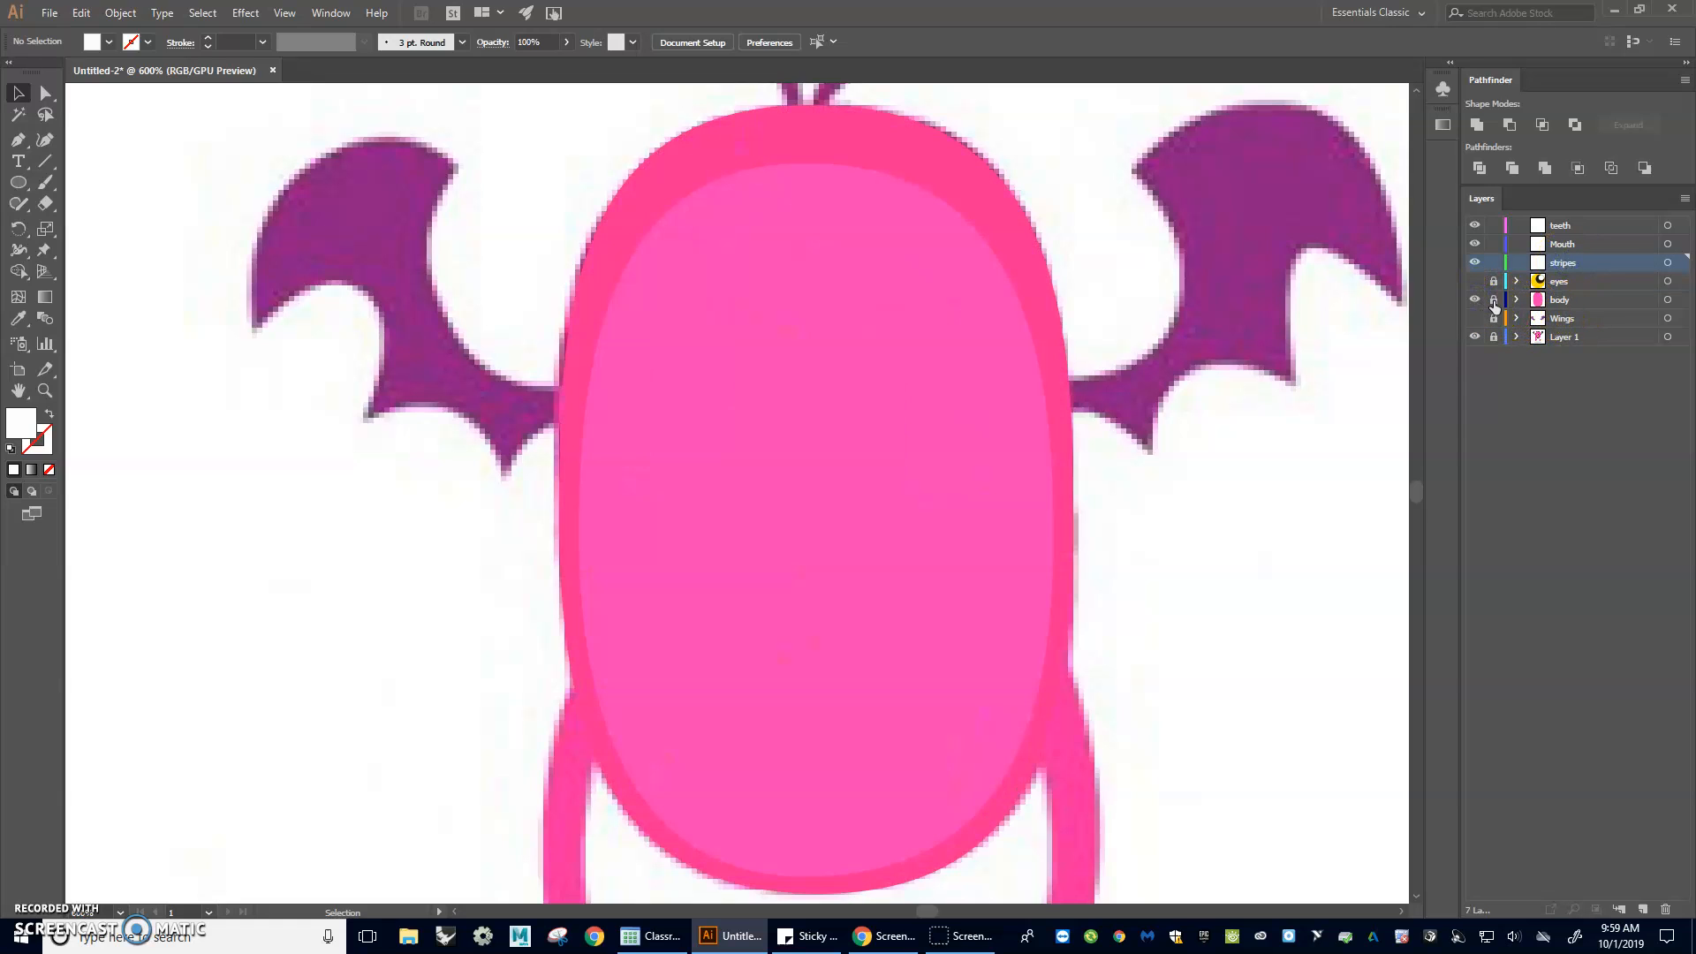
pyautogui.click(1494, 300)
pyautogui.click(977, 159)
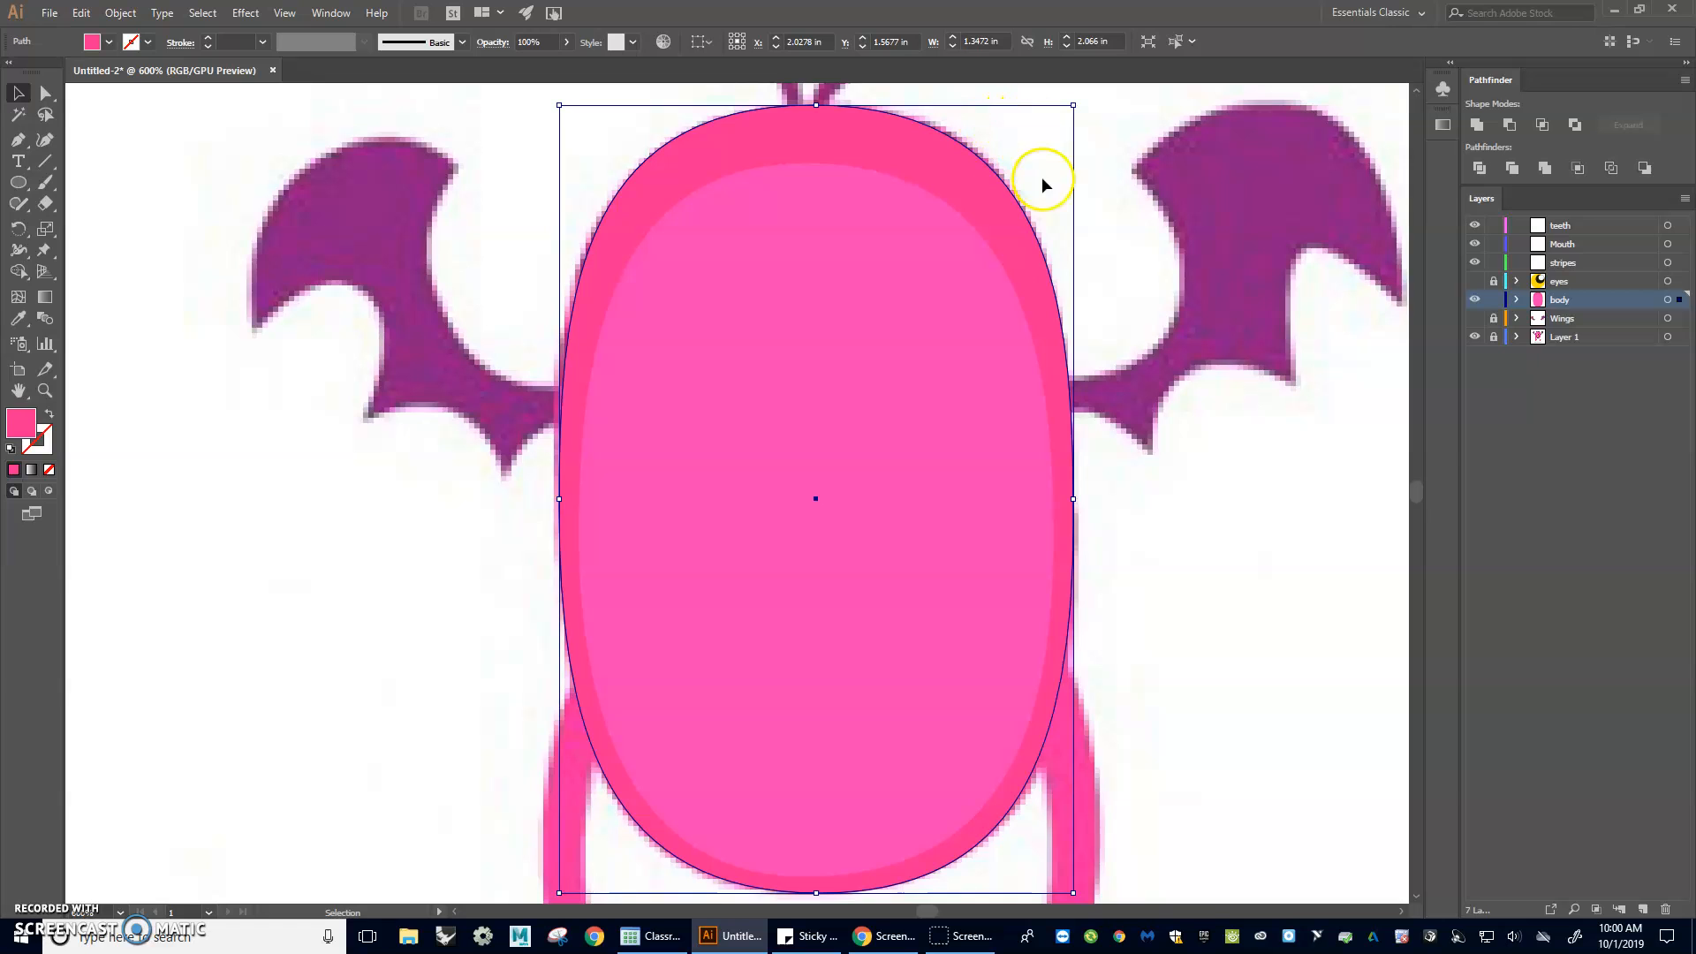
pyautogui.moveTo(983, 187)
pyautogui.mouseDown()
pyautogui.moveTo(1068, 227)
pyautogui.moveTo(1041, 197)
pyautogui.mouseUp()
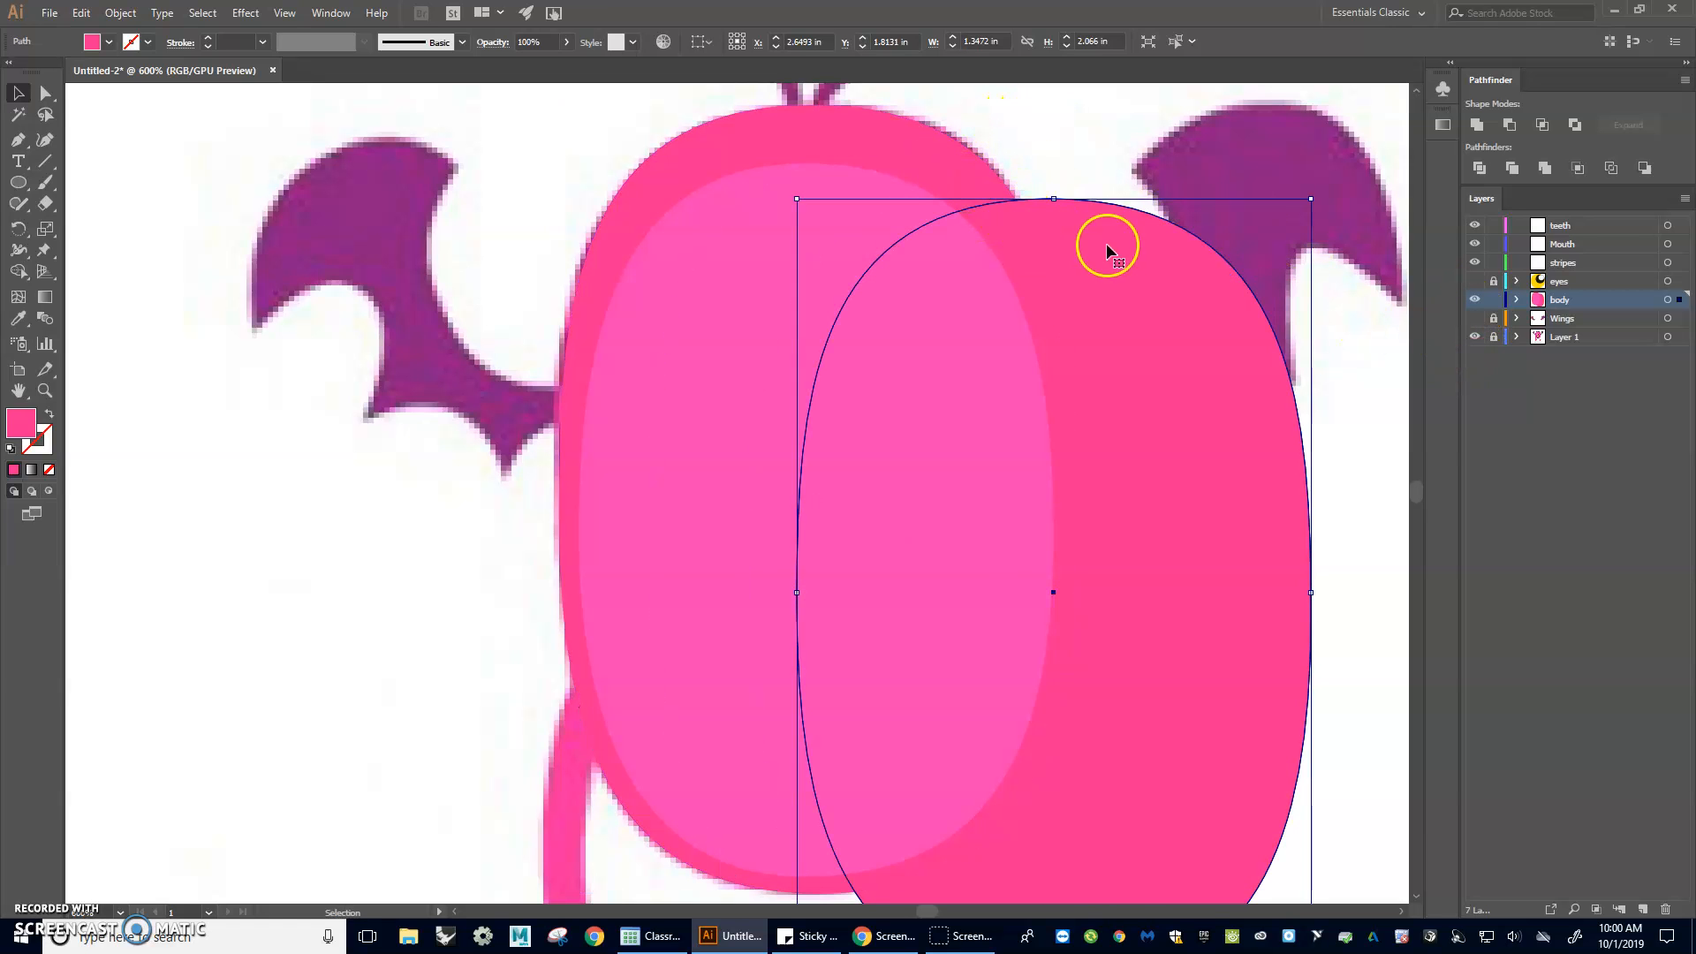
pyautogui.hotkey('ctrl', 'z')
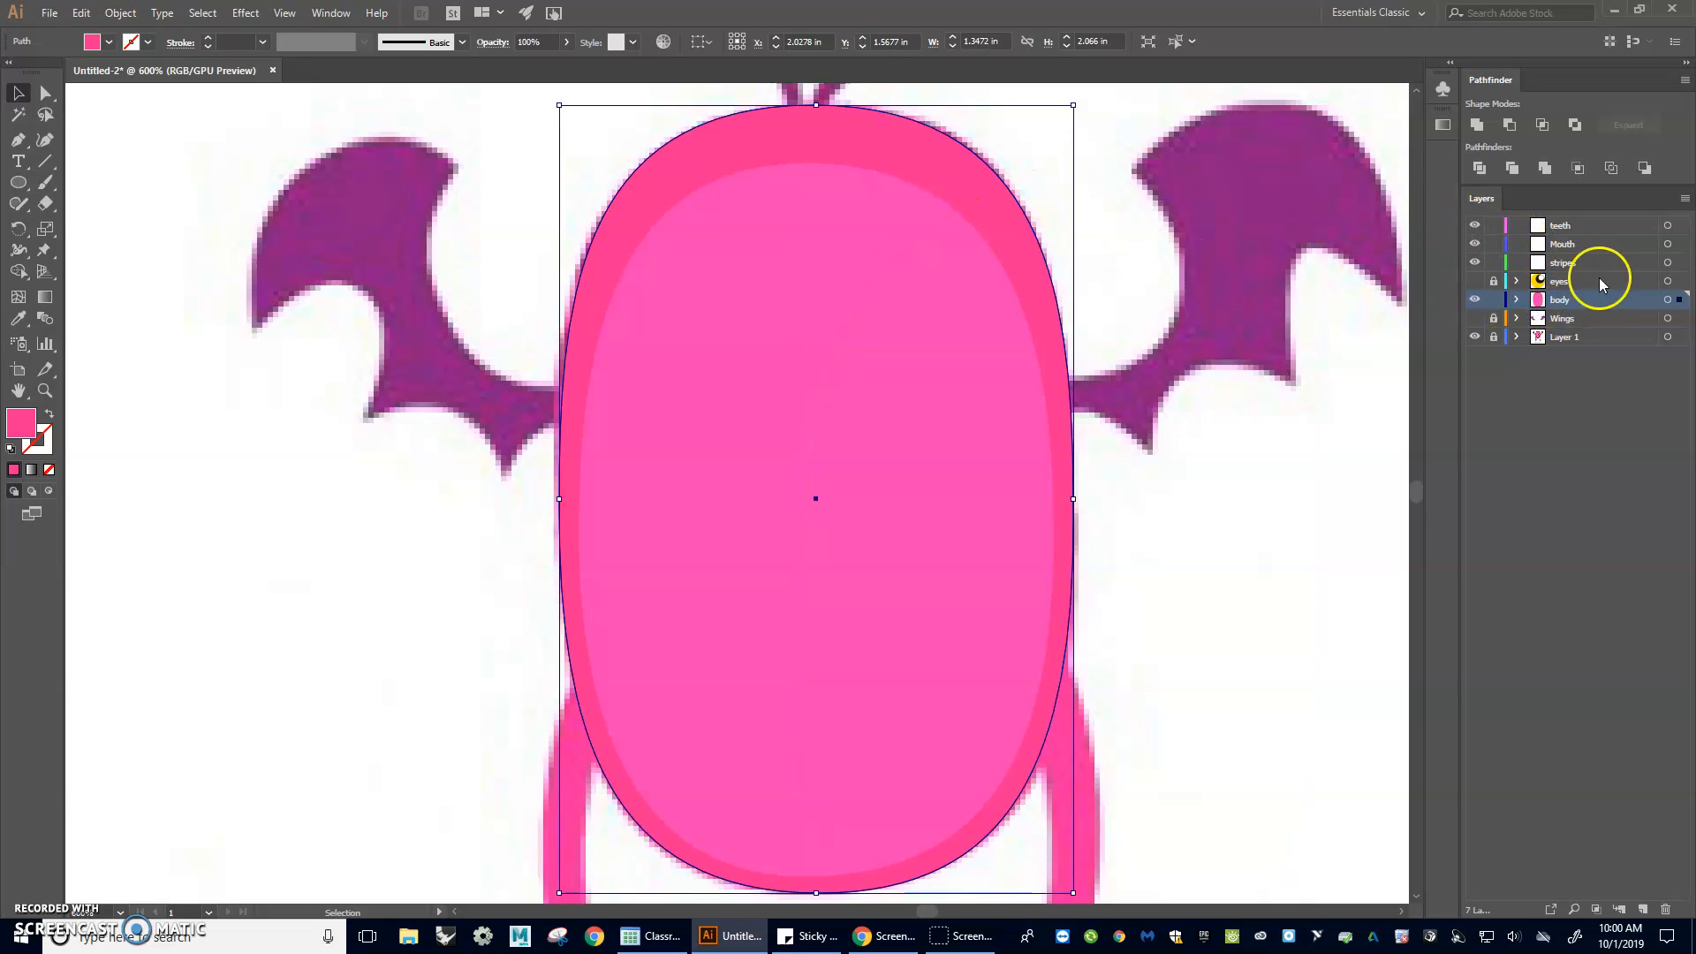
pyautogui.click(1679, 302)
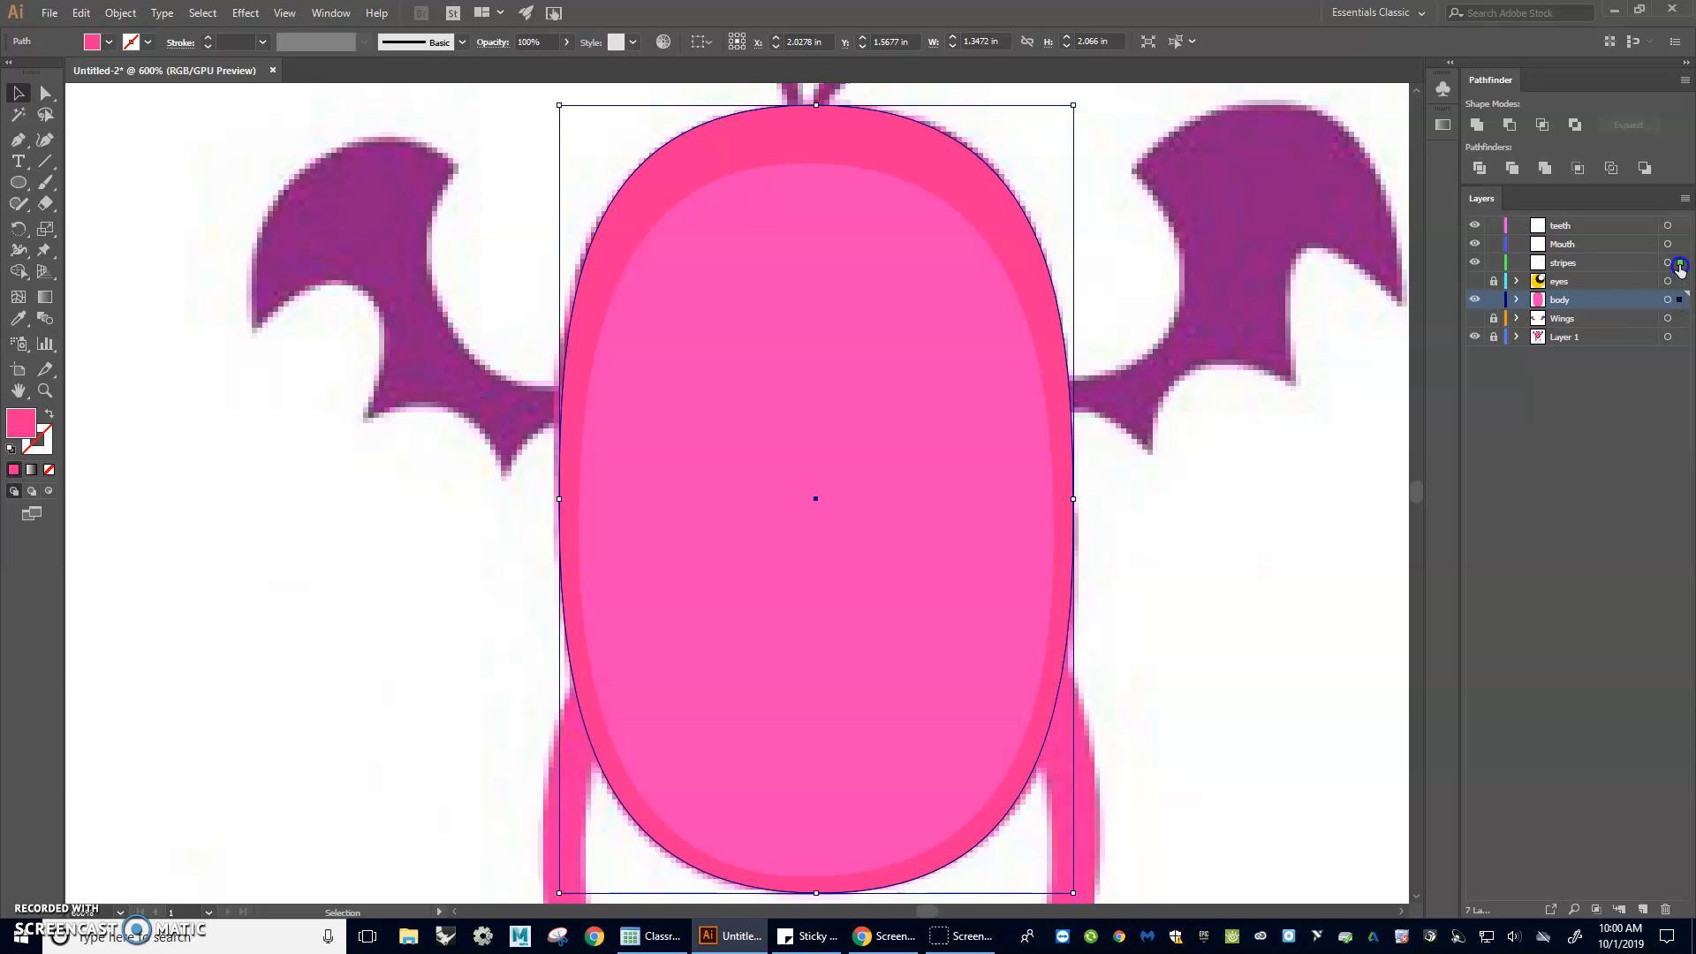
pyautogui.moveTo(1680, 267); pyautogui.dragTo(1680, 267)
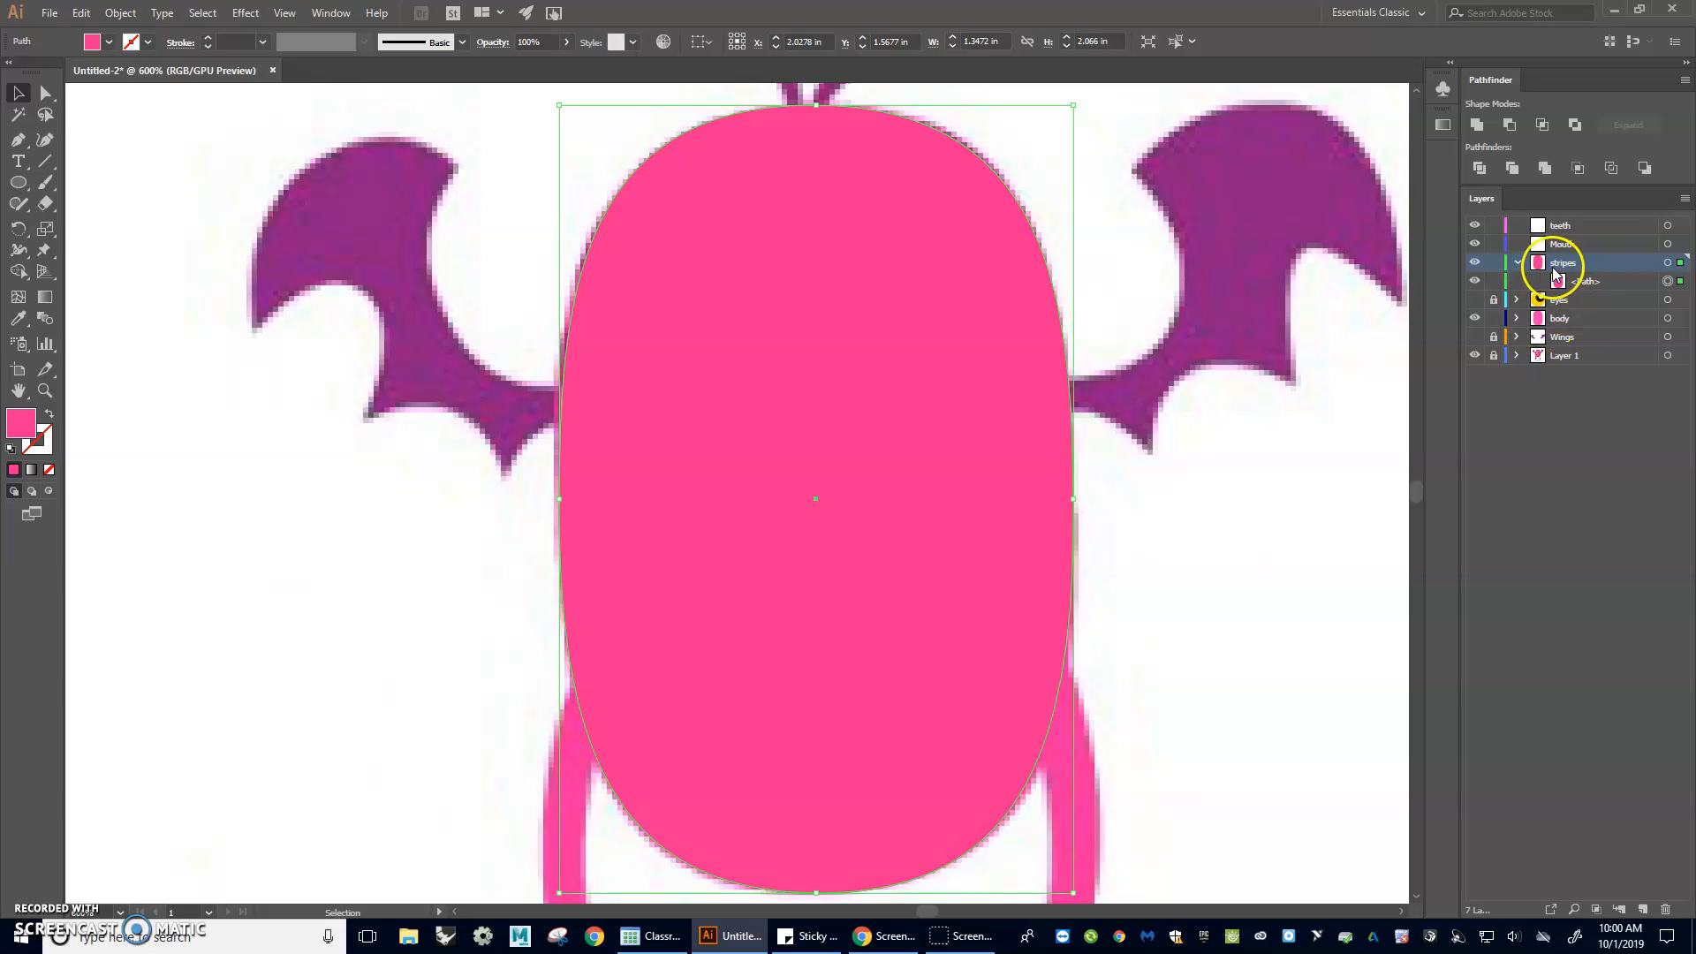
# - Lock and hide the body layer, and collapse the stripes layer, leaving it visible
pyautogui.click(1494, 319)
pyautogui.click(1475, 318)
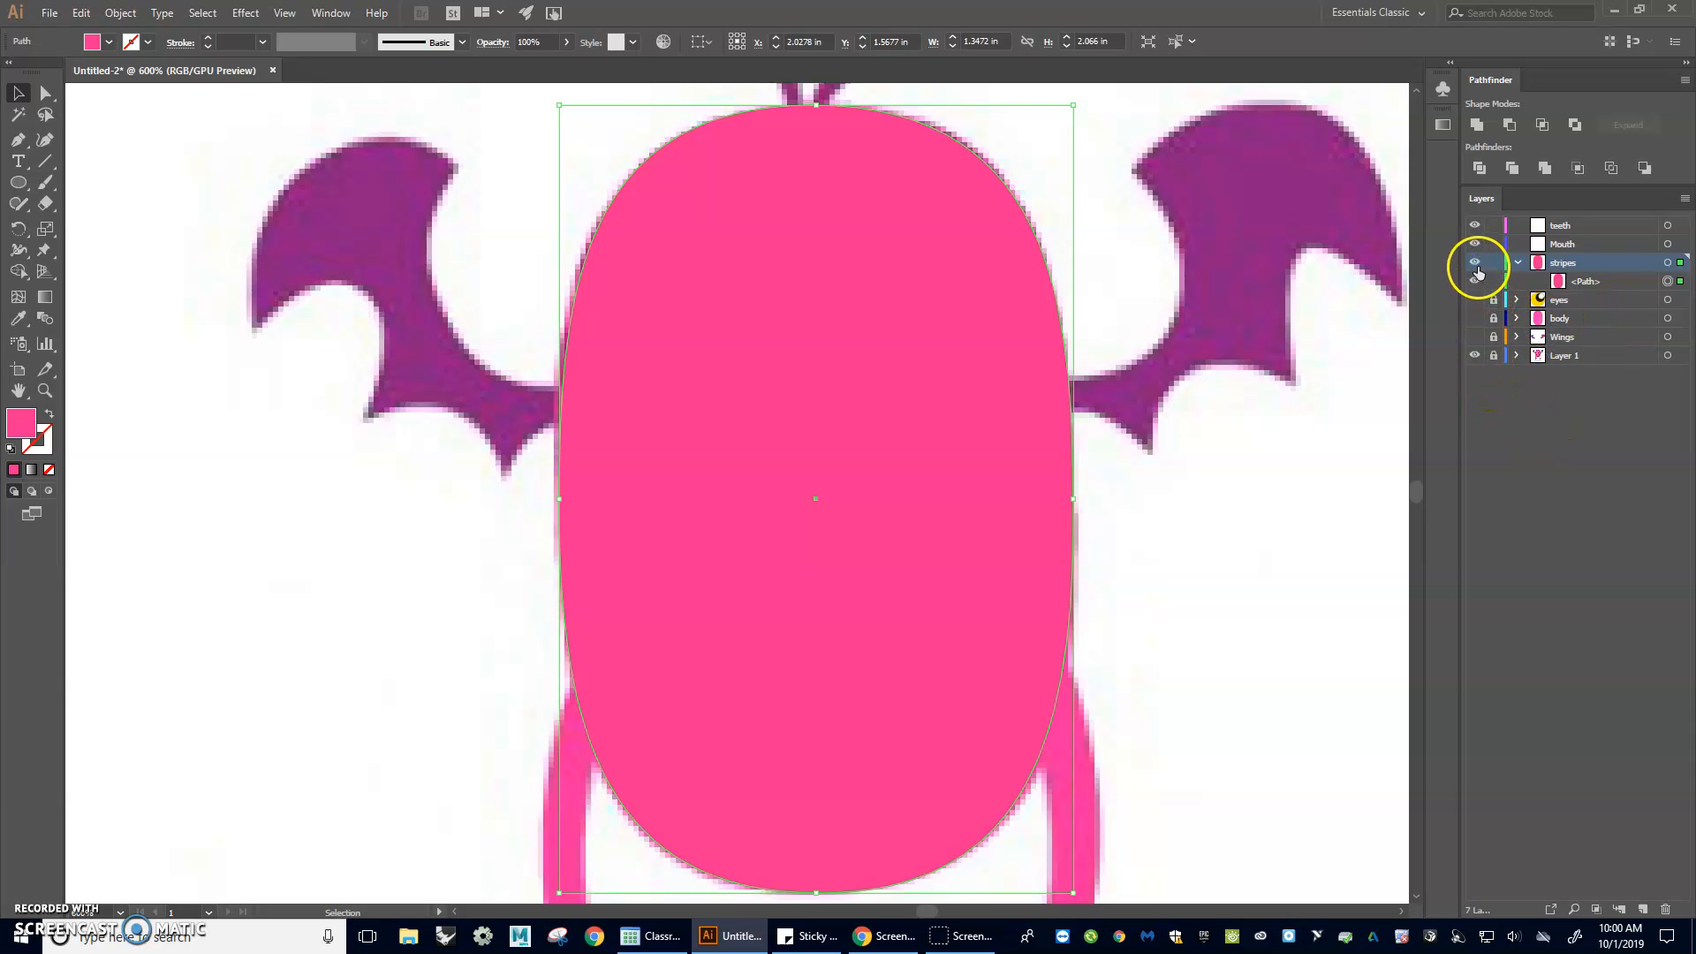
pyautogui.click(1518, 264)
pyautogui.click(1475, 263)
pyautogui.click(1474, 262)
pyautogui.click(1475, 263)
pyautogui.click(1474, 262)
# - Give the copied body outline on the stripes layer a black stroke and no fill
pyautogui.click(883, 257)
pyautogui.click(146, 42)
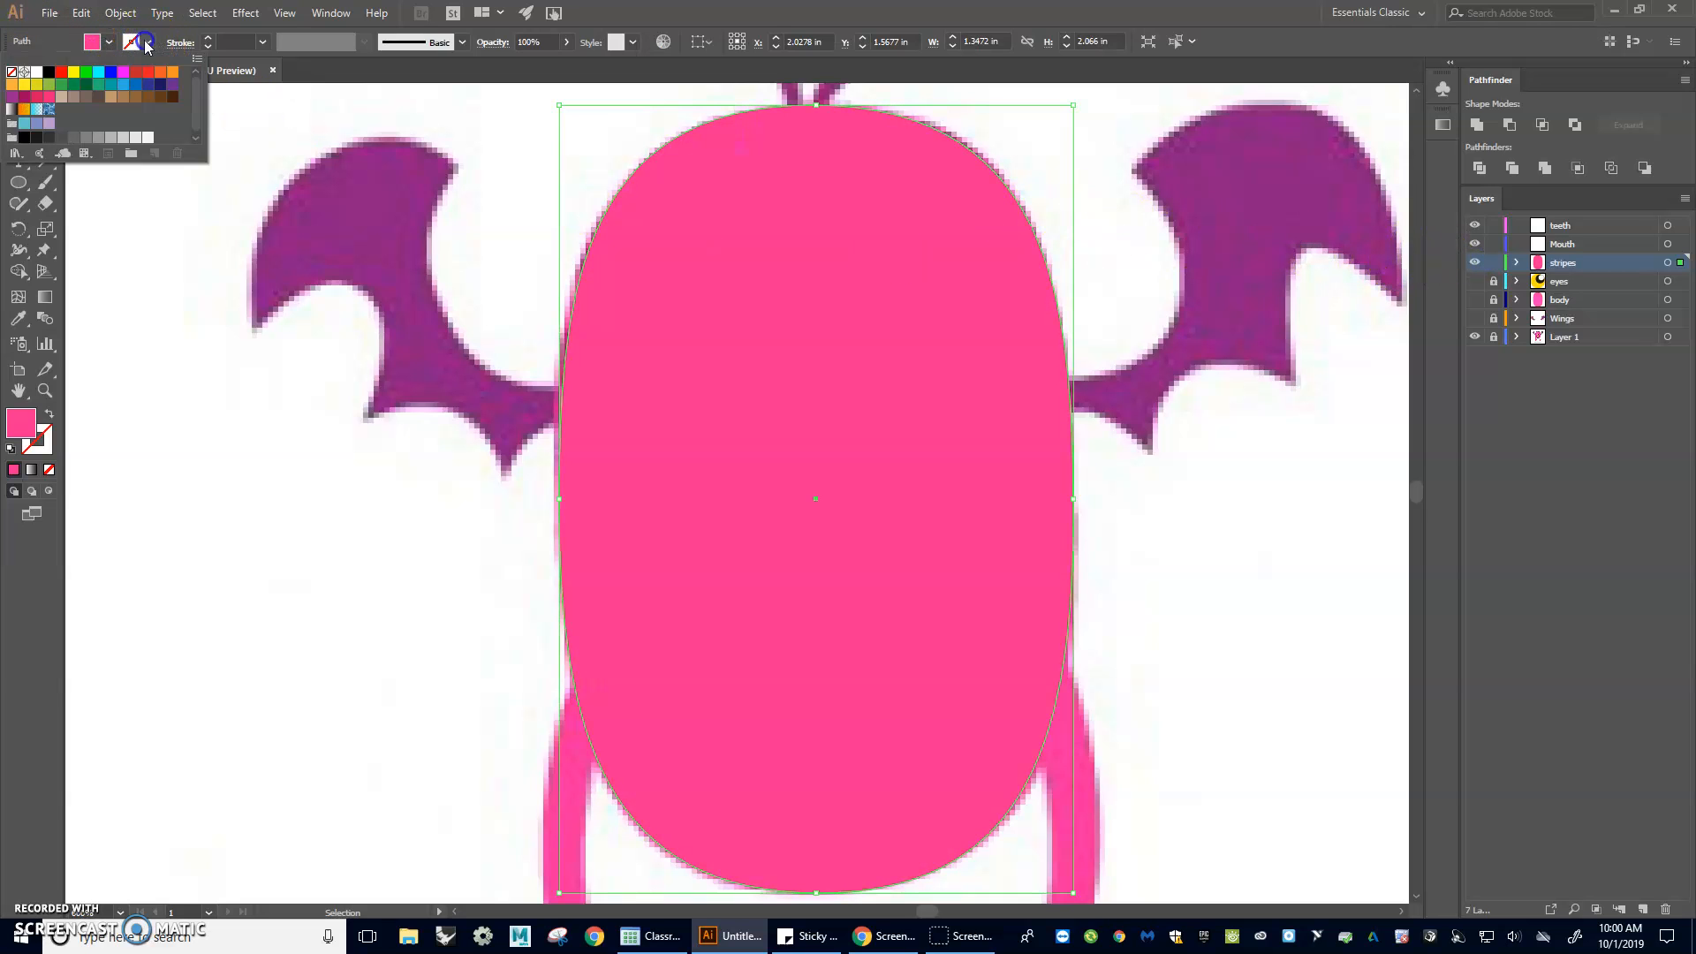
pyautogui.click(49, 72)
pyautogui.click(107, 43)
pyautogui.click(11, 72)
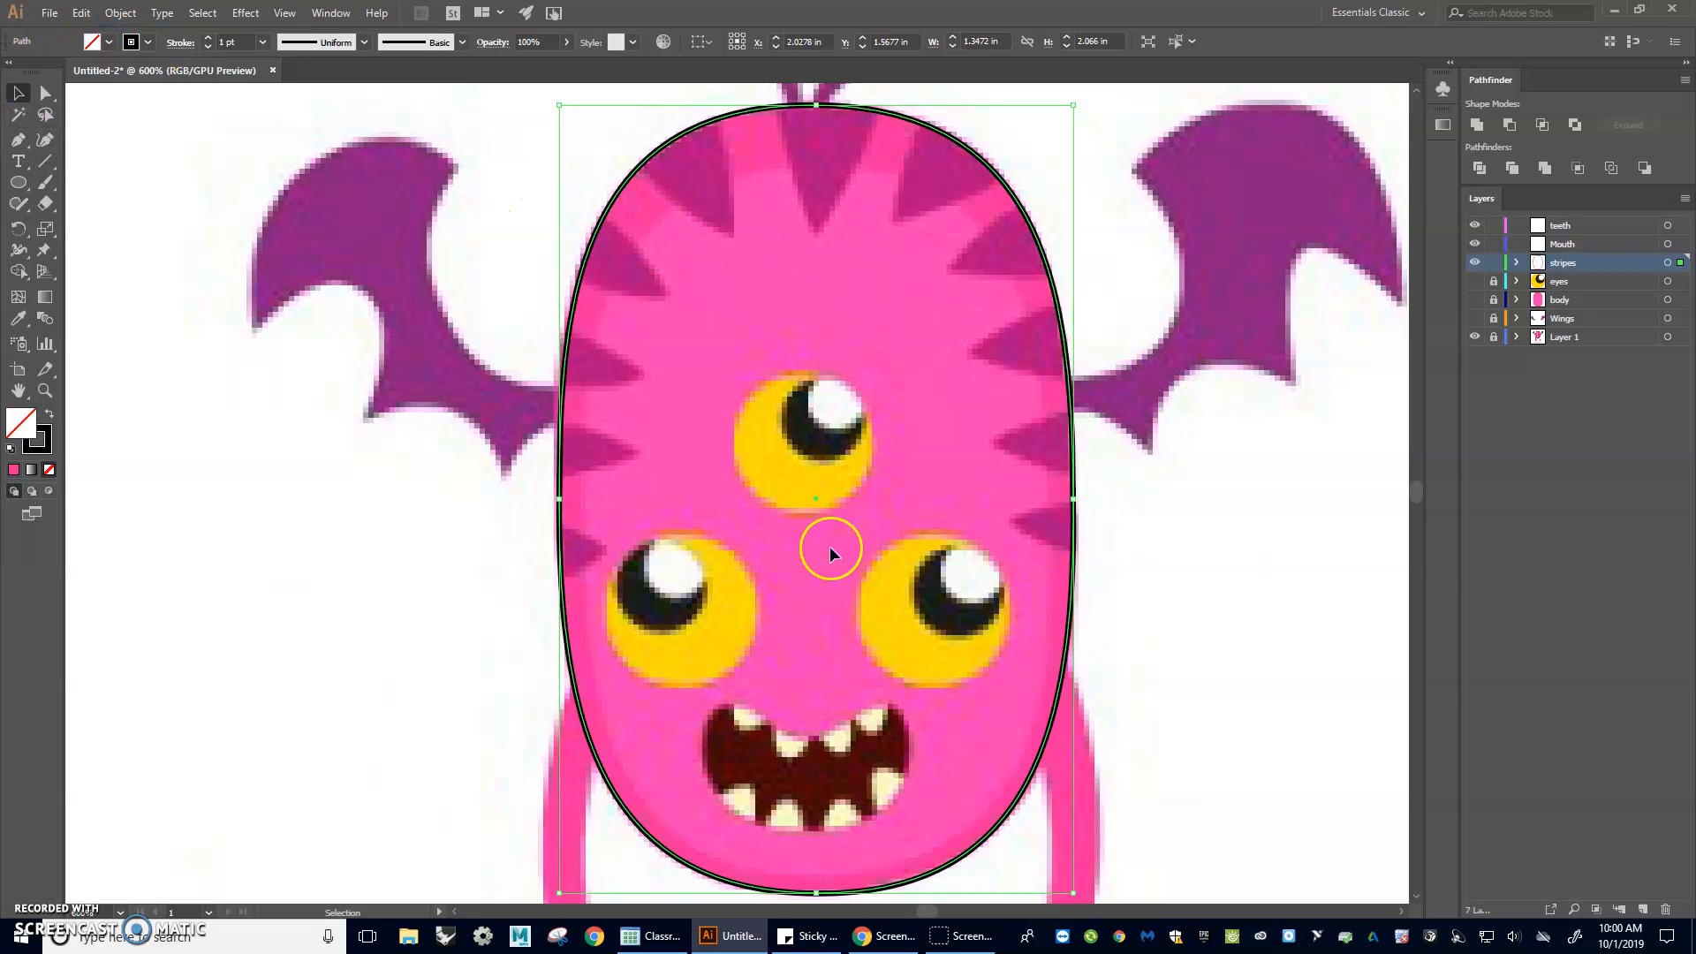
# - Trace the lowest stripe on the body's left side with two arcs about 0.12 in wide meeting at its tip
pyautogui.scroll(3, 622, 535)
pyautogui.moveTo(656, 439); pyautogui.dragTo(887, 376)
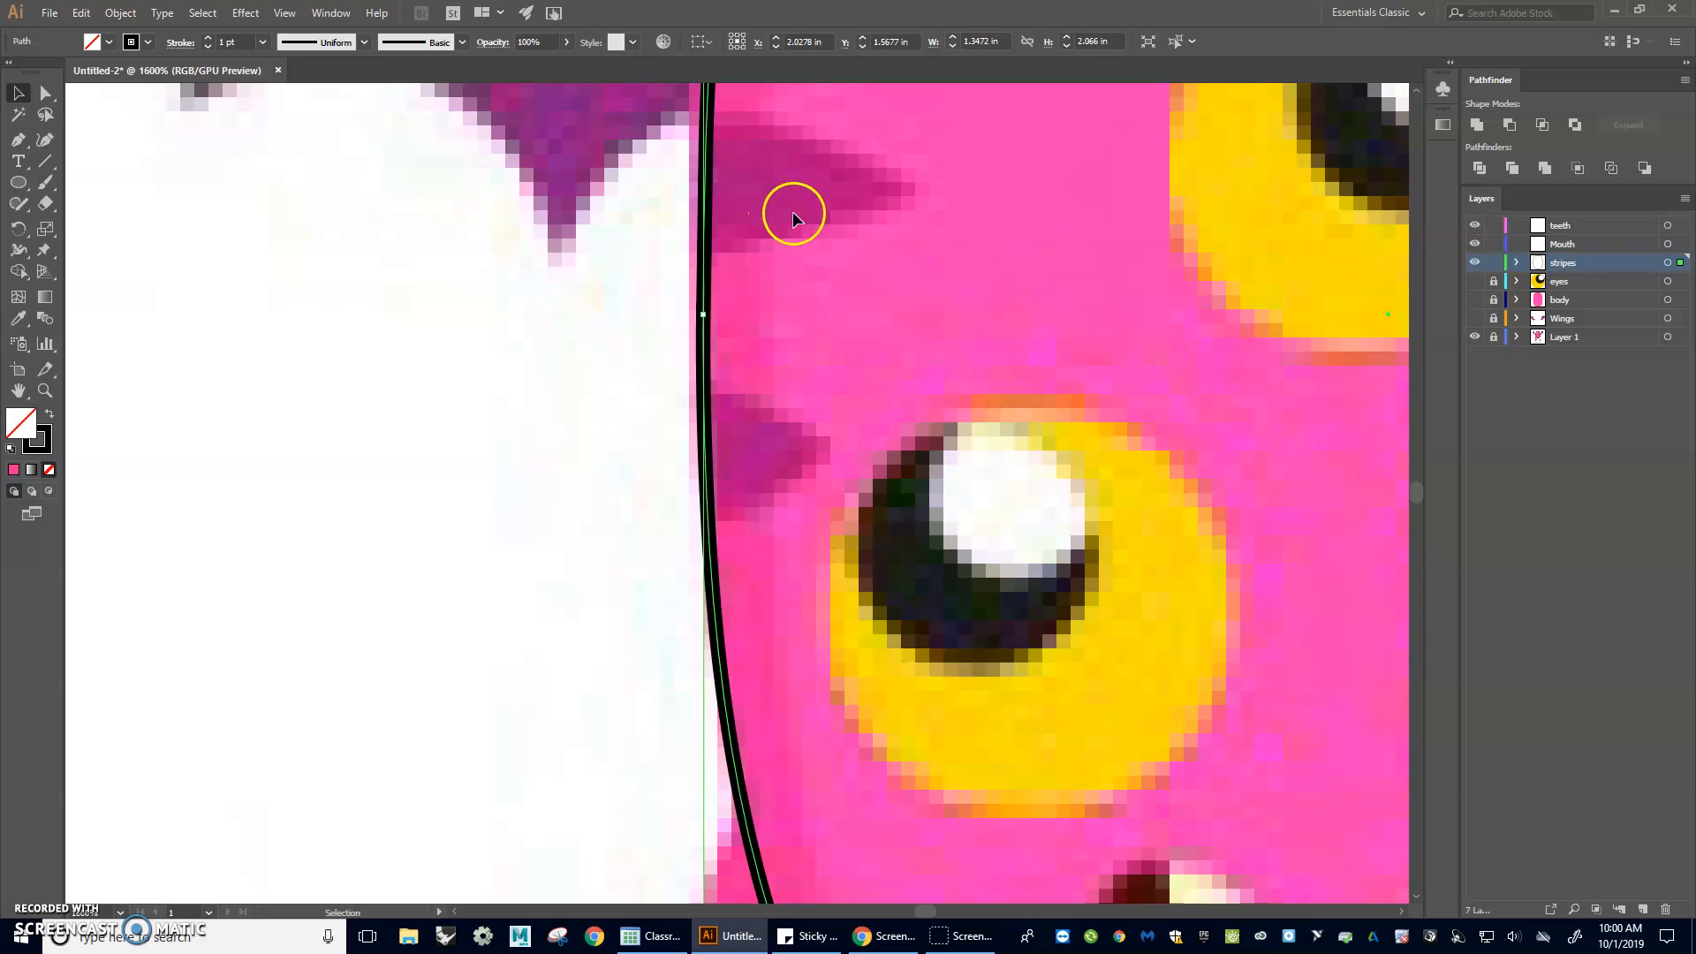
pyautogui.scroll(2, 792, 210)
pyautogui.moveTo(43, 167); pyautogui.dragTo(121, 181)
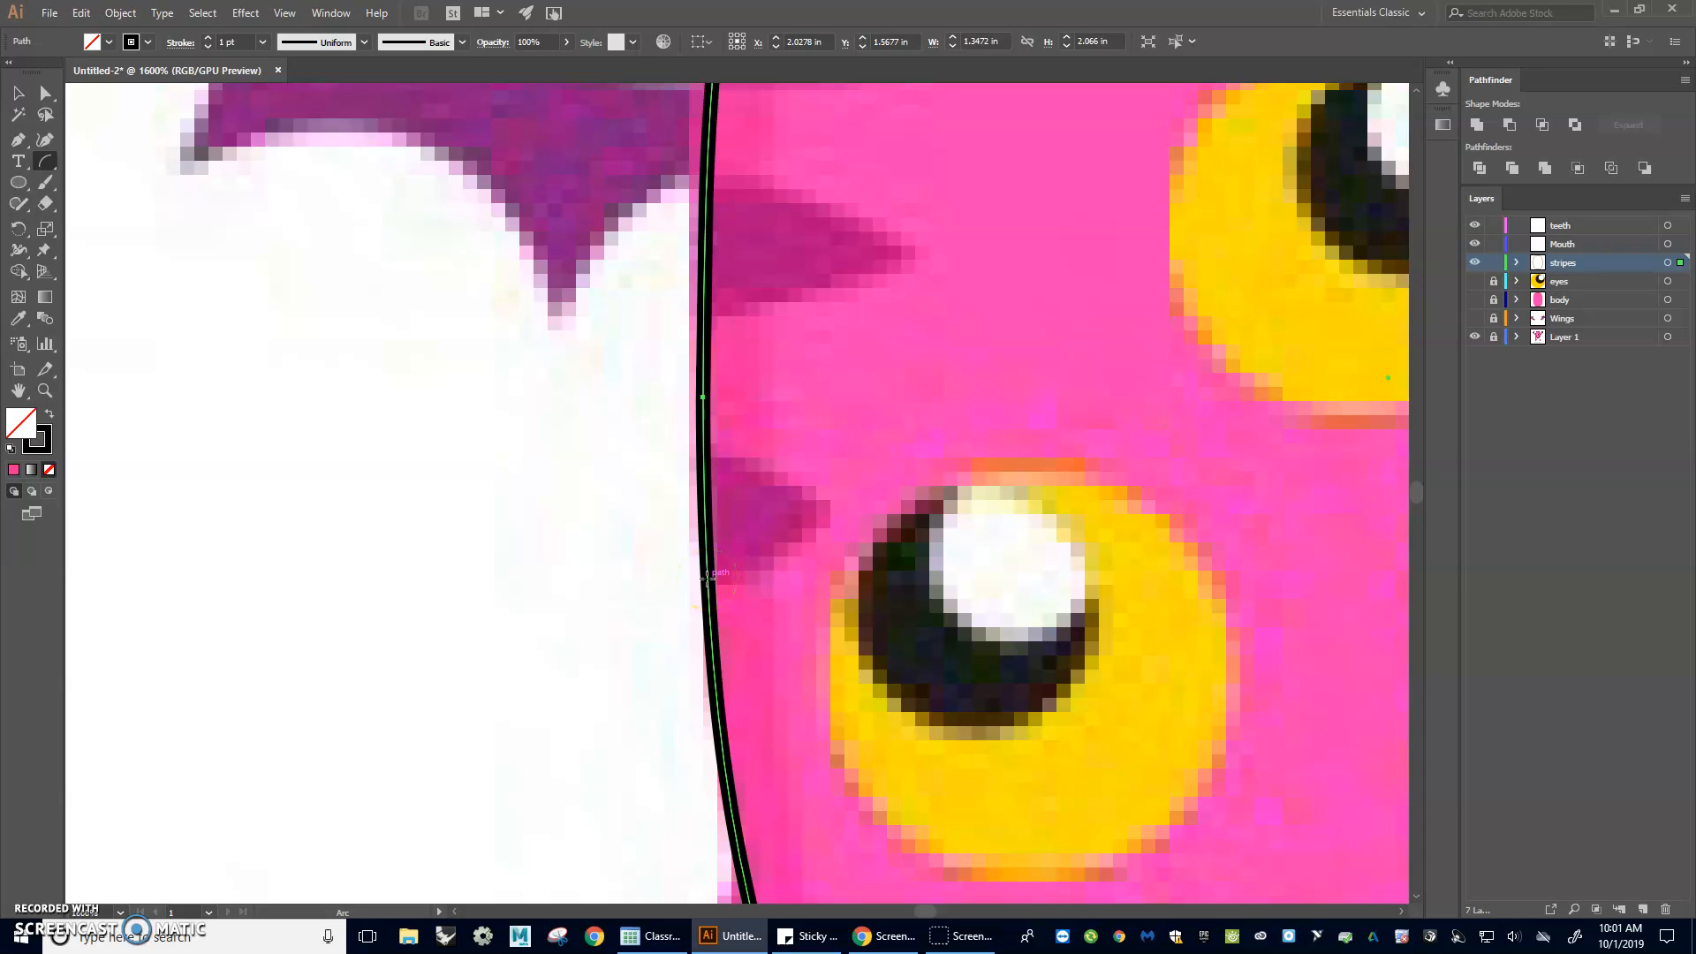
pyautogui.moveTo(707, 576); pyautogui.dragTo(829, 511)
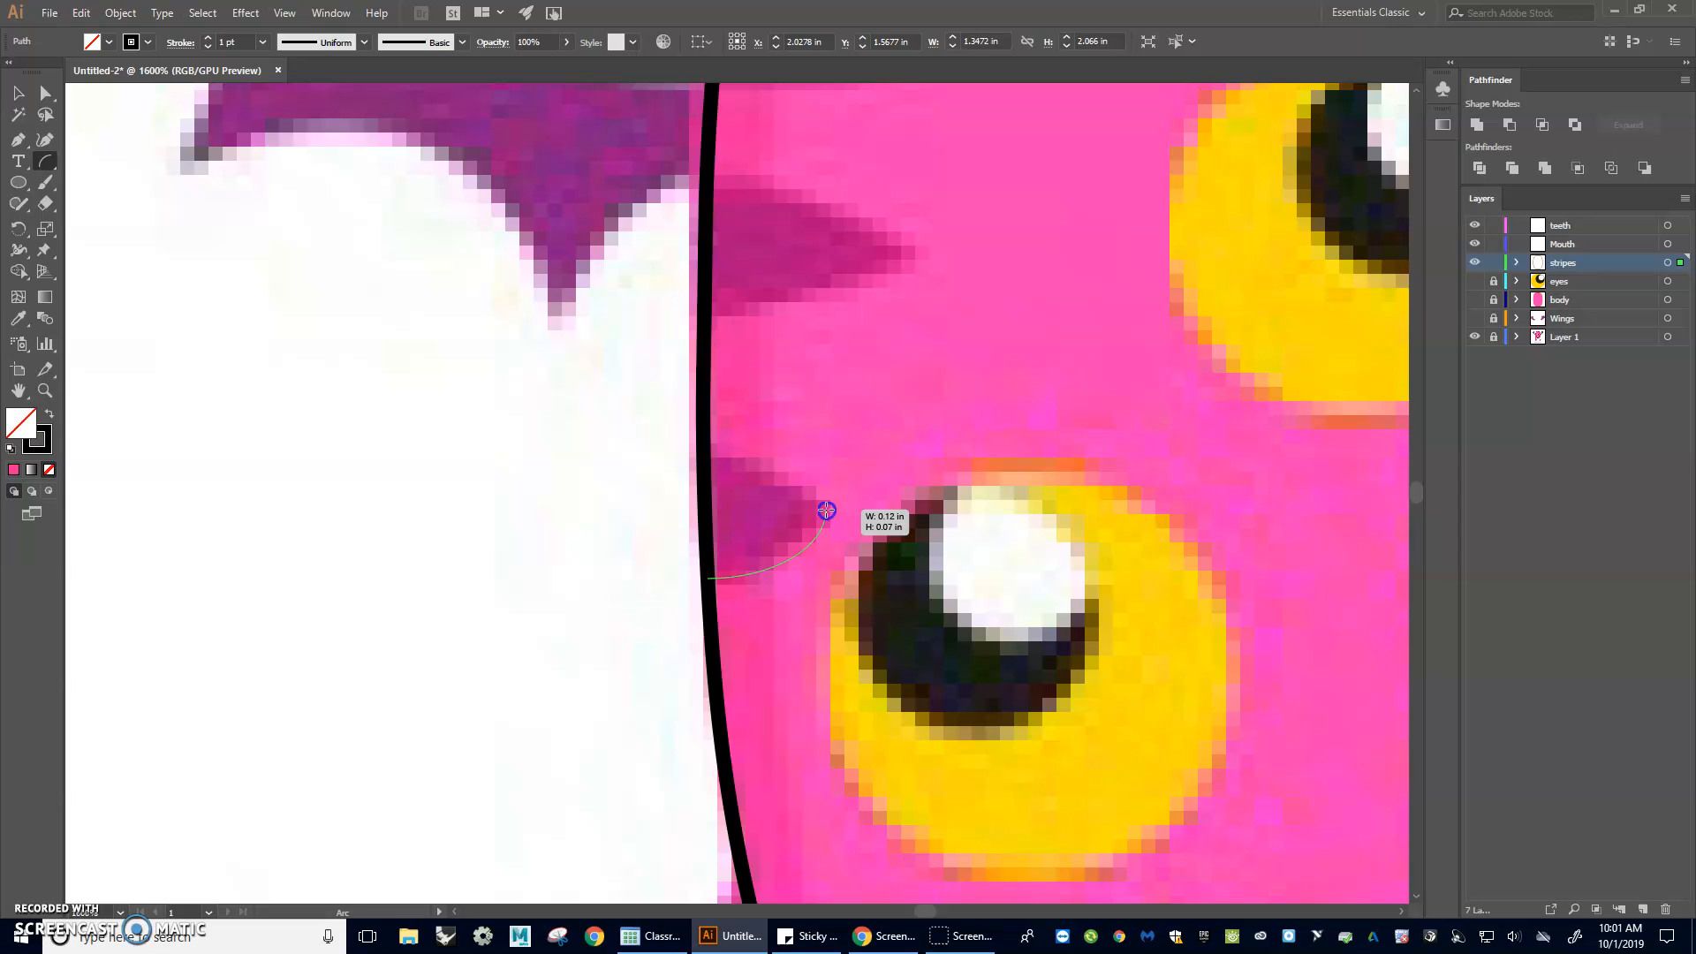
pyautogui.moveTo(826, 510); pyautogui.dragTo(826, 511)
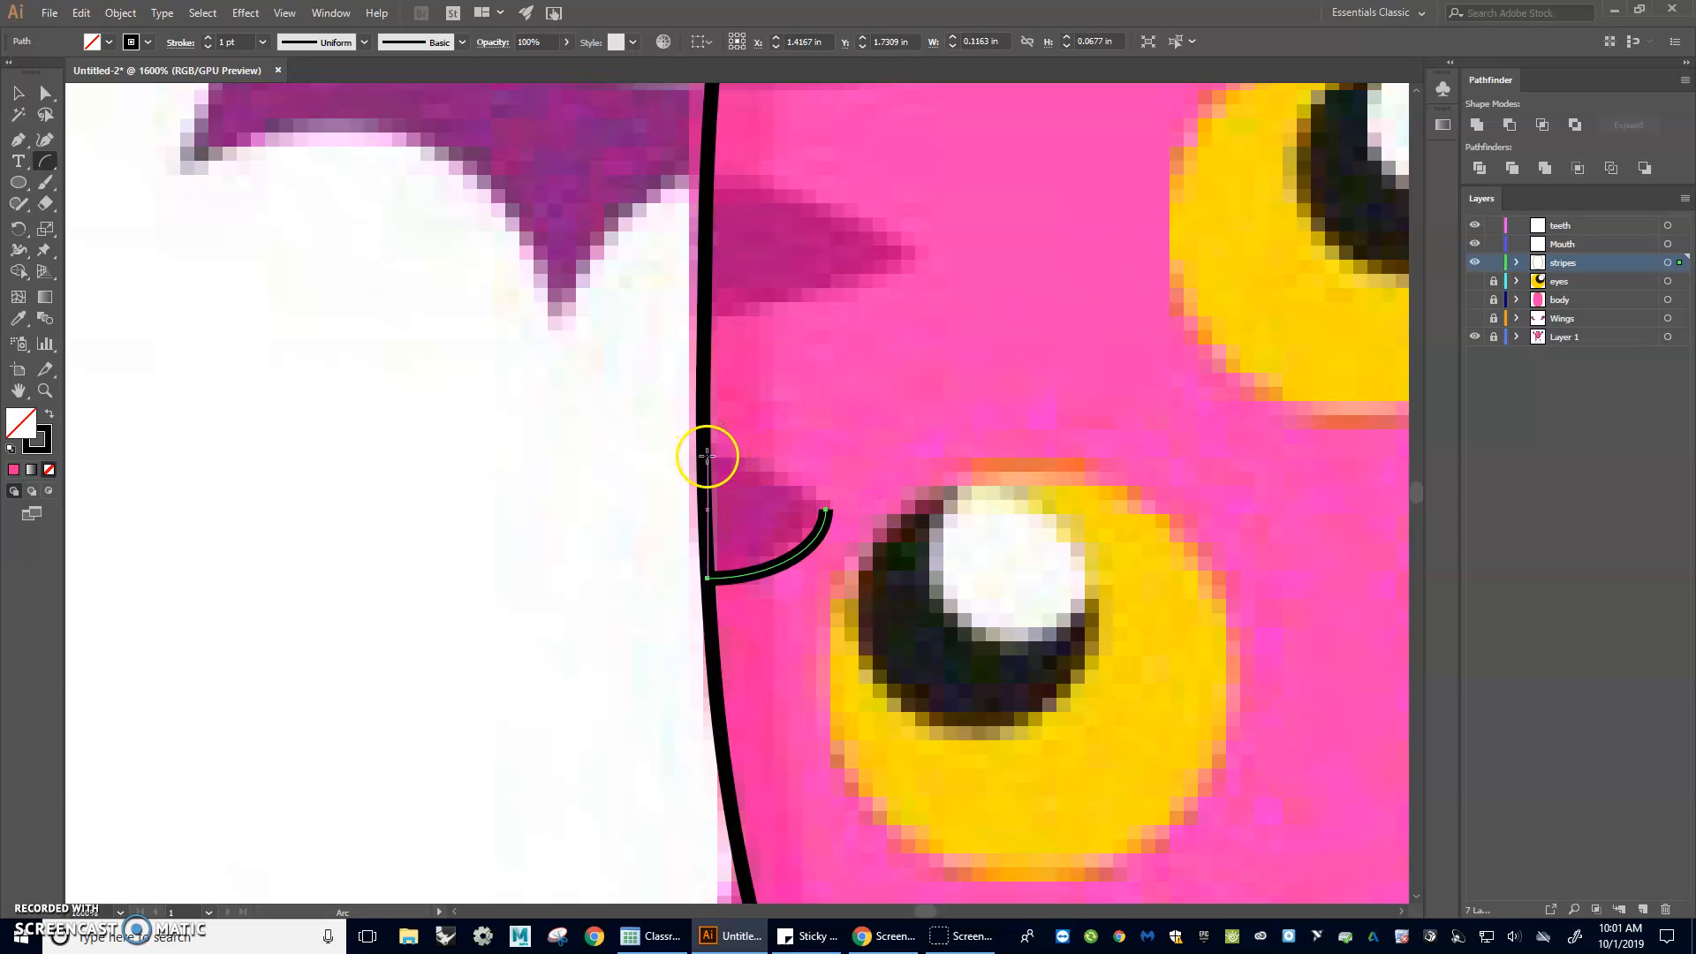
pyautogui.moveTo(704, 458); pyautogui.dragTo(826, 510)
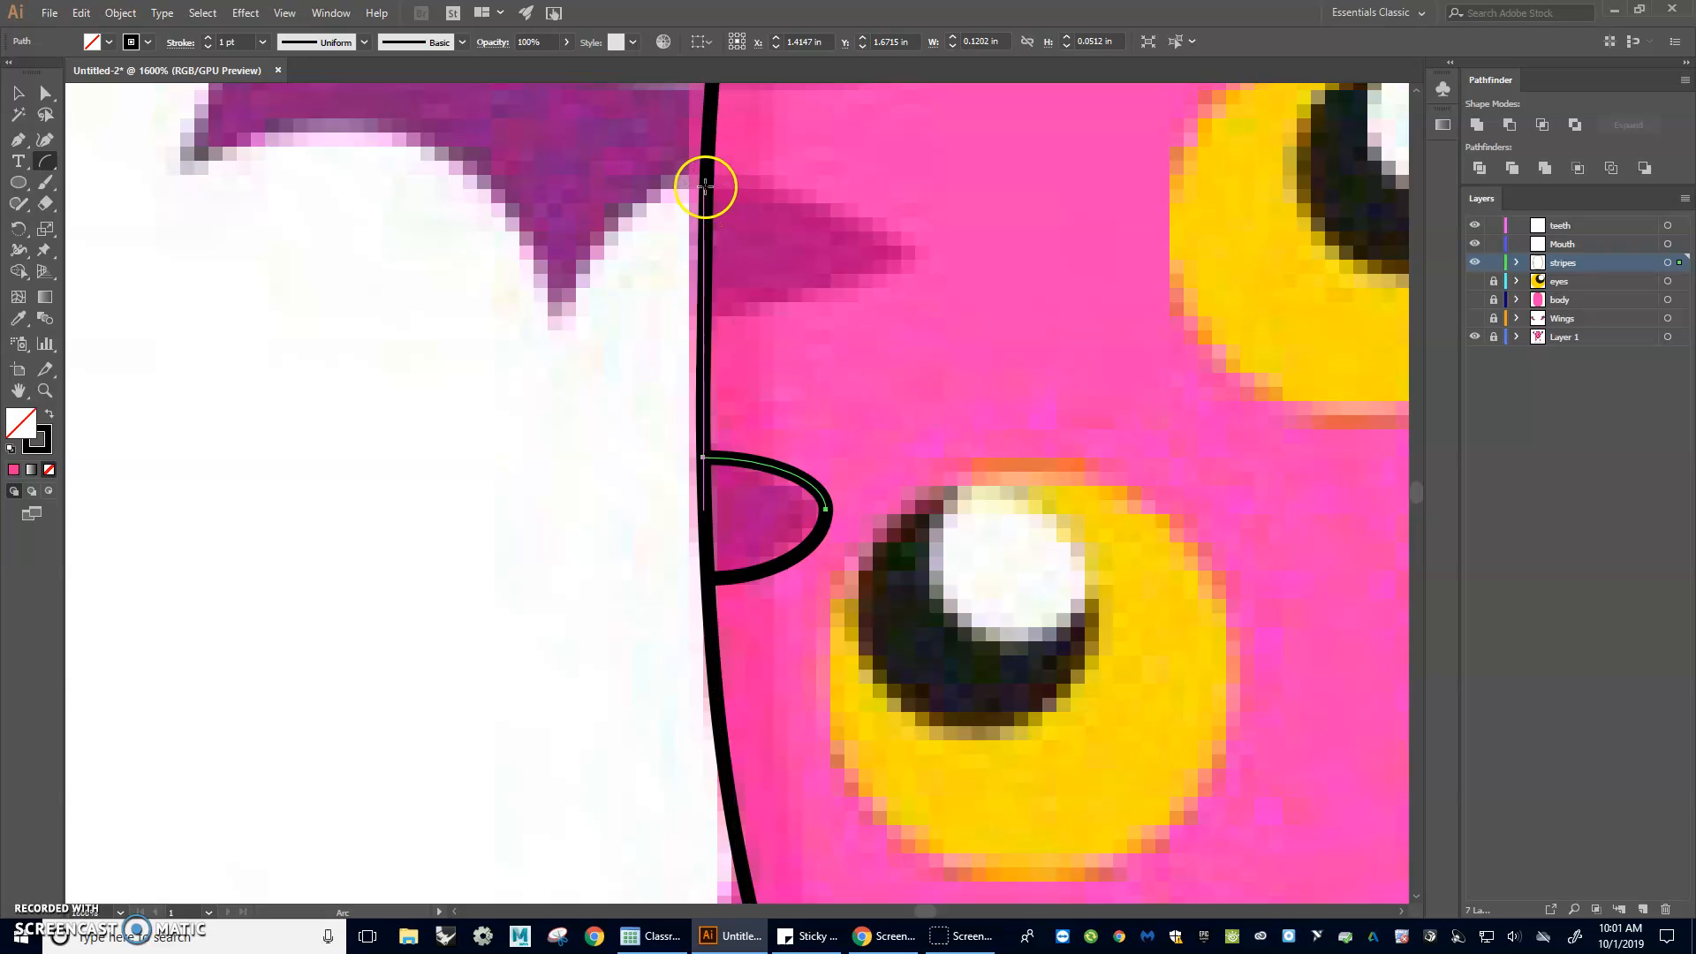
# - Trace the second-lowest stripe on the left side with two arcs about 0.2 in wide
pyautogui.moveTo(707, 173)
pyautogui.mouseDown()
pyautogui.moveTo(901, 227)
pyautogui.moveTo(908, 253)
pyautogui.mouseUp()
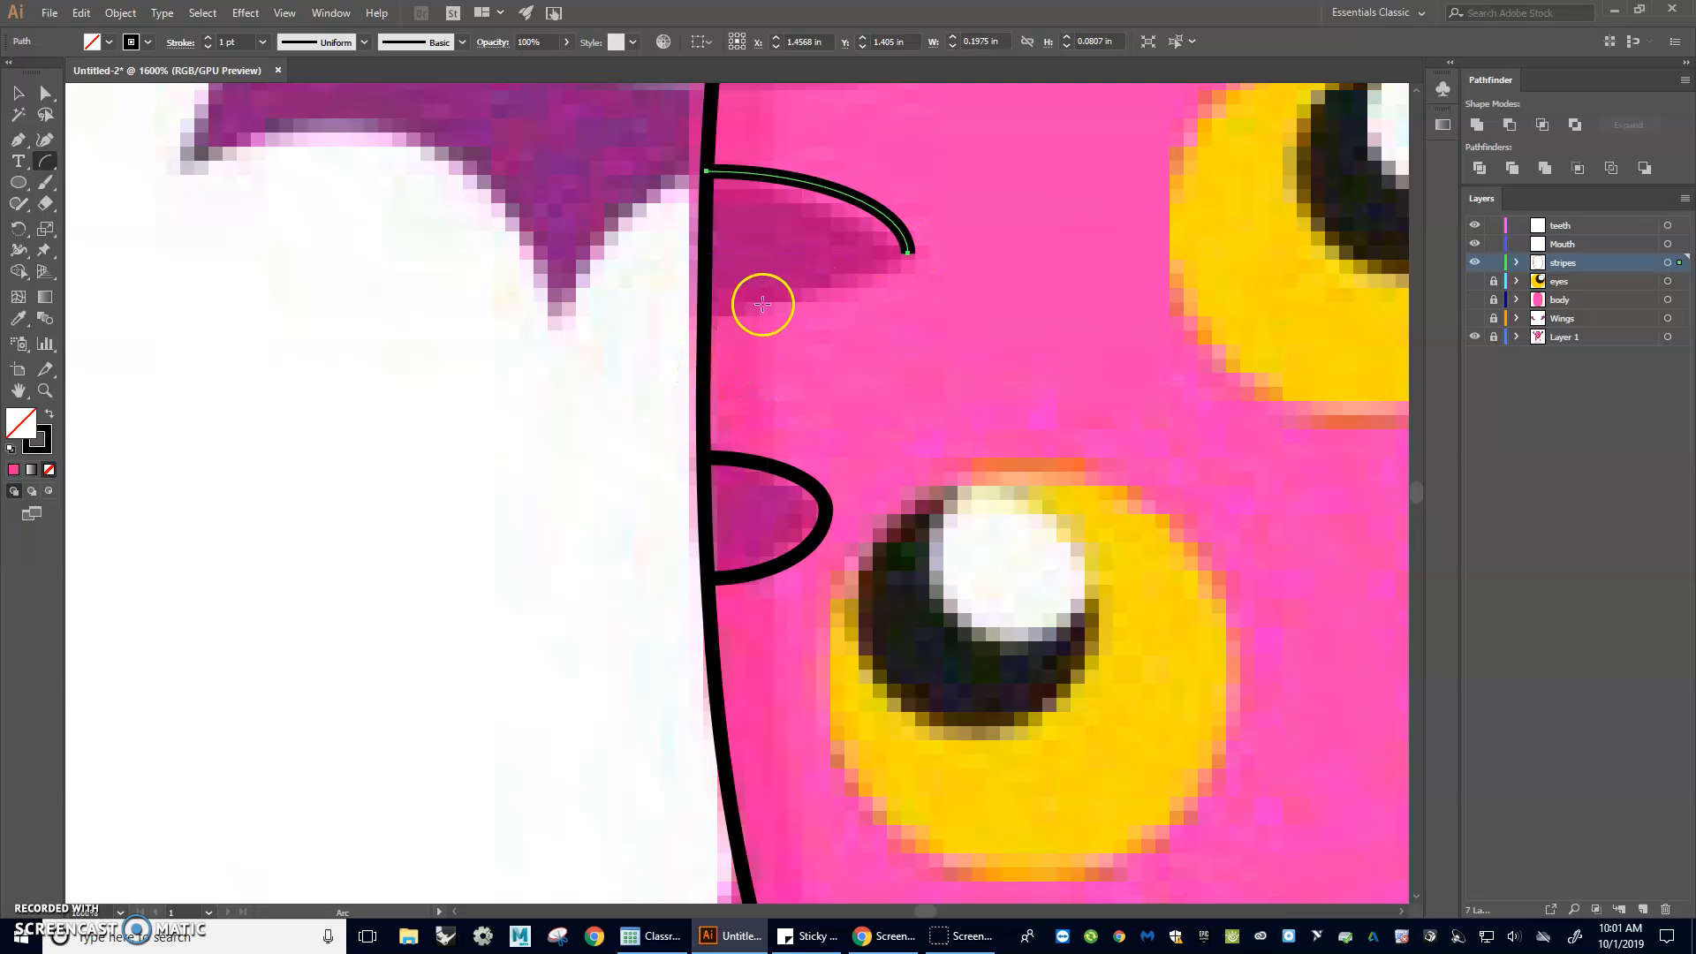
pyautogui.scroll(3, 705, 322)
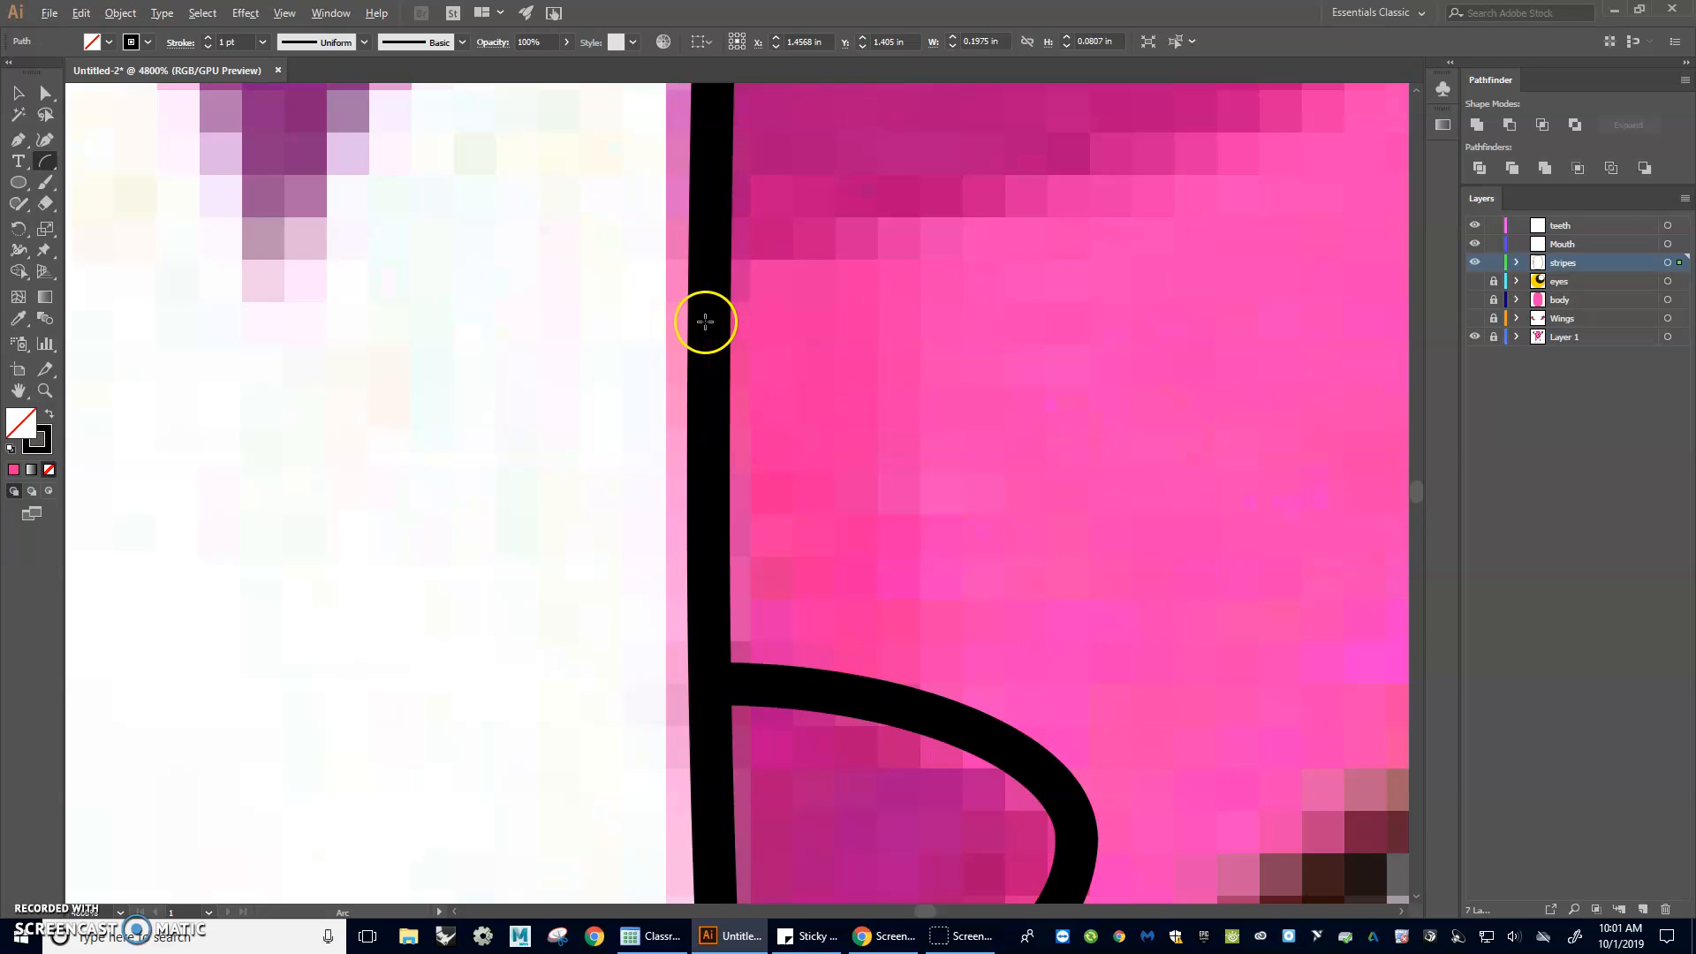
pyautogui.moveTo(833, 280); pyautogui.dragTo(735, 523)
pyautogui.moveTo(607, 508)
pyautogui.mouseDown()
pyautogui.moveTo(840, 463)
pyautogui.moveTo(1220, 317)
pyautogui.mouseUp()
# - Trace the third stripe from the bottom on the left side with arcs about 0.21 in and 0.19 in wide
pyautogui.scroll(3, 918, 369)
pyautogui.scroll(-2, 897, 364)
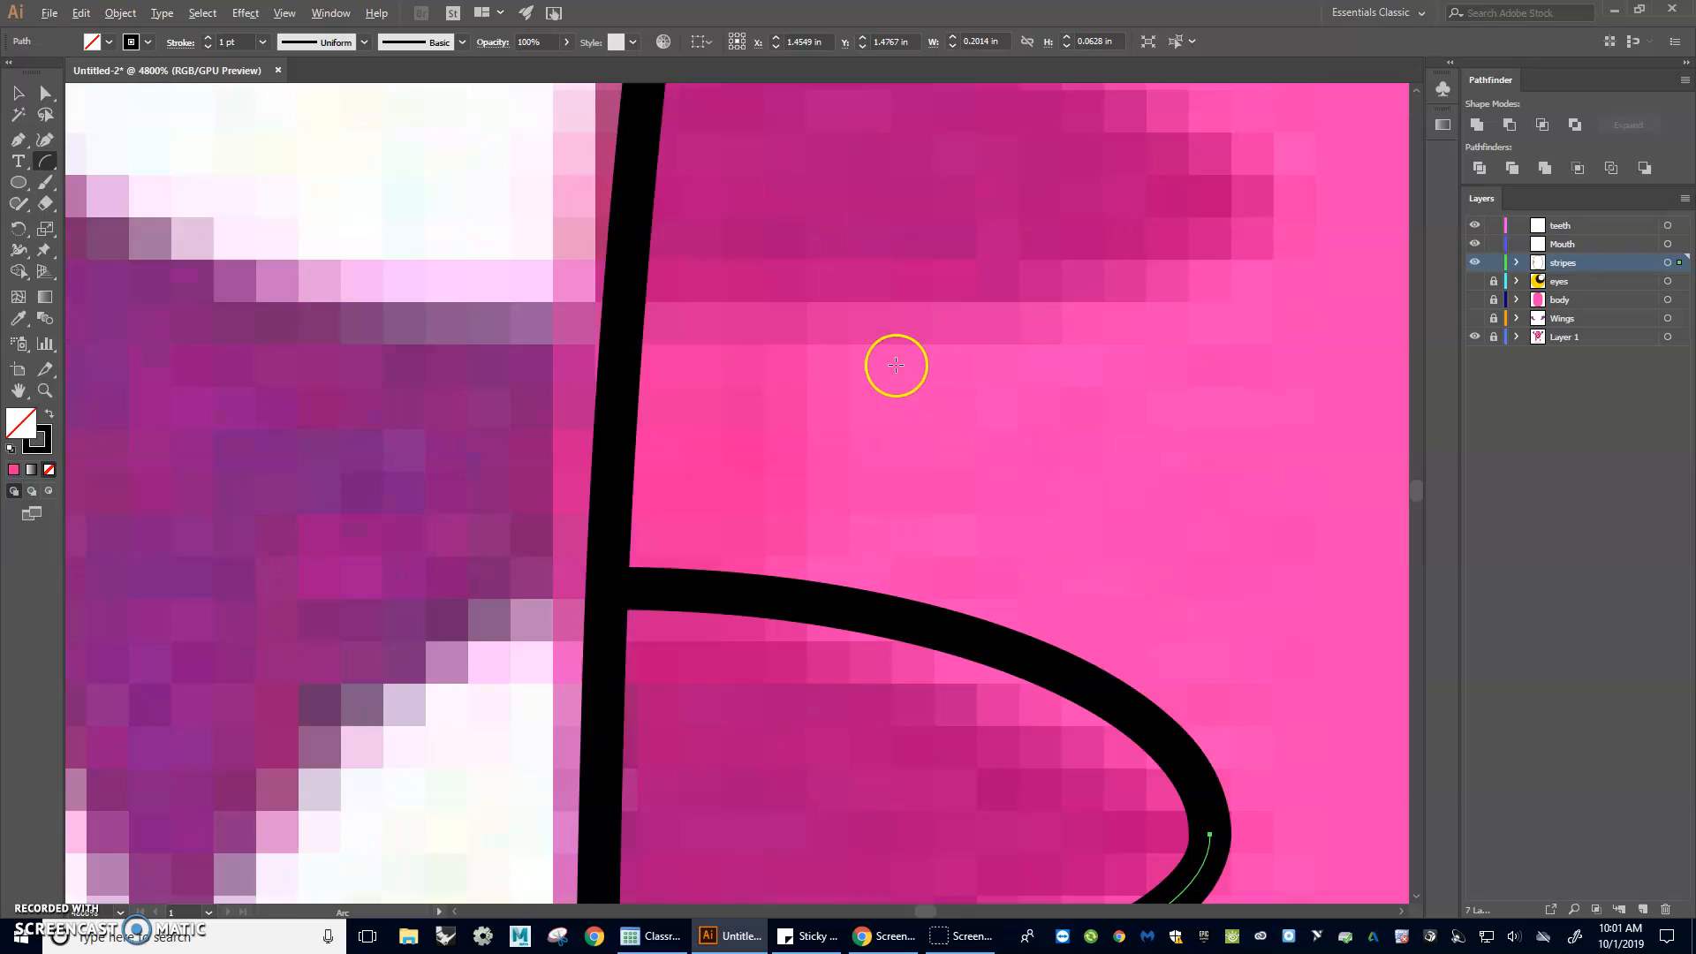
pyautogui.moveTo(906, 223); pyautogui.dragTo(852, 377)
pyautogui.moveTo(716, 469)
pyautogui.mouseDown()
pyautogui.moveTo(879, 485)
pyautogui.moveTo(1034, 428)
pyautogui.mouseUp()
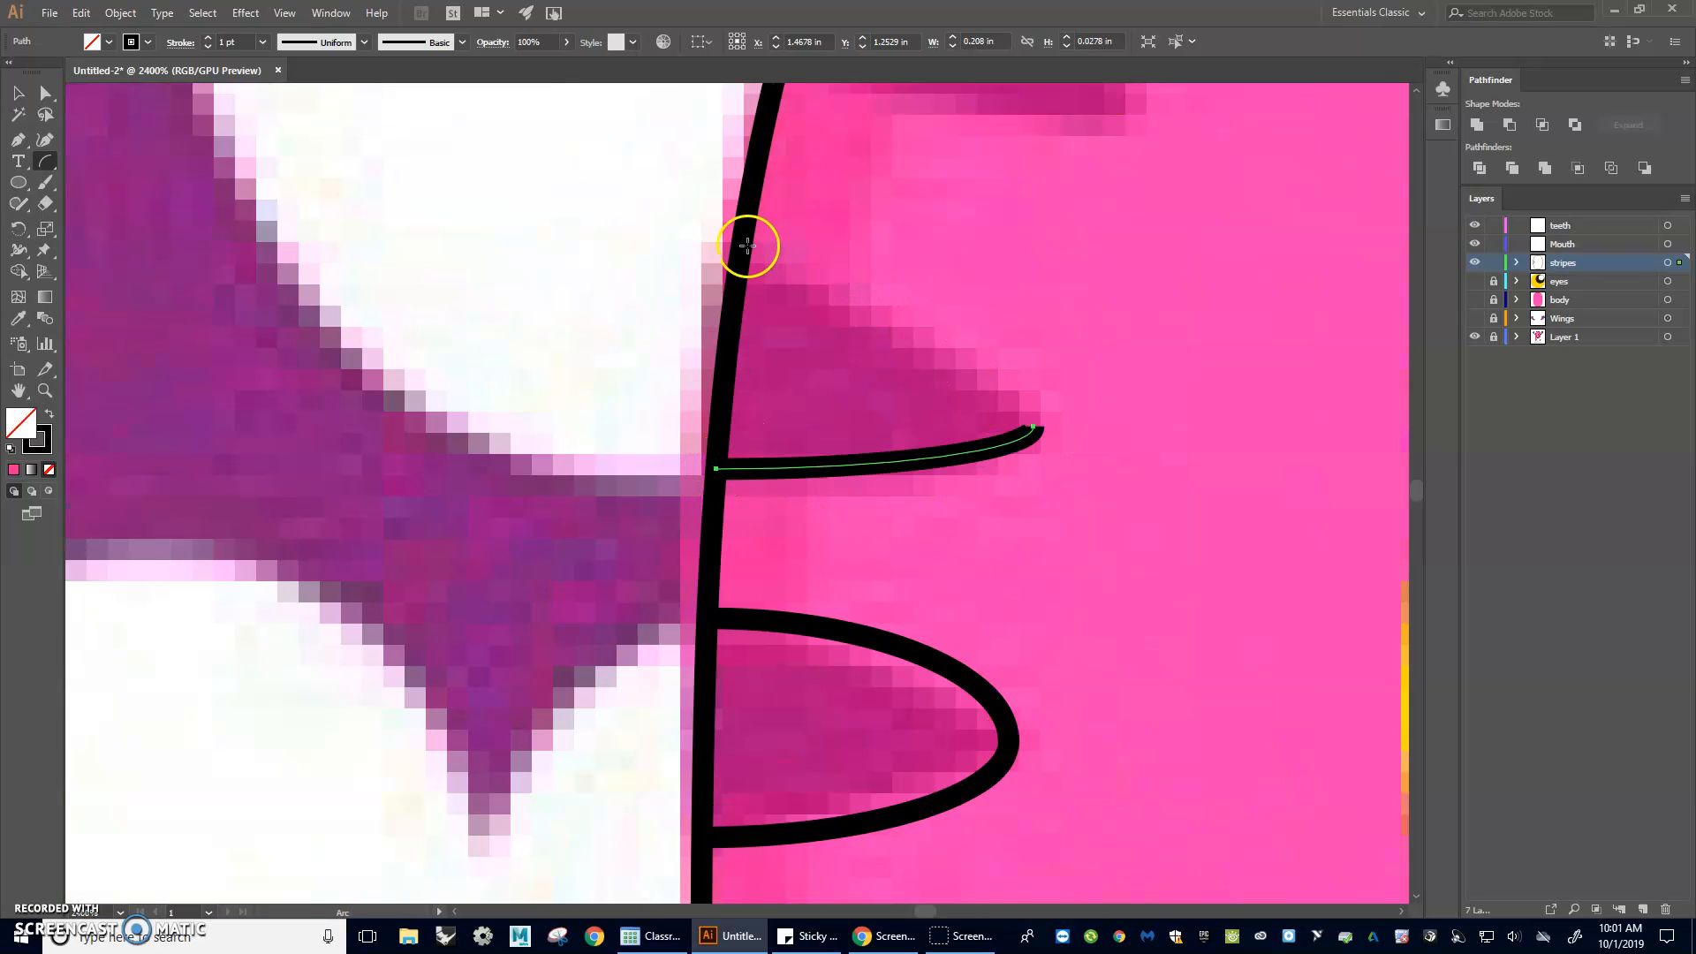
pyautogui.moveTo(742, 245); pyautogui.dragTo(1033, 430)
# - Trace the fourth stripe from the bottom on the left side with arcs about 0.23 in and 0.16 in wide
pyautogui.scroll(3, 1136, 410)
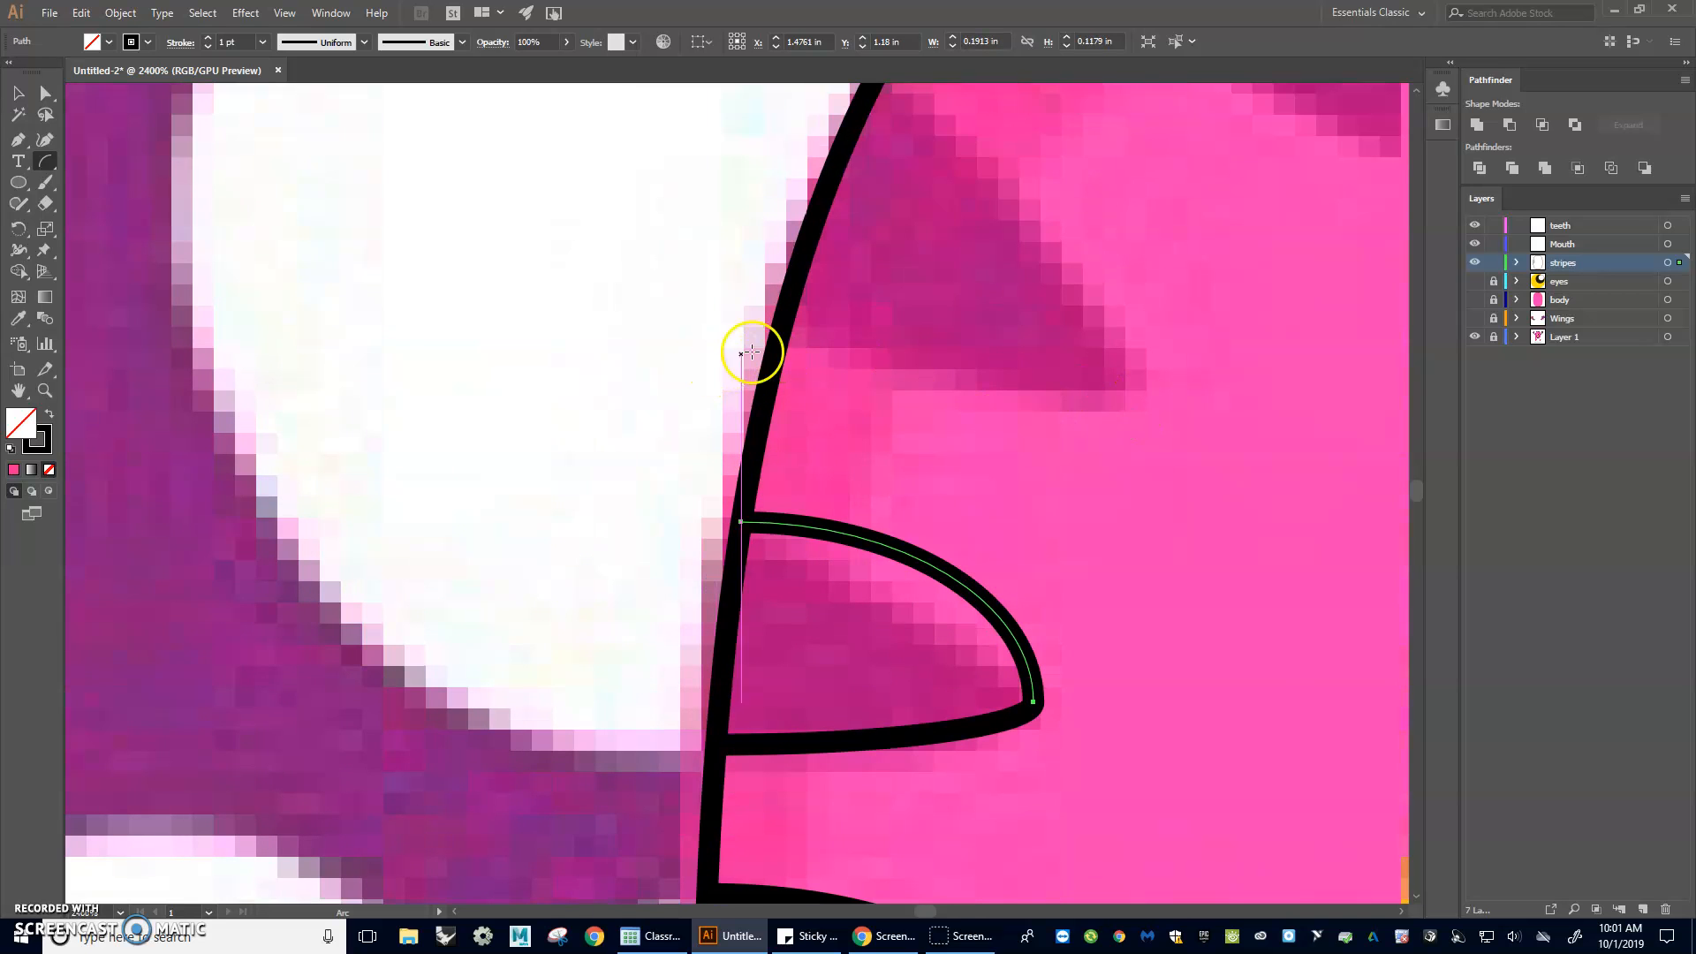
pyautogui.moveTo(778, 339); pyautogui.dragTo(1122, 385)
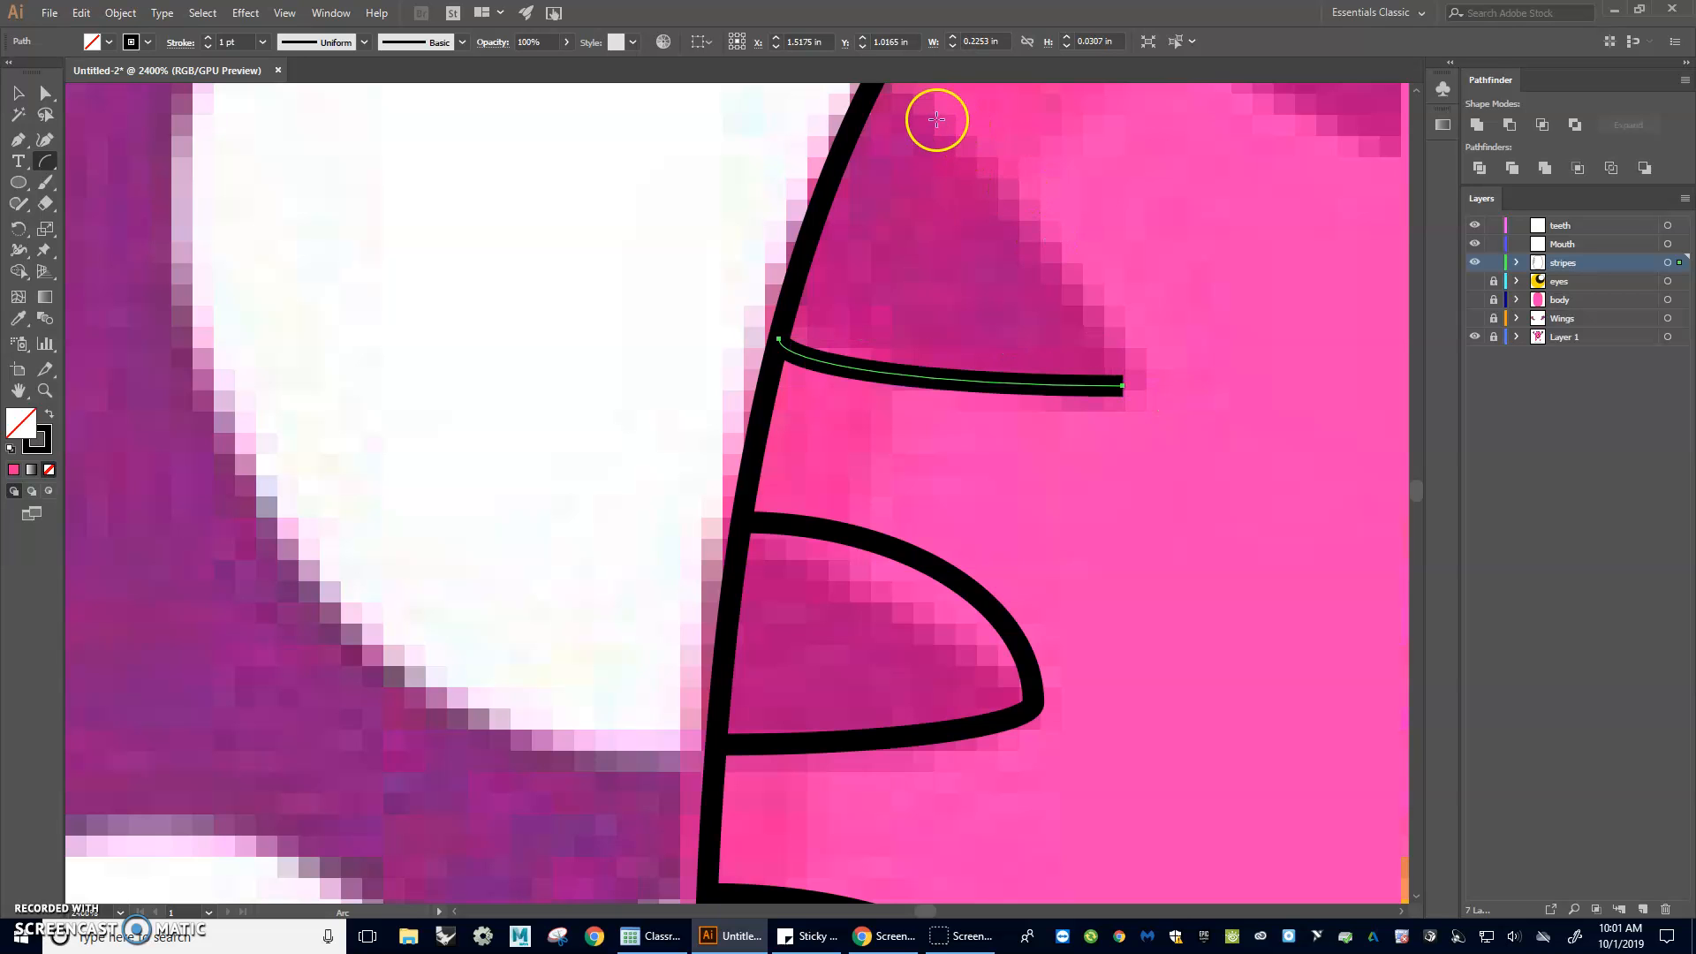
pyautogui.scroll(2, 928, 150)
pyautogui.moveTo(882, 152); pyautogui.dragTo(1122, 469)
# - Trace the large upper-left stripe with one arc about 0.31 in tall and another about 0.25 in wide
pyautogui.scroll(4, 1303, 413)
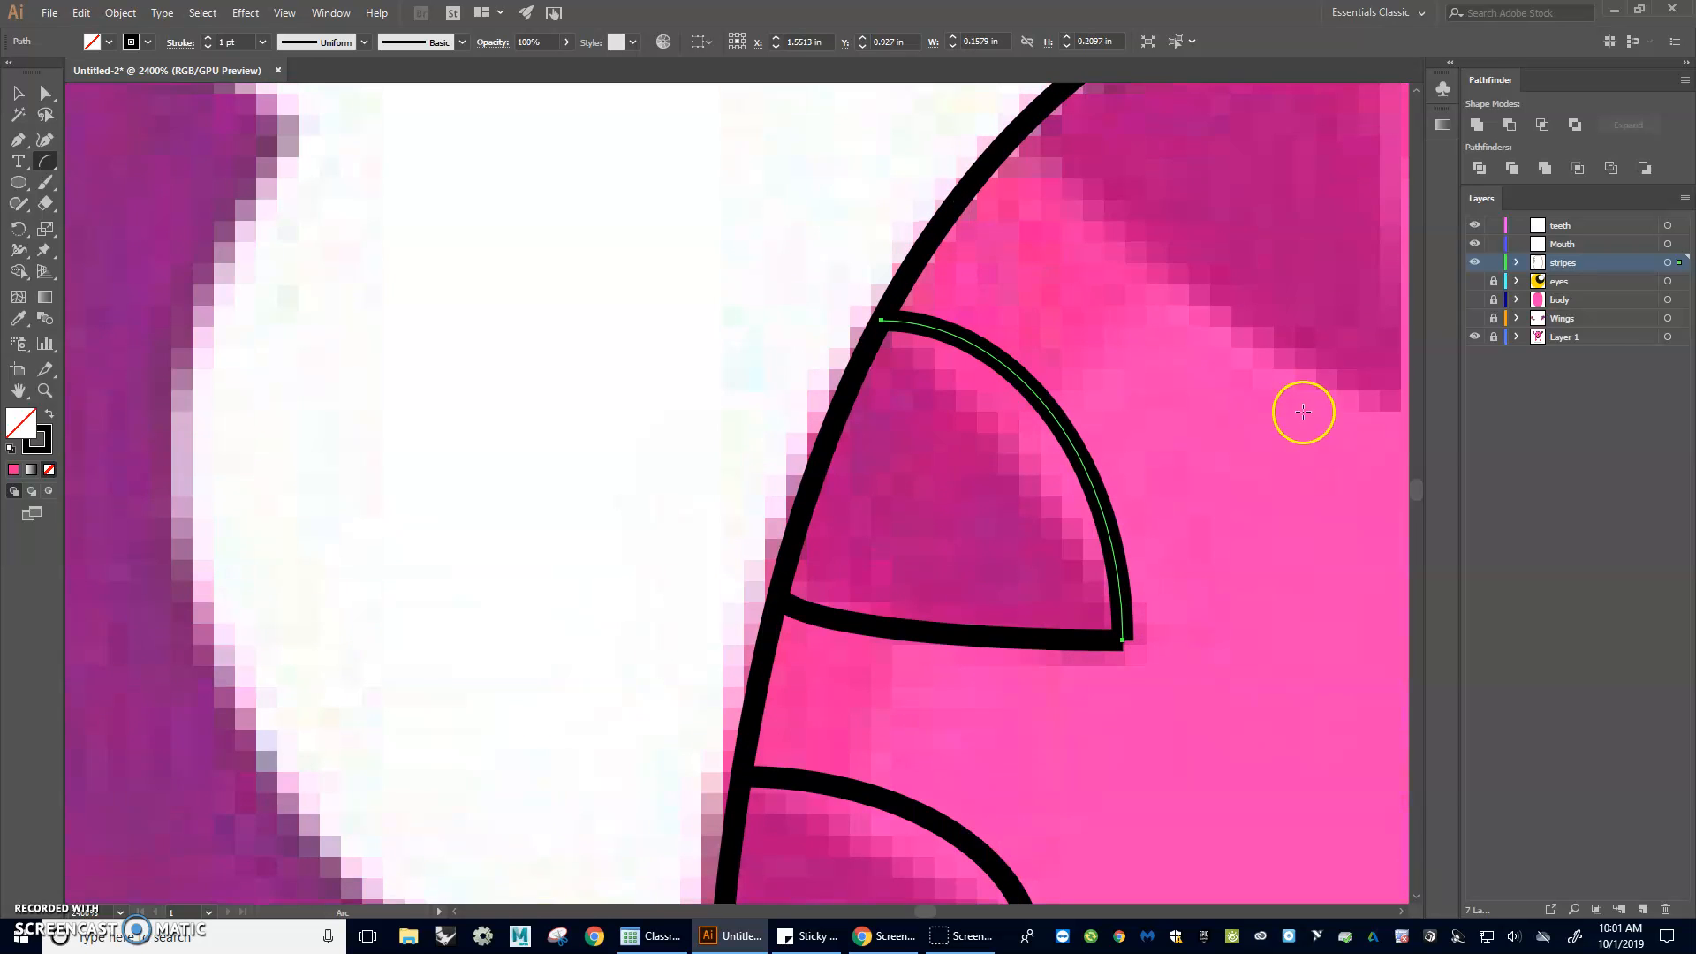
pyautogui.moveTo(1311, 334); pyautogui.dragTo(820, 533)
pyautogui.moveTo(800, 173); pyautogui.dragTo(856, 642)
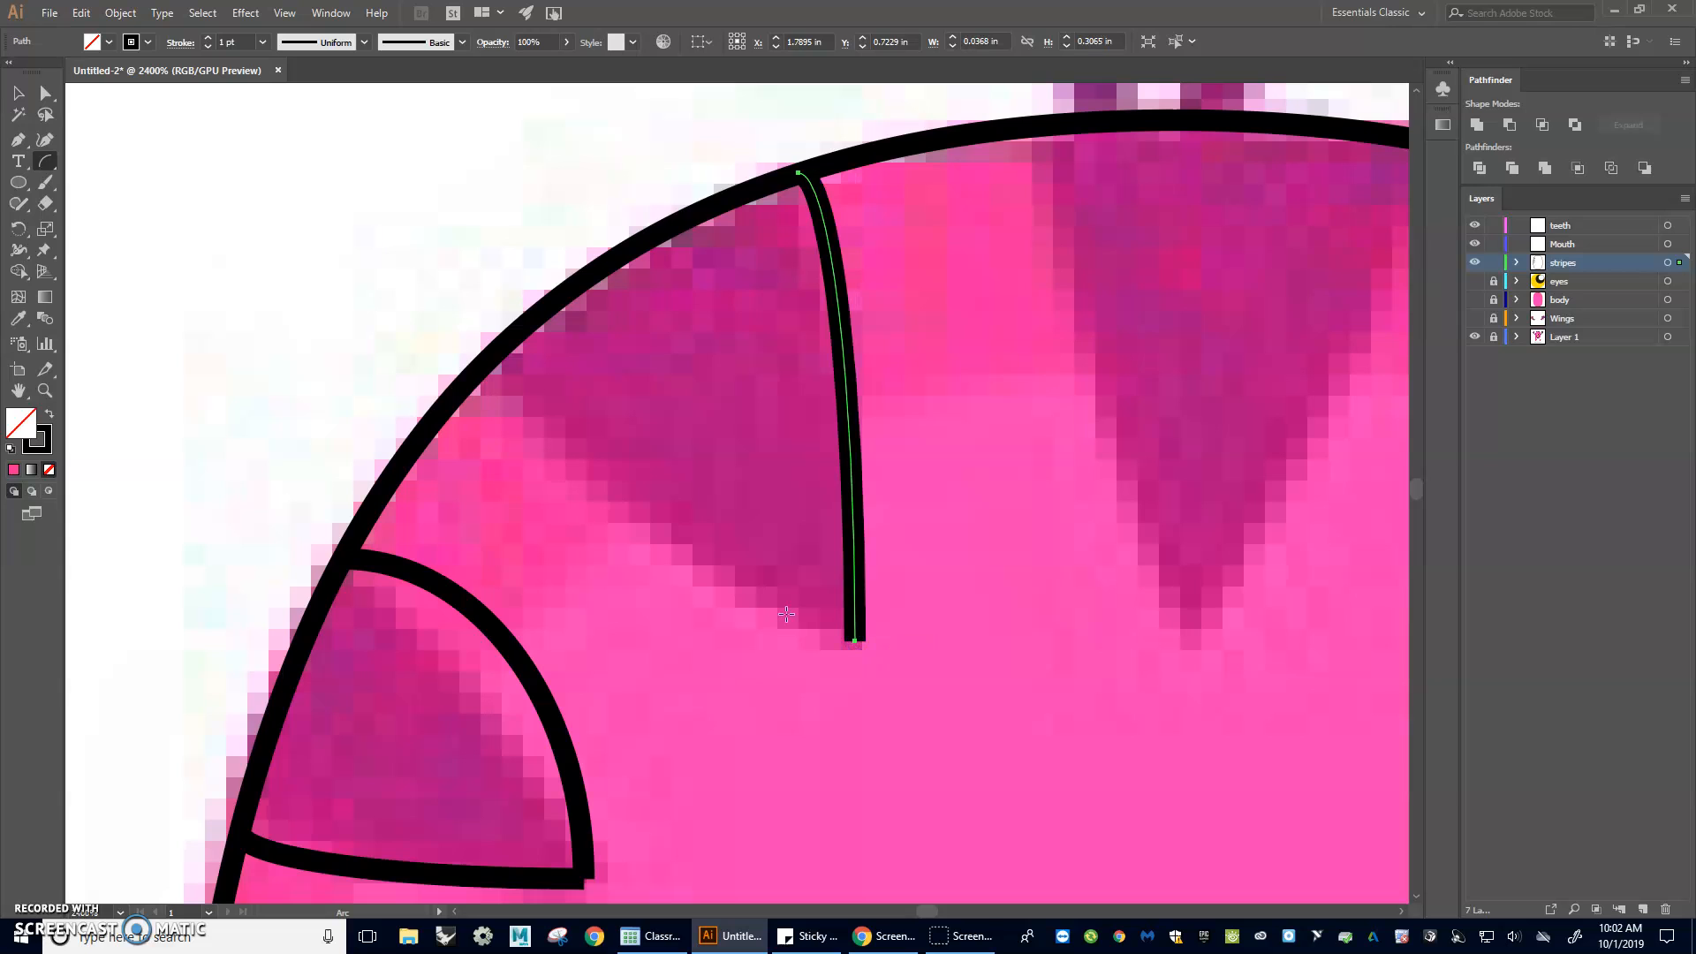
pyautogui.moveTo(473, 373); pyautogui.dragTo(854, 640)
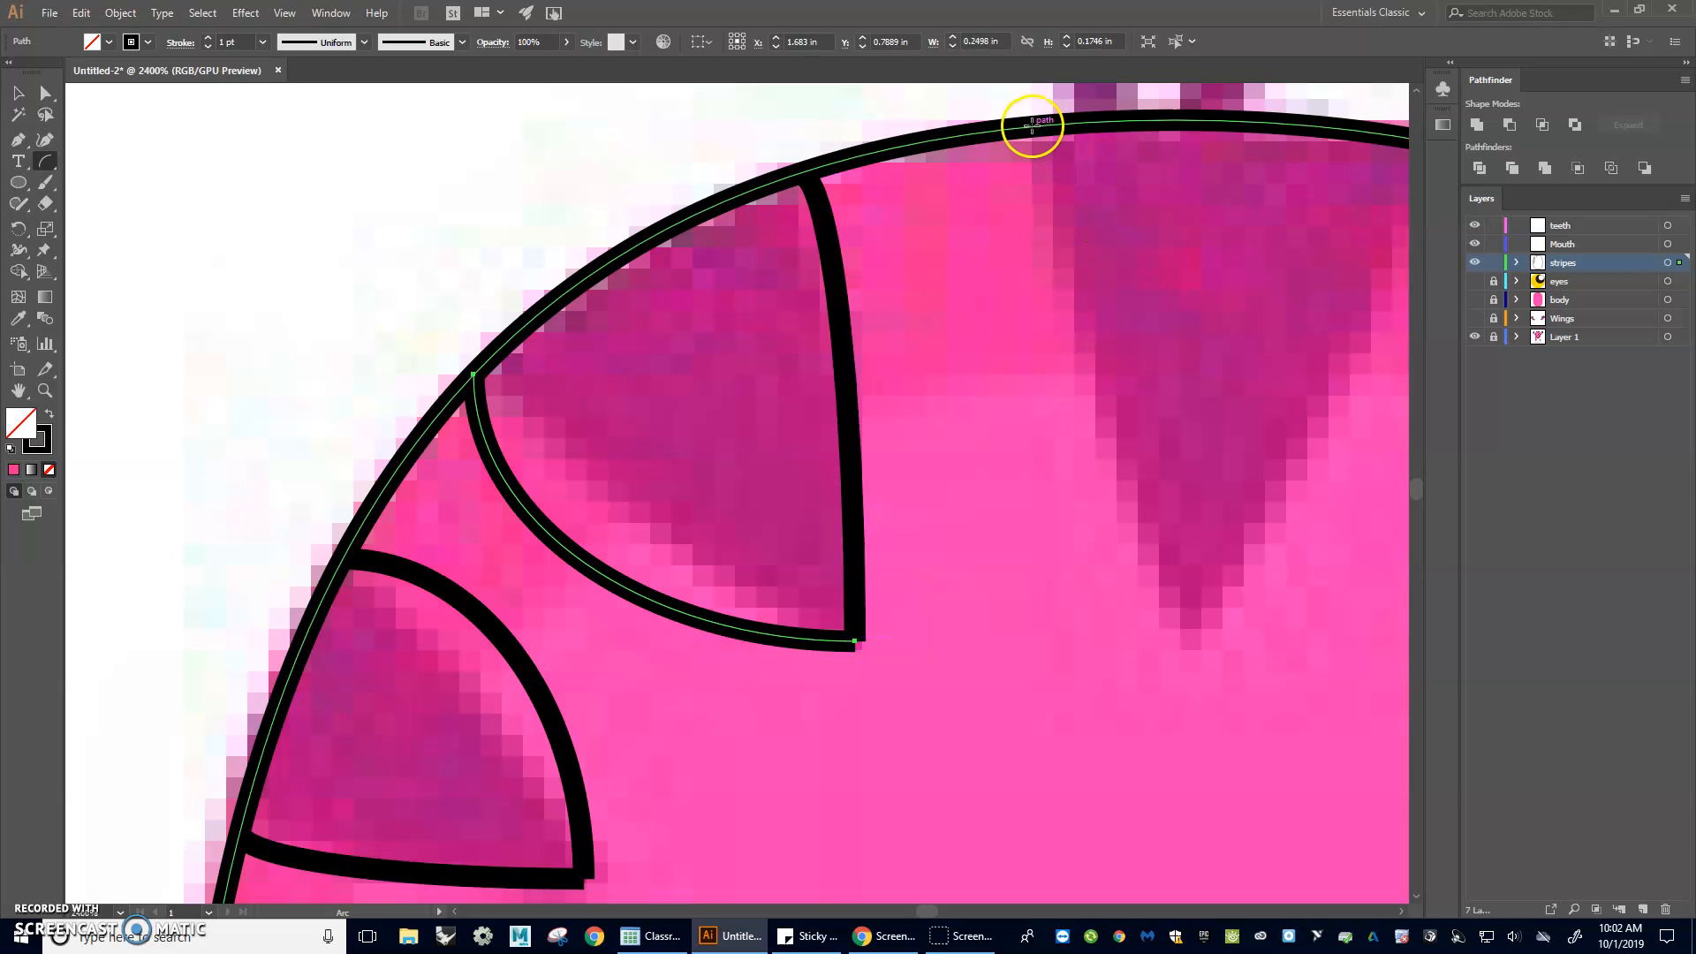
# - Trace the centre stripe at the top of the head with two arcs about 0.32 in tall meeting at its point
pyautogui.moveTo(1027, 126)
pyautogui.mouseDown()
pyautogui.moveTo(1212, 618)
pyautogui.moveTo(1185, 629)
pyautogui.mouseUp()
pyautogui.moveTo(1324, 506)
pyautogui.mouseDown()
pyautogui.moveTo(1102, 586)
pyautogui.moveTo(1011, 578)
pyautogui.mouseUp()
pyautogui.moveTo(1120, 220)
pyautogui.mouseDown()
pyautogui.moveTo(928, 662)
pyautogui.moveTo(873, 707)
pyautogui.mouseUp()
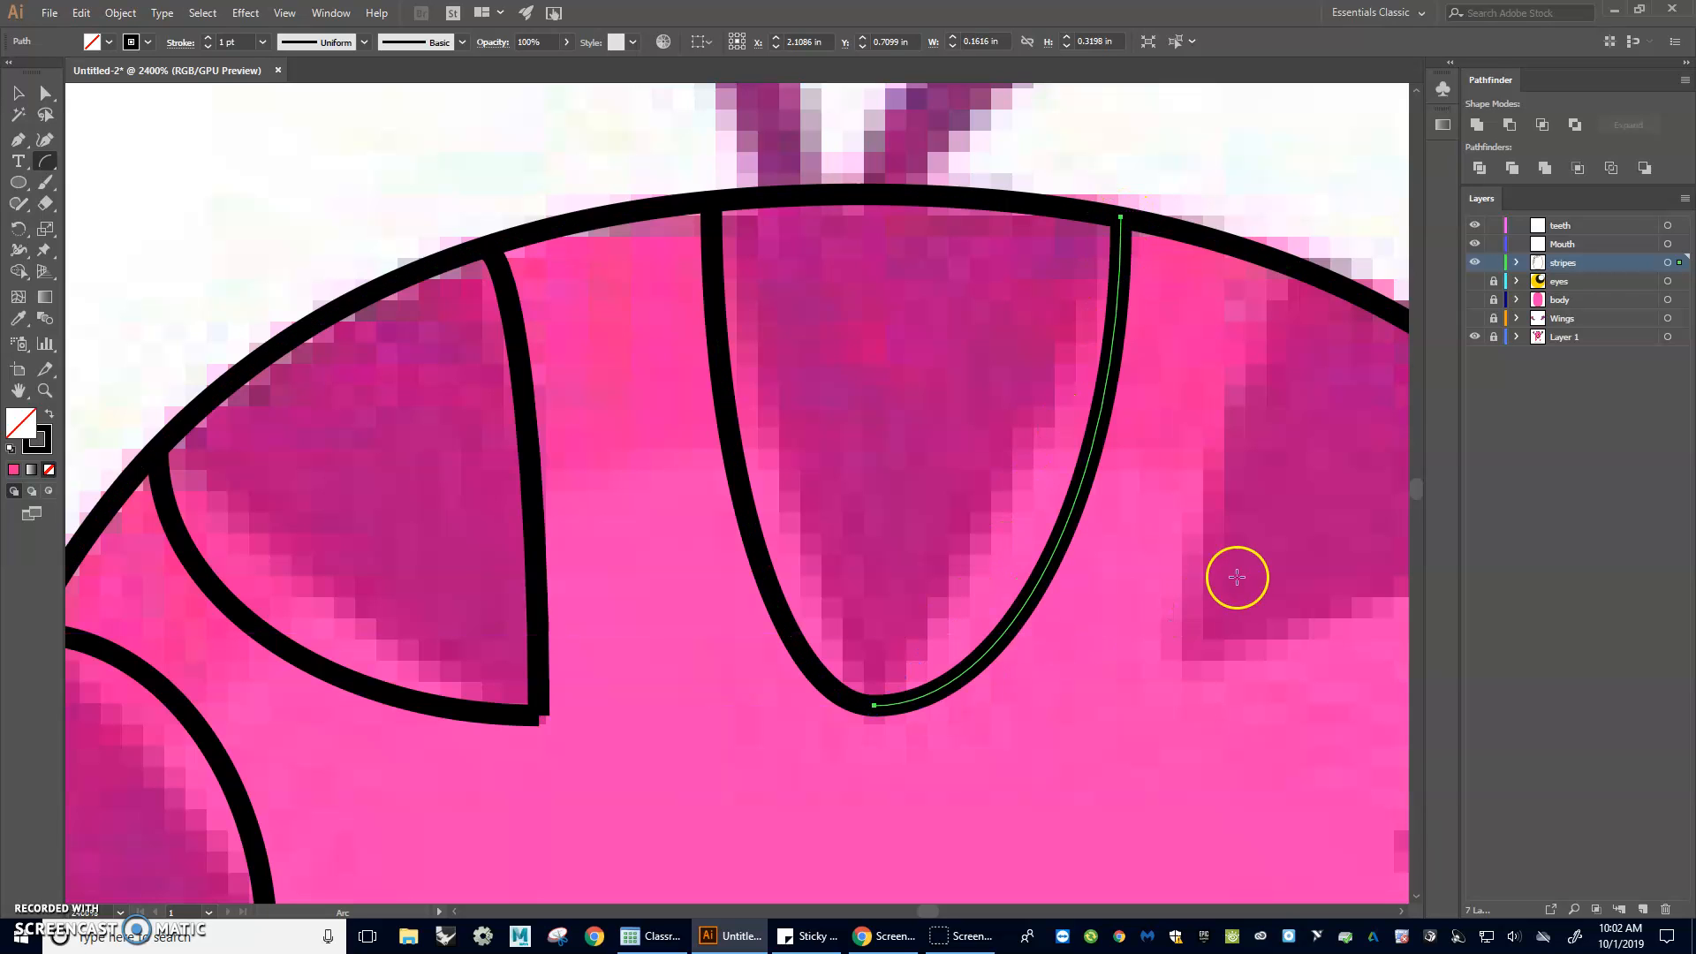
# - Trace the large upper-right stripe with two arcs running from the body outline to the stripe's tip
pyautogui.moveTo(1254, 557); pyautogui.dragTo(815, 408)
pyautogui.moveTo(775, 98)
pyautogui.mouseDown()
pyautogui.moveTo(750, 390)
pyautogui.moveTo(687, 492)
pyautogui.mouseUp()
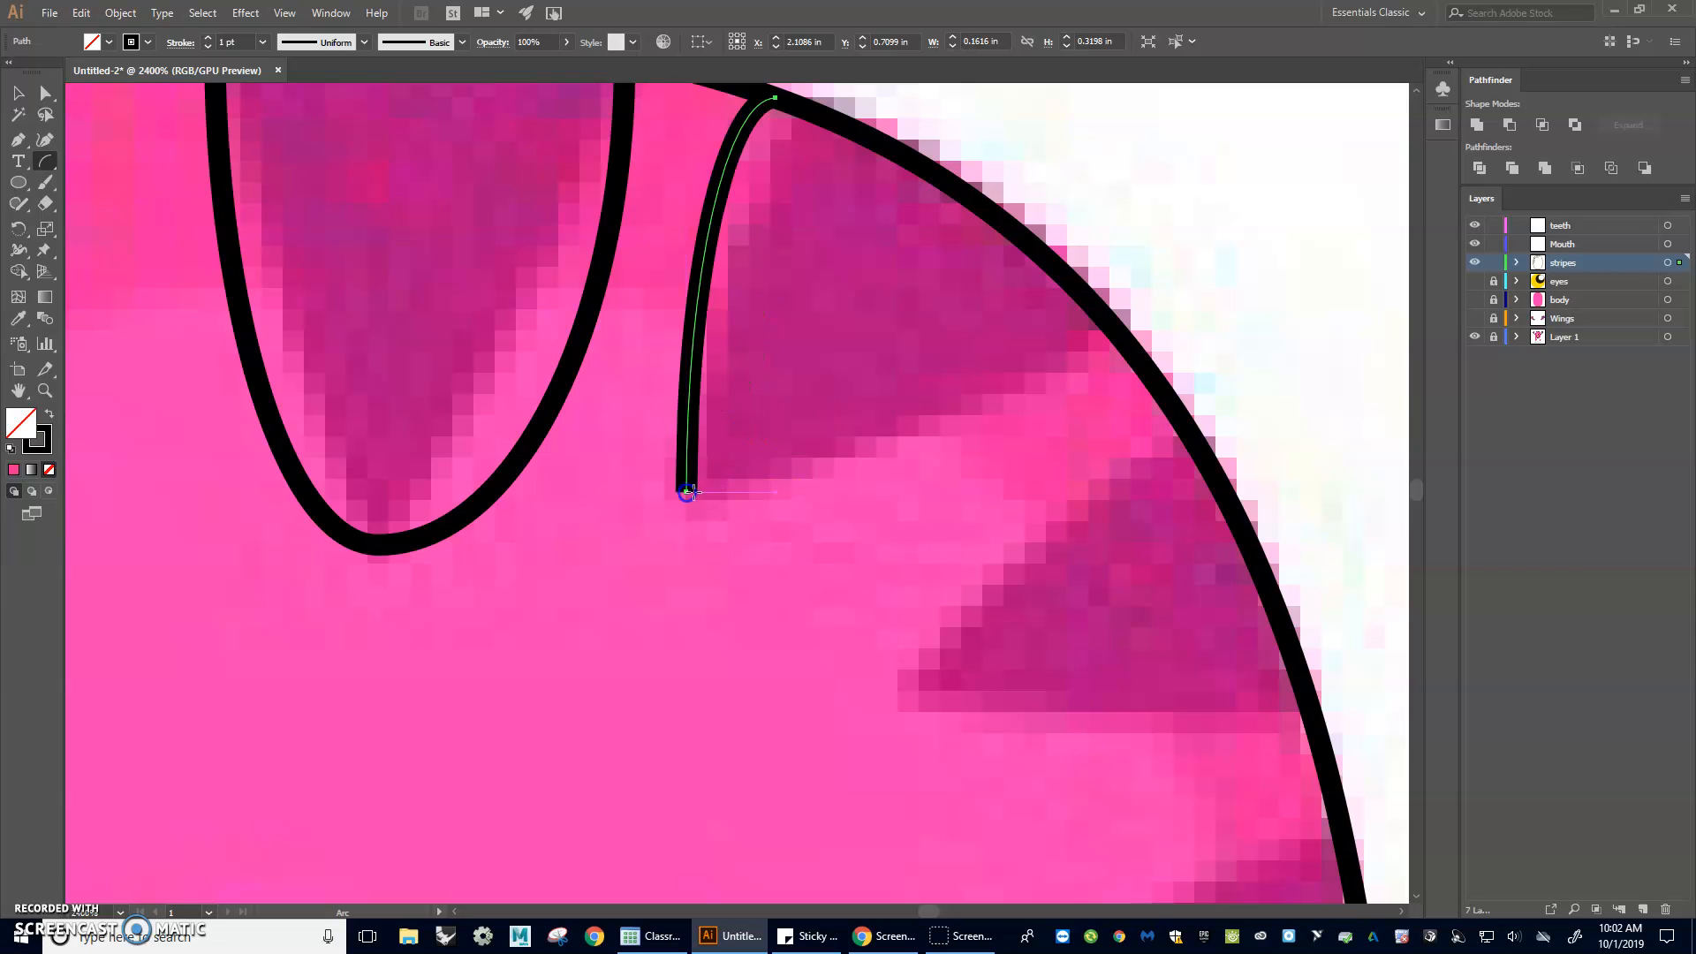
pyautogui.moveTo(1113, 320)
pyautogui.mouseDown()
pyautogui.moveTo(1131, 322)
pyautogui.moveTo(688, 492)
pyautogui.mouseUp()
# - Trace the second and third stripes down the body's right side with pairs of arcs from the outline to each tip
pyautogui.moveTo(1187, 426)
pyautogui.mouseDown()
pyautogui.moveTo(909, 691)
pyautogui.moveTo(1088, 769)
pyautogui.moveTo(957, 383)
pyautogui.moveTo(993, 368)
pyautogui.moveTo(591, 366)
pyautogui.mouseUp()
pyautogui.moveTo(793, 678); pyautogui.dragTo(993, 415)
pyautogui.moveTo(1210, 209); pyautogui.dragTo(880, 422)
pyautogui.moveTo(1265, 526); pyautogui.dragTo(877, 421)
# - Trace the fourth stripe down the right side with two arcs about 0.21 in wide
pyautogui.scroll(-5, 1063, 628)
pyautogui.hscroll(2, 1064, 628)
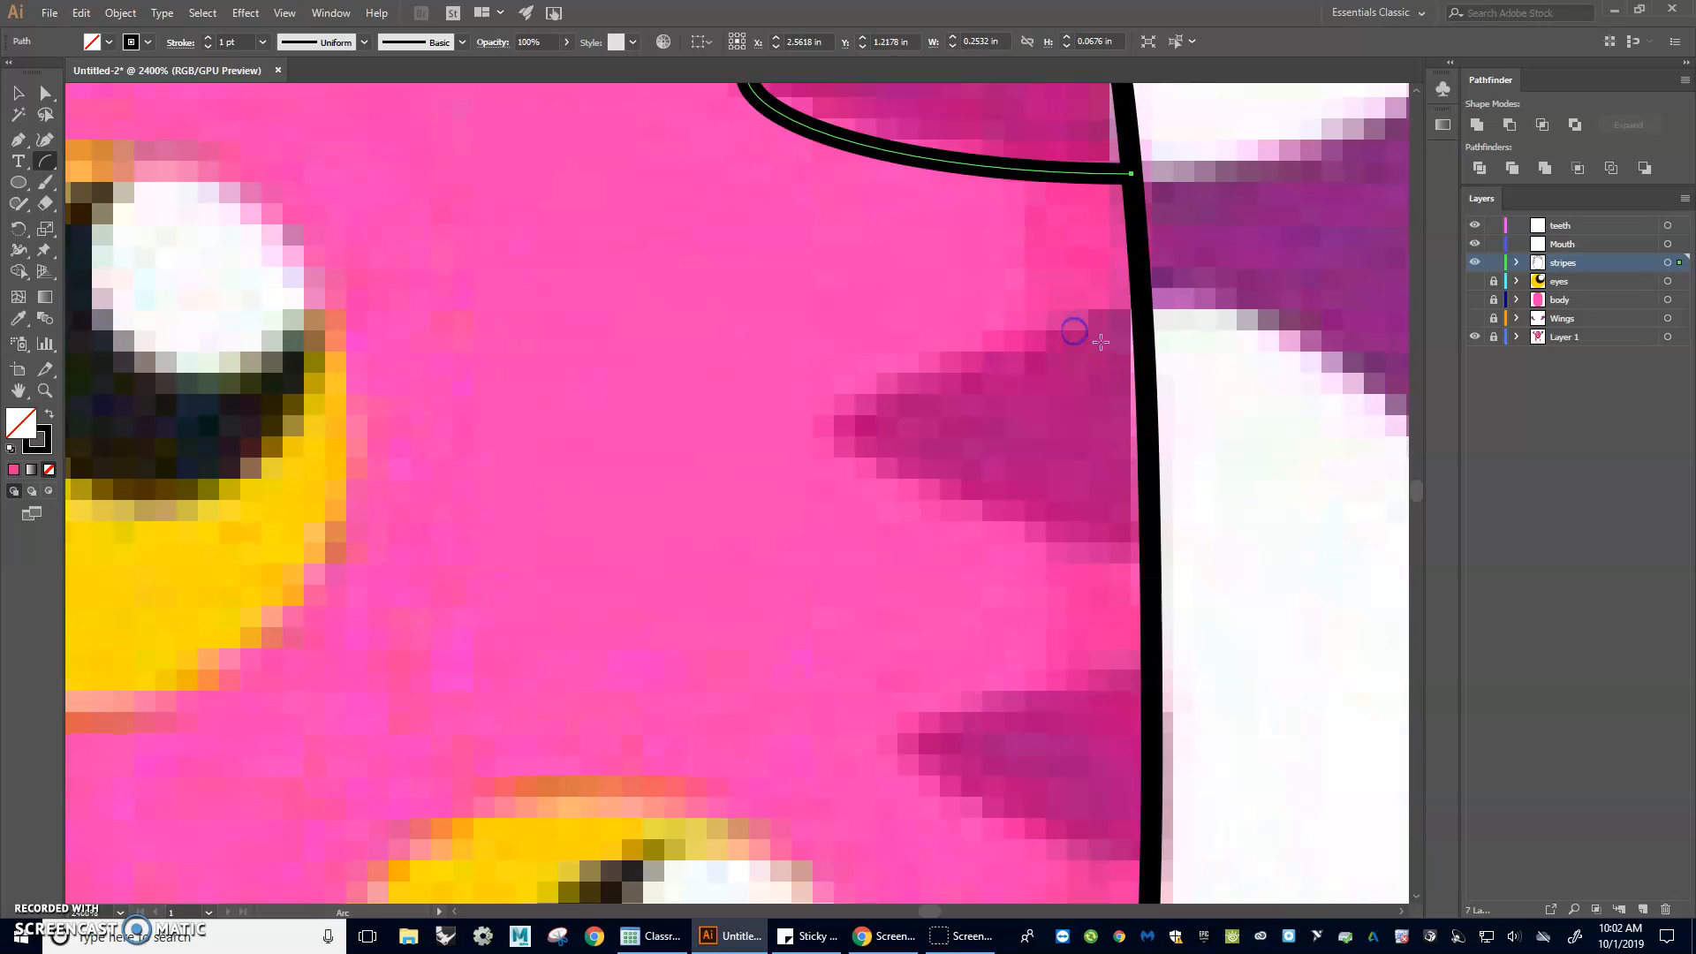
pyautogui.moveTo(1140, 298)
pyautogui.mouseDown()
pyautogui.moveTo(992, 348)
pyautogui.moveTo(832, 439)
pyautogui.moveTo(1150, 576)
pyautogui.mouseUp()
# - Trace the lowest stripe on the right side with two arcs about 0.16 in wide joined at its tip
pyautogui.scroll(-5, 1077, 341)
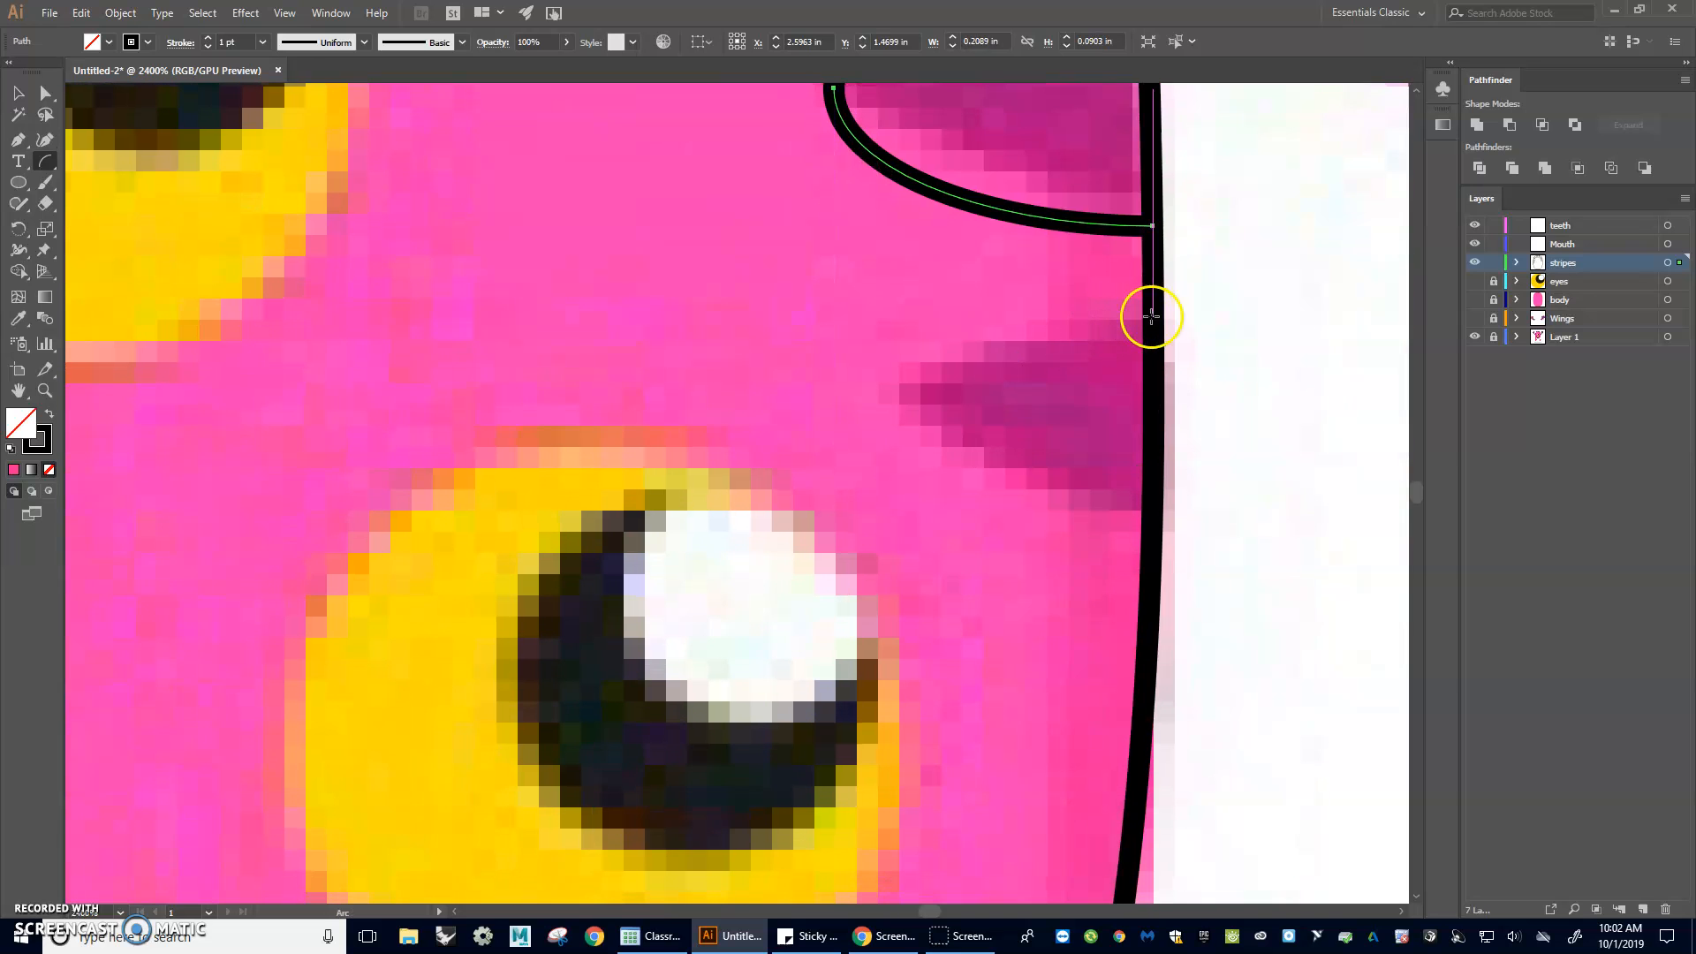
pyautogui.moveTo(1151, 529)
pyautogui.mouseDown()
pyautogui.moveTo(999, 473)
pyautogui.moveTo(893, 409)
pyautogui.moveTo(1152, 320)
pyautogui.mouseUp()
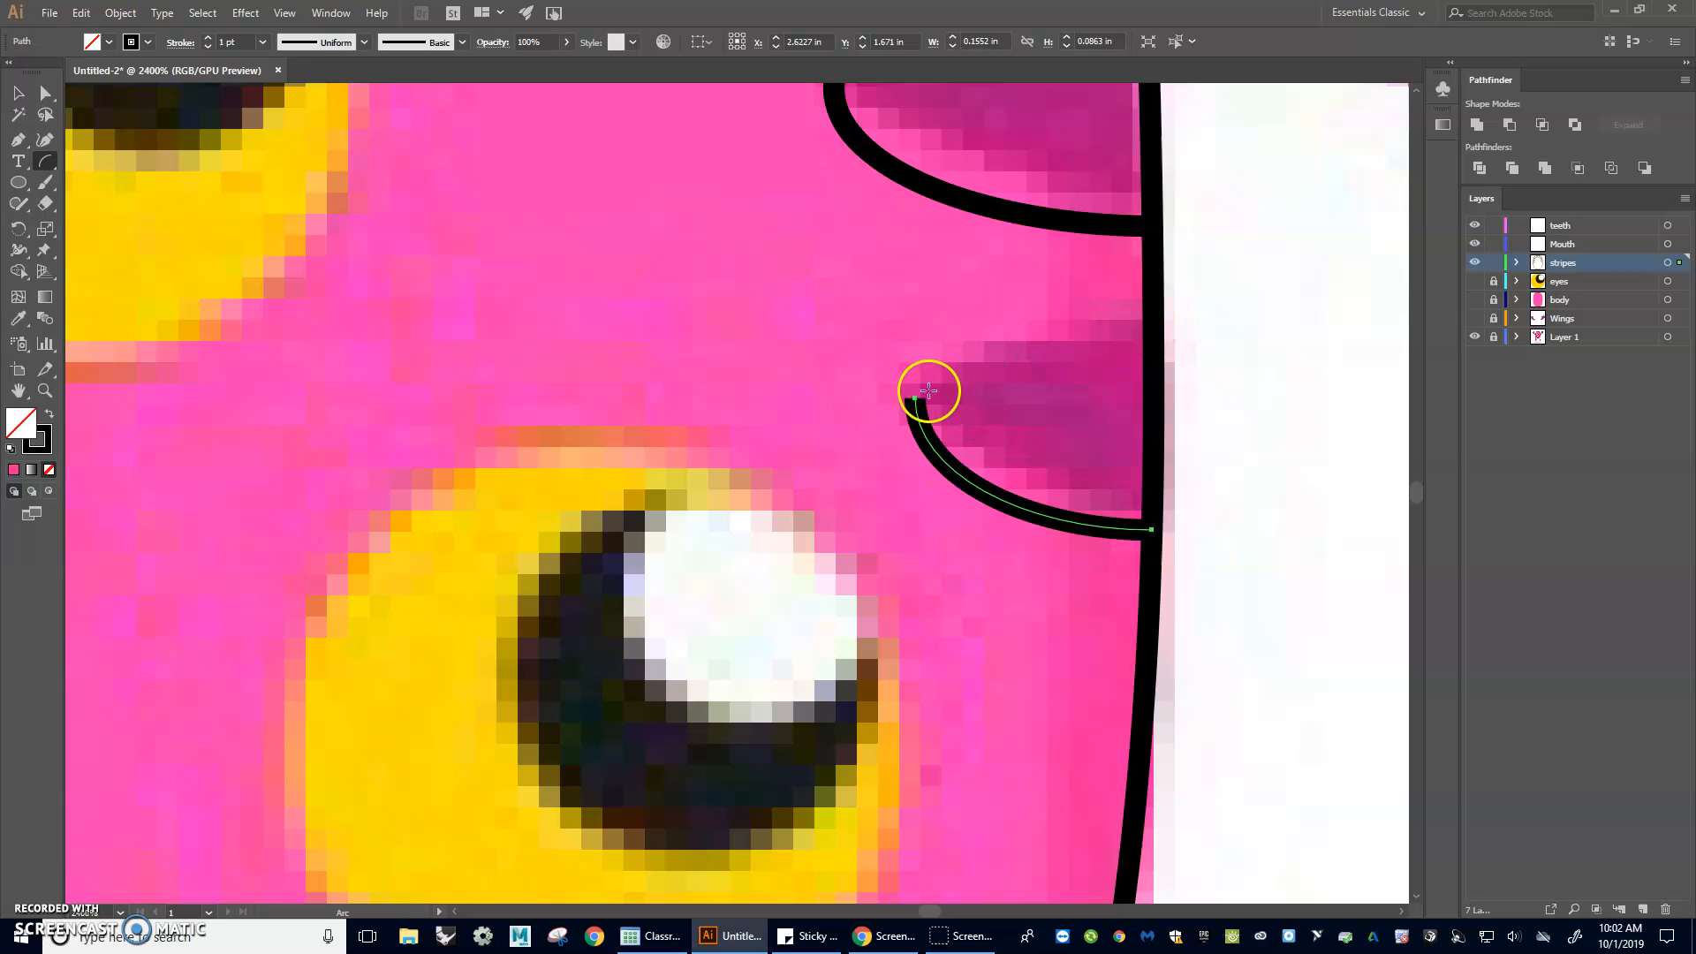
pyautogui.moveTo(914, 398); pyautogui.dragTo(1041, 318)
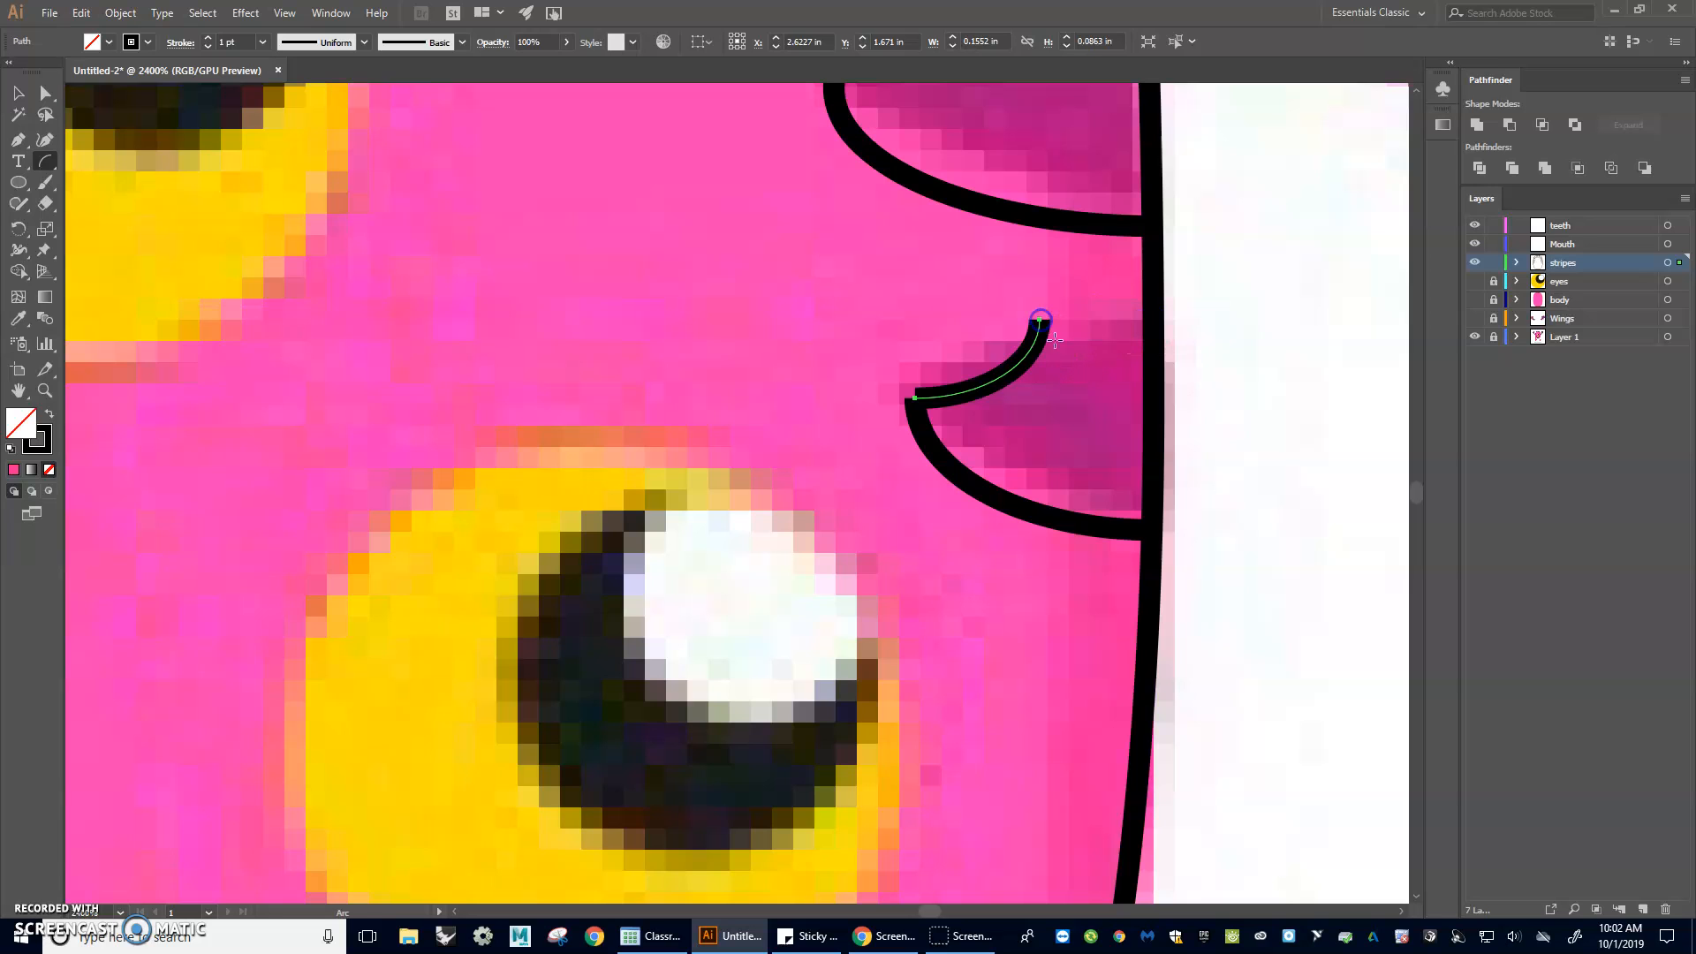
pyautogui.hotkey('ctrl', 'z')
pyautogui.scroll(3, 1099, 366)
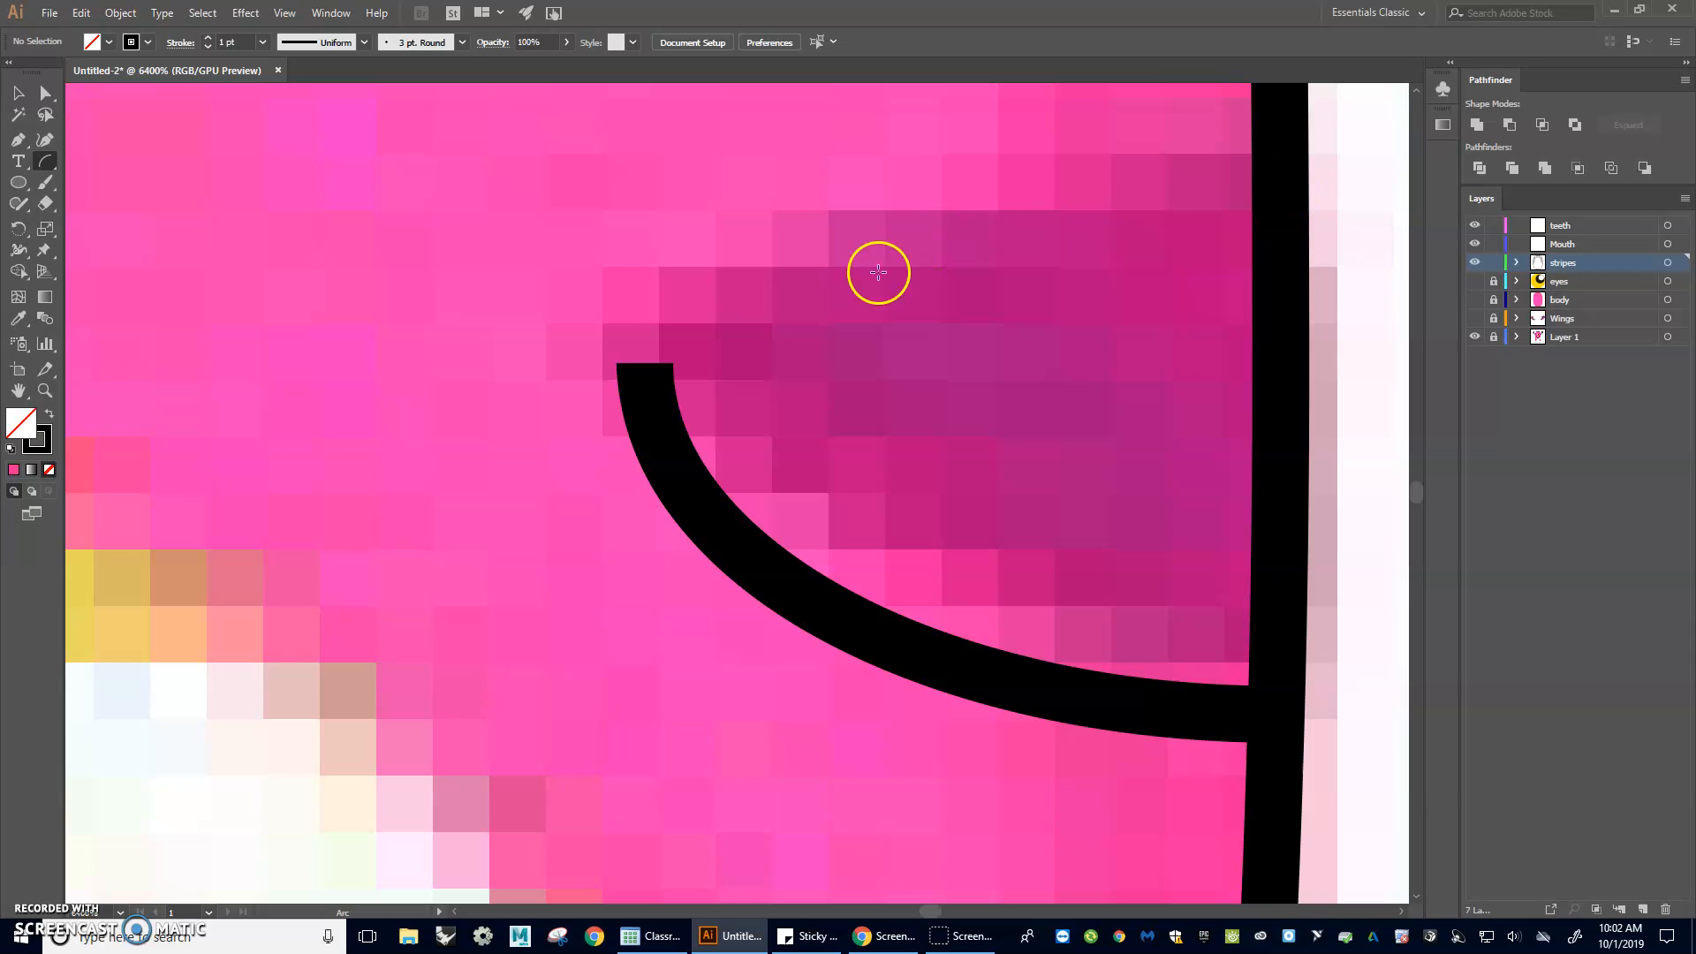
pyautogui.moveTo(644, 363); pyautogui.dragTo(1278, 166)
pyautogui.press('f')
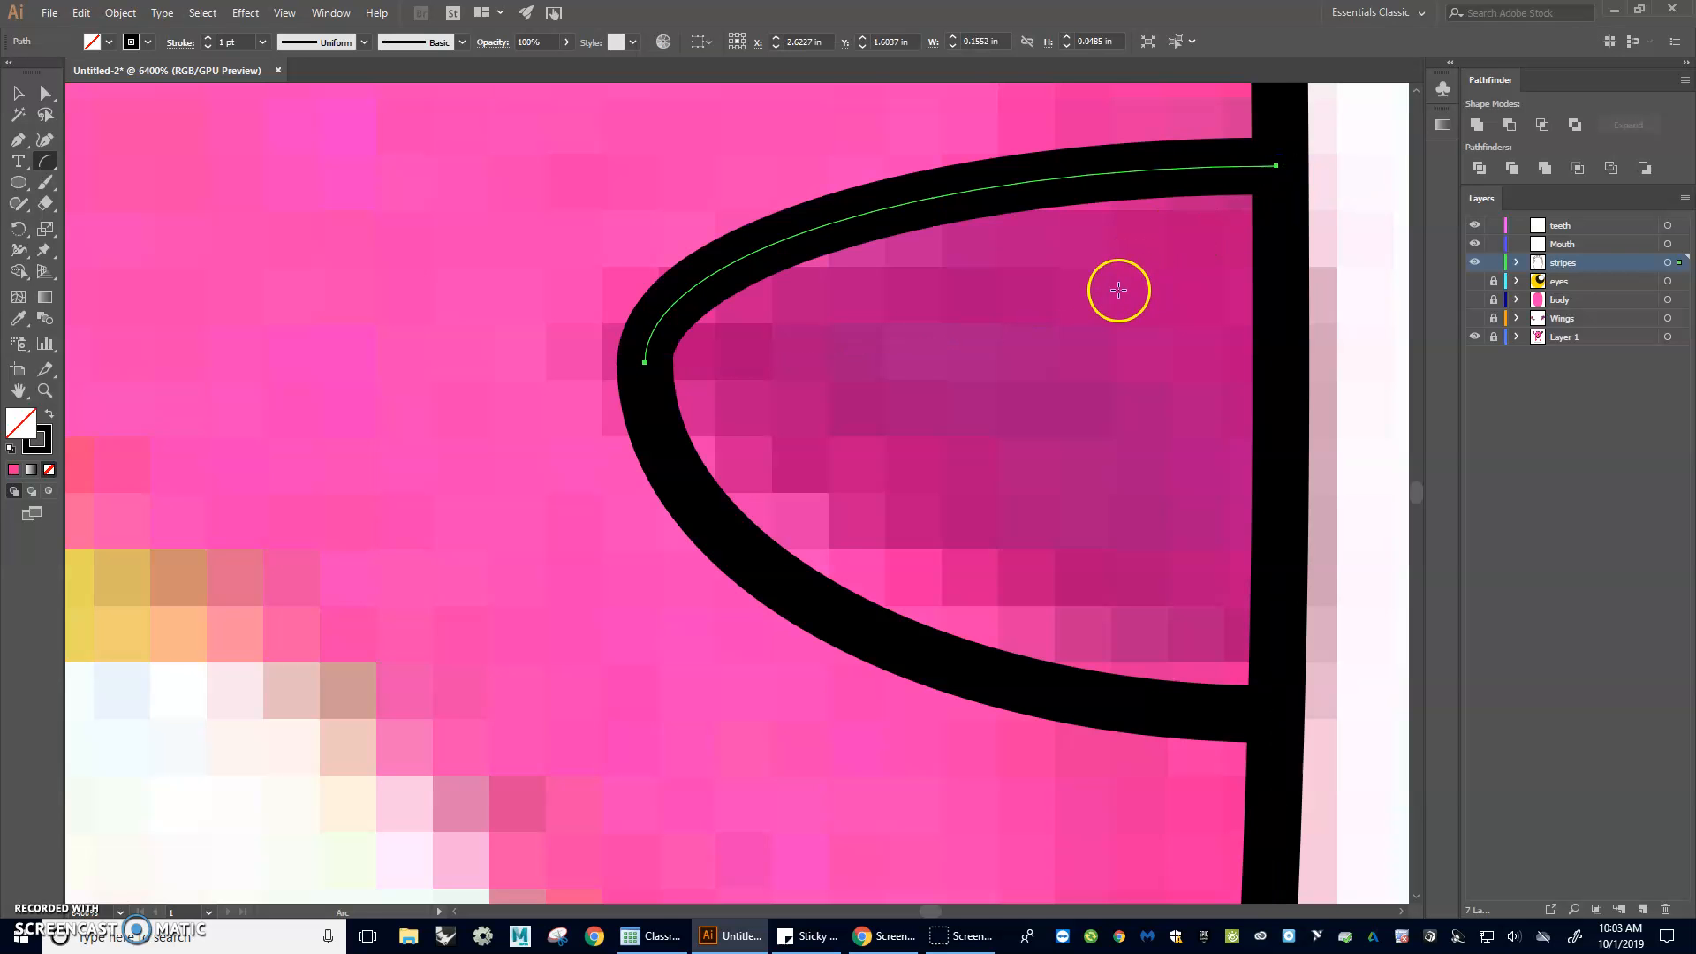
# - Reshape the upper-left stripe's lower arc and both arcs of the centre stripe to follow the reference edges
pyautogui.scroll(-8, 1071, 344)
pyautogui.moveTo(569, 279); pyautogui.dragTo(701, 379)
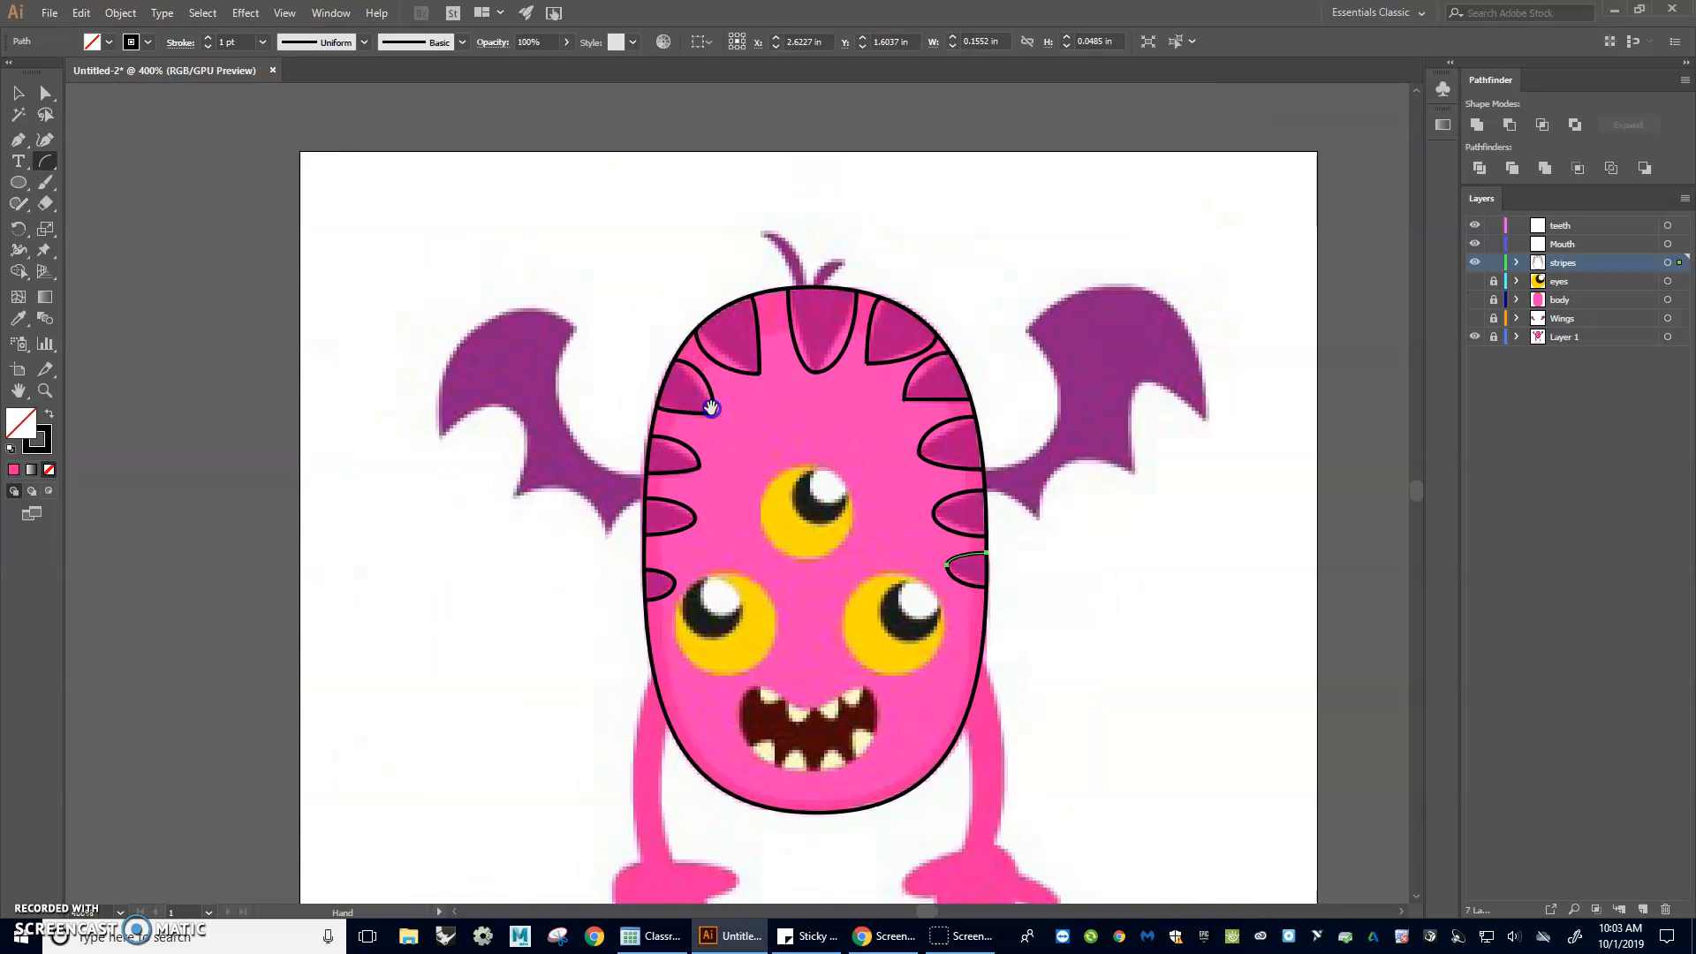
pyautogui.scroll(2, 701, 379)
pyautogui.click(42, 90)
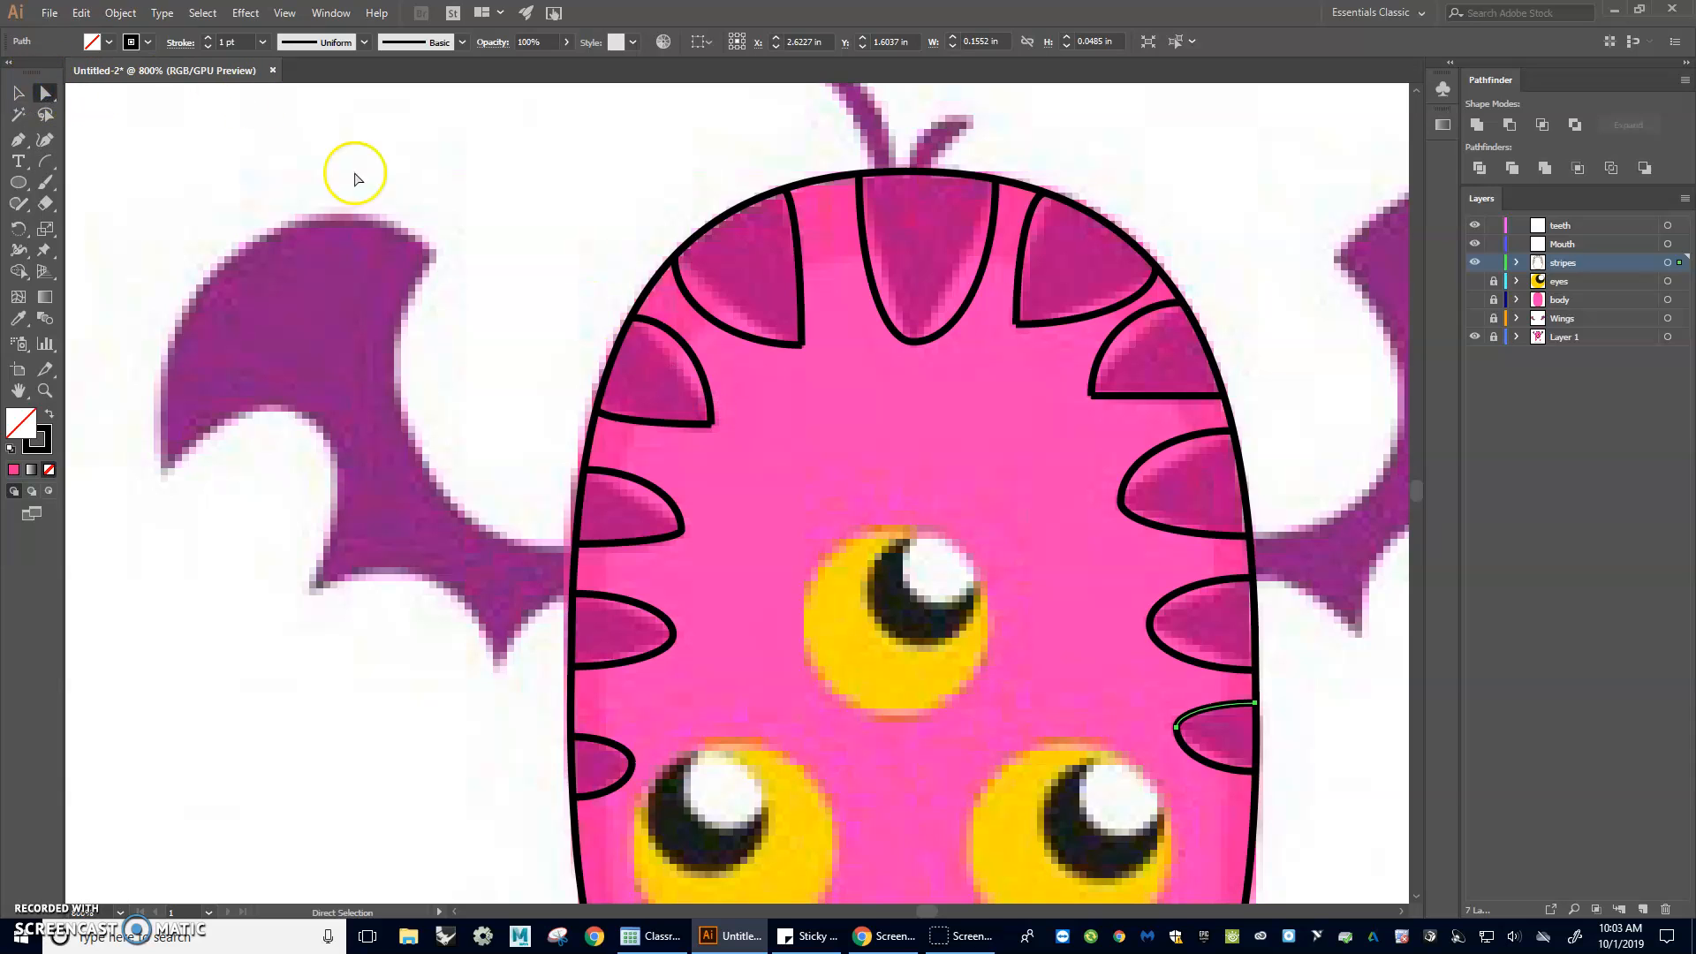
pyautogui.click(745, 340)
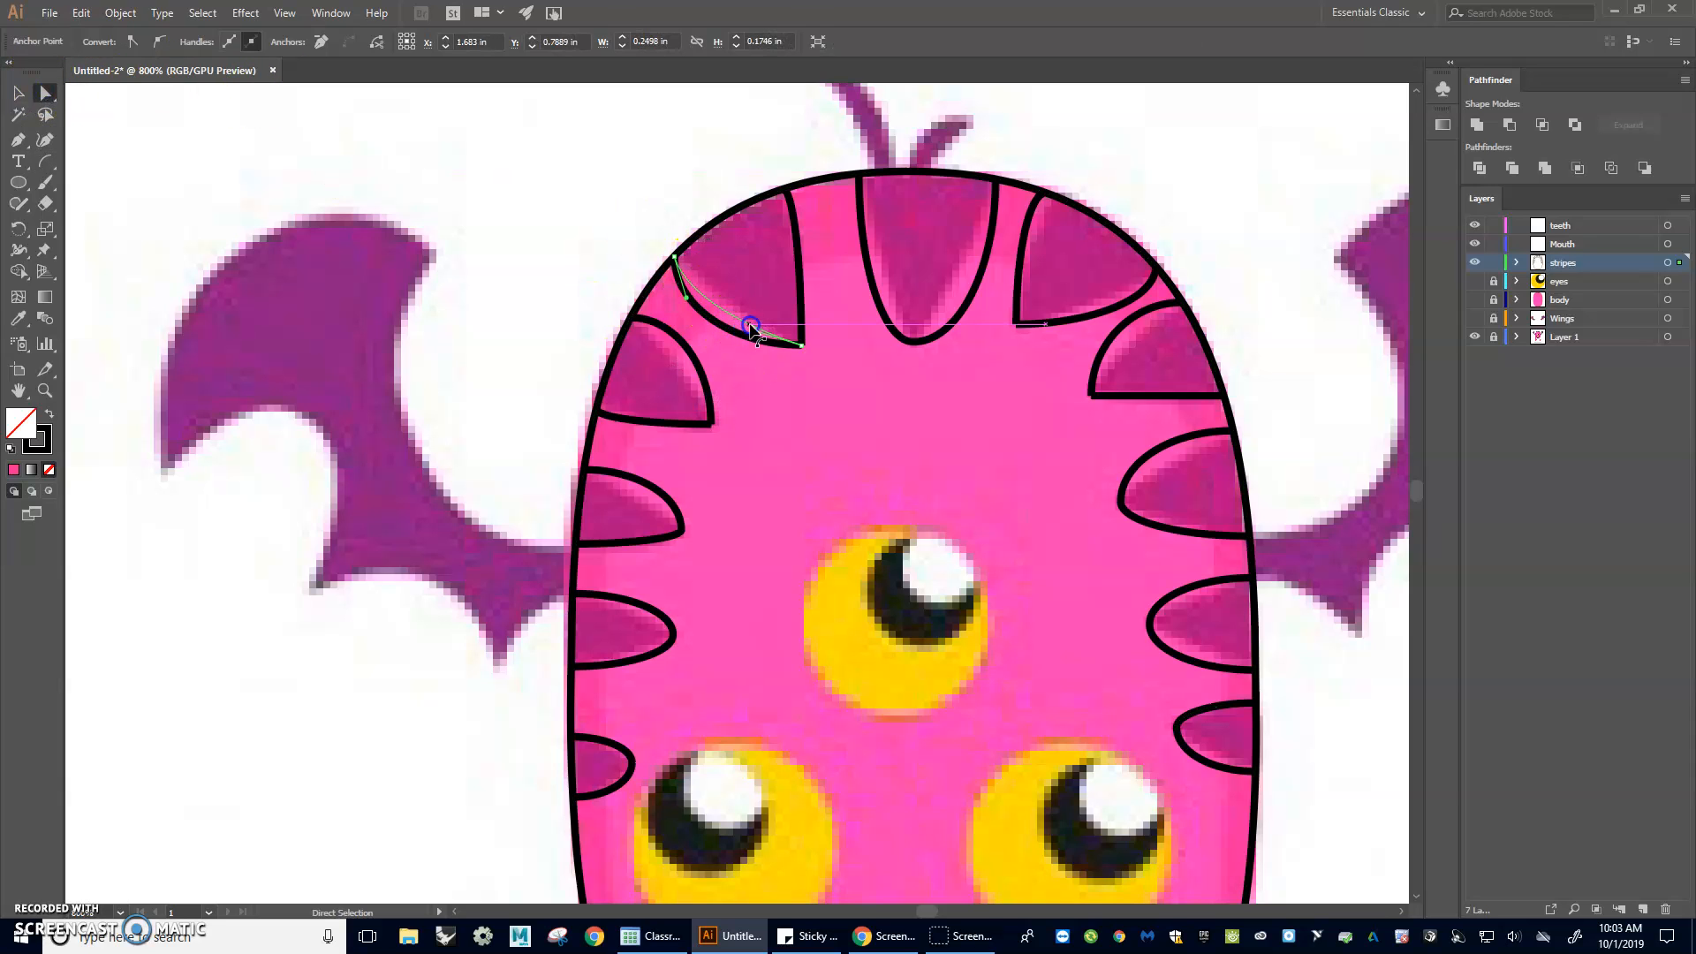
pyautogui.click(960, 303)
pyautogui.click(875, 287)
pyautogui.click(872, 267)
# - Flatten the upper arcs of the three middle left-side stripes and the lower arc of the second-lowest one to match the reference
pyautogui.click(695, 360)
pyautogui.click(645, 486)
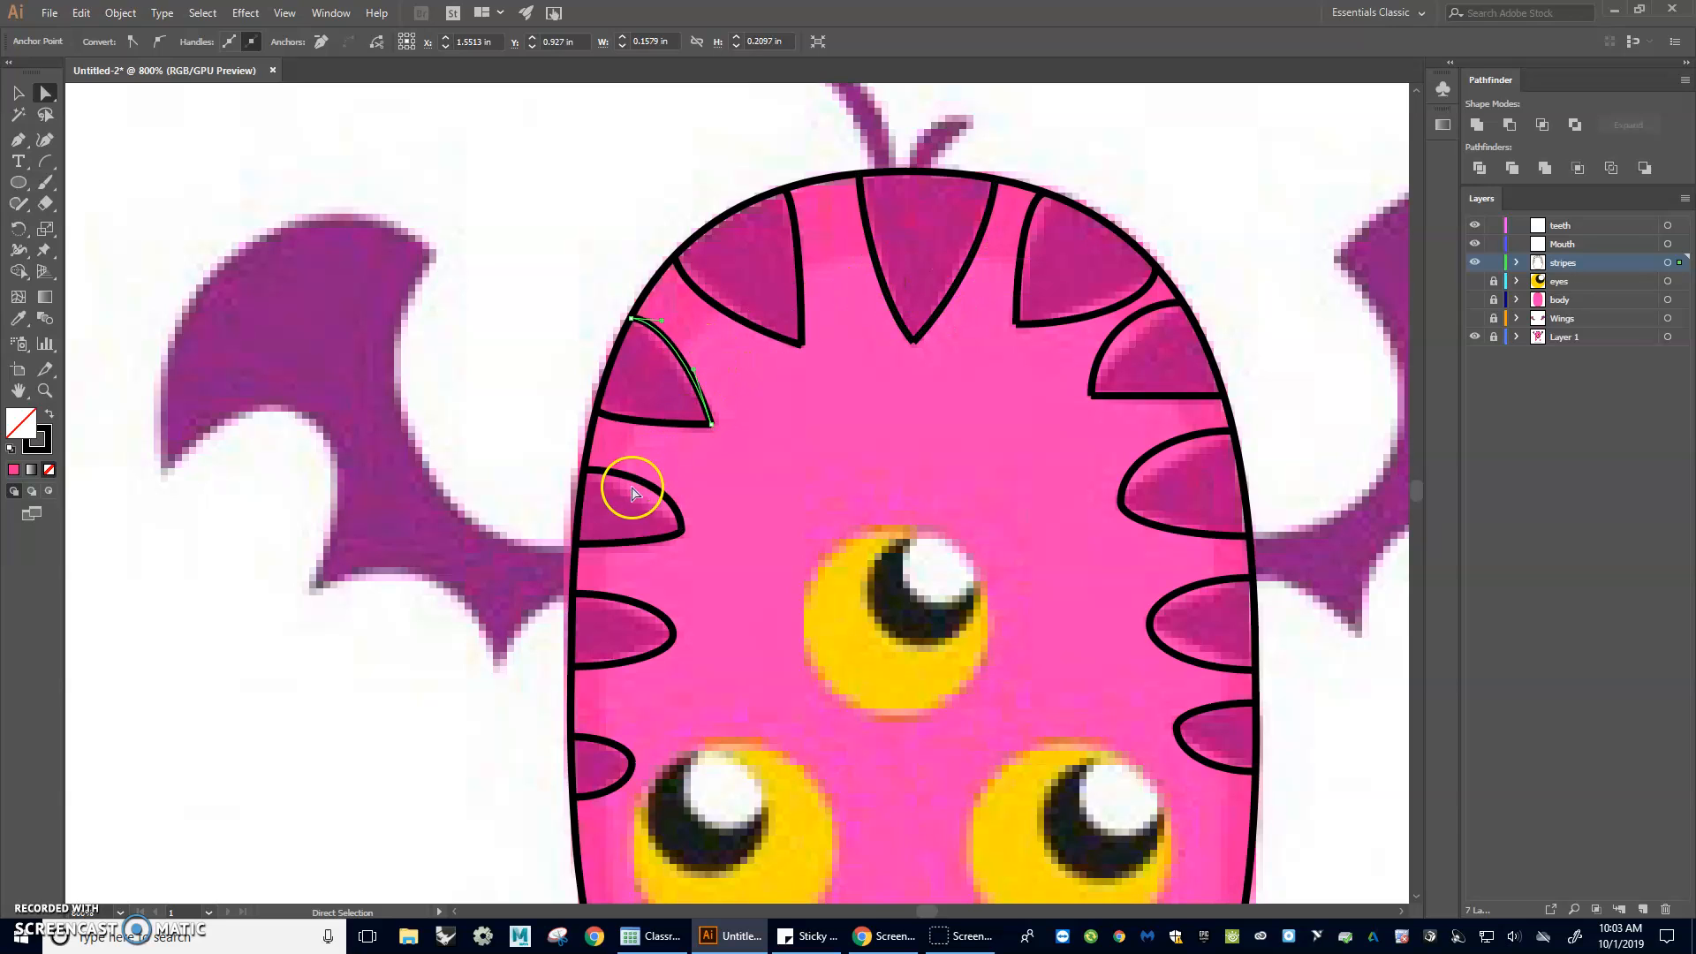
pyautogui.click(646, 608)
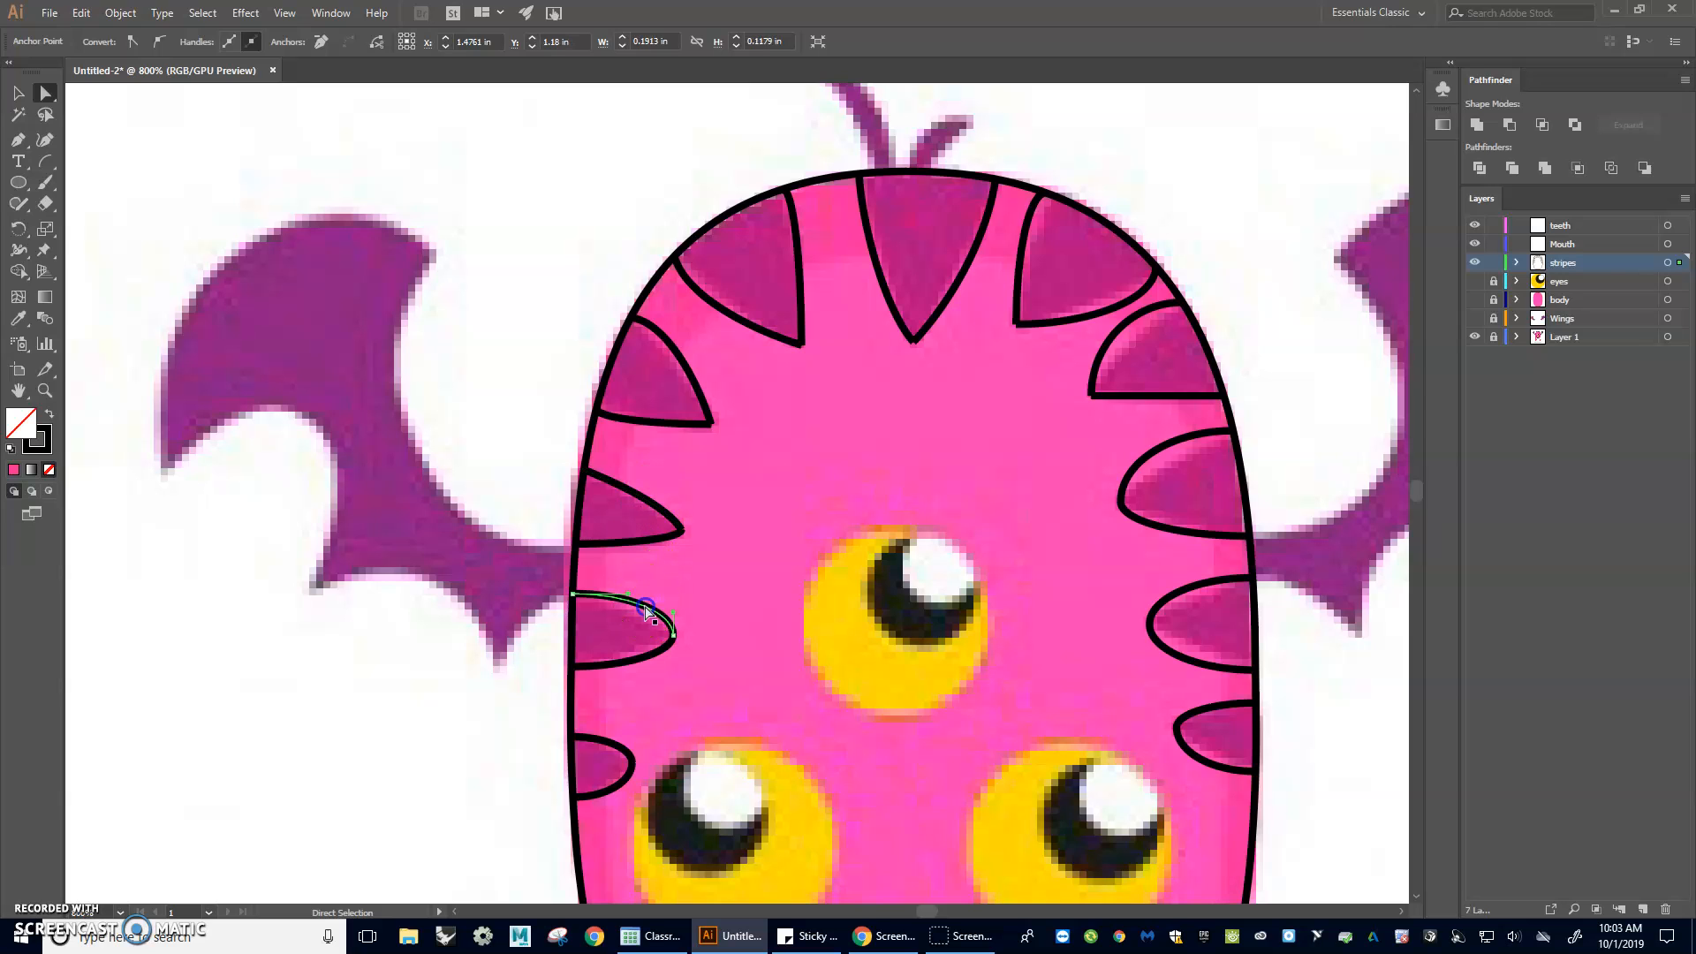
pyautogui.click(654, 652)
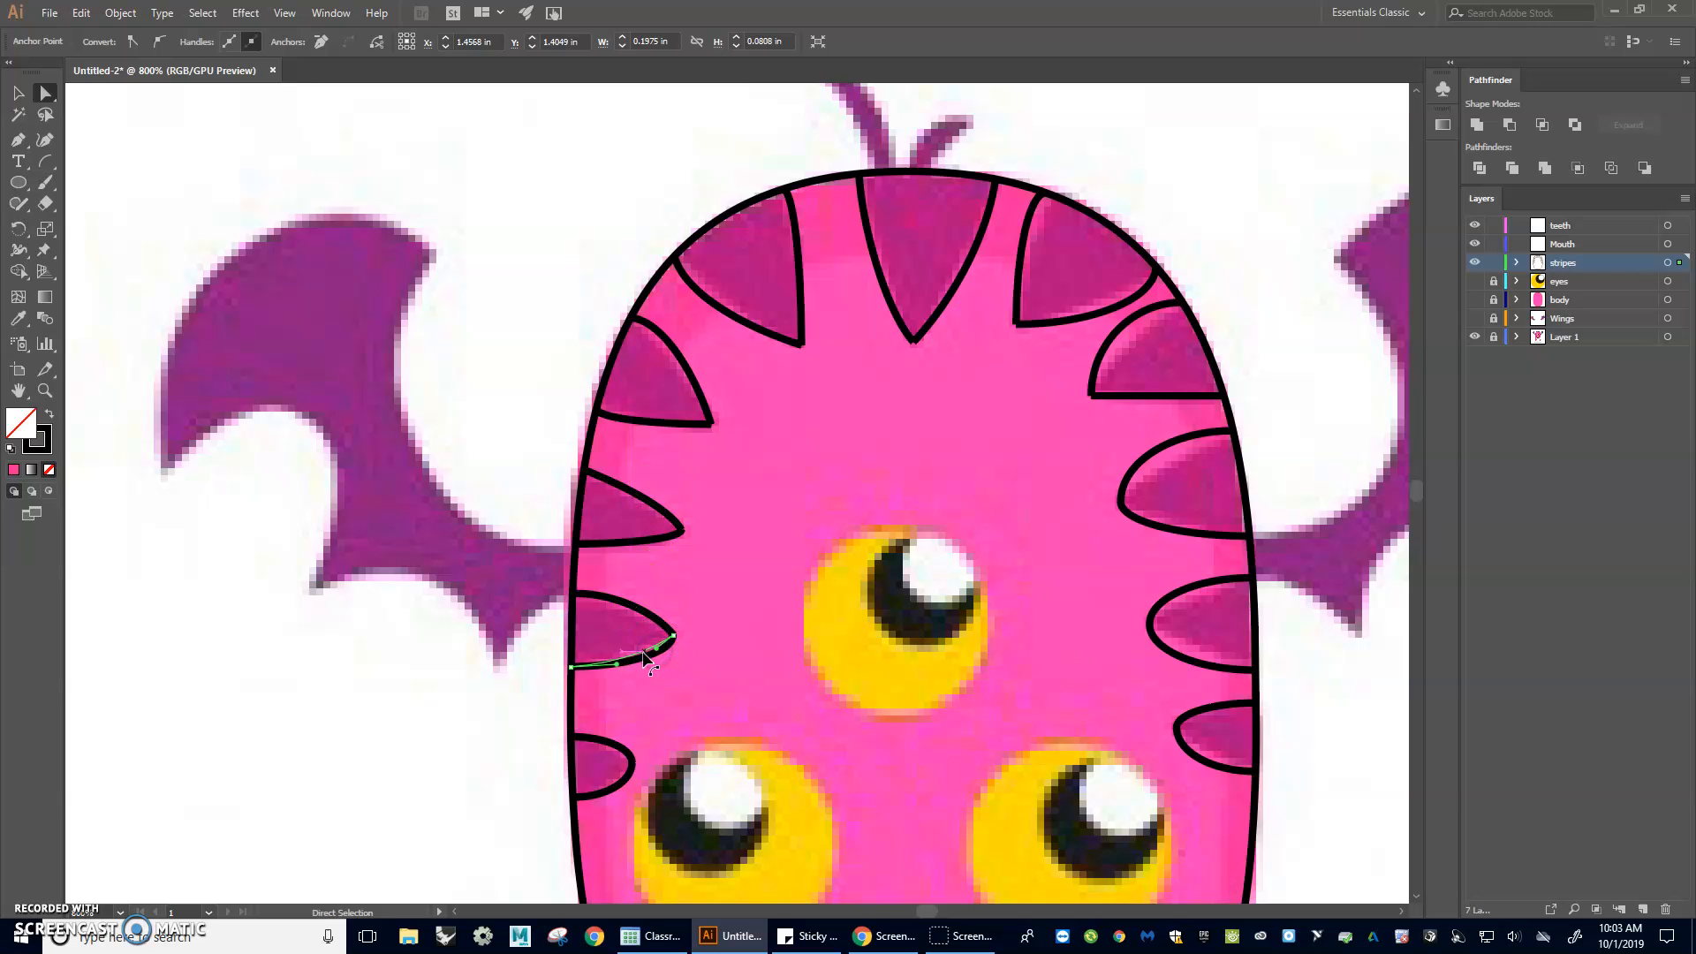
# - Reshape the lower arcs of the upper-right and lowest right stripes and both arcs of the third and fourth right stripes to match the reference
pyautogui.click(1116, 328)
pyautogui.click(1099, 318)
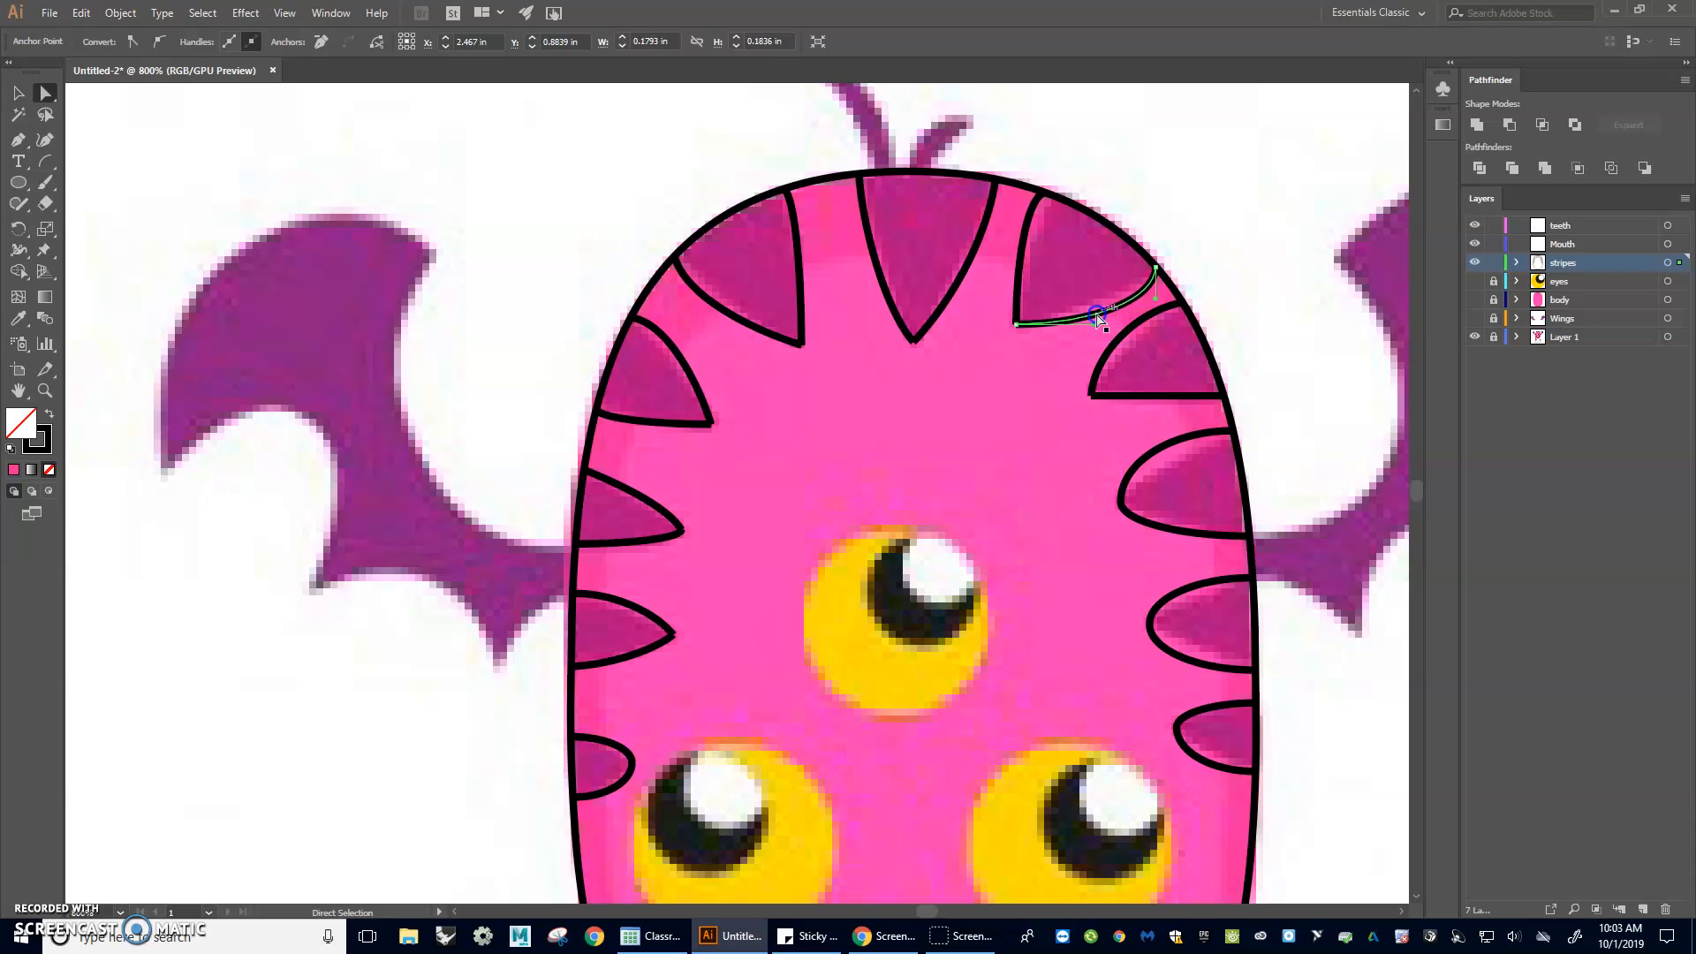
pyautogui.click(1174, 438)
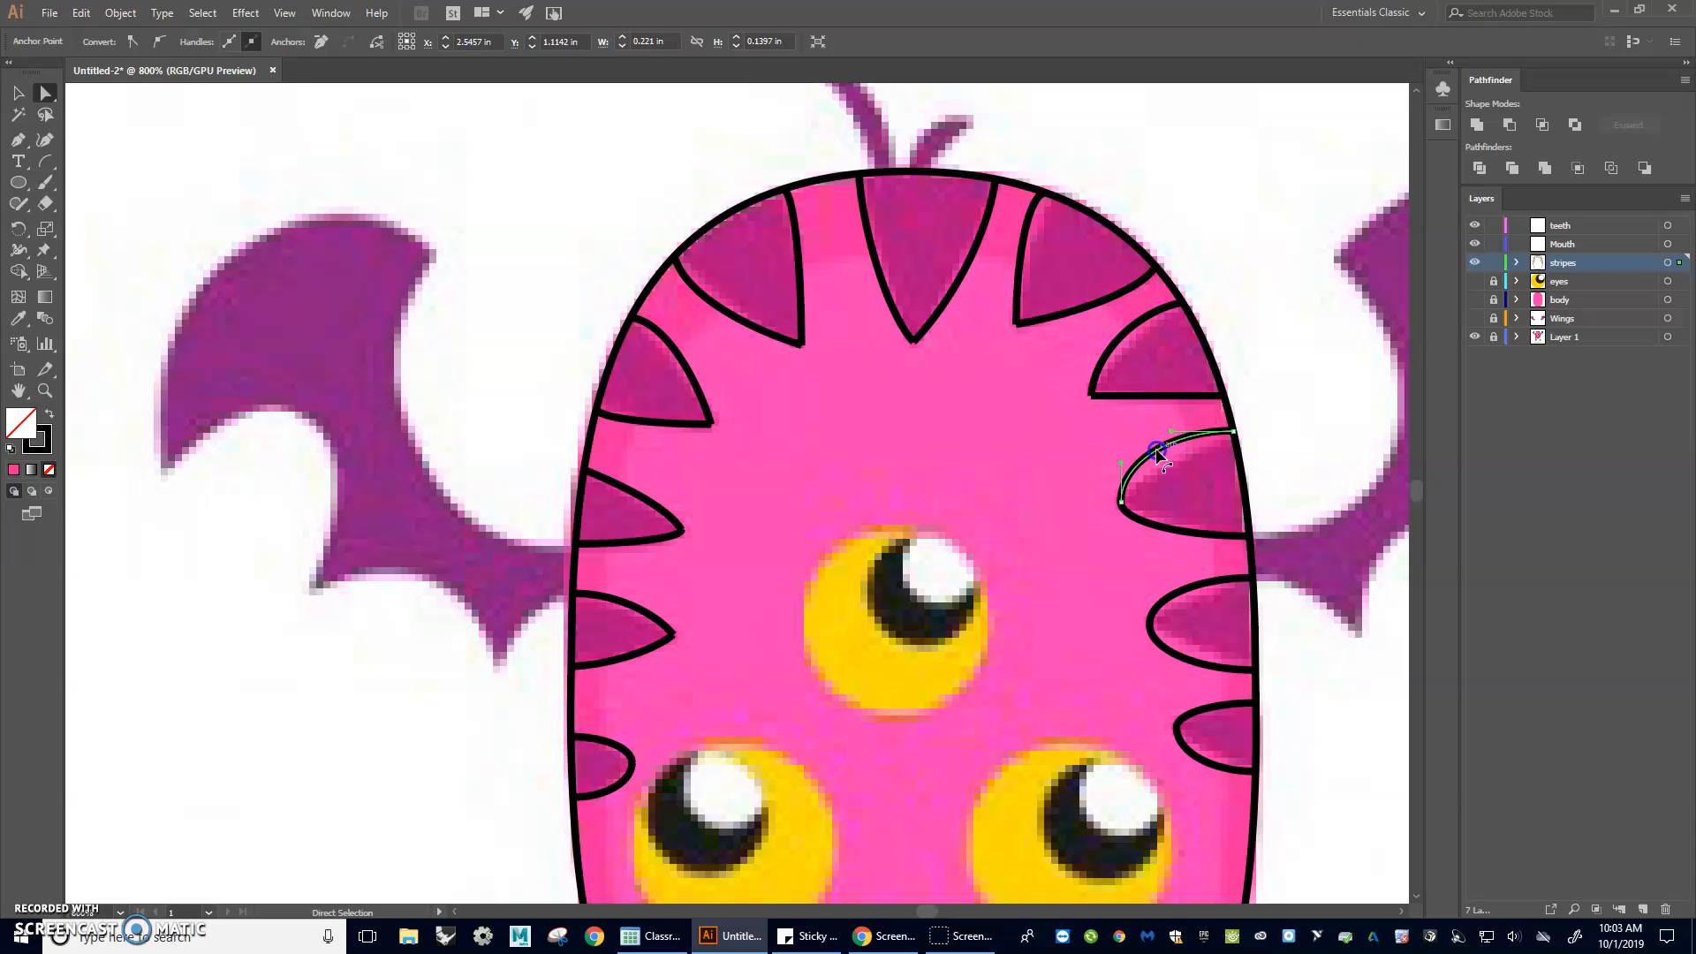
pyautogui.click(1188, 535)
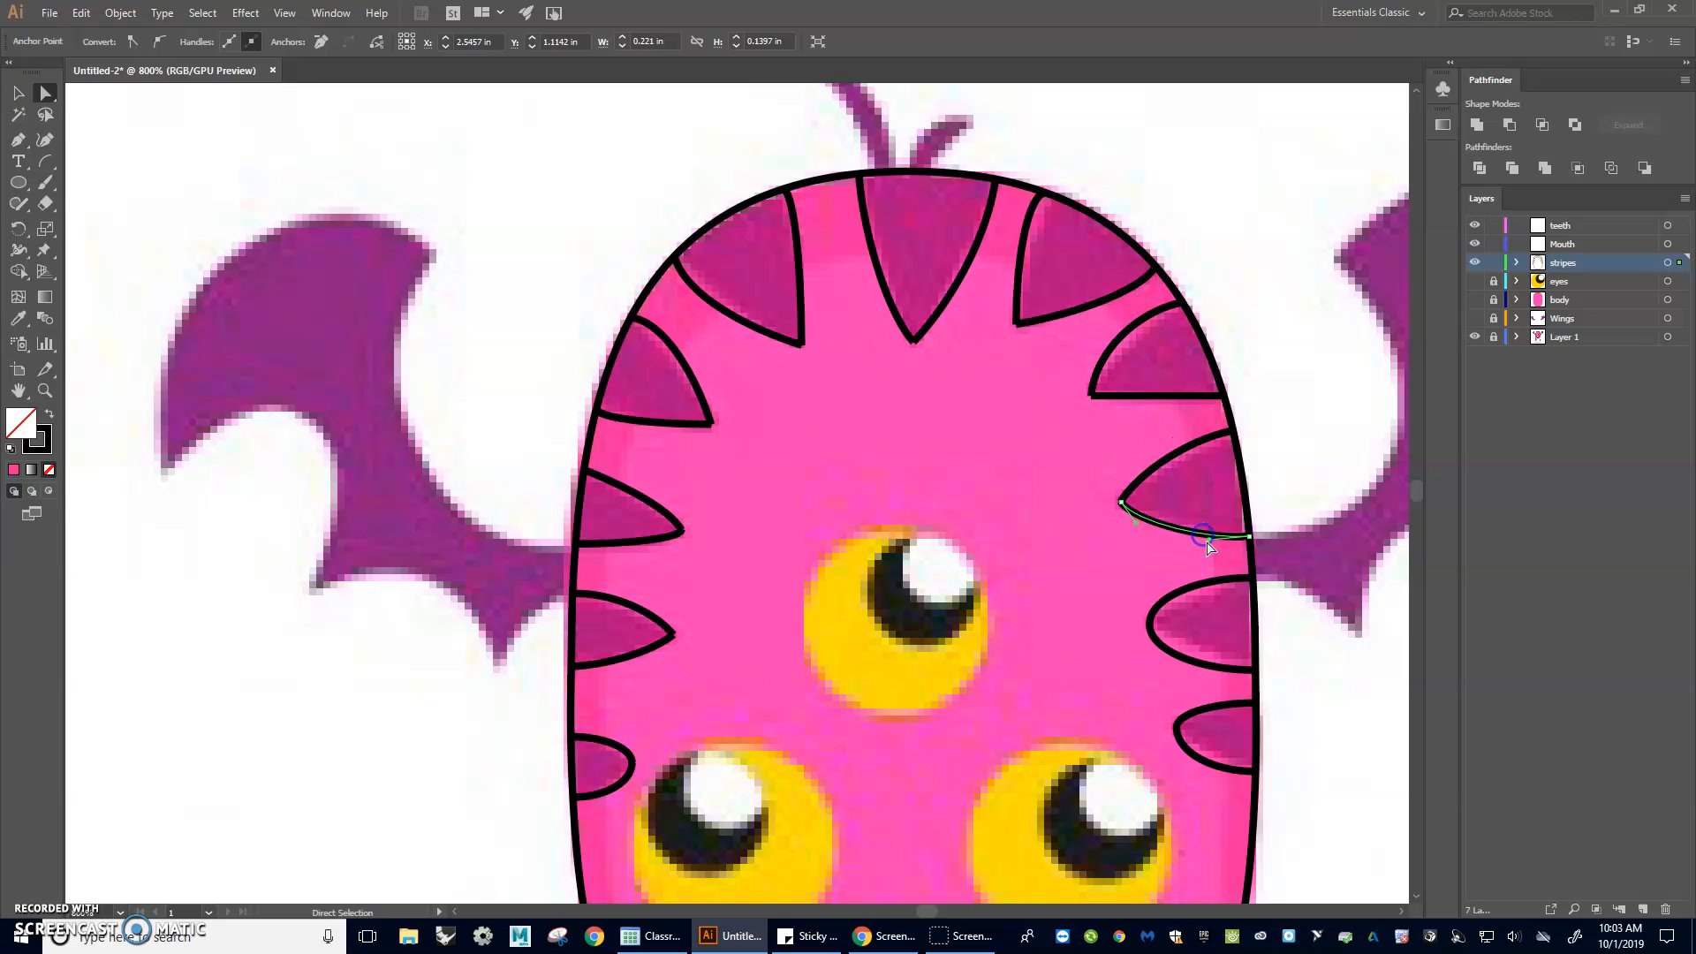
pyautogui.click(1206, 669)
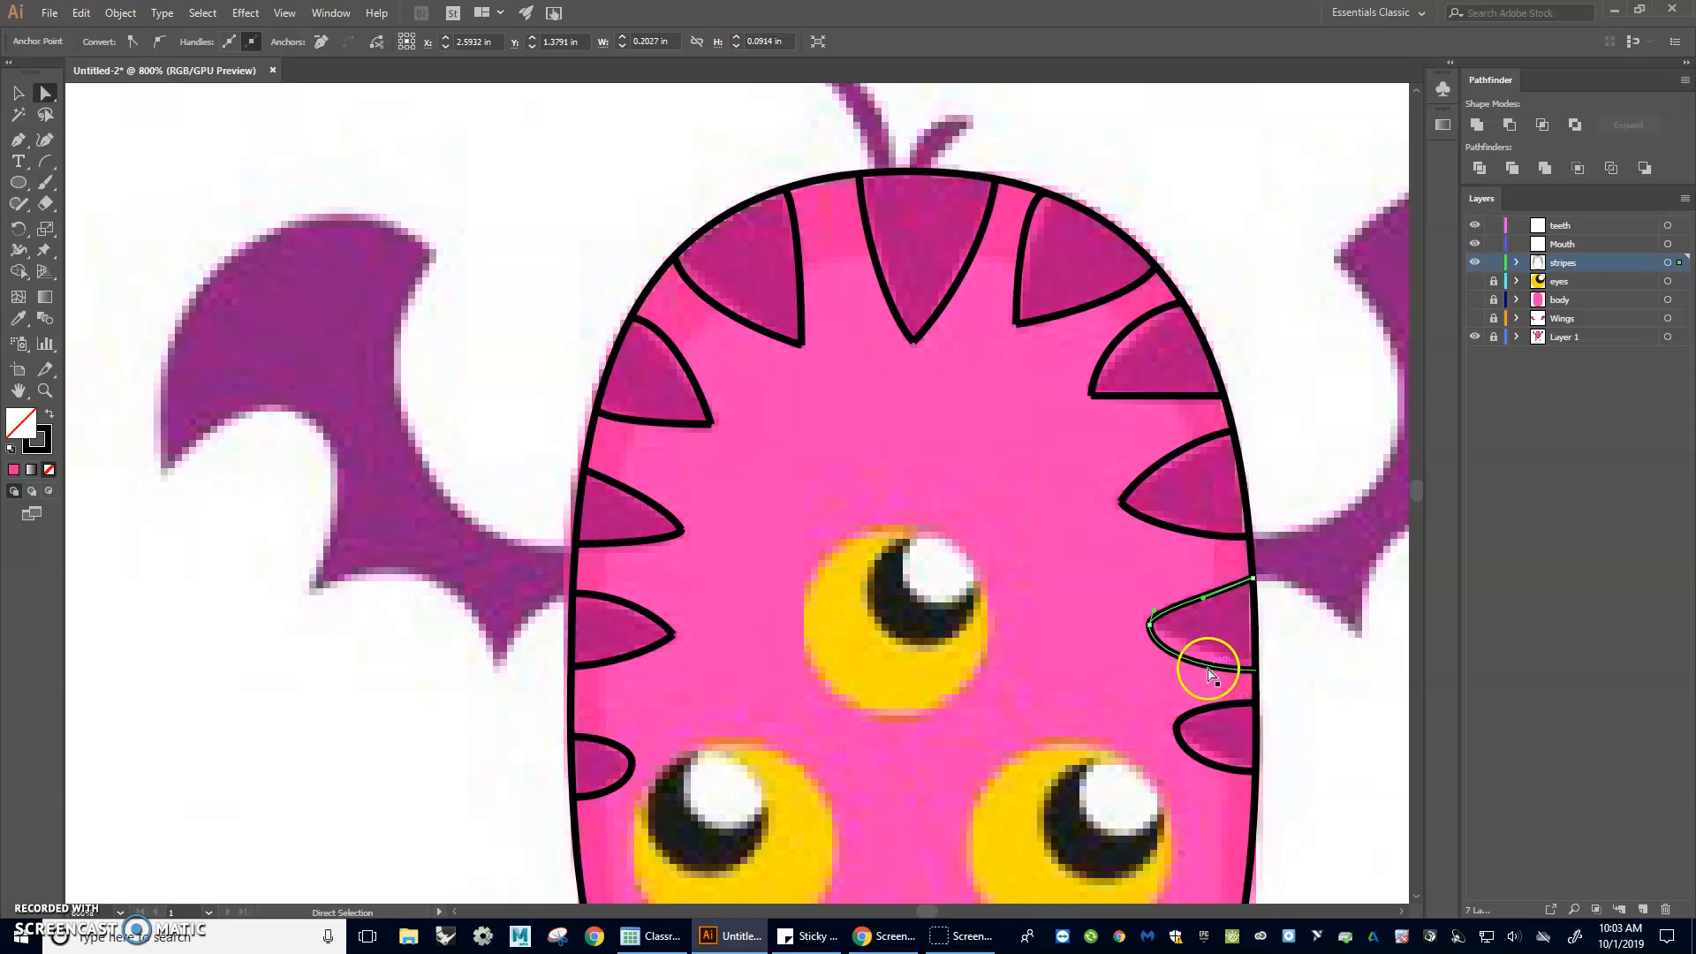
pyautogui.click(1204, 665)
pyautogui.click(1200, 760)
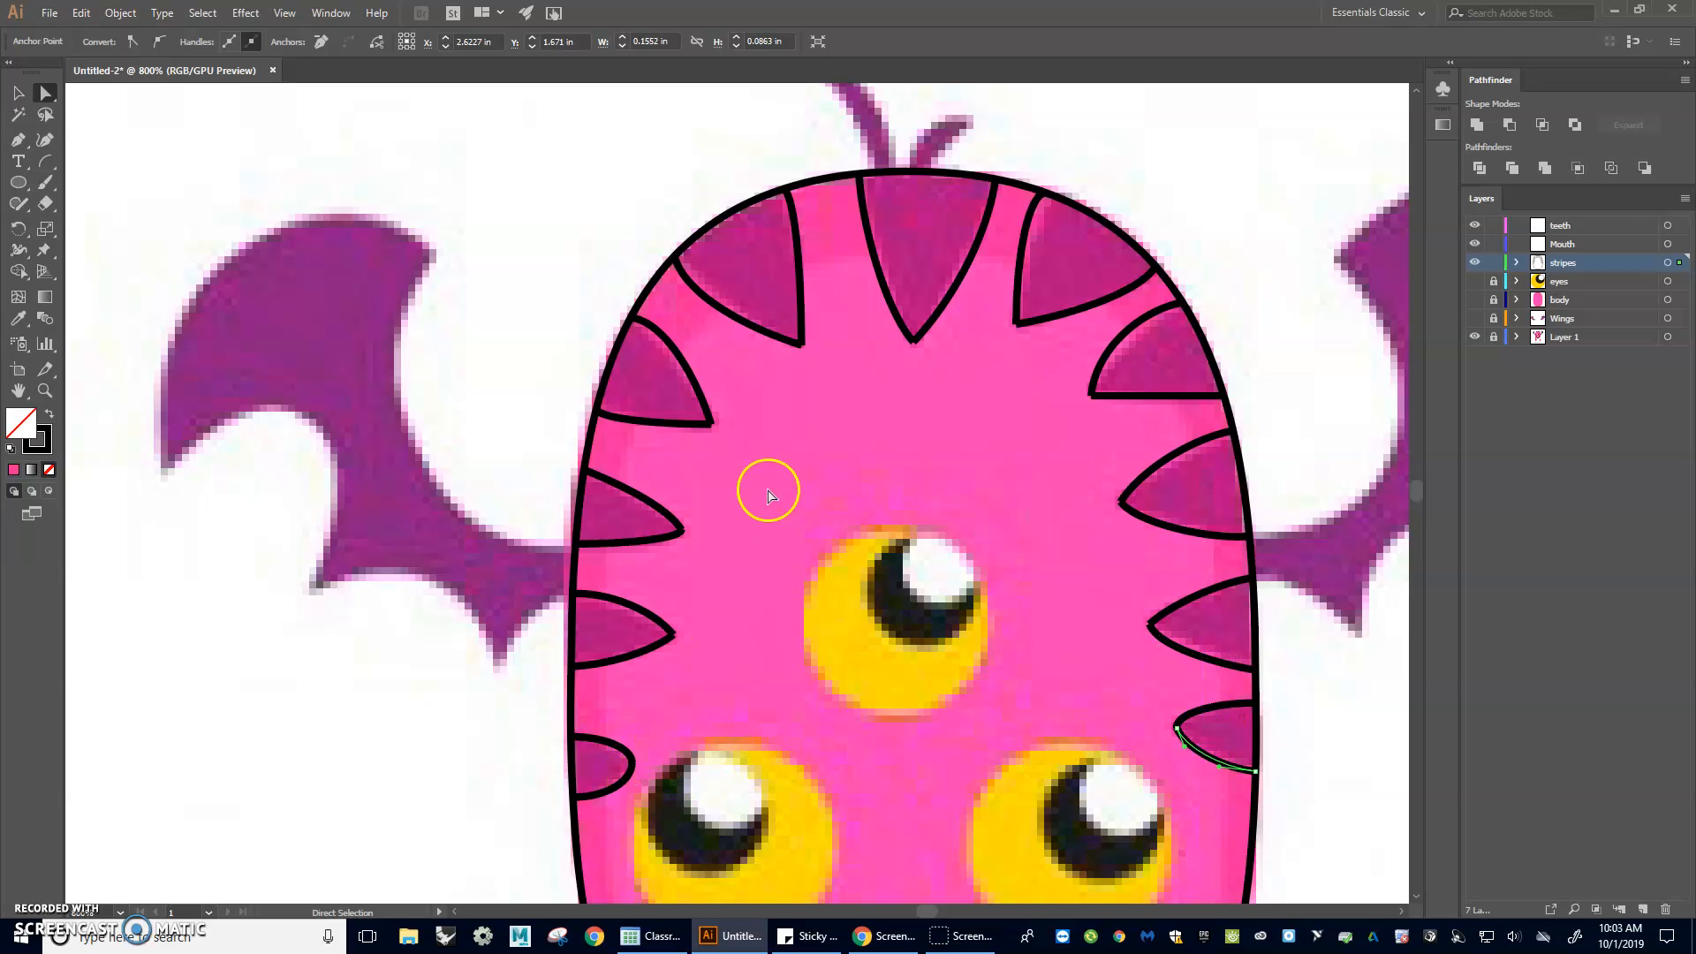
# - Cut the body outline with the Scissors tool where both arcs of the lowest left-side stripe meet it
pyautogui.scroll(-2, 795, 332)
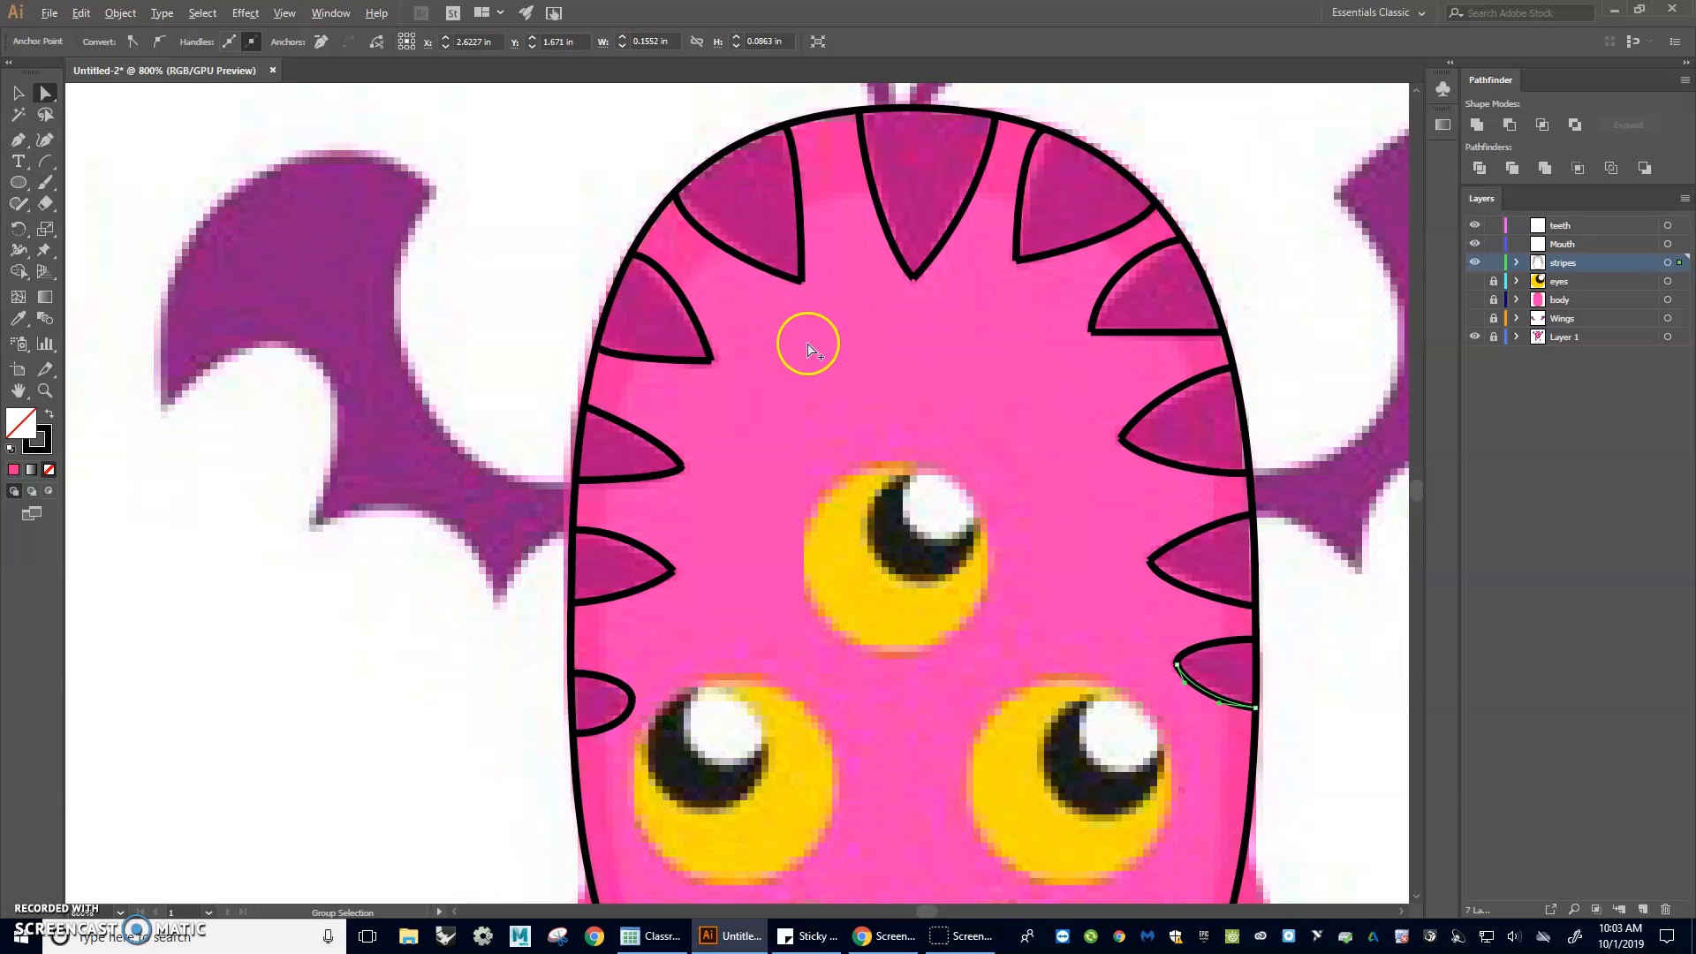
pyautogui.scroll(-1, 808, 347)
pyautogui.click(15, 97)
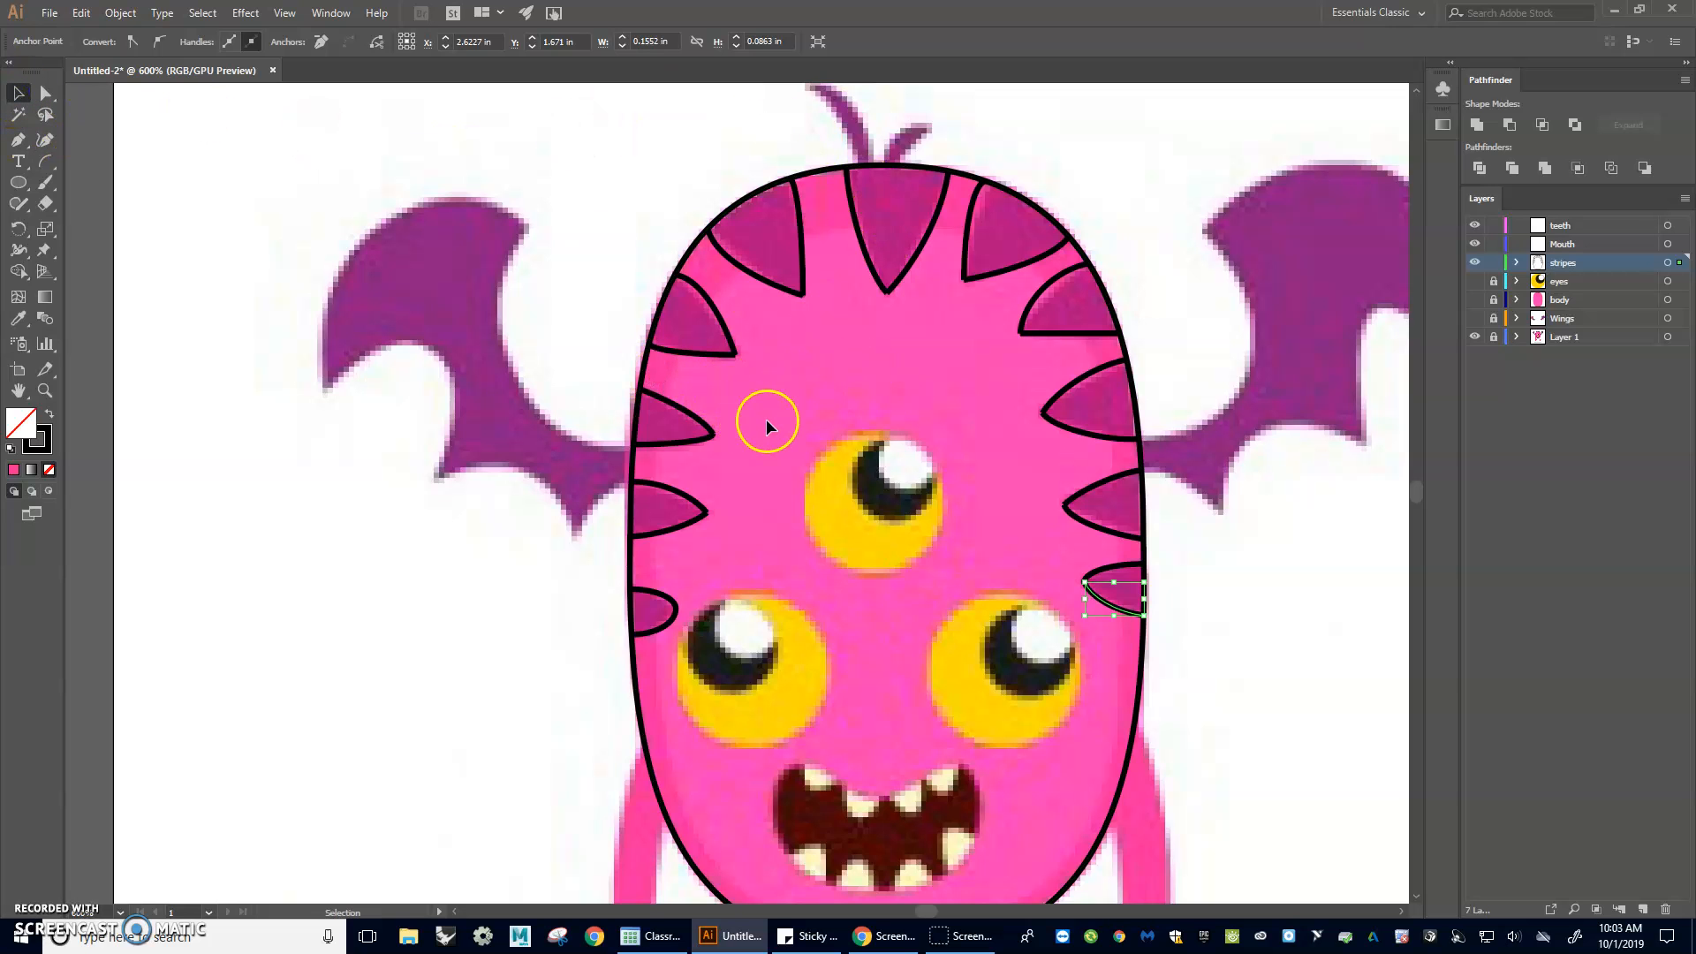
pyautogui.scroll(-2, 769, 419)
pyautogui.click(1184, 492)
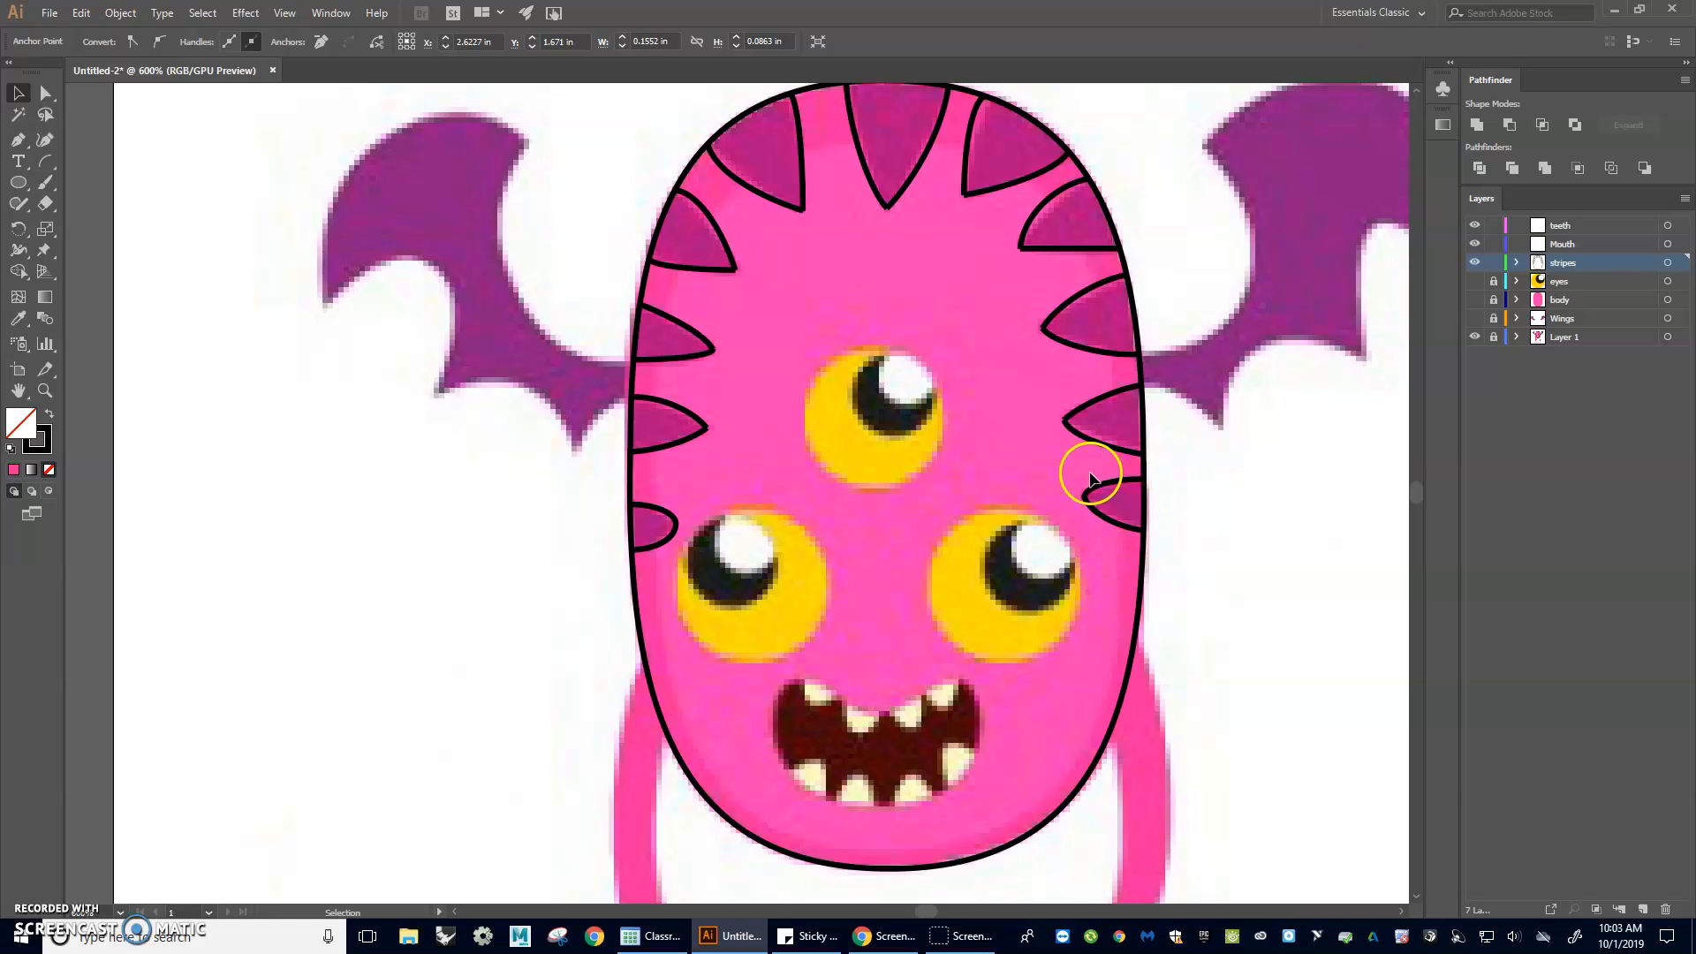
pyautogui.click(638, 651)
pyautogui.scroll(5, 616, 583)
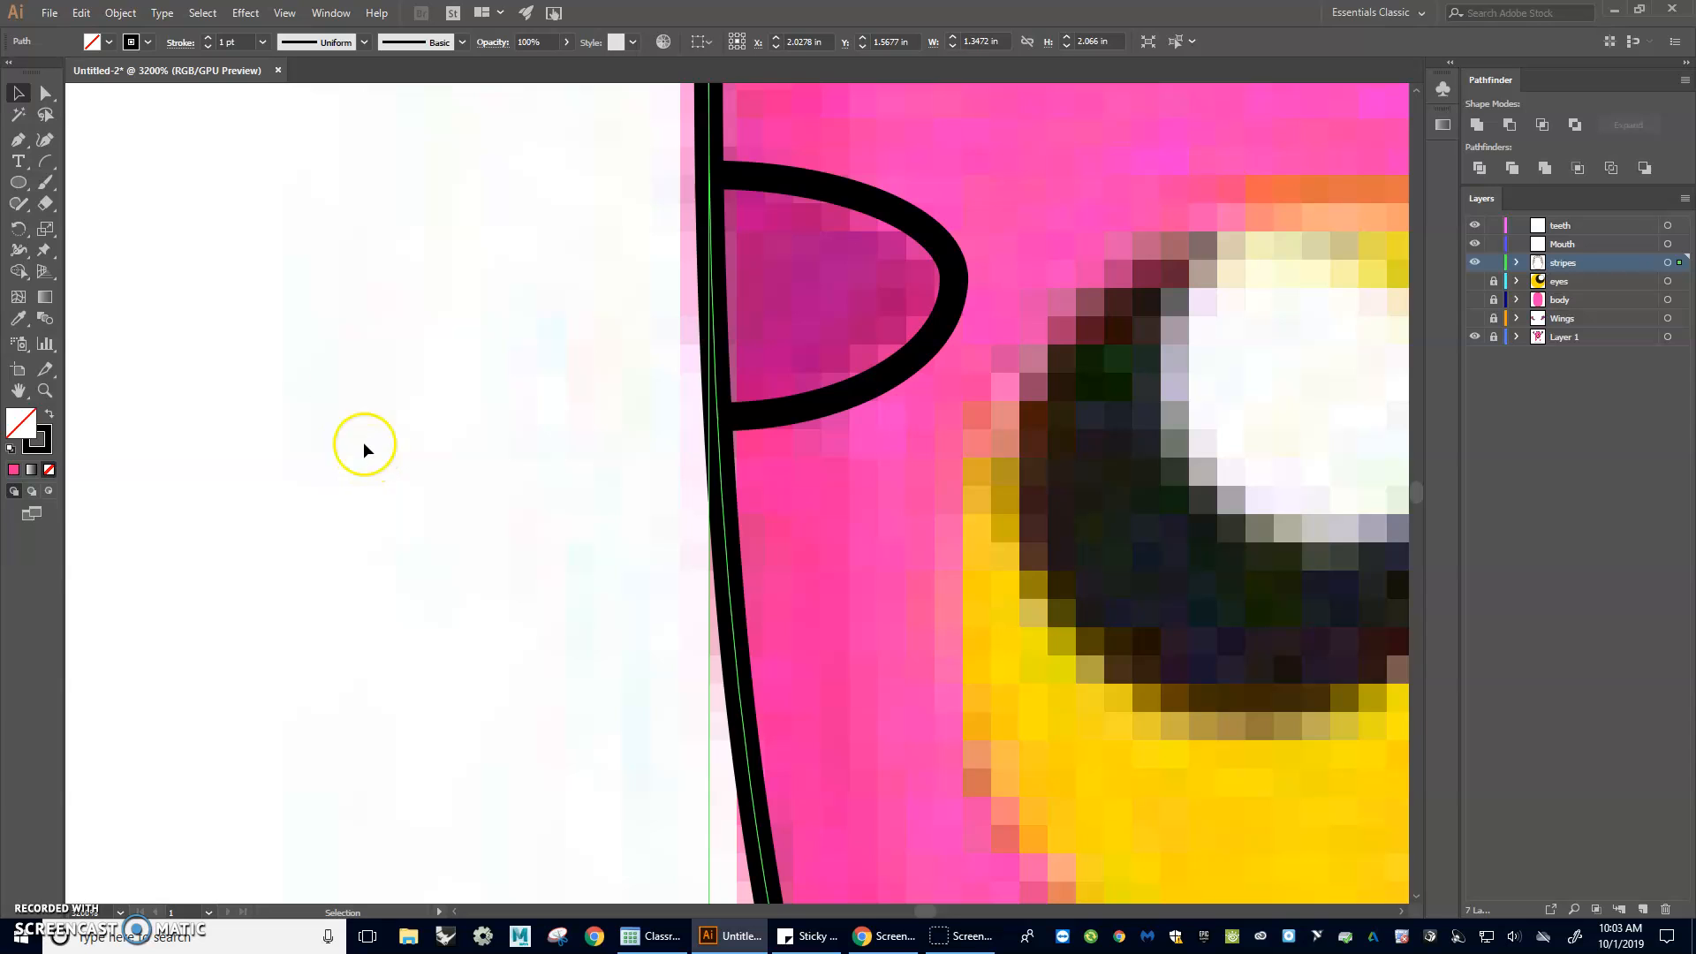
pyautogui.press('c')
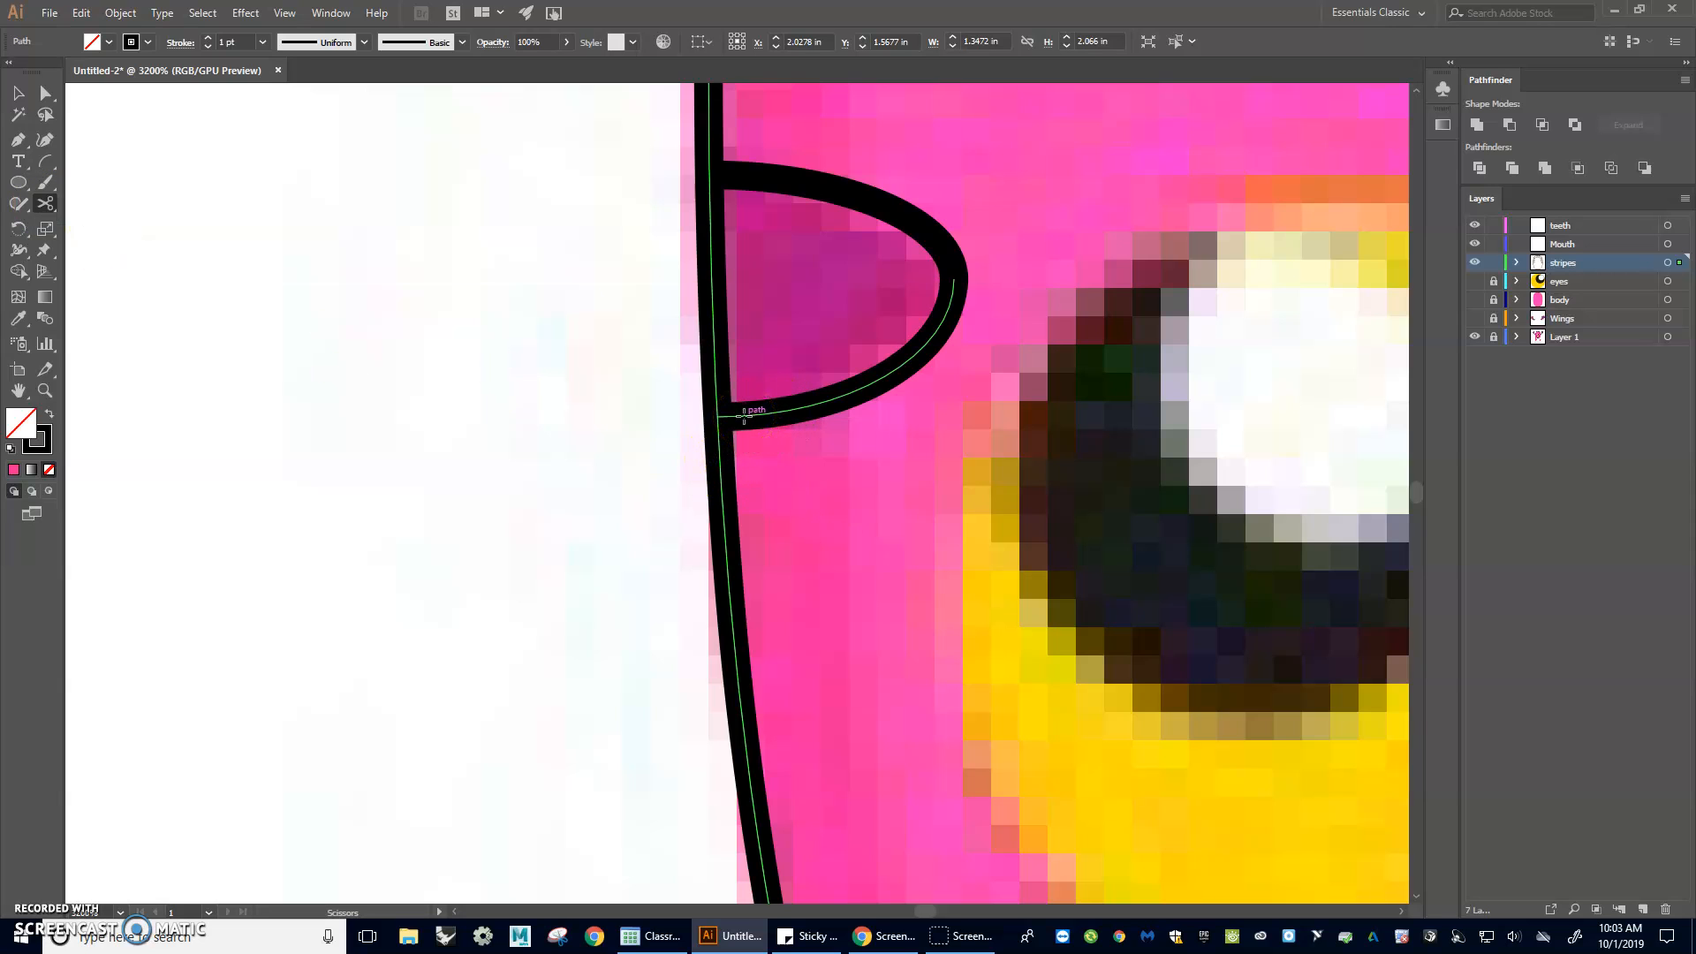
pyautogui.click(718, 412)
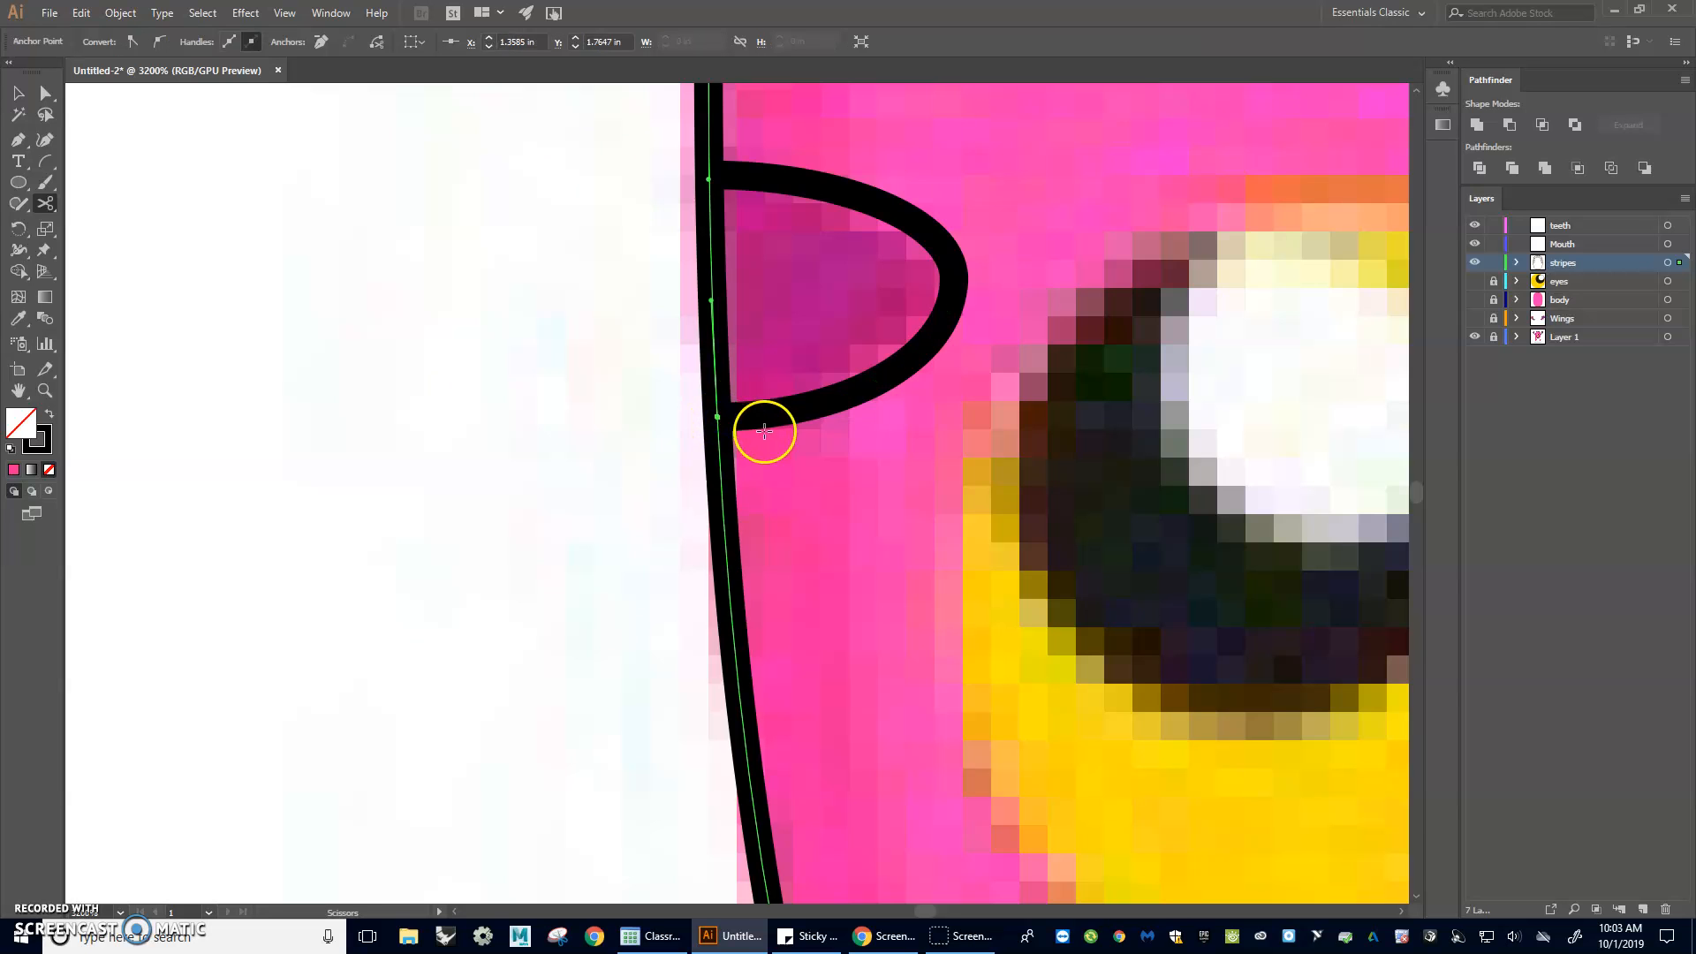
pyautogui.scroll(2, 764, 432)
pyautogui.click(714, 346)
# - Split the body outline at both ends of the second- and third-lowest stripes on the left side
pyautogui.scroll(4, 795, 406)
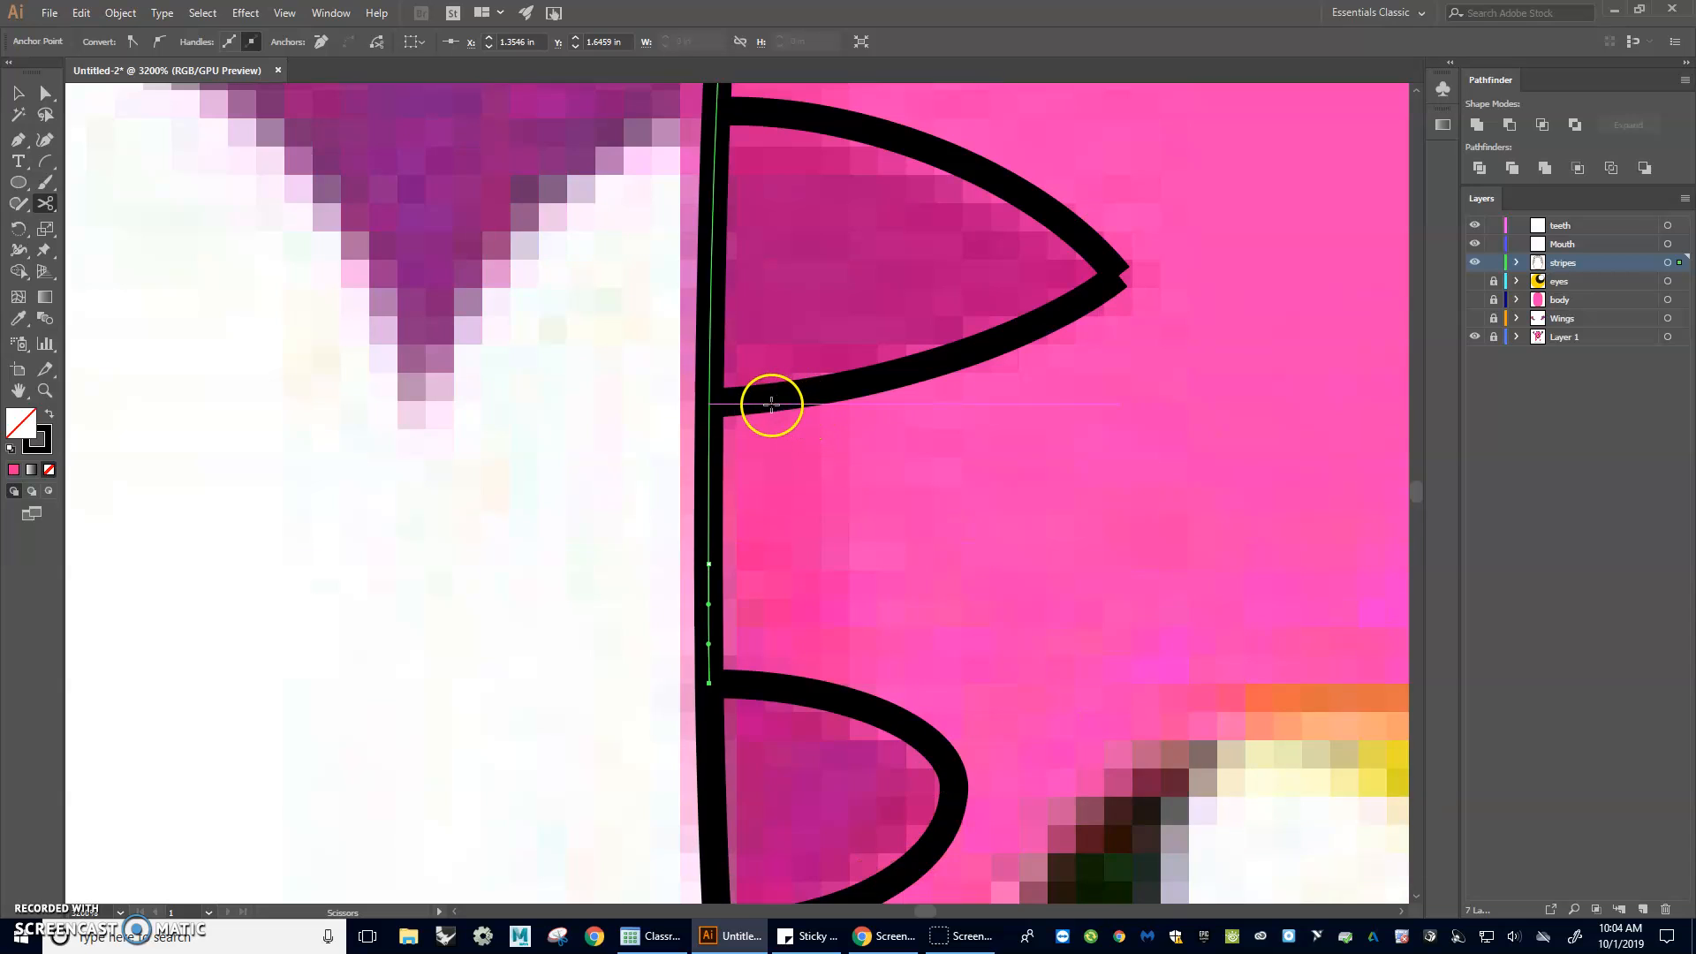
pyautogui.click(709, 404)
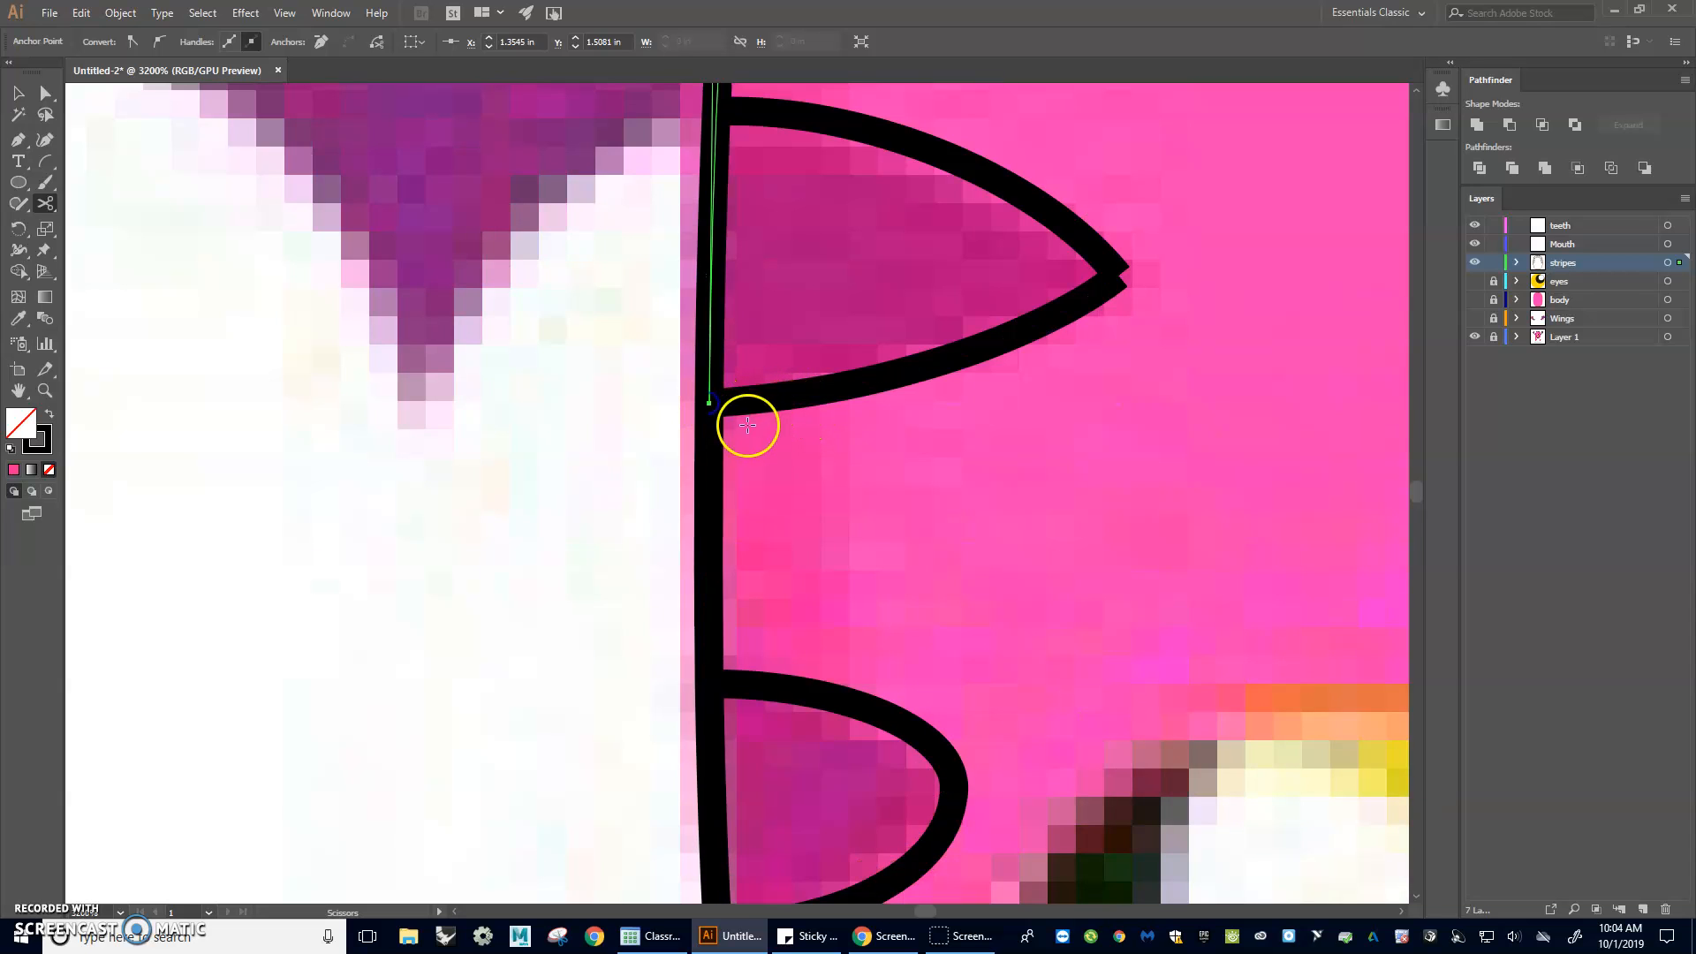
pyautogui.scroll(2, 747, 426)
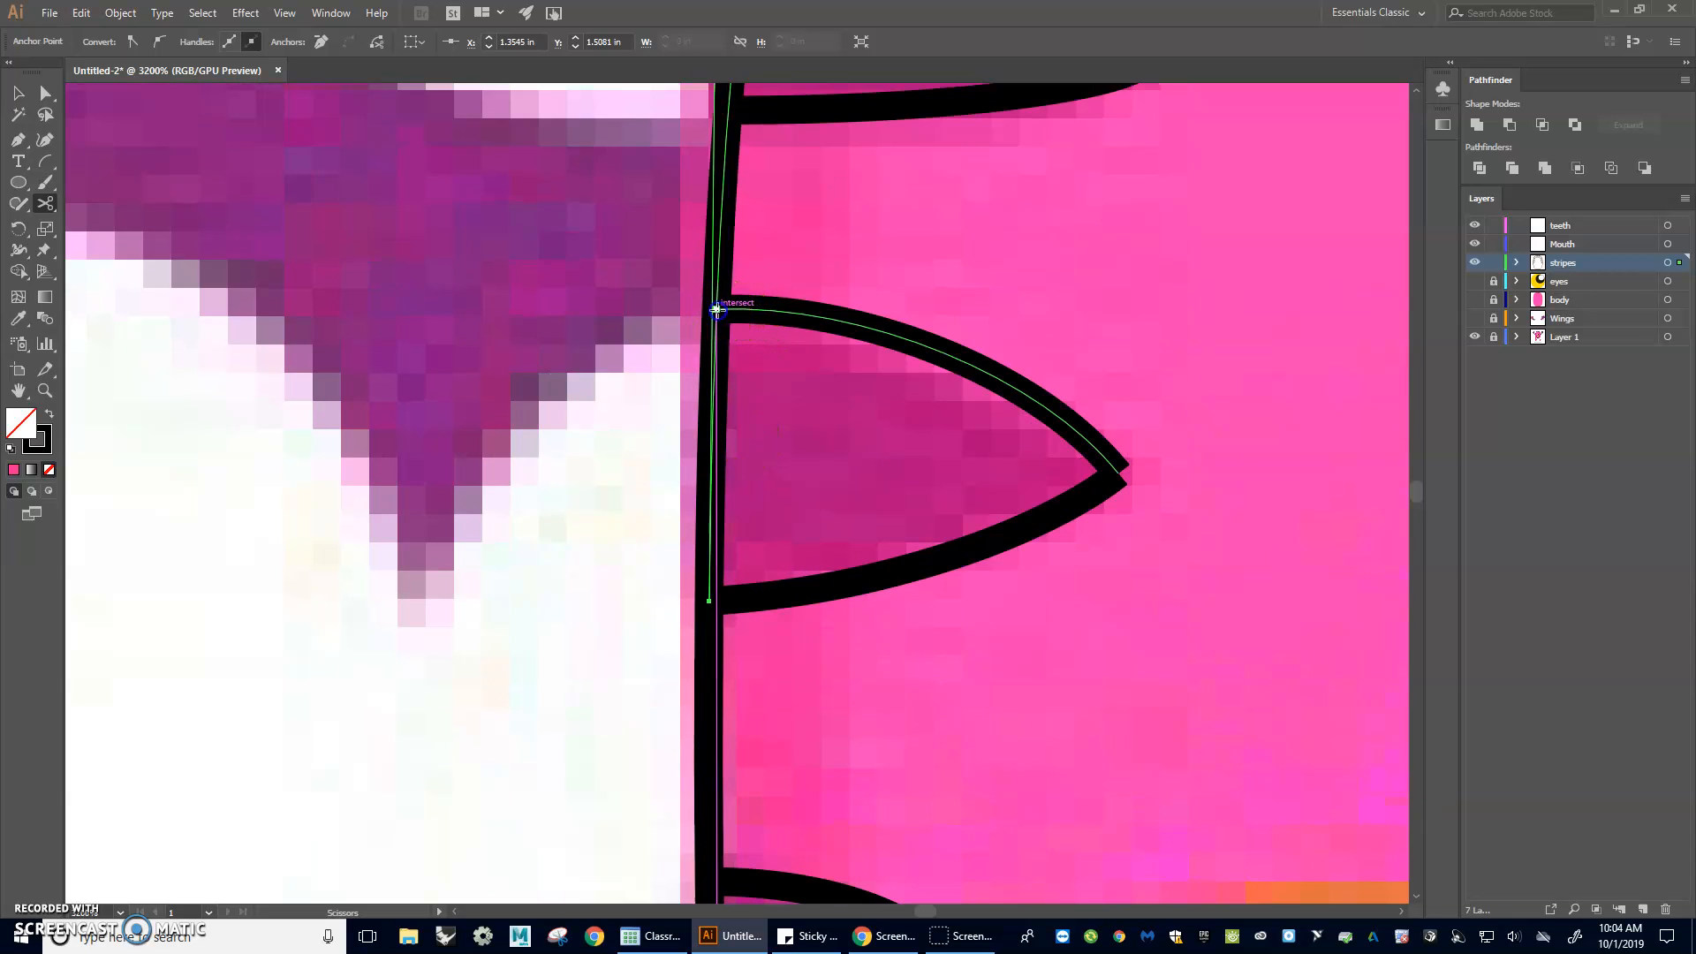
pyautogui.scroll(3, 808, 380)
pyautogui.click(760, 419)
pyautogui.click(742, 419)
pyautogui.scroll(3, 792, 428)
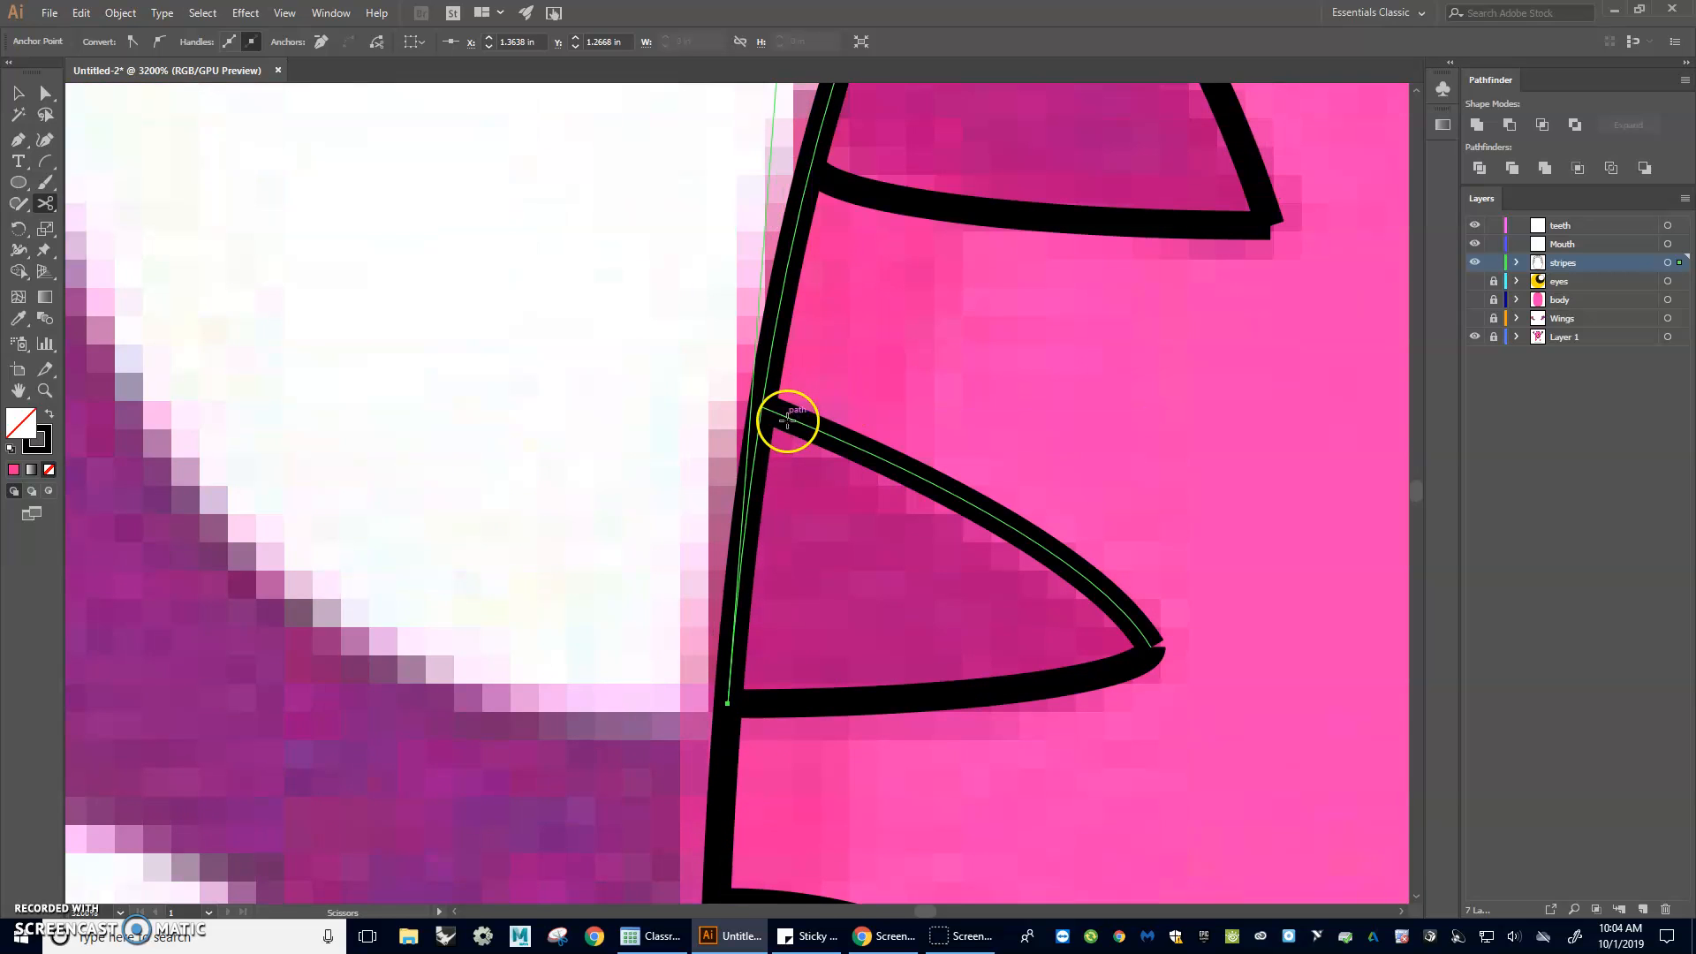
pyautogui.click(769, 411)
# - Split the body outline at both ends of the fourth left-side stripe and of the upper-left stripe
pyautogui.scroll(3, 830, 441)
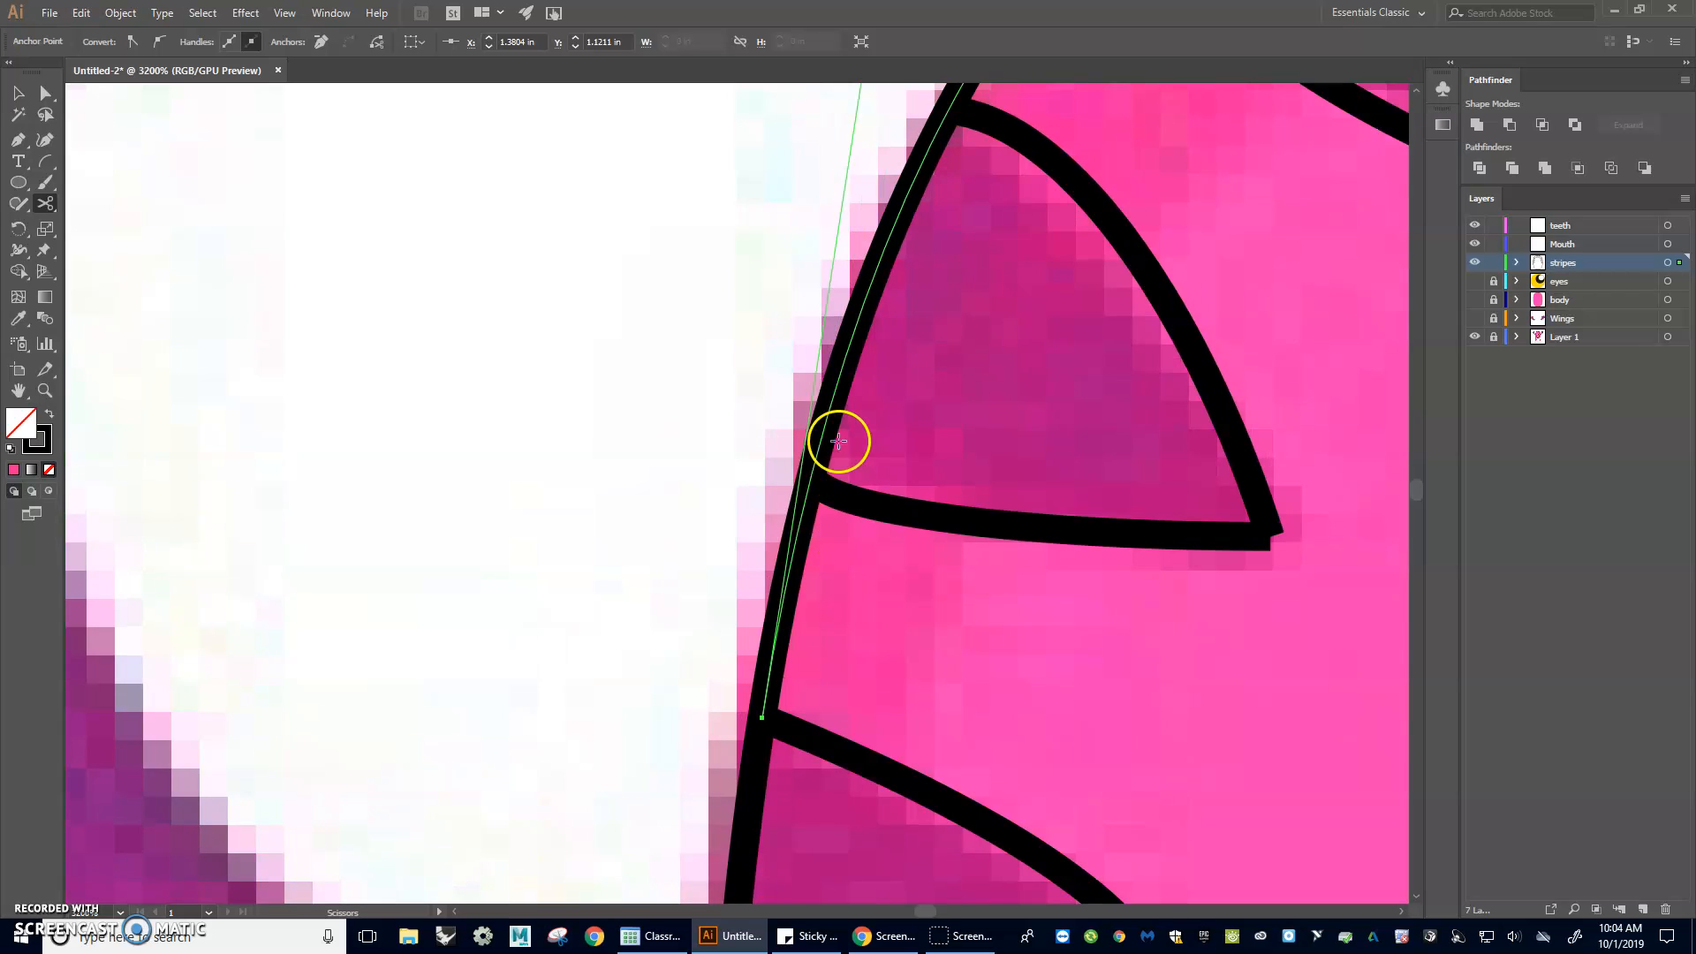
pyautogui.click(820, 484)
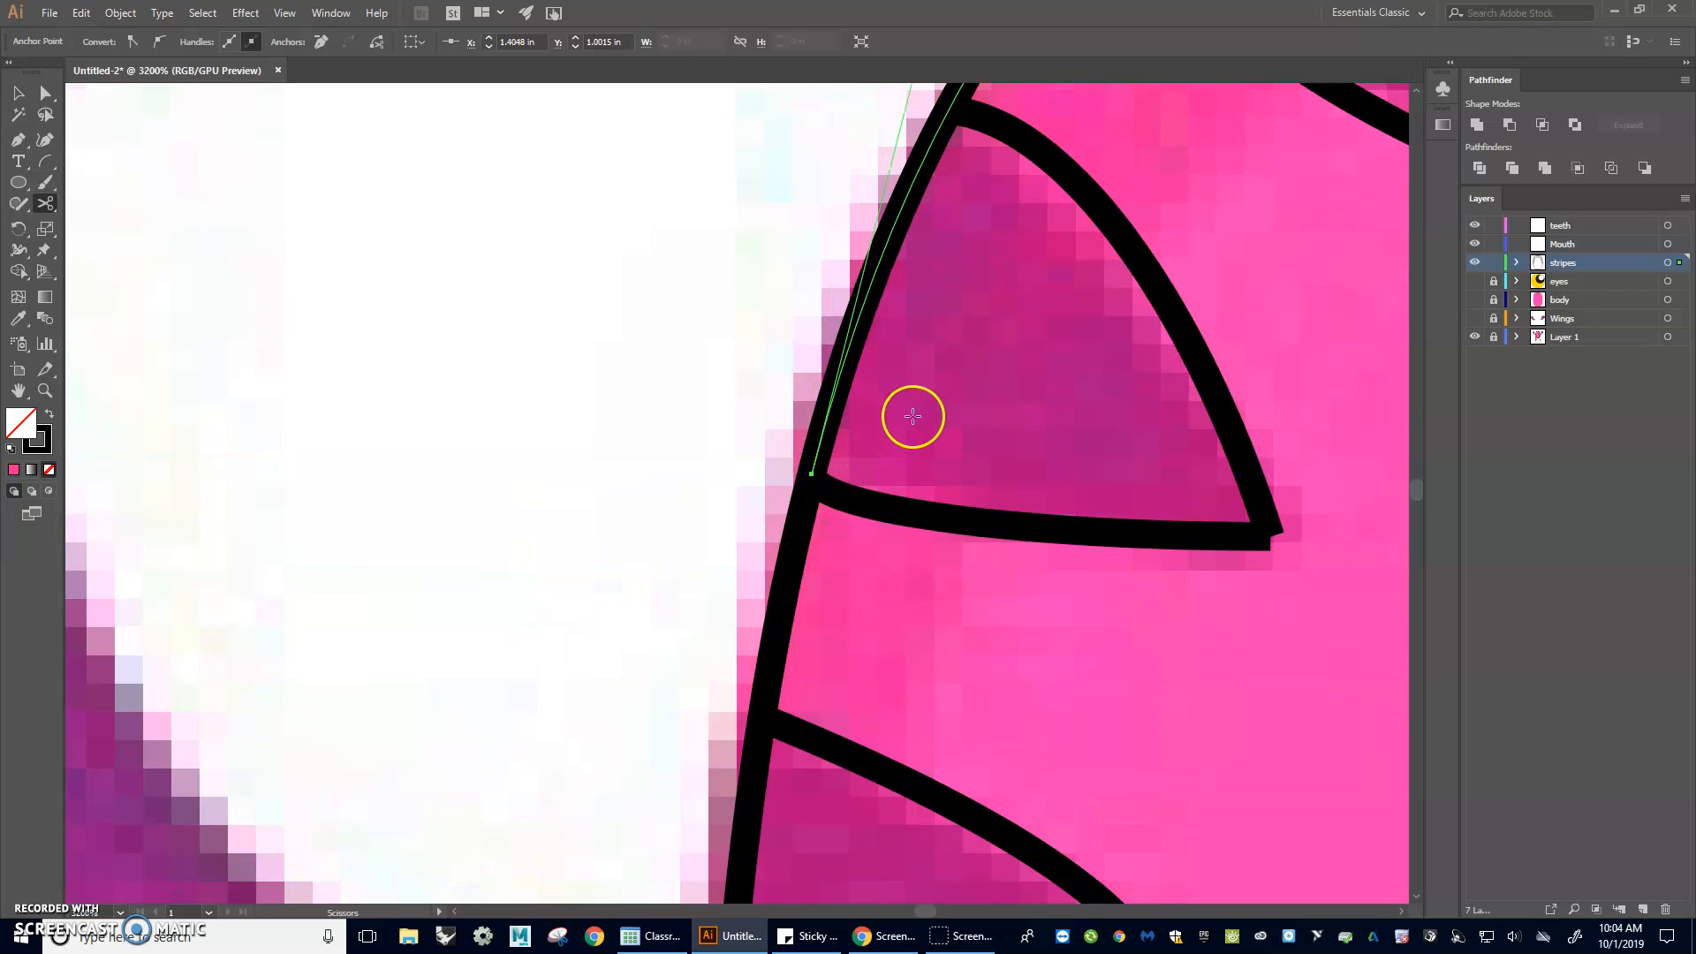
pyautogui.scroll(2, 998, 351)
pyautogui.click(963, 309)
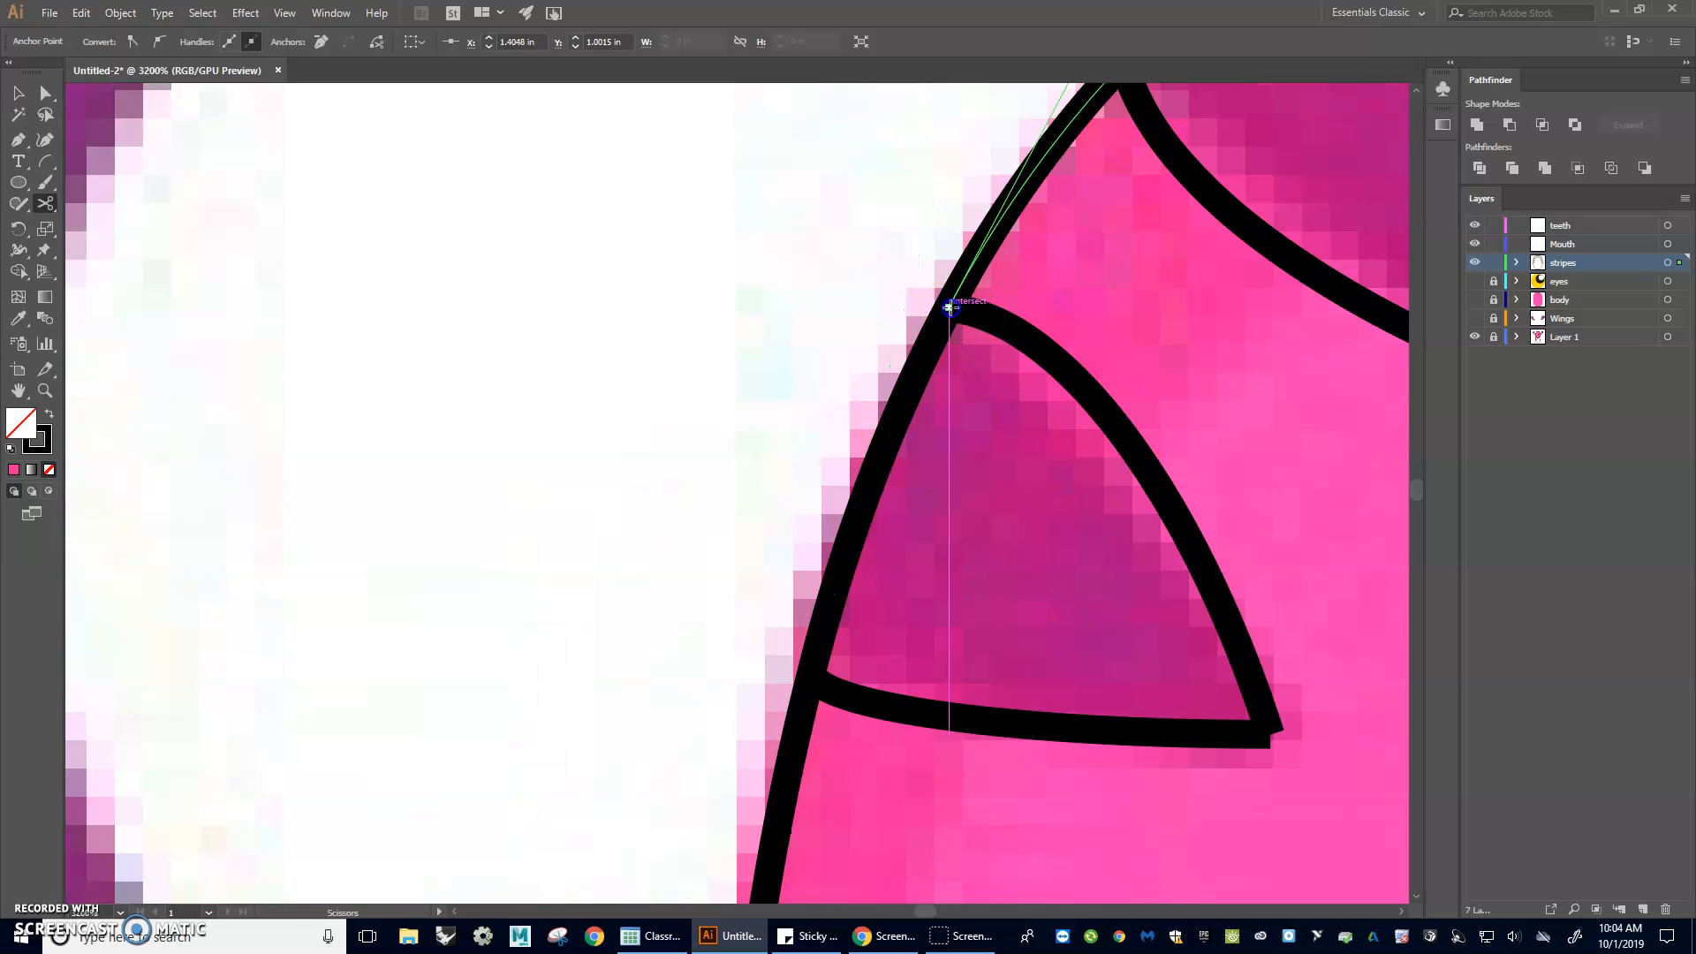
pyautogui.scroll(2, 1175, 353)
pyautogui.click(1123, 260)
pyautogui.moveTo(1280, 220); pyautogui.dragTo(742, 517)
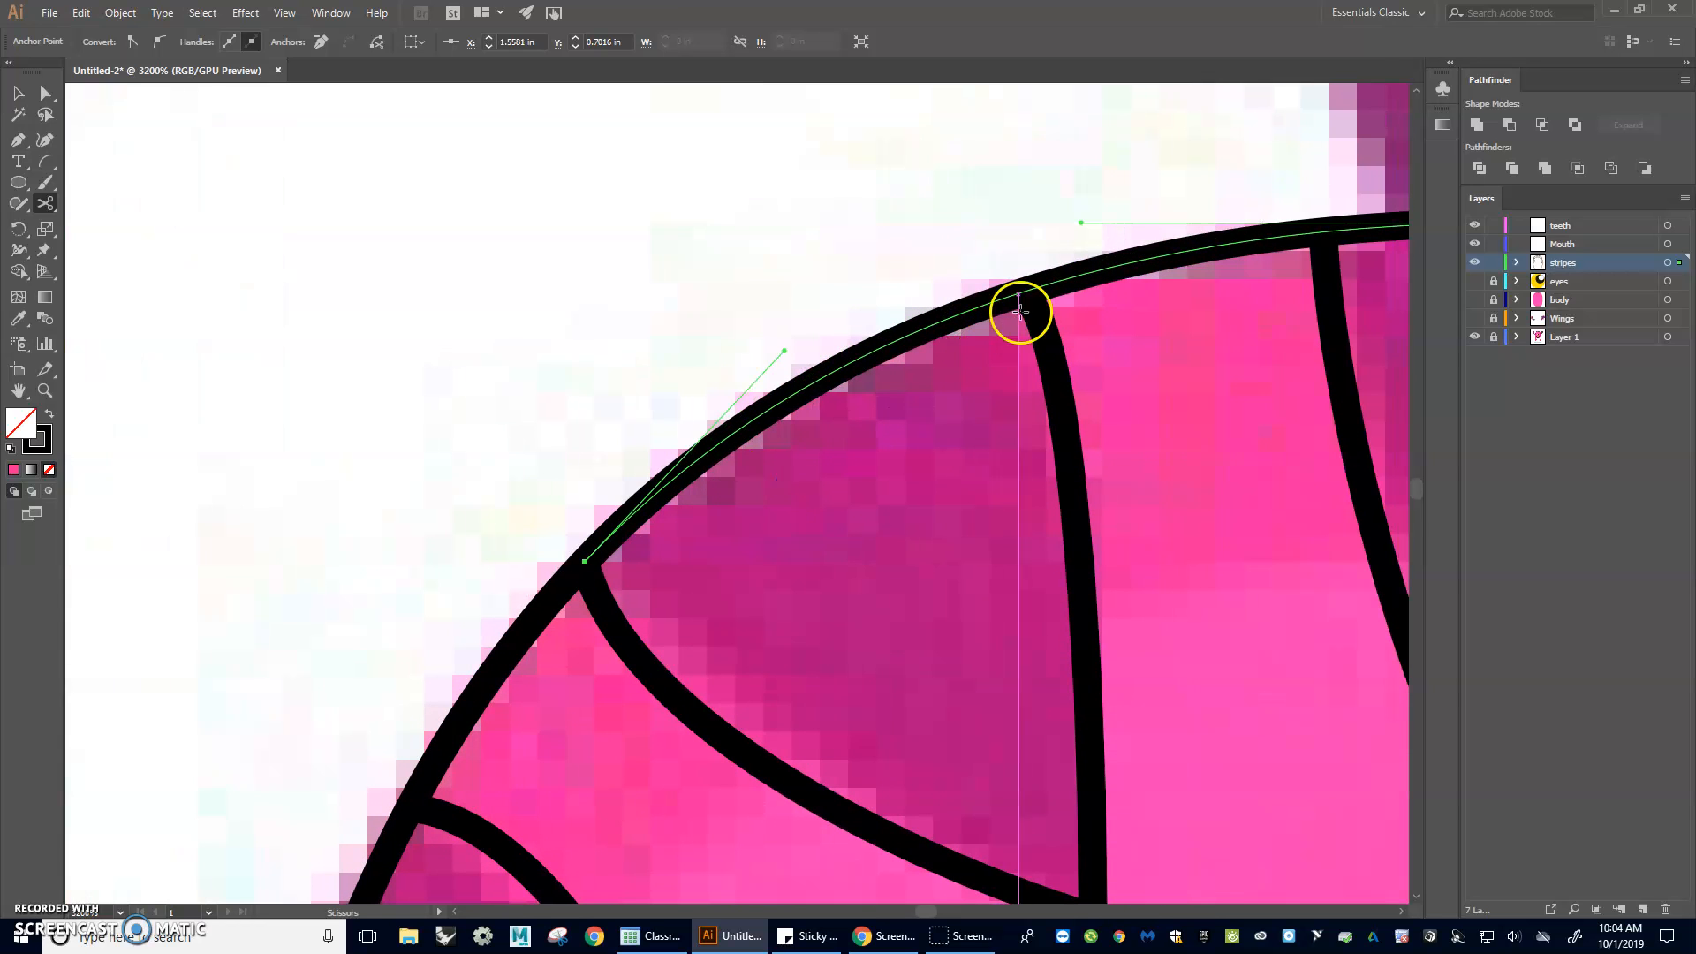
pyautogui.moveTo(1019, 294); pyautogui.dragTo(628, 394)
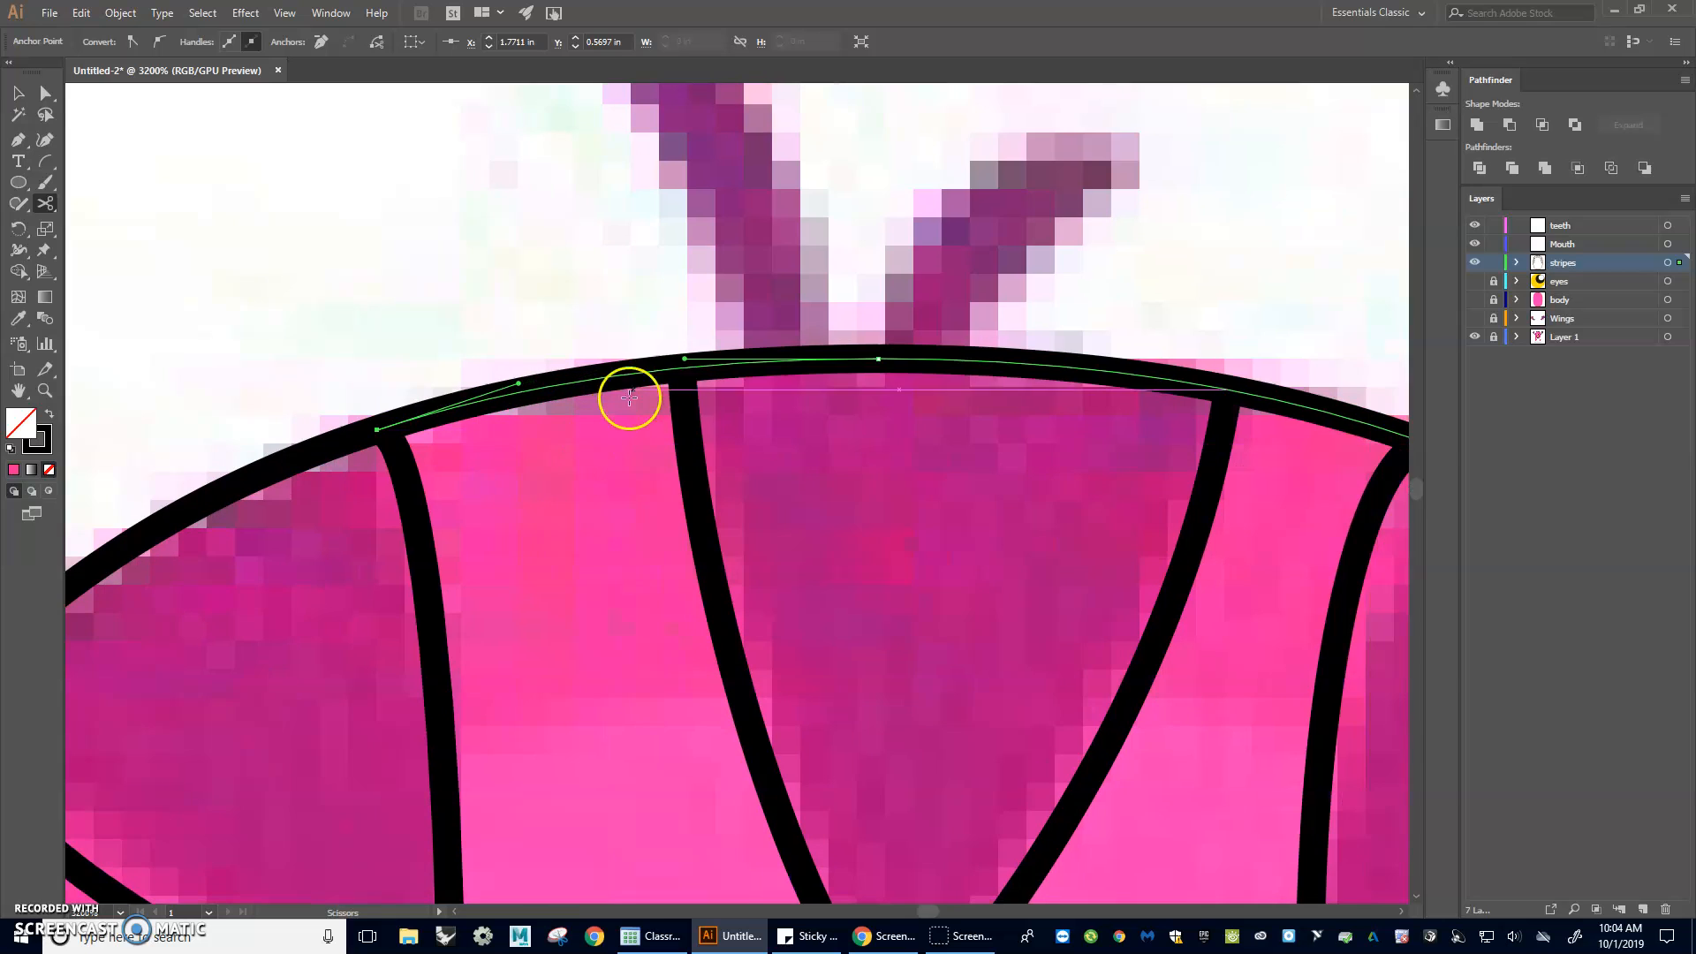
# - Cut the body outline where the two arcs of the centre stripe meet it
pyautogui.click(681, 379)
pyautogui.click(682, 367)
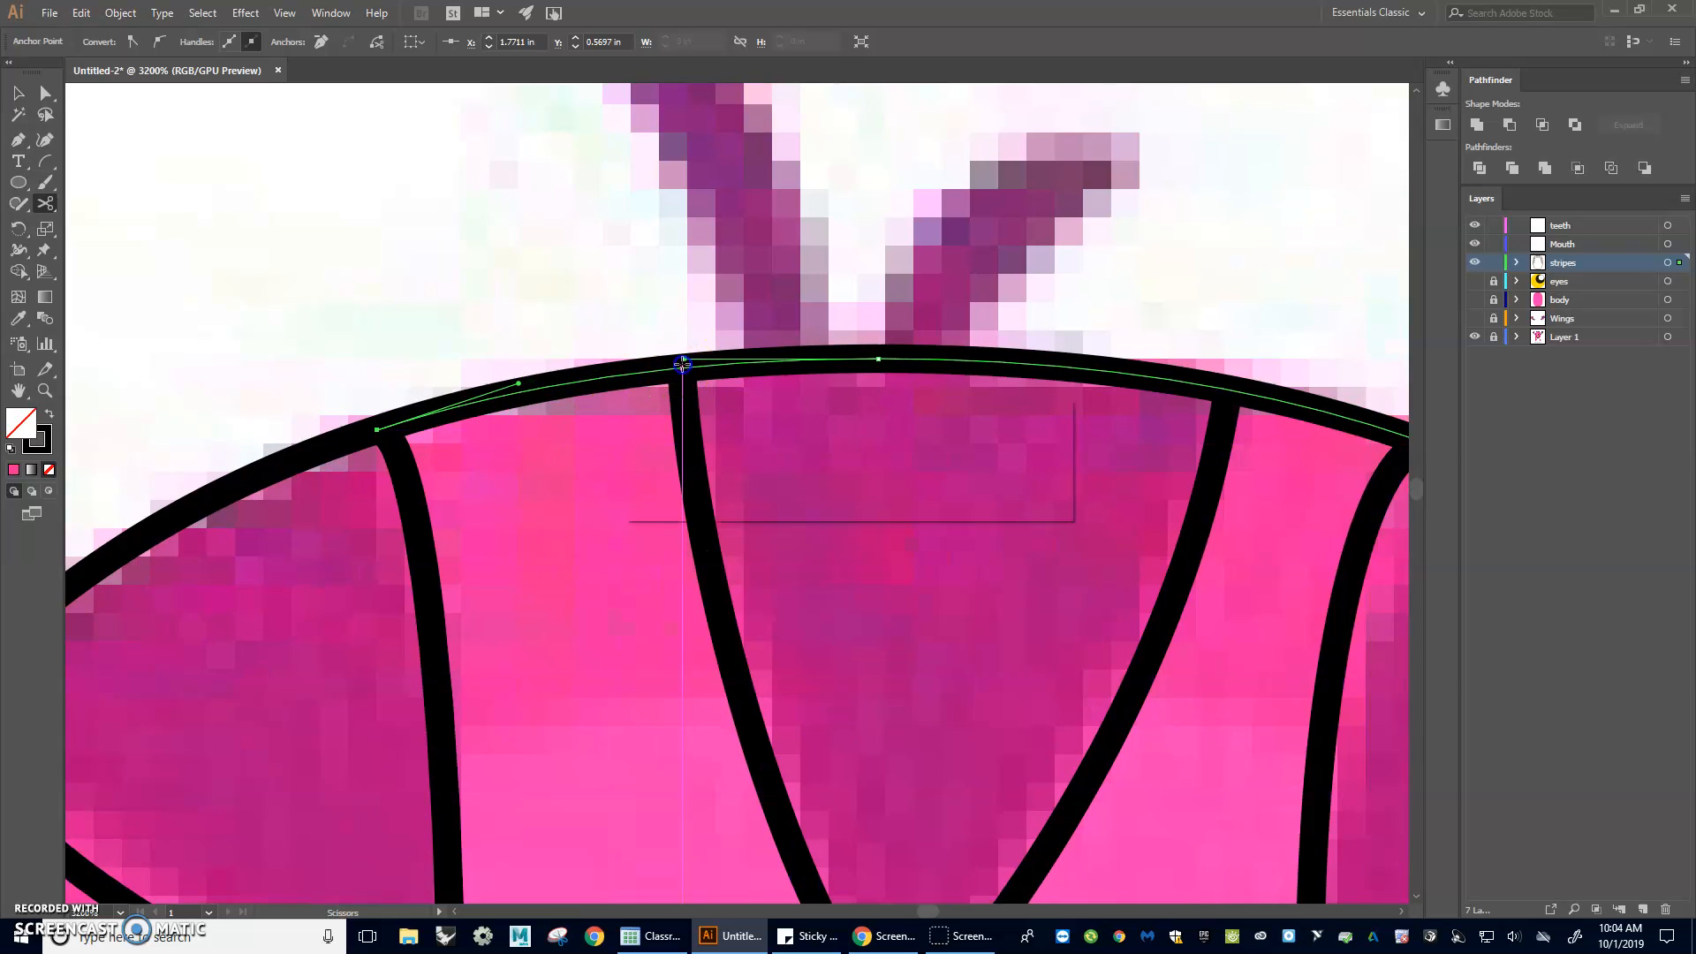
pyautogui.click(1017, 492)
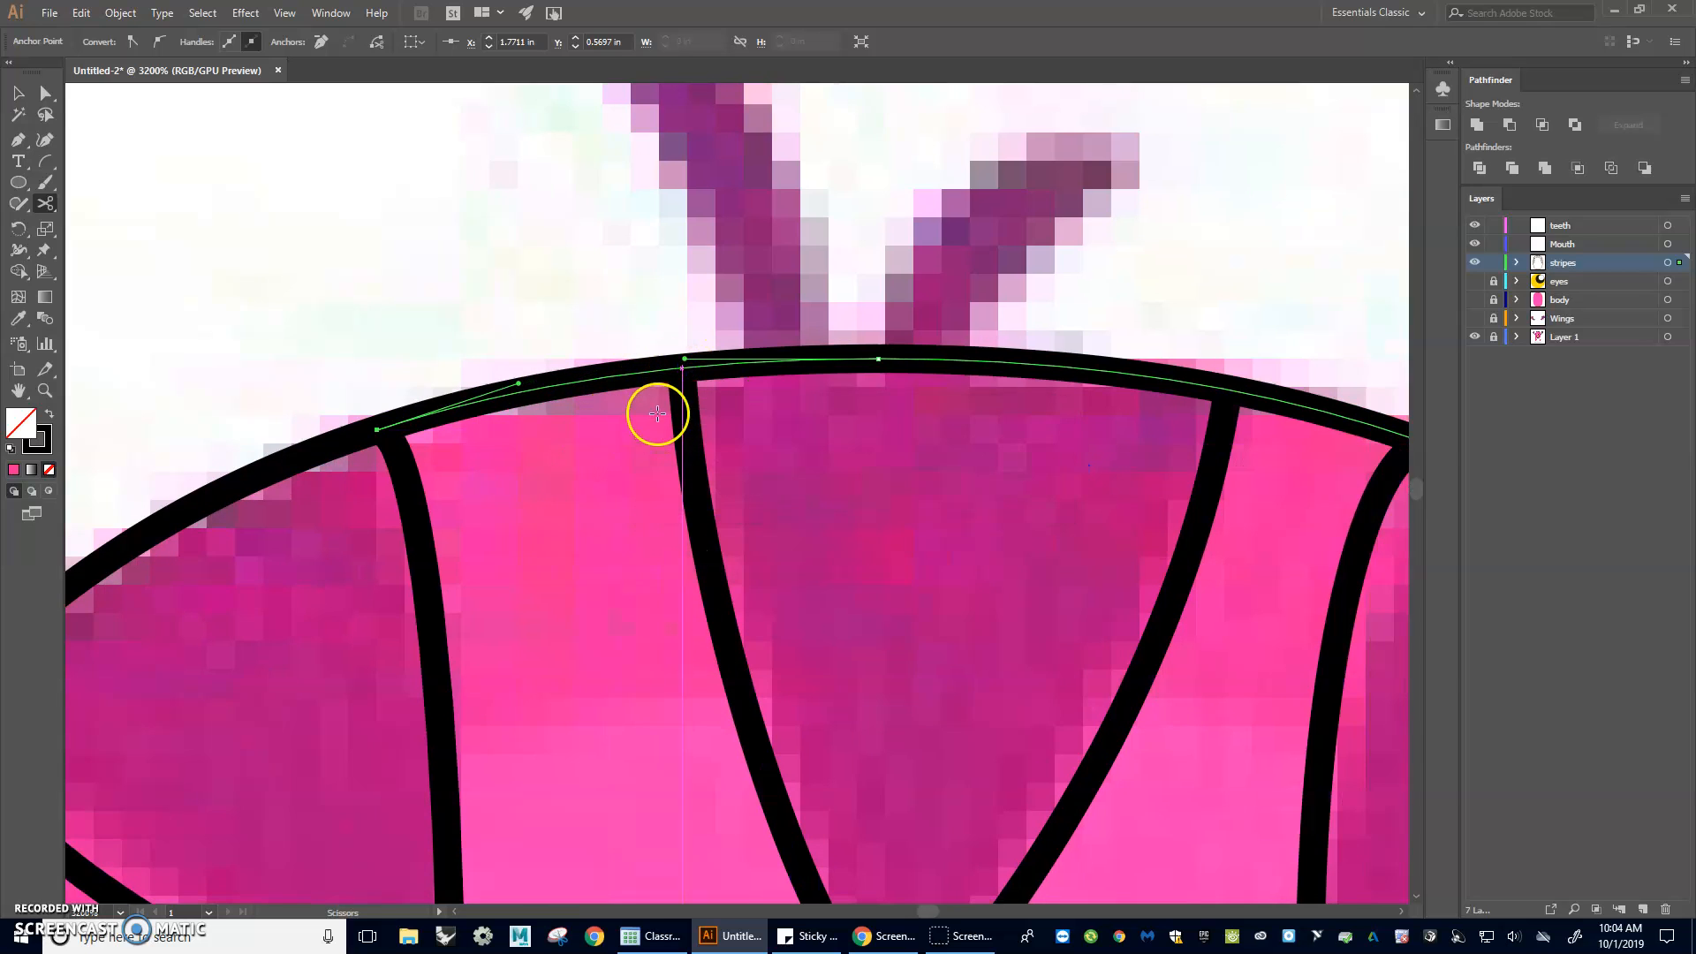
pyautogui.click(681, 369)
pyautogui.click(1227, 391)
# - Cut the body outline at the ends of the two uppermost stripes on the right side
pyautogui.moveTo(1360, 505); pyautogui.dragTo(618, 323)
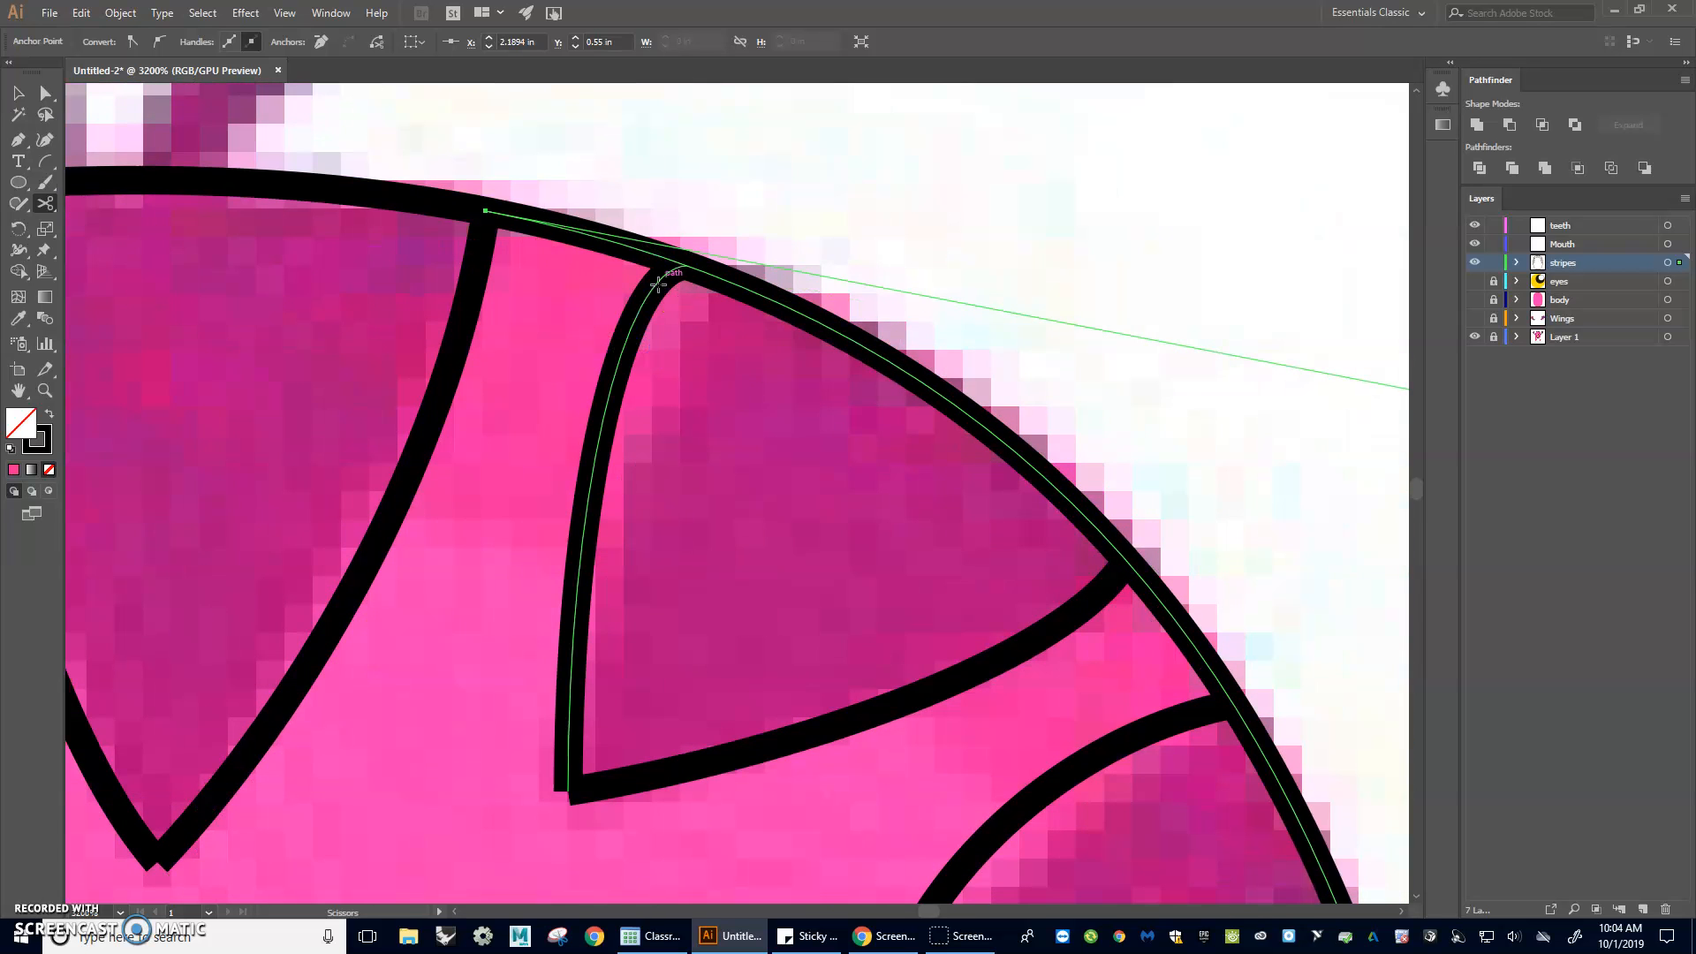
pyautogui.click(681, 269)
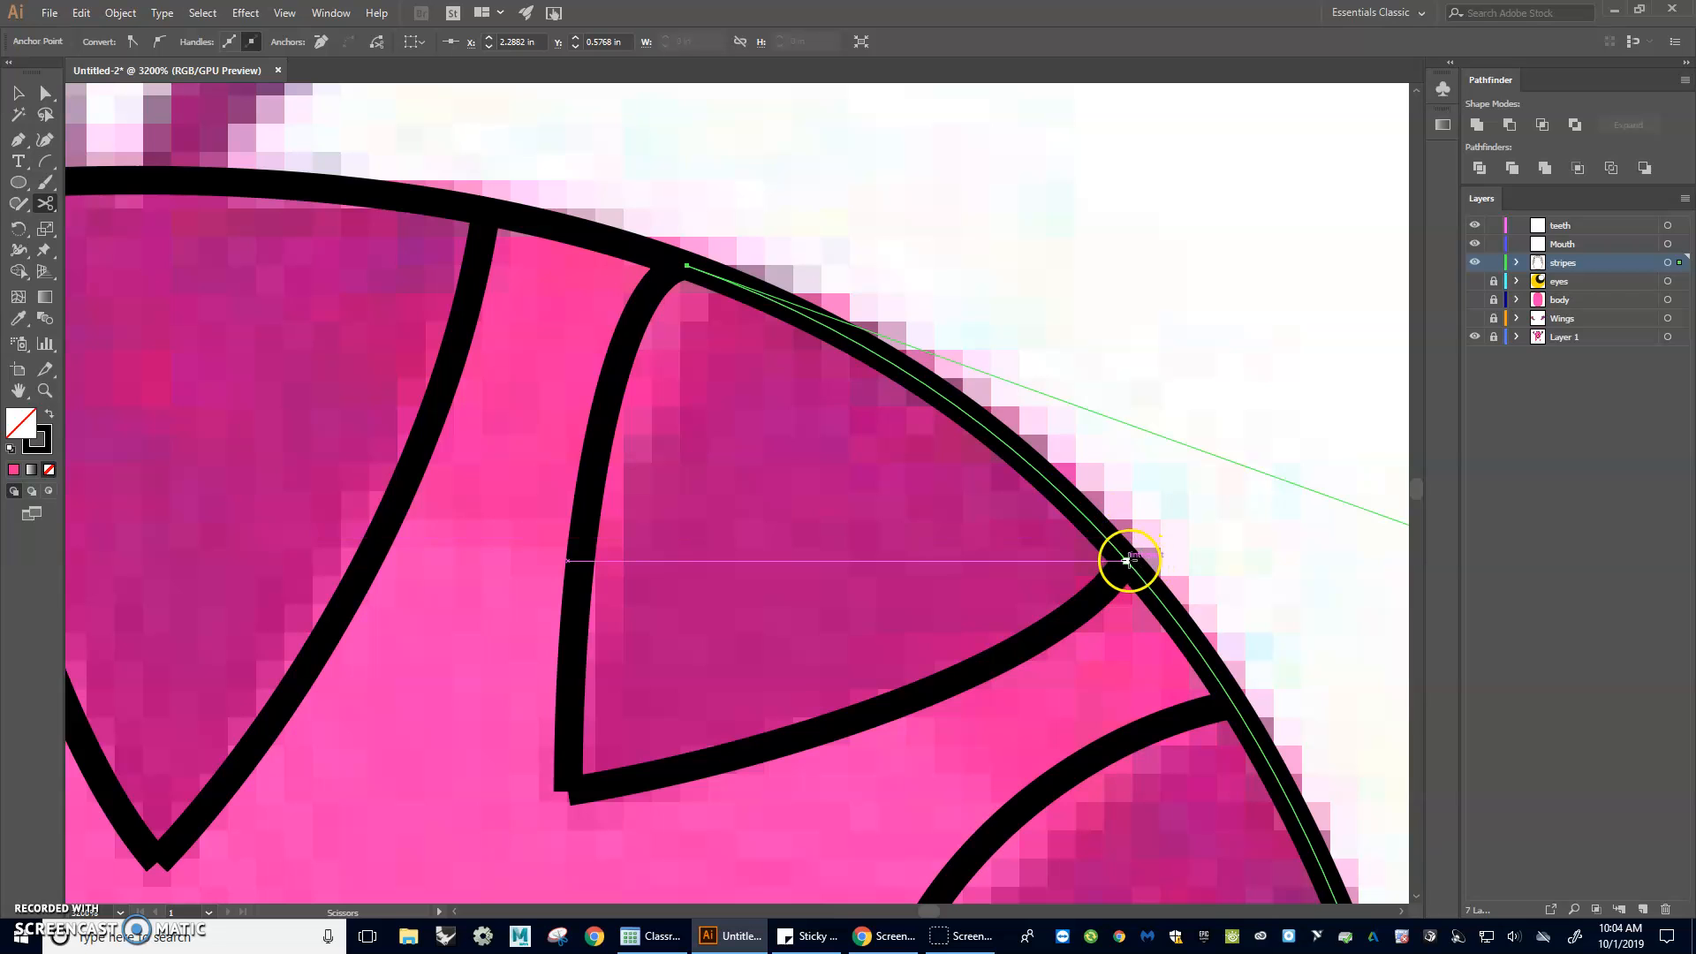
pyautogui.click(1234, 704)
pyautogui.moveTo(1244, 758); pyautogui.dragTo(977, 225)
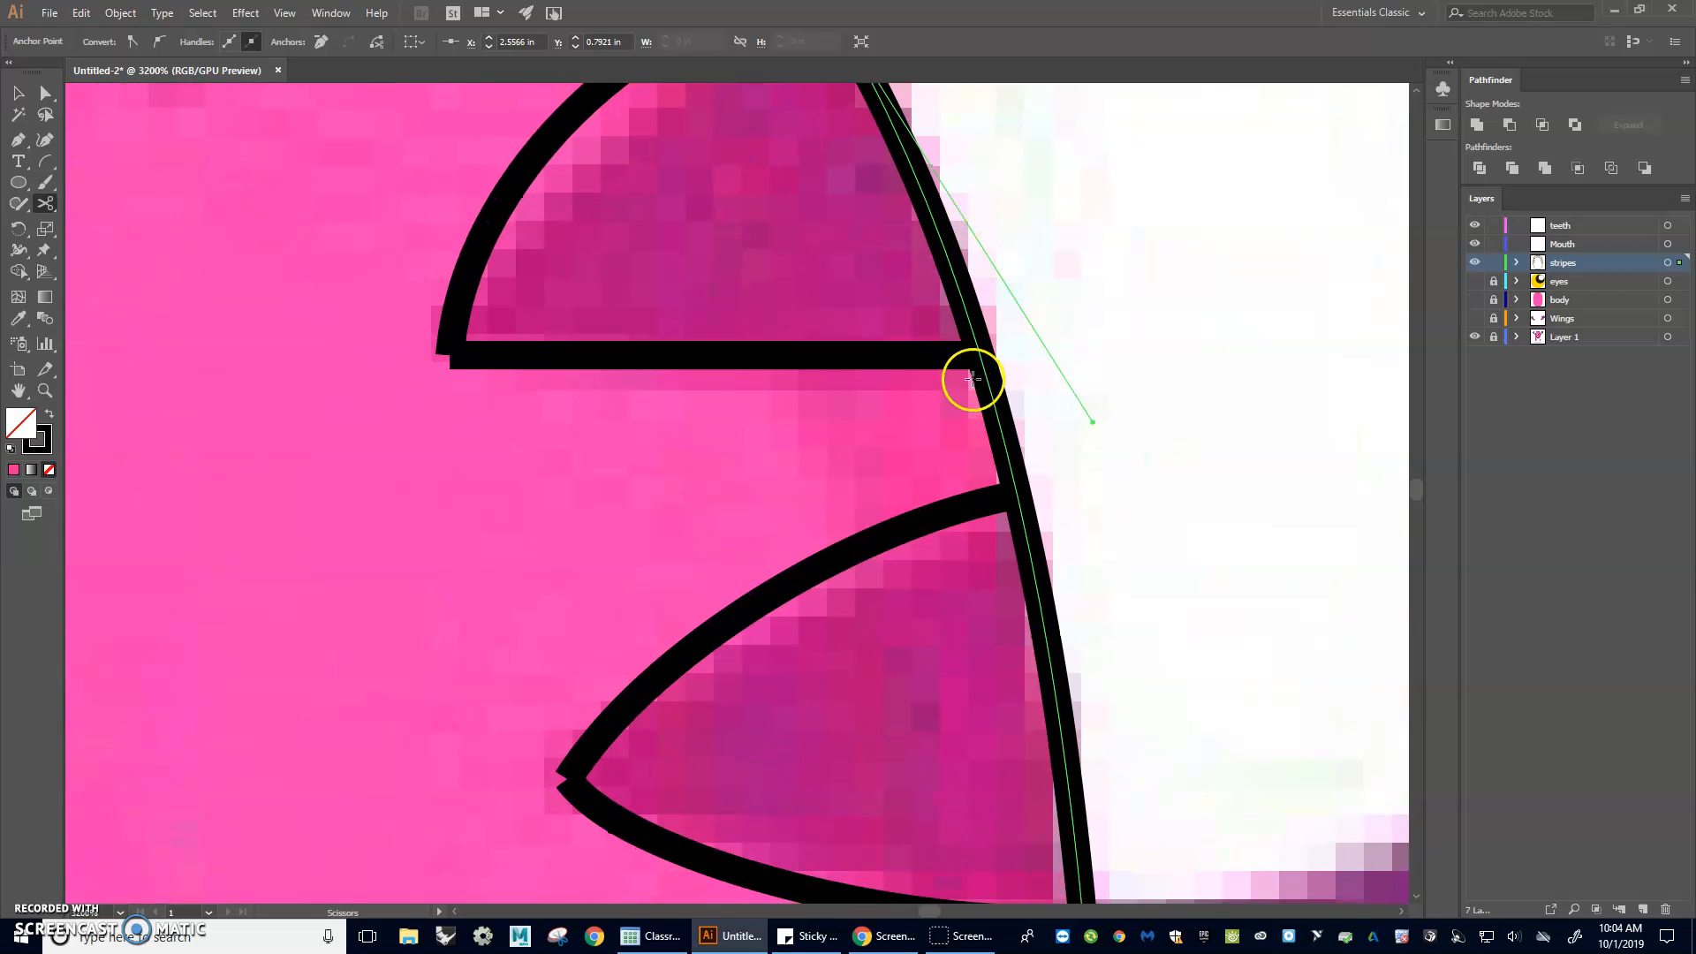
# - Split the body outline at both ends of the third and fourth stripes on the right side
pyautogui.click(997, 497)
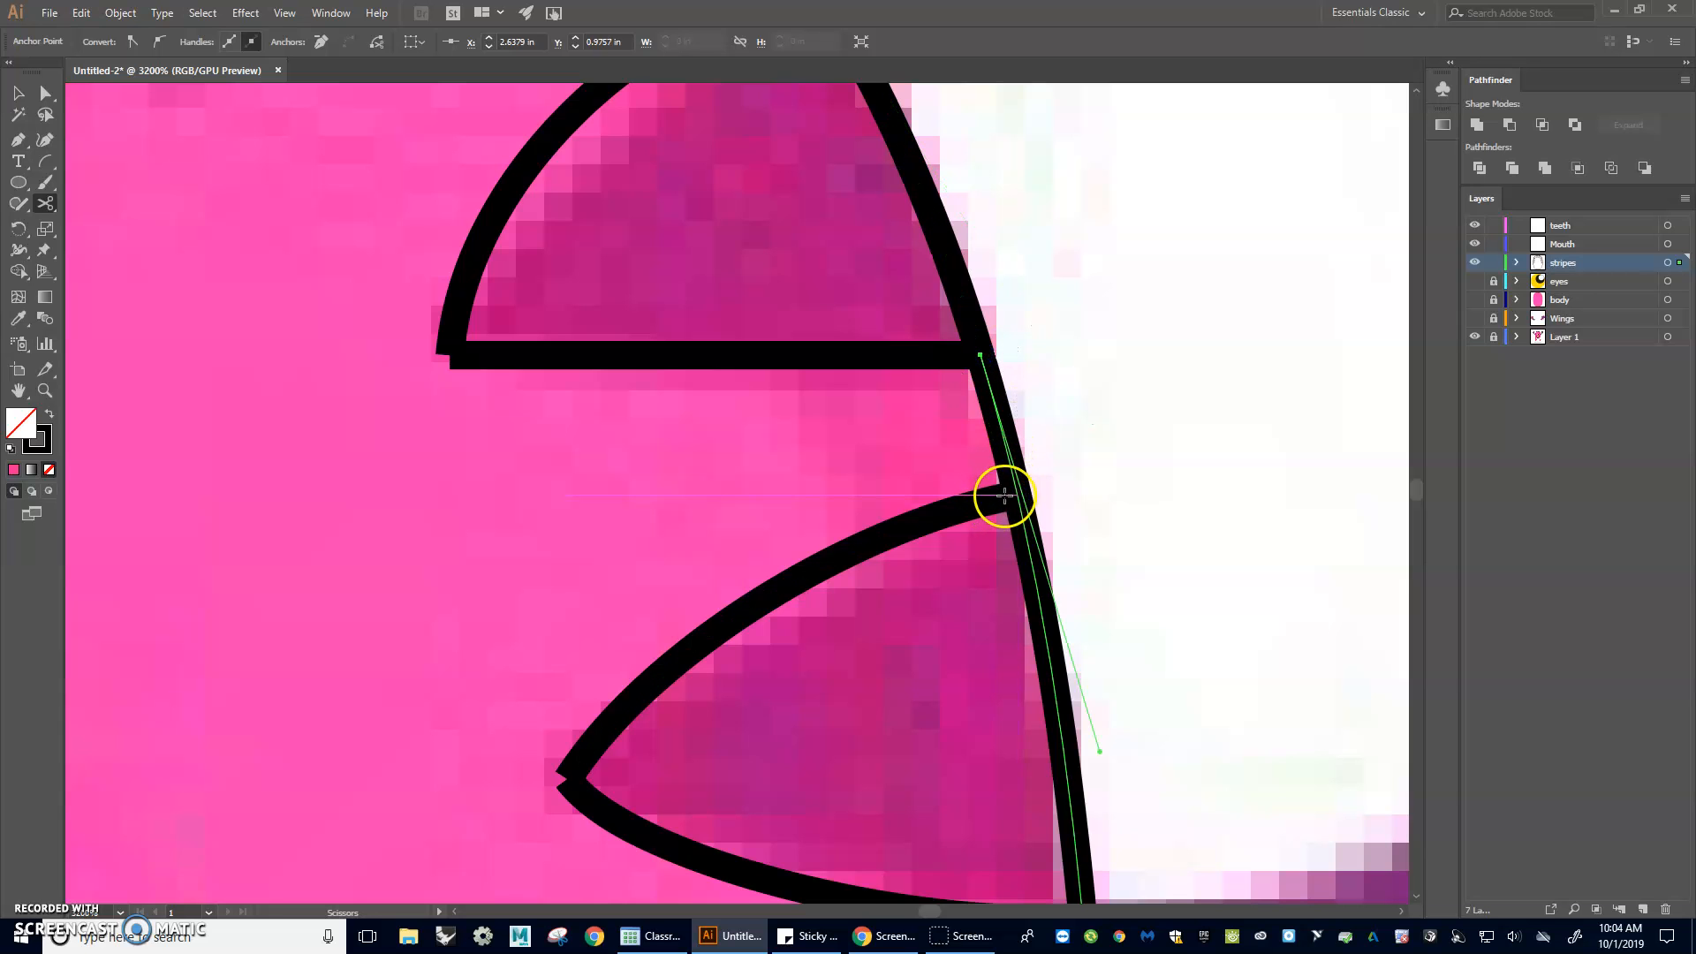
pyautogui.moveTo(1128, 609); pyautogui.dragTo(1052, 129)
pyautogui.click(993, 299)
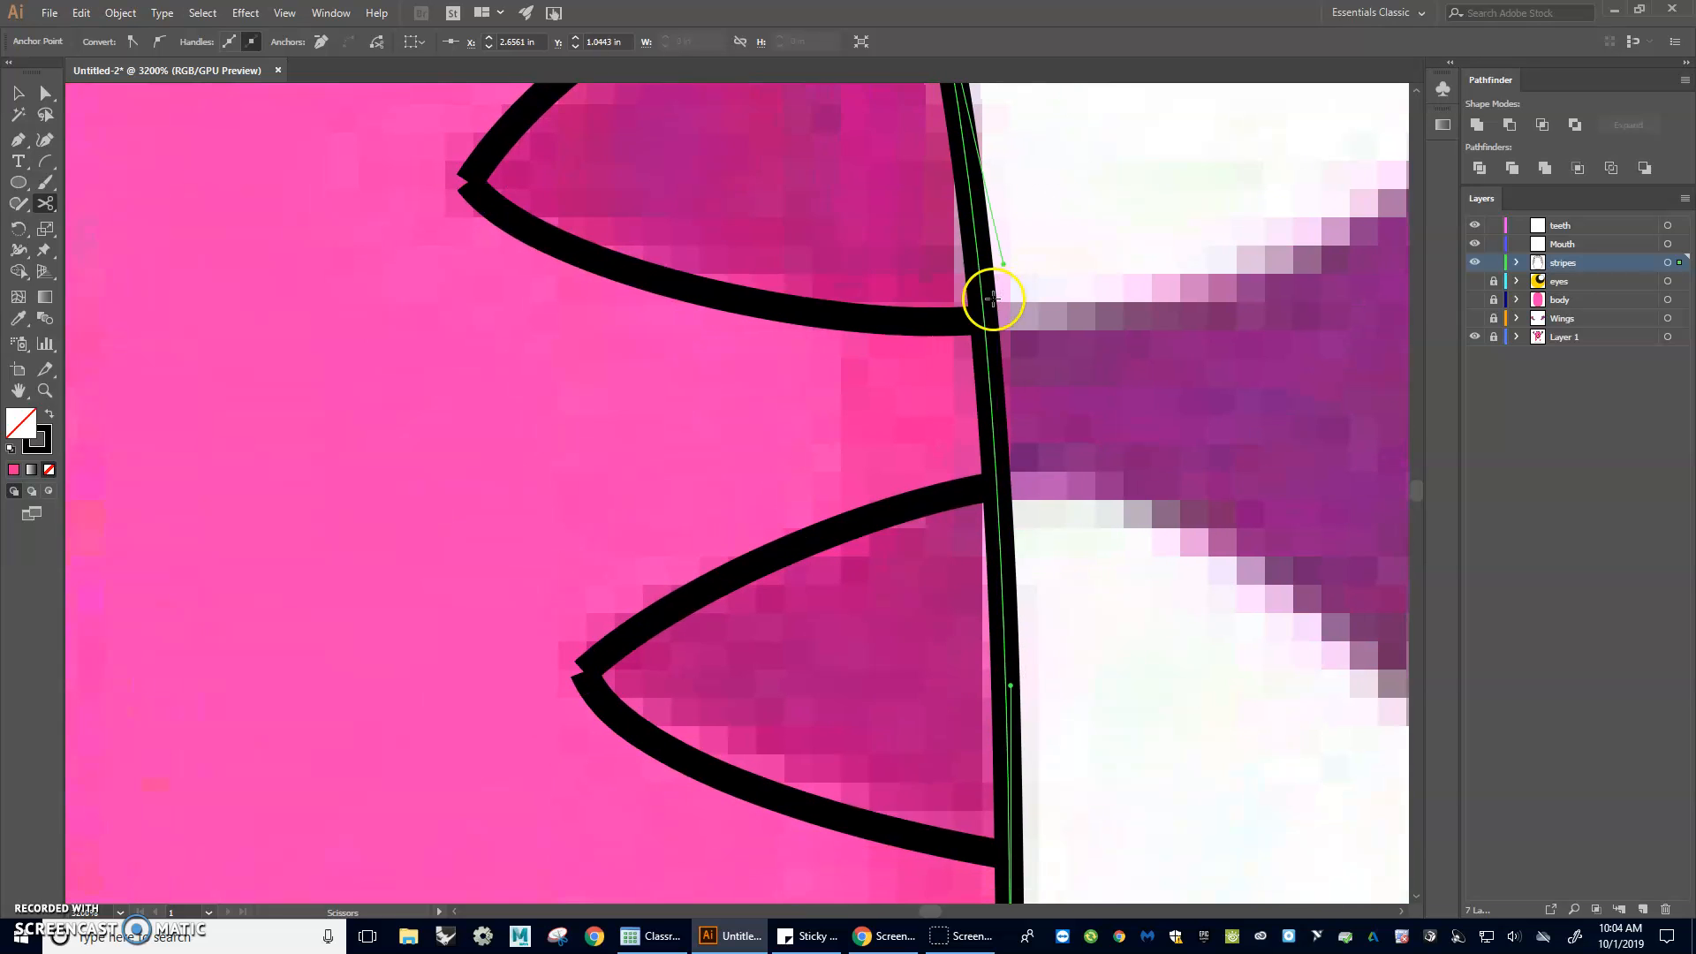
pyautogui.click(995, 487)
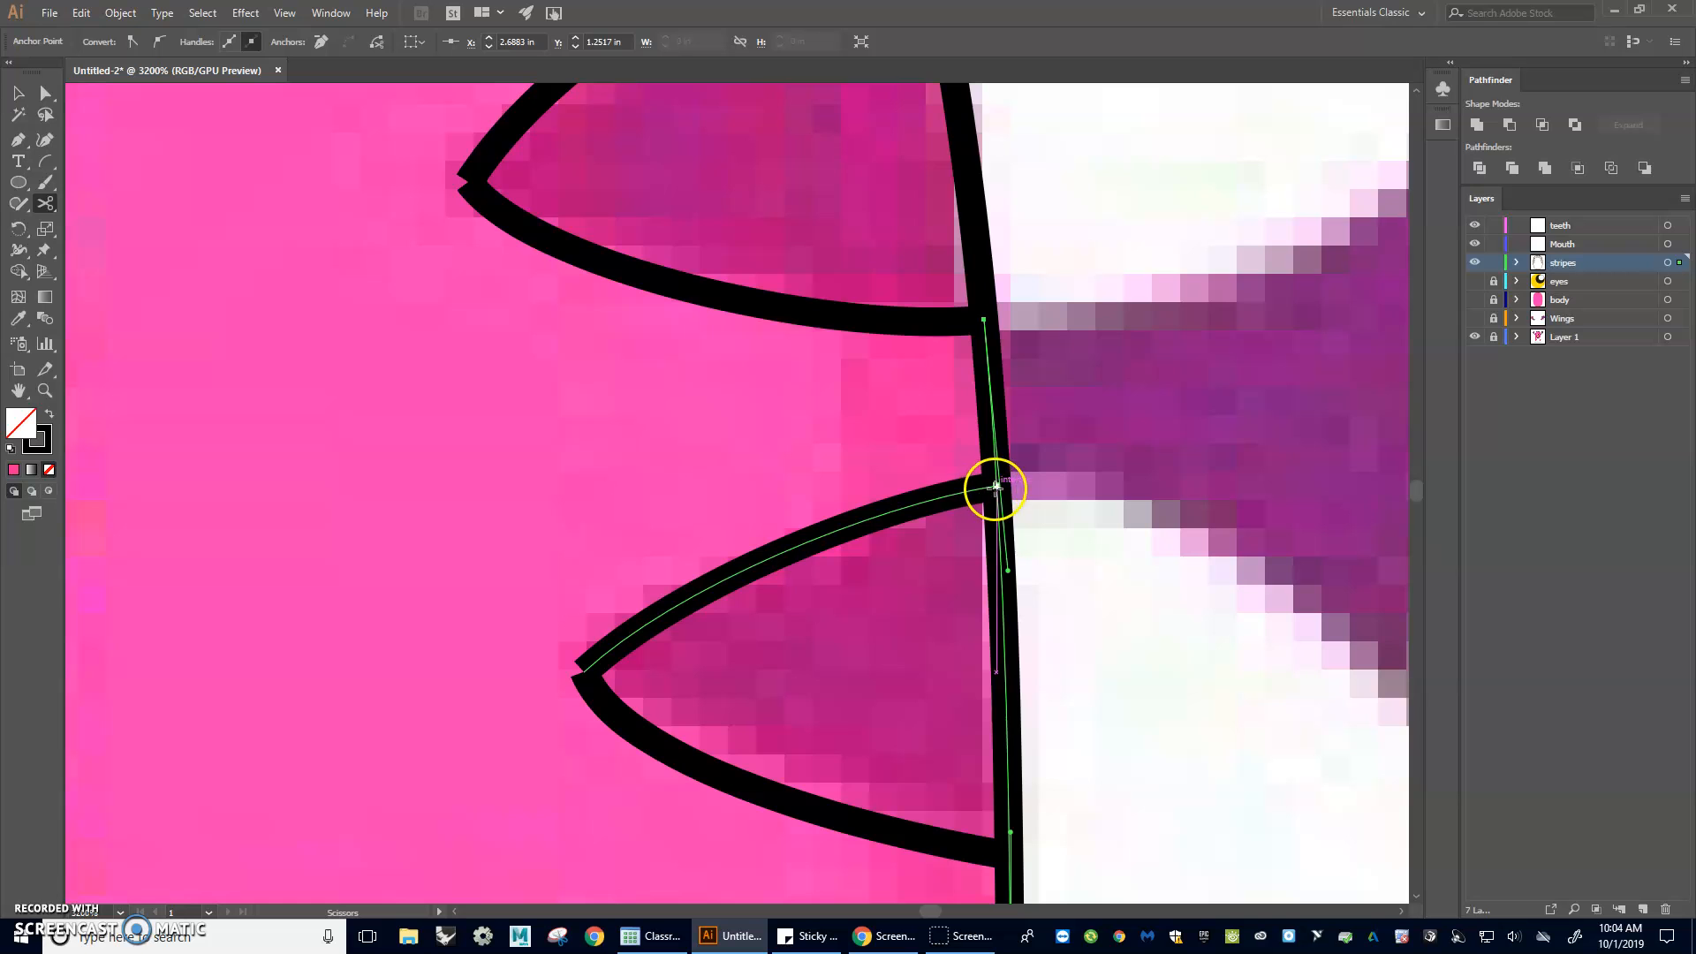
pyautogui.click(1010, 856)
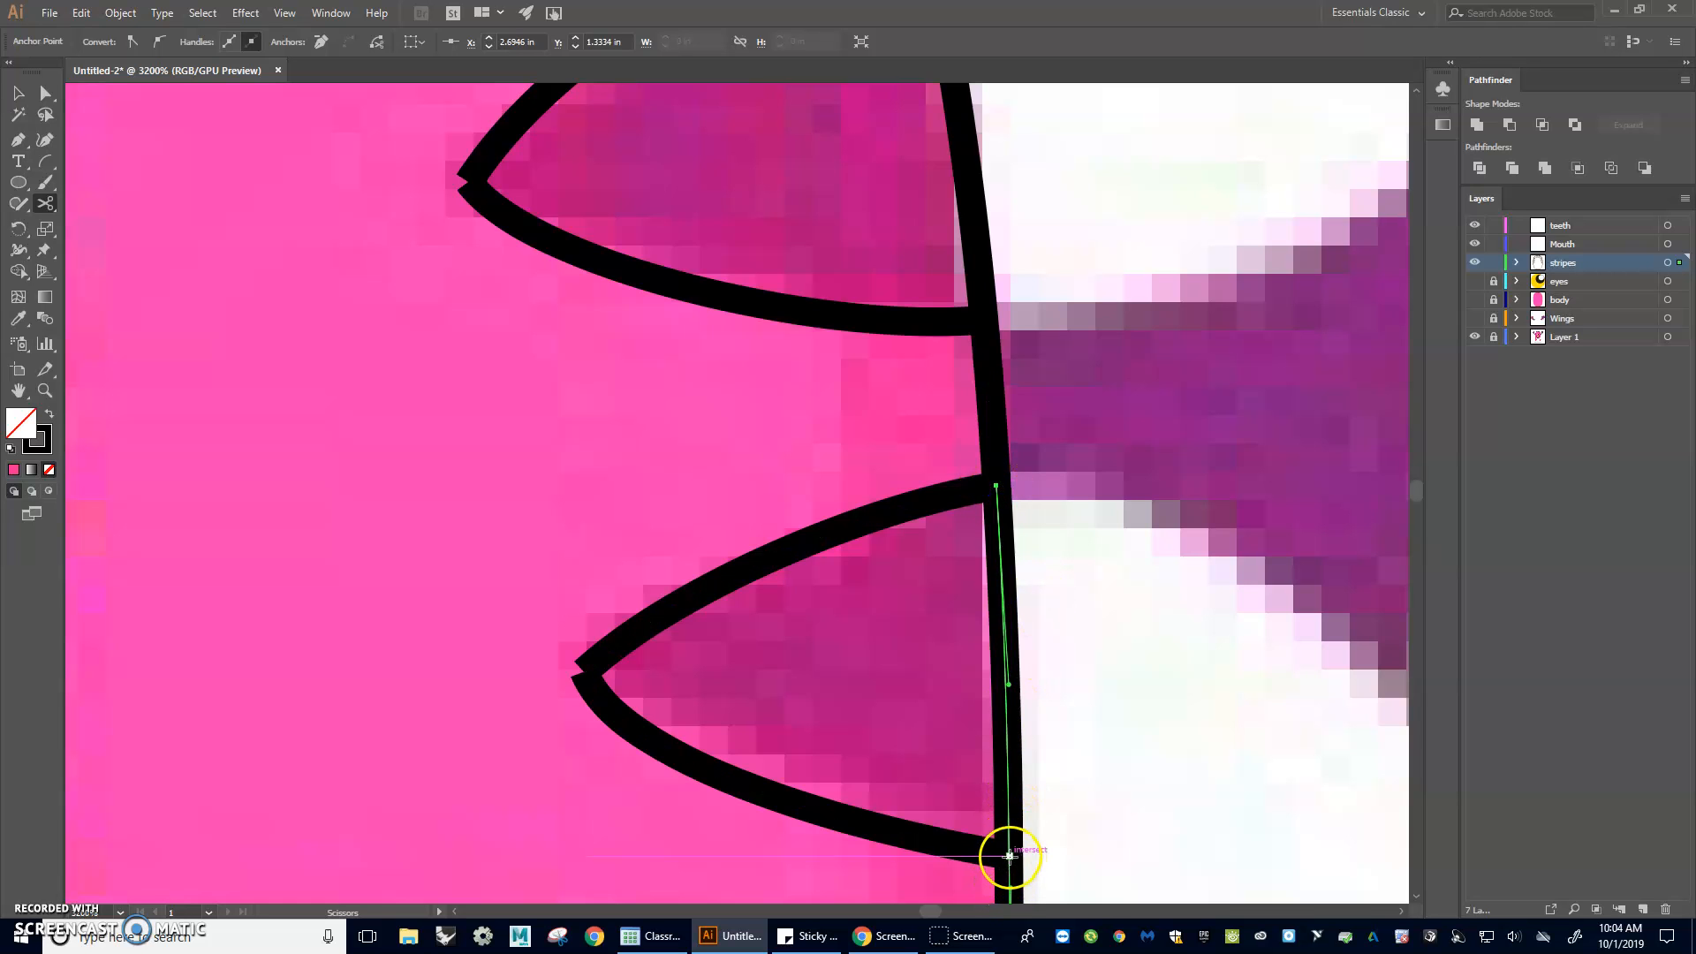
# - Try to cut the body outline where the upper arc of the lowest right stripe meets it
pyautogui.scroll(-8, 1105, 500)
pyautogui.click(1044, 467)
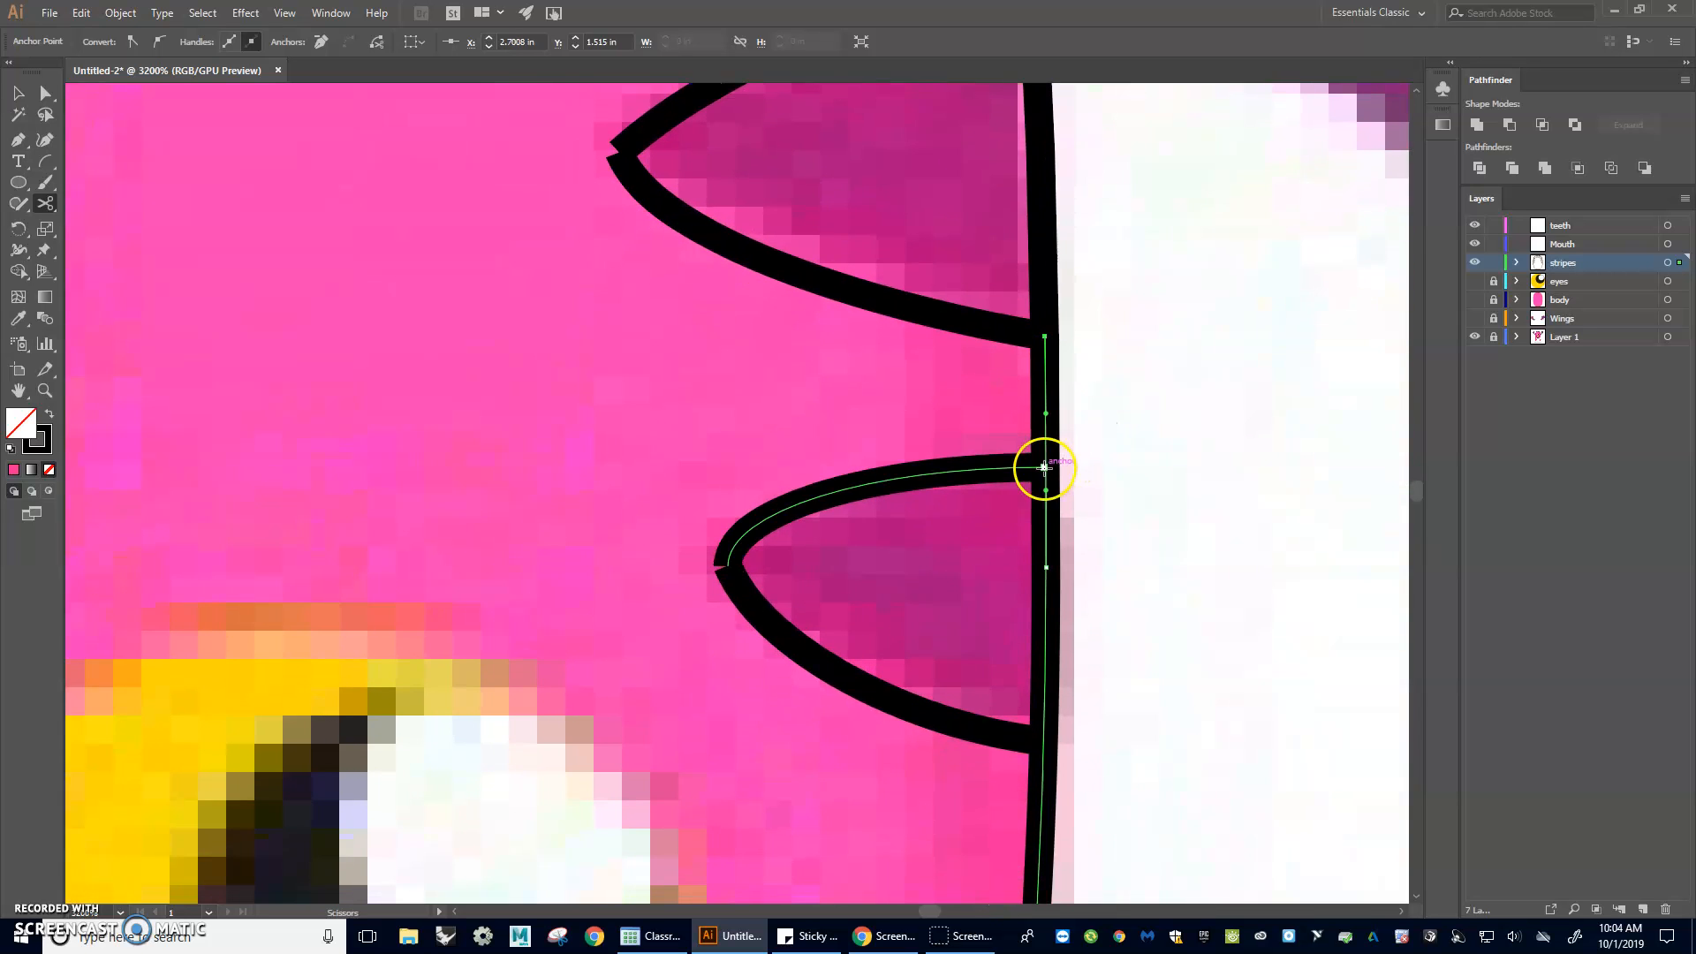
pyautogui.click(1044, 467)
pyautogui.click(1030, 491)
pyautogui.click(1039, 470)
pyautogui.click(1035, 491)
# - Move the outer end of the lowest right stripe's upper arc onto the body outline path
pyautogui.press('a')
pyautogui.scroll(5, 951, 561)
pyautogui.click(1079, 279)
pyautogui.moveTo(1176, 279); pyautogui.dragTo(1181, 276)
# - Cut the remaining body outline at both ends of the lowest right-side stripe
pyautogui.press('v')
pyautogui.click(1184, 237)
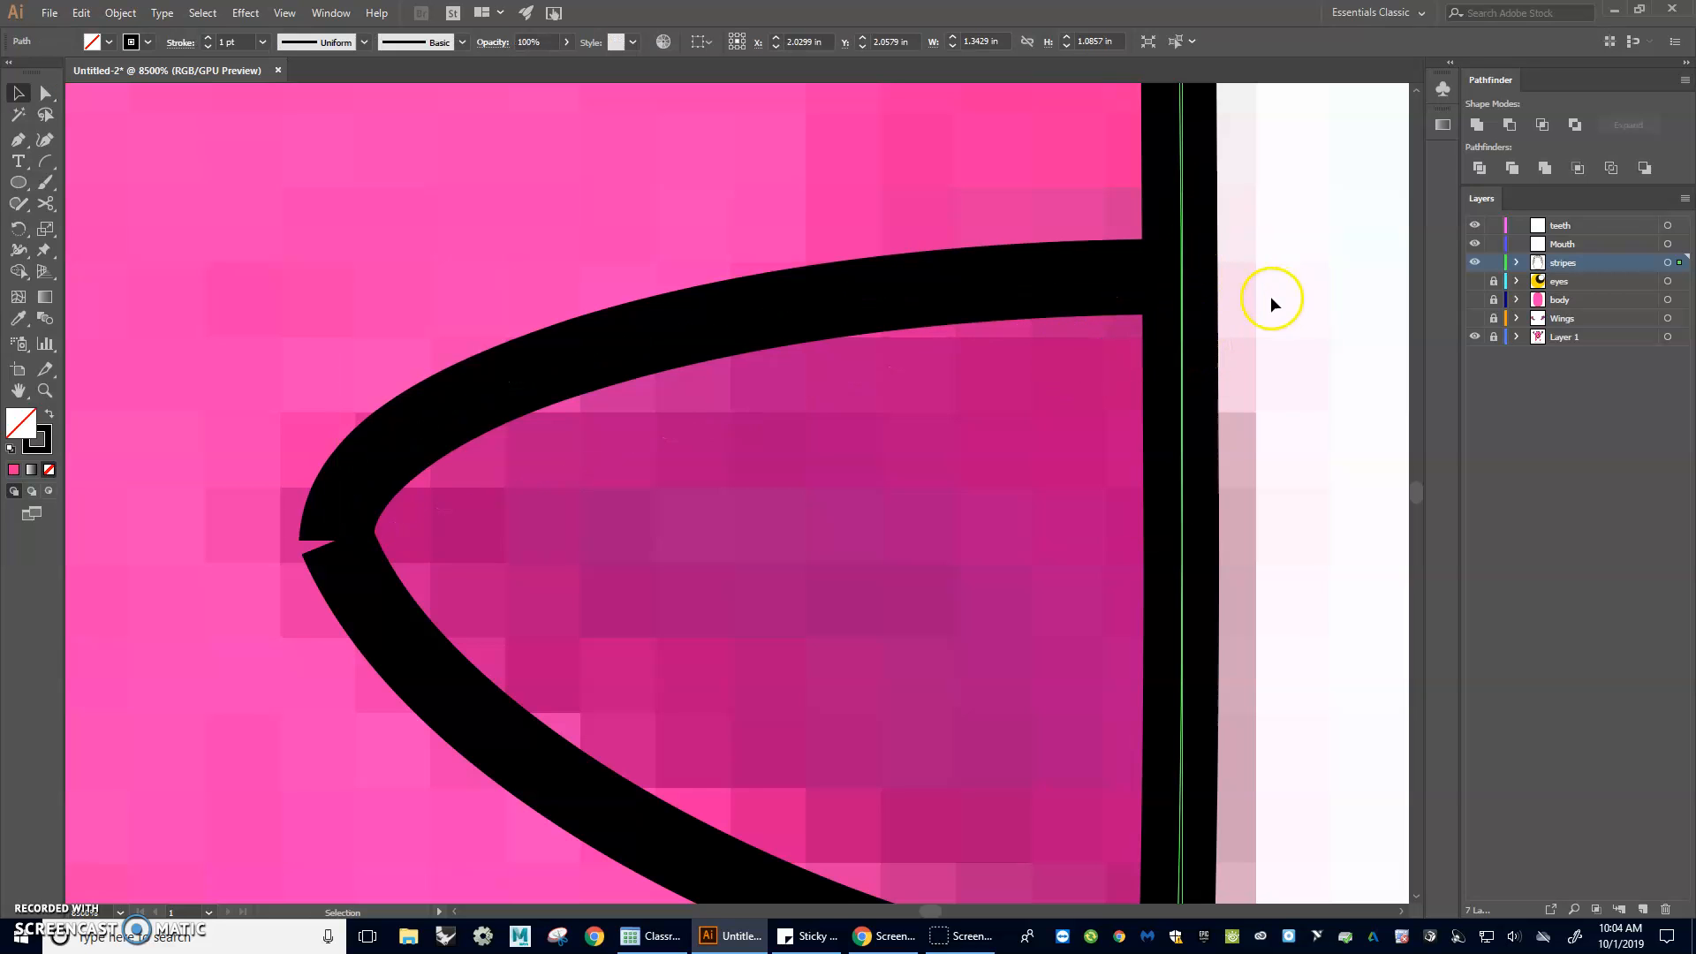
pyautogui.scroll(-2, 1254, 321)
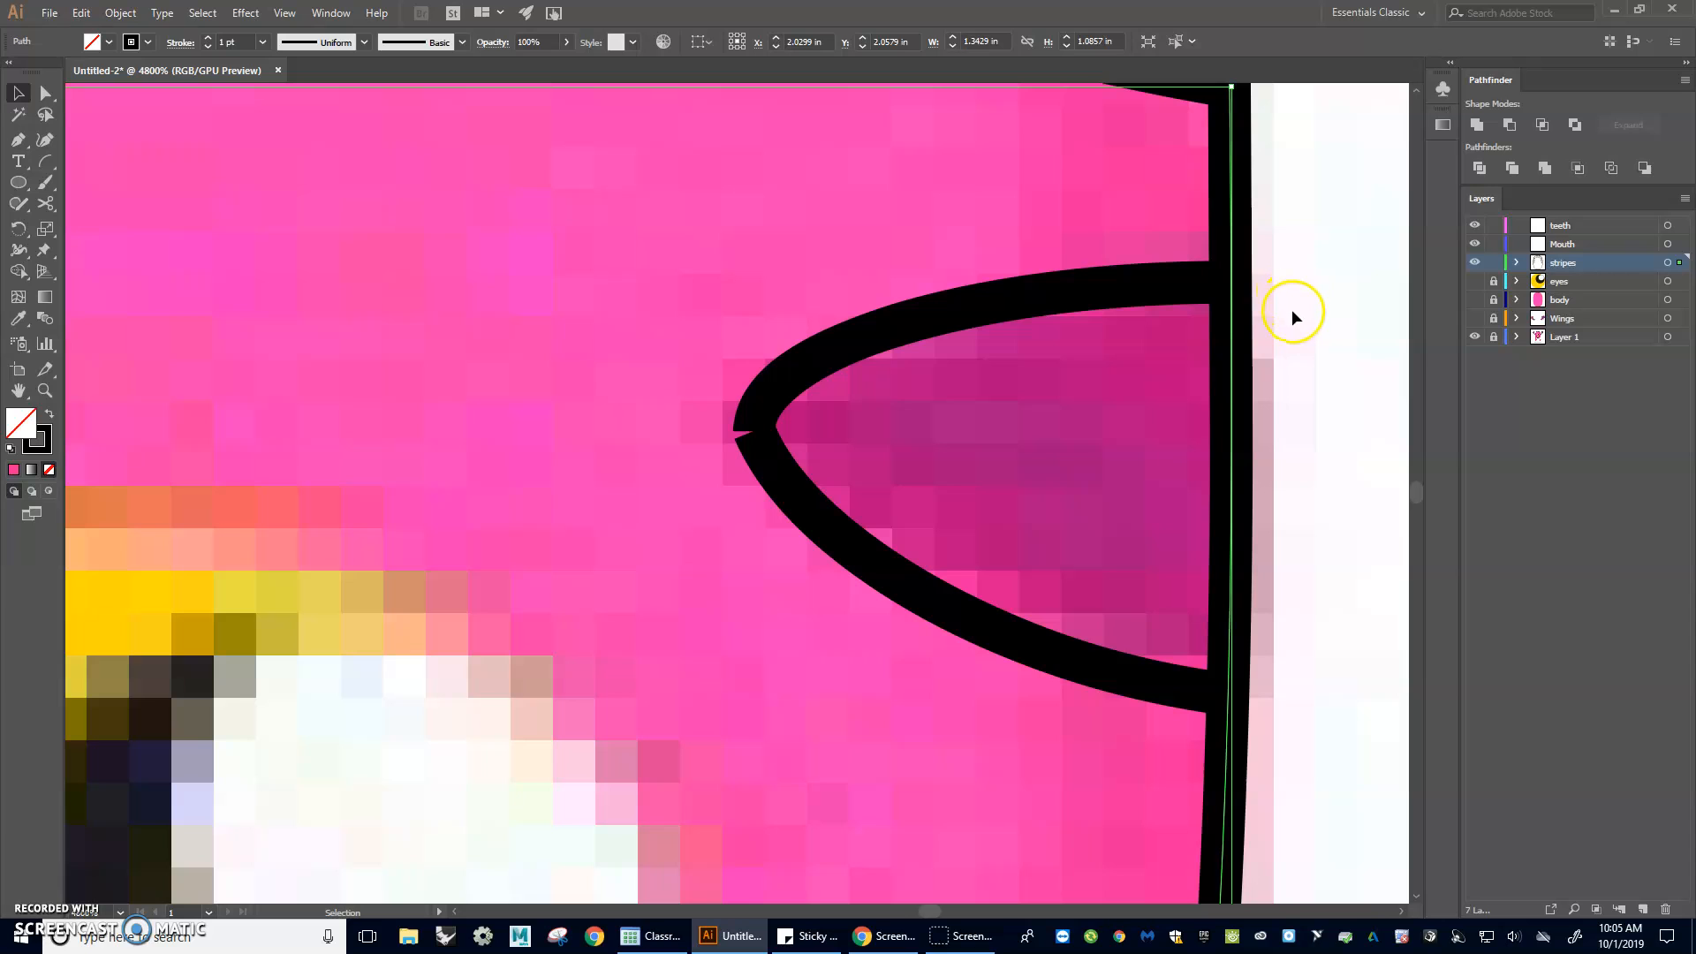
pyautogui.press('c')
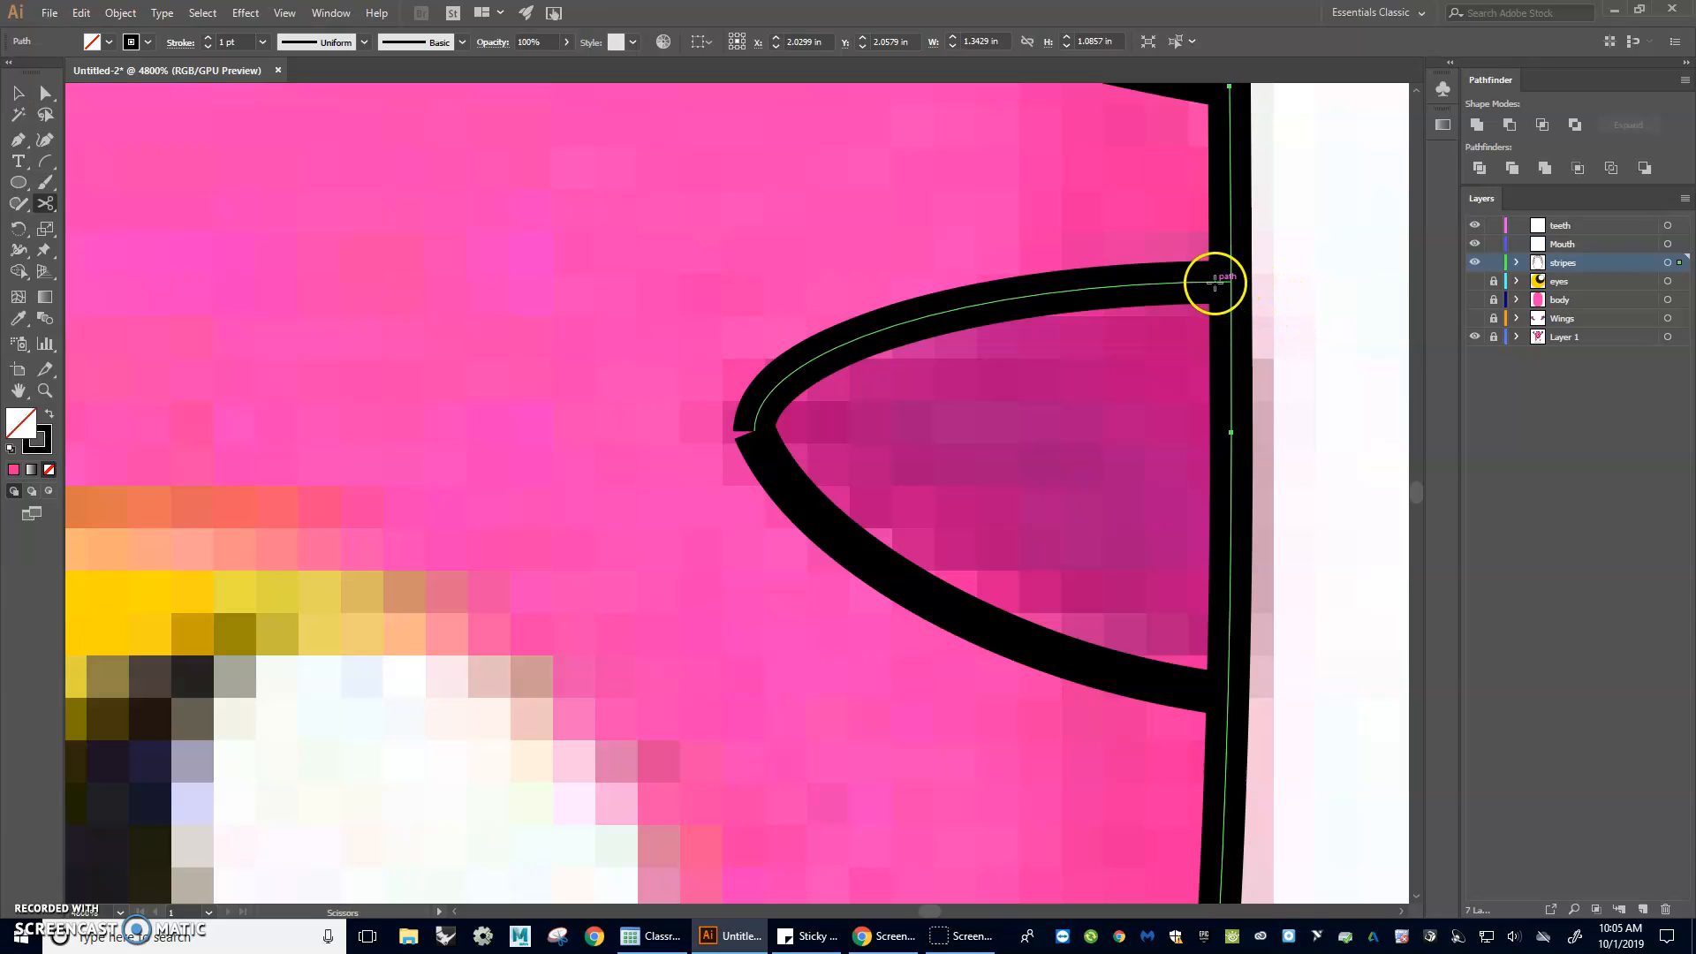
pyautogui.click(1219, 286)
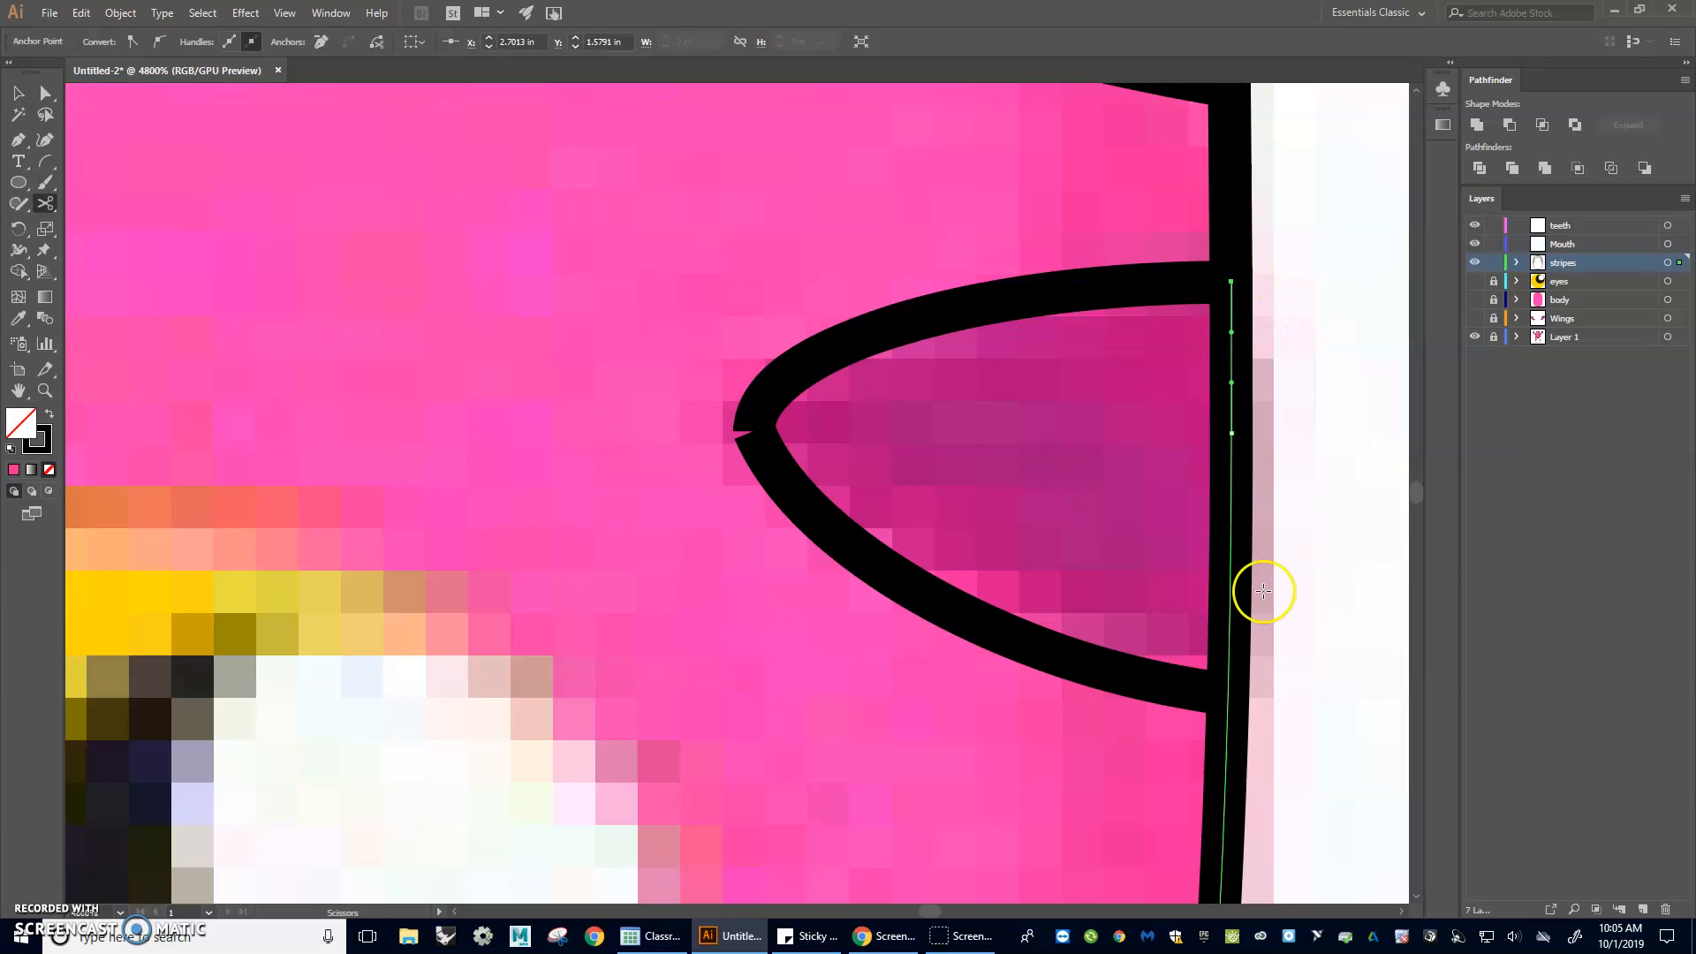
pyautogui.click(1228, 693)
# - Delete the lower part of the body outline running below the two lowest stripes
pyautogui.scroll(-5, 1277, 707)
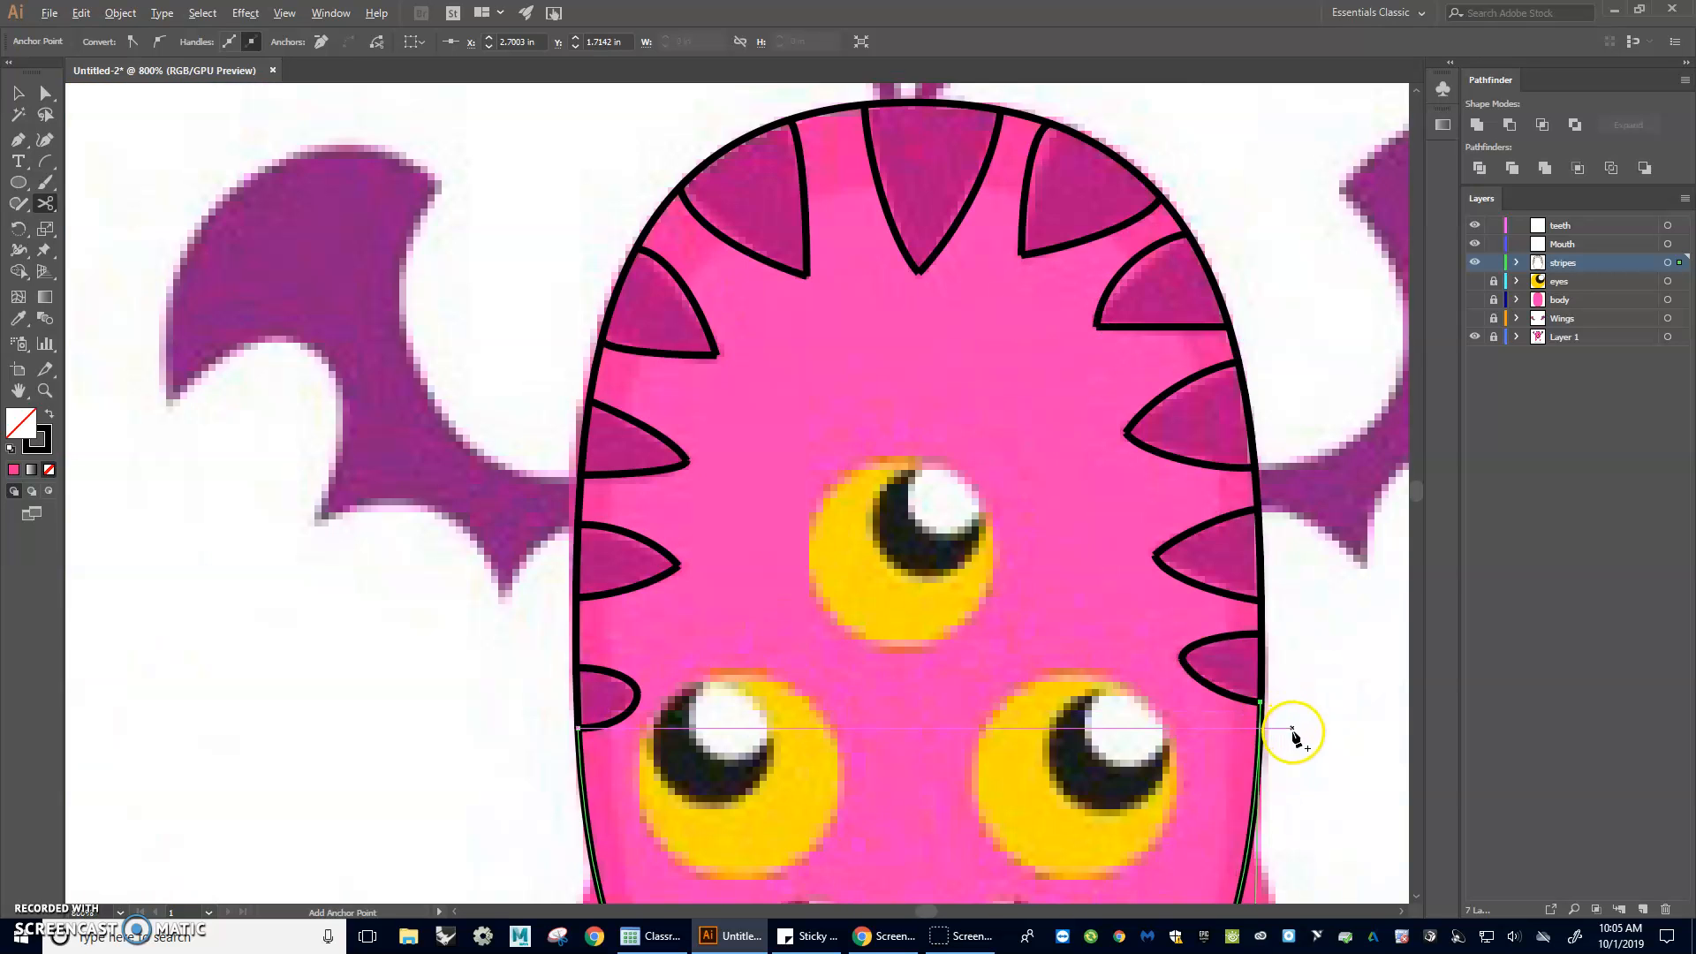
pyautogui.scroll(-2, 1292, 738)
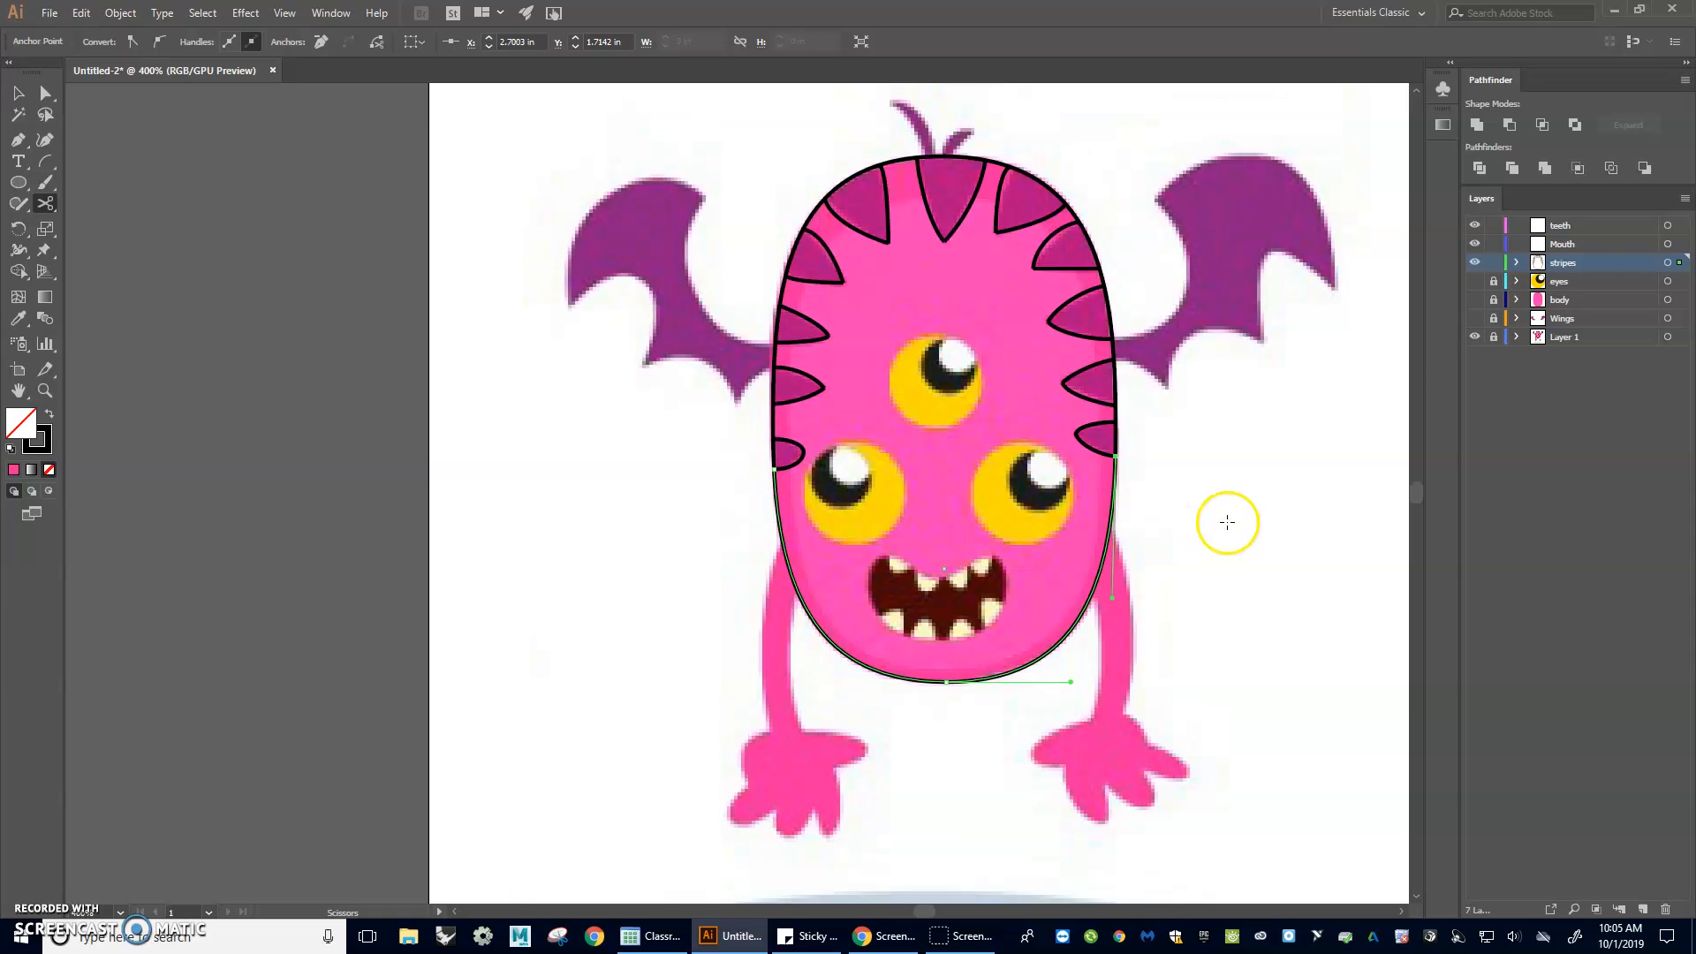
pyautogui.press('v')
pyautogui.click(1050, 651)
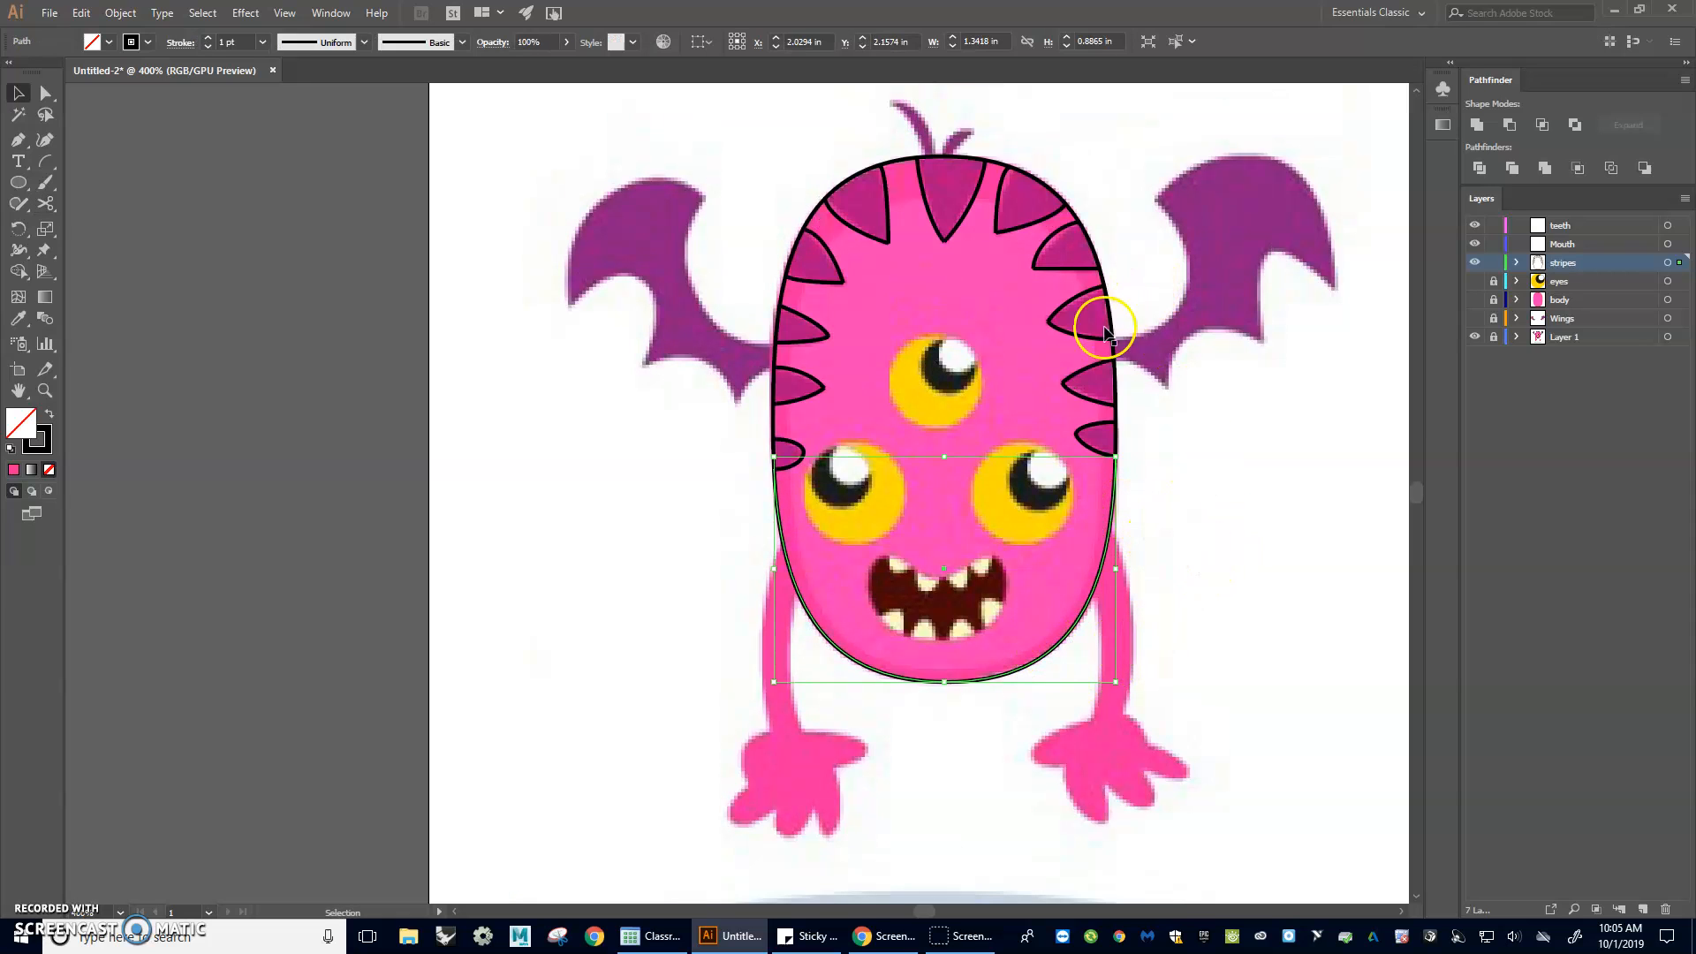
pyautogui.press('Delete')
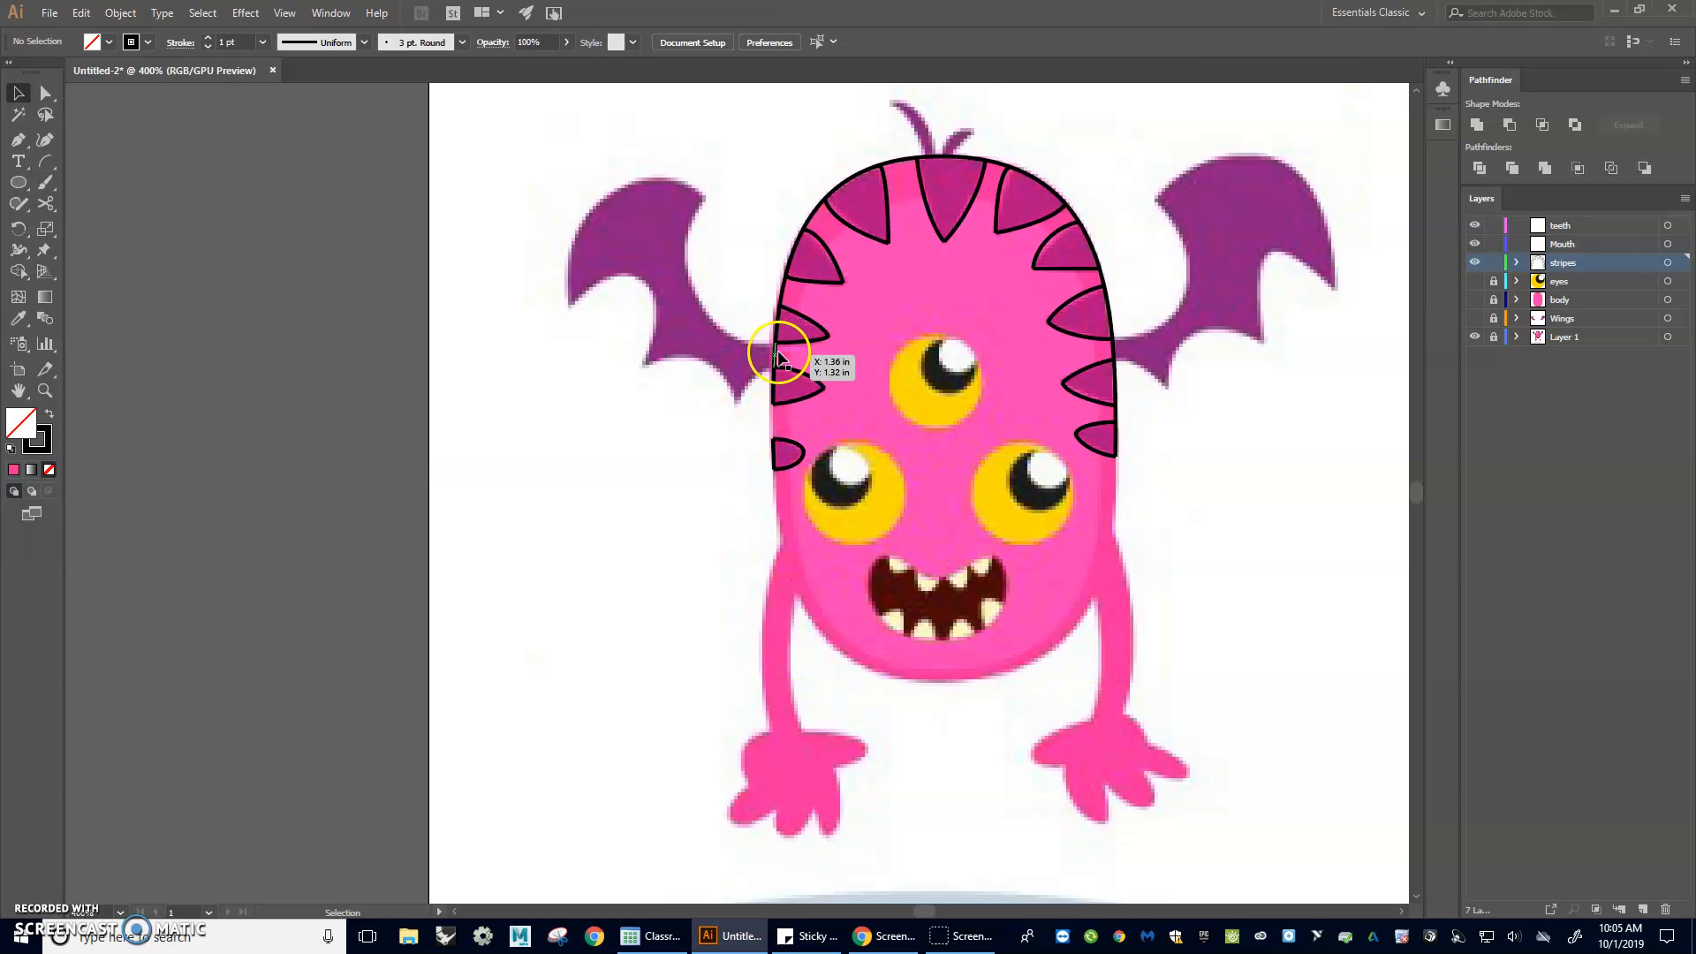
# - Delete the outline segments between the left-side stripes up to the centre stripe
pyautogui.press('Delete')
pyautogui.click(781, 292)
pyautogui.press('Delete')
pyautogui.click(811, 213)
pyautogui.press('Delete')
pyautogui.click(898, 161)
pyautogui.press('Delete')
# - Delete the outline segments between the centre stripe and the lowest right-side stripe
pyautogui.click(998, 162)
pyautogui.press('Delete')
pyautogui.click(1073, 213)
pyautogui.press('Delete')
pyautogui.click(1104, 277)
pyautogui.press('Delete')
pyautogui.click(1115, 349)
pyautogui.press('Delete')
pyautogui.click(1117, 415)
pyautogui.press('Delete')
# - Join the open ends of the two lowest right-side stripes so each becomes a closed path
pyautogui.moveTo(1173, 454); pyautogui.dragTo(1047, 464)
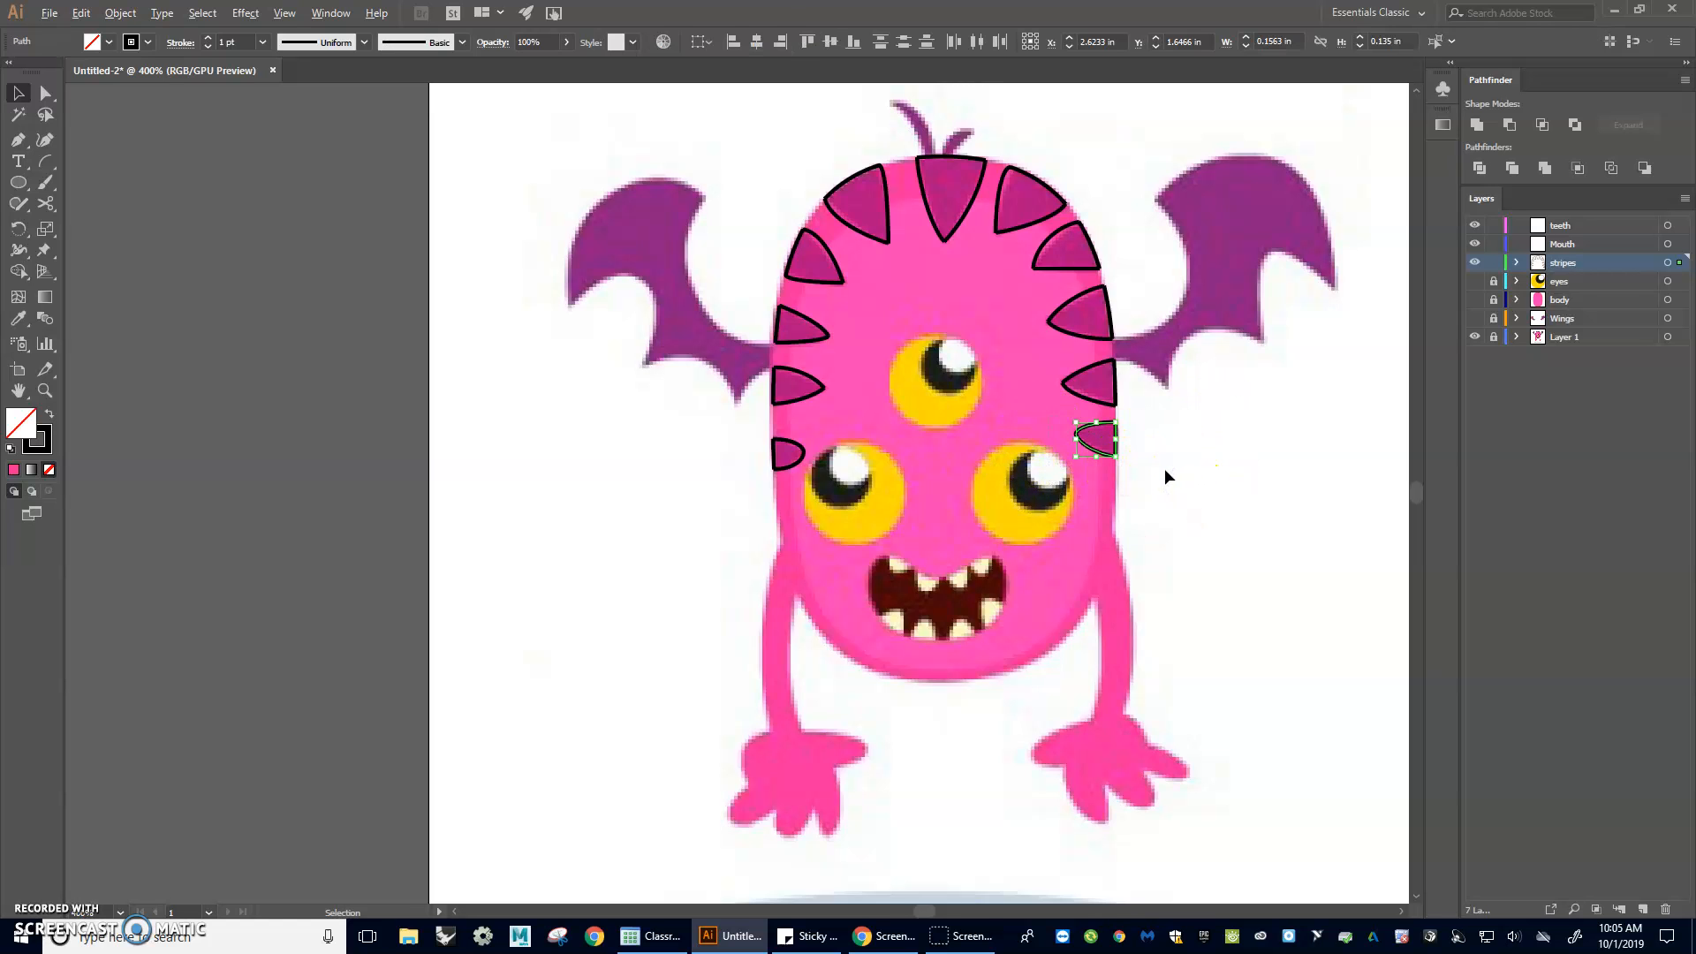
pyautogui.scroll(2, 1164, 469)
pyautogui.click(996, 431)
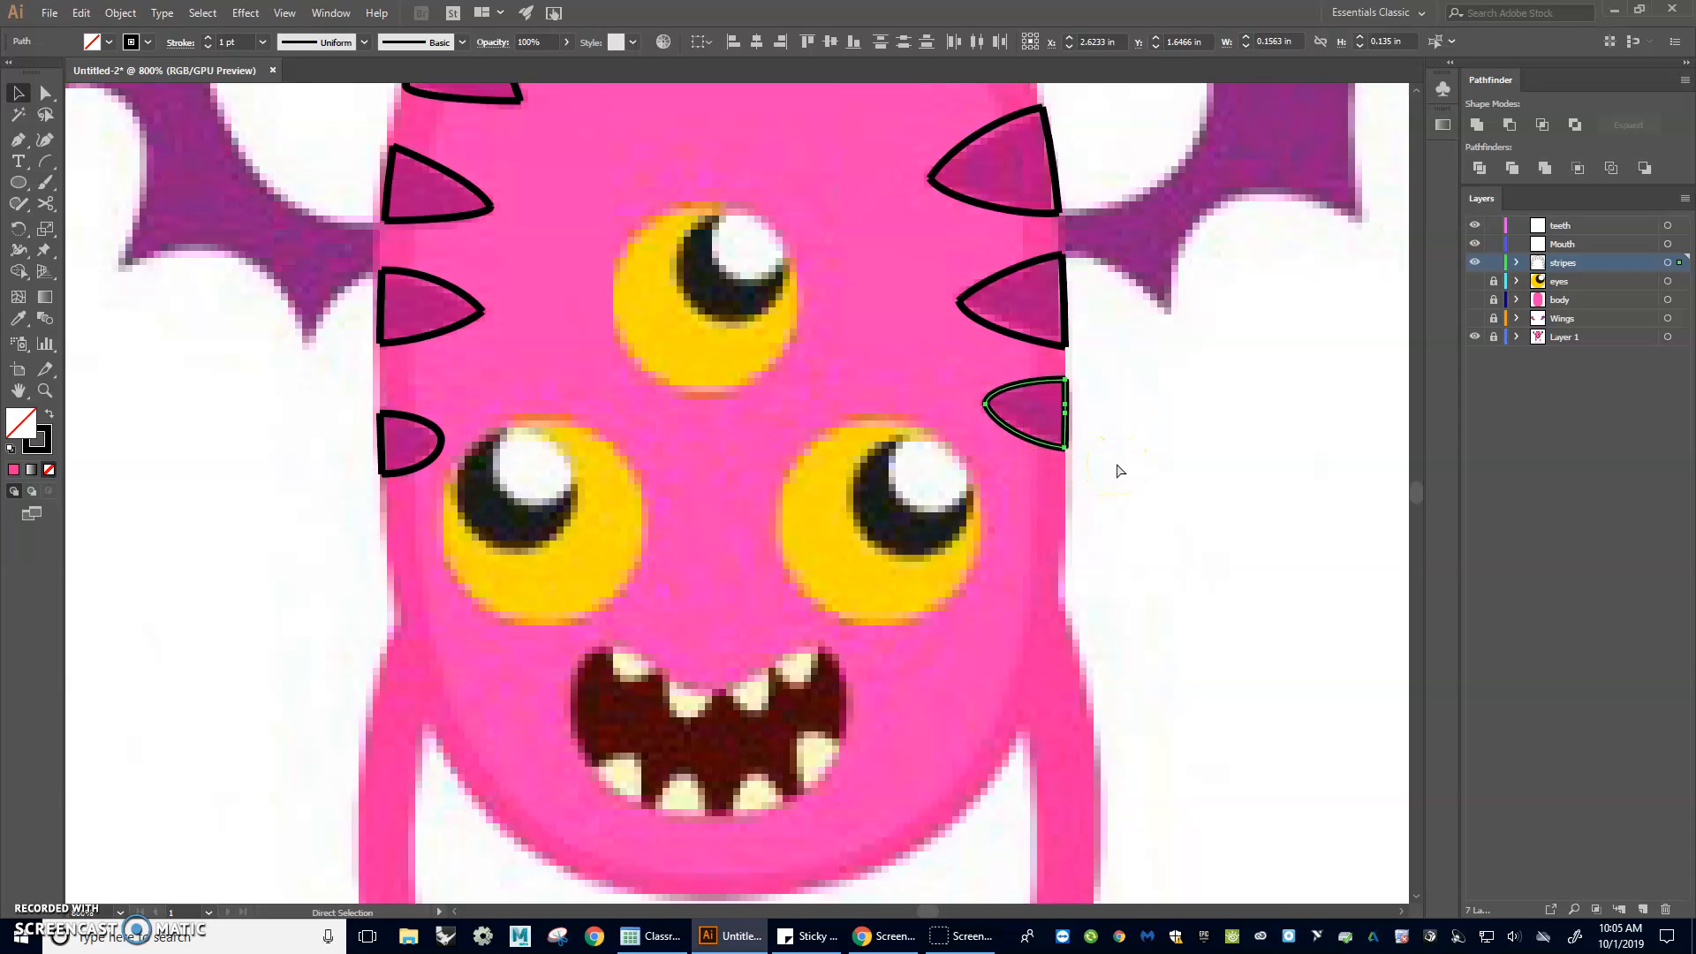
pyautogui.hotkey('ctrl', 'j')
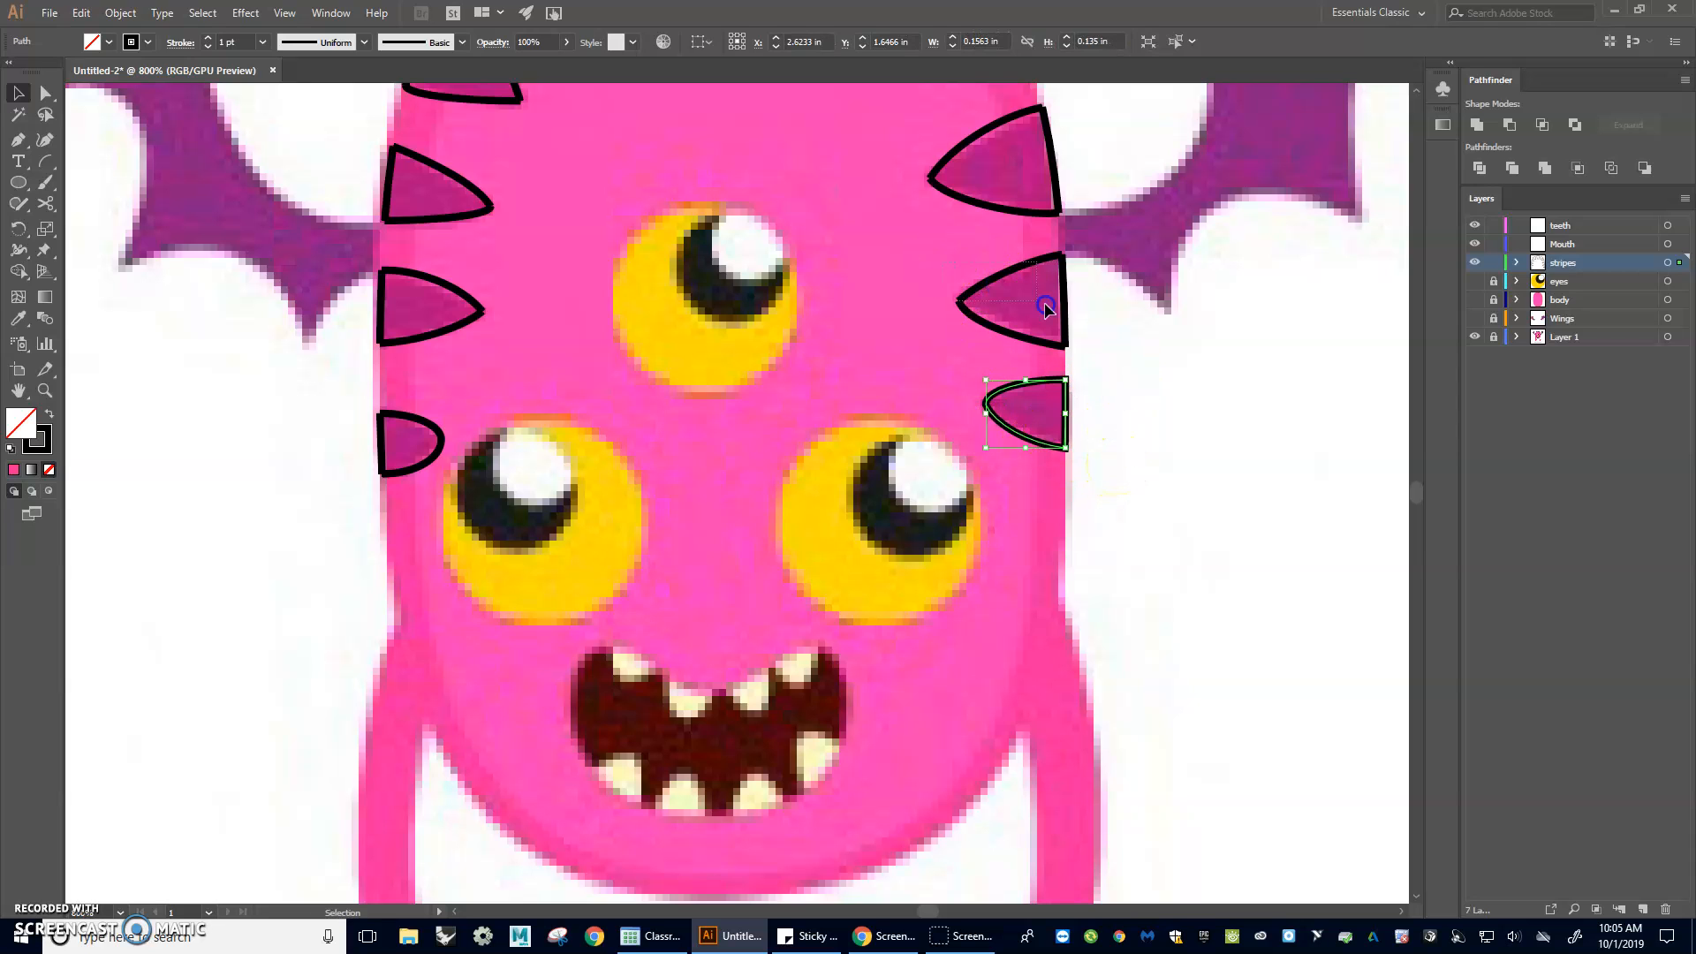
pyautogui.moveTo(1110, 348); pyautogui.dragTo(1095, 397)
pyautogui.hotkey('ctrl', 'j')
pyautogui.scroll(2, 1112, 329)
pyautogui.scroll(1, 1112, 329)
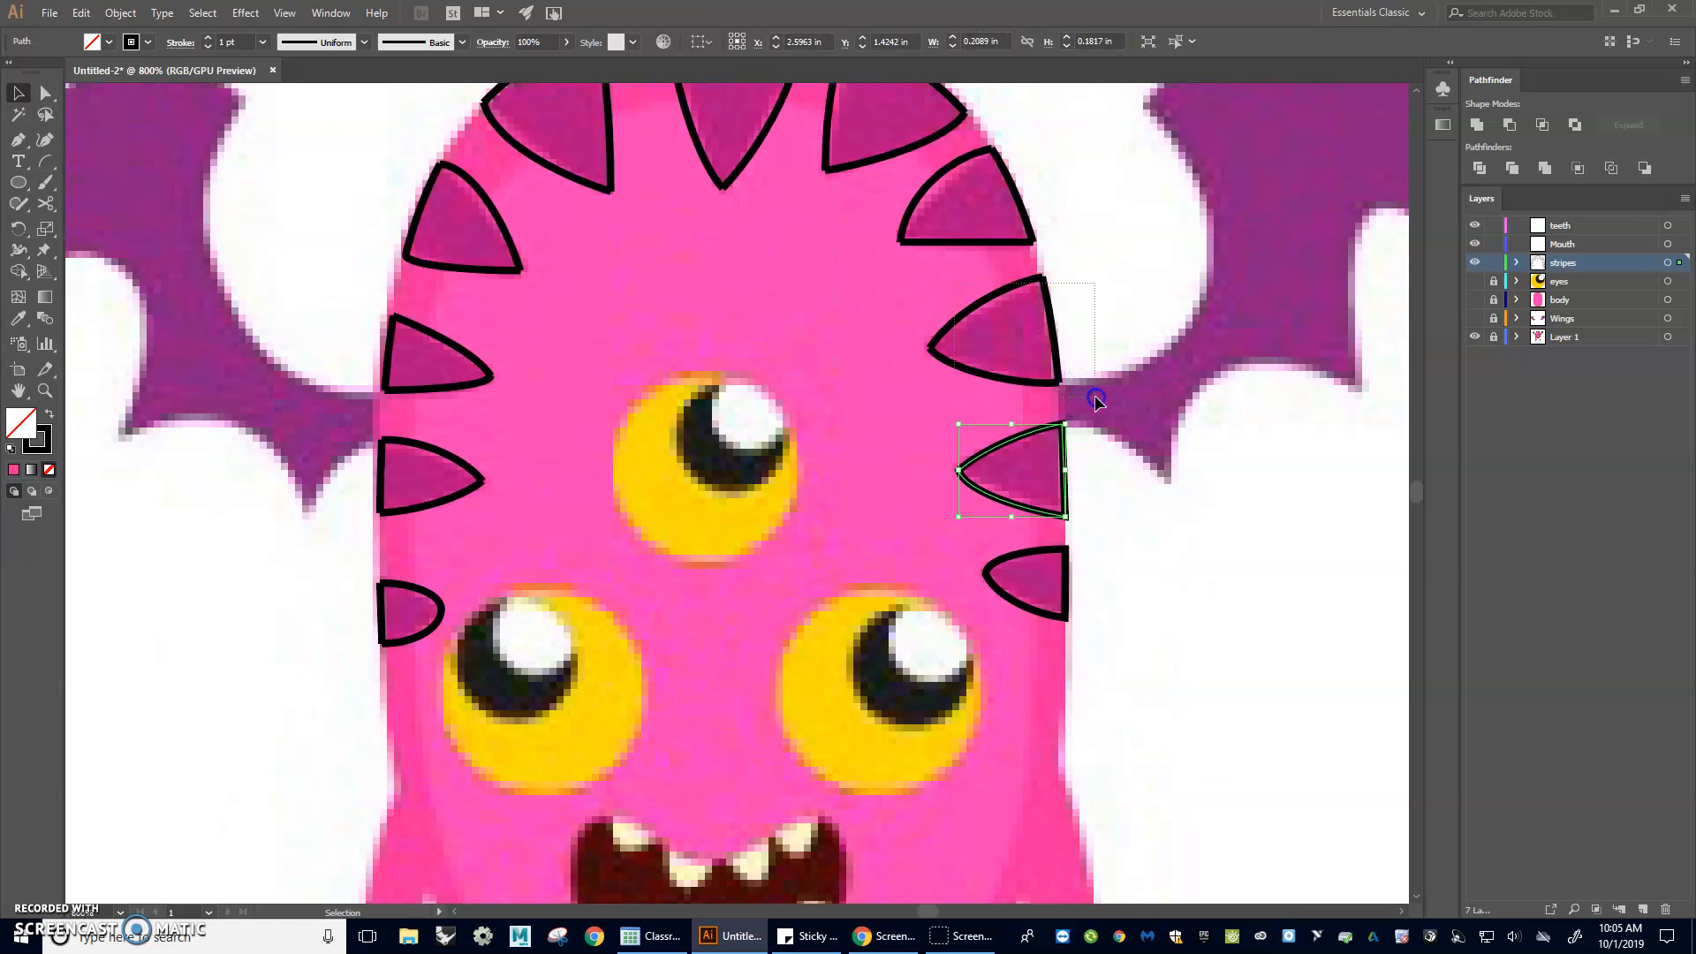
# - Close the paths of the upper right-side stripes and the centre stripe by joining their open ends
pyautogui.press('v')
pyautogui.moveTo(909, 169); pyautogui.dragTo(1073, 254)
pyautogui.scroll(3, 1045, 261)
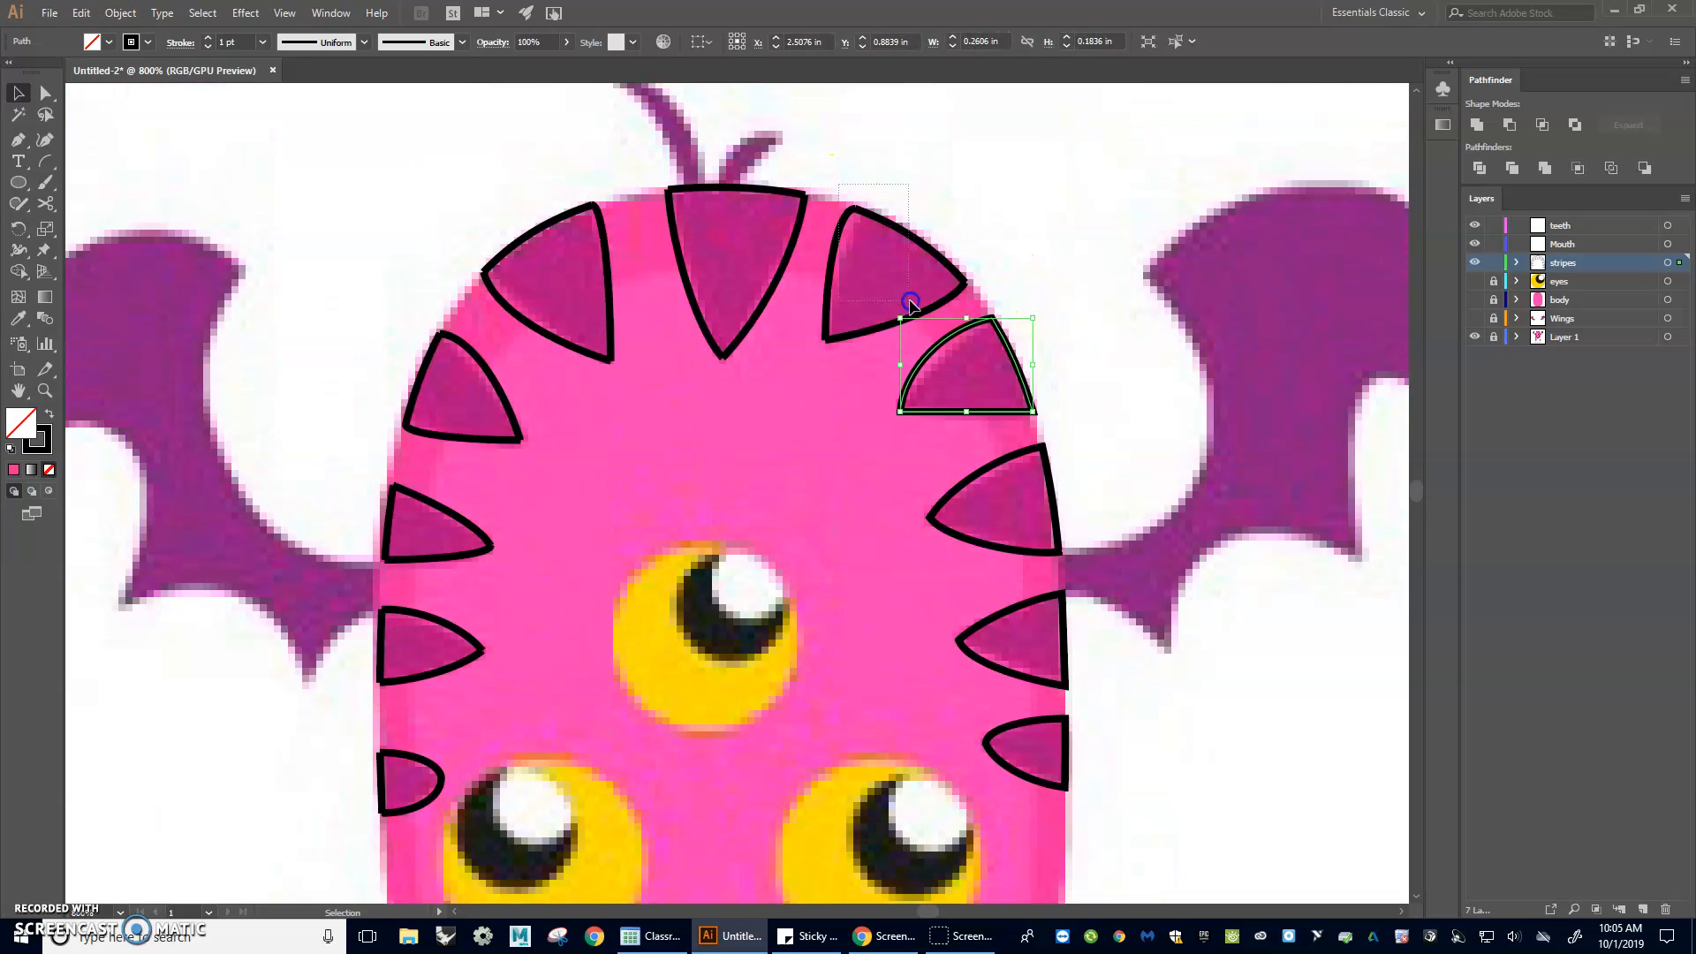
pyautogui.moveTo(925, 337); pyautogui.dragTo(925, 334)
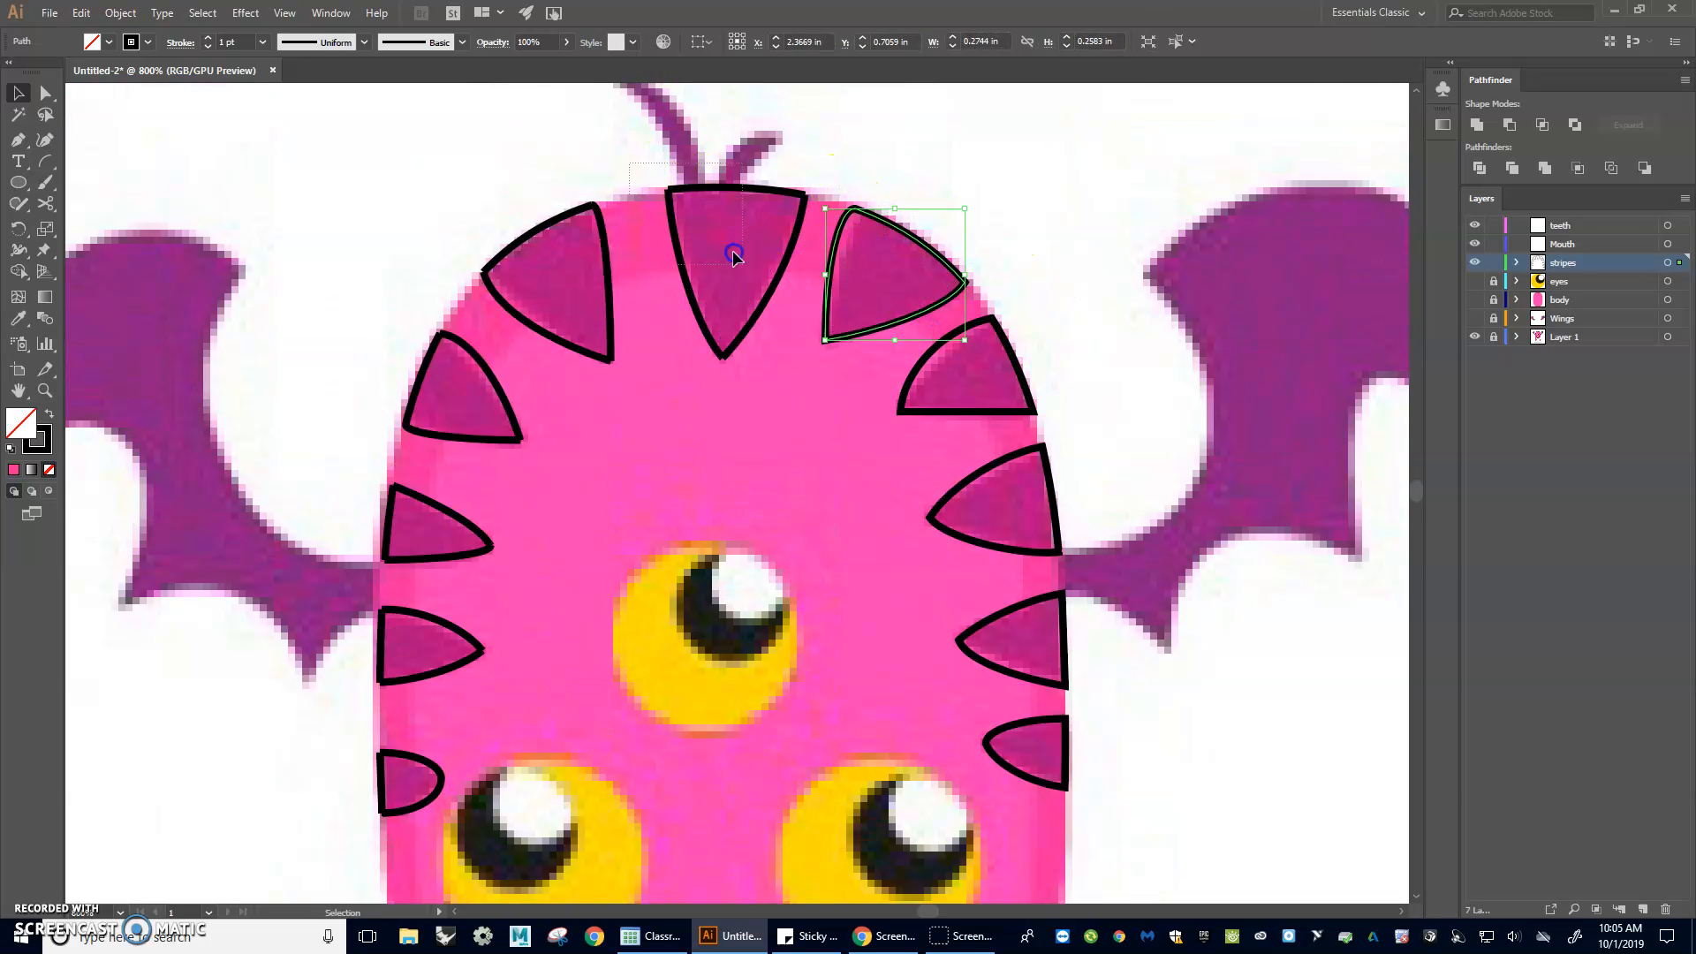
pyautogui.moveTo(782, 334); pyautogui.dragTo(781, 332)
# - Join the open ends of the two uppermost left-side stripes into closed paths
pyautogui.moveTo(492, 228); pyautogui.dragTo(563, 302)
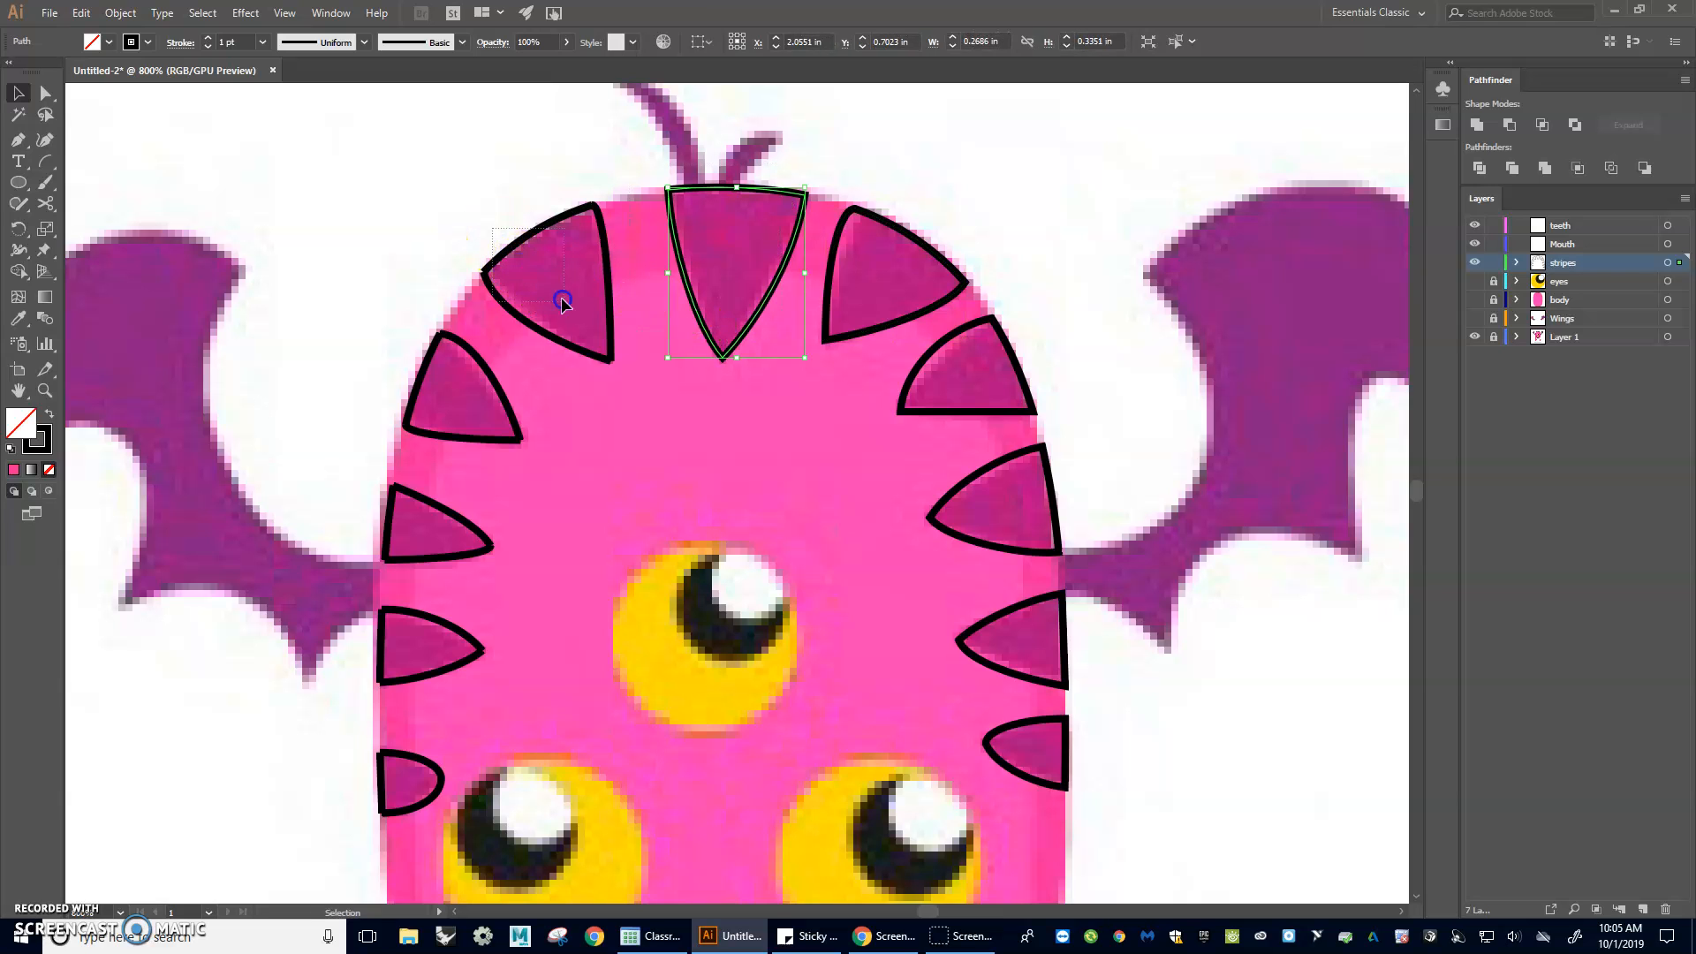
pyautogui.moveTo(633, 356); pyautogui.dragTo(618, 357)
pyautogui.moveTo(384, 357); pyautogui.dragTo(533, 437)
pyautogui.press('v')
pyautogui.moveTo(485, 571)
pyautogui.mouseDown()
pyautogui.moveTo(511, 576)
pyautogui.moveTo(352, 697)
pyautogui.mouseUp()
pyautogui.press('j')
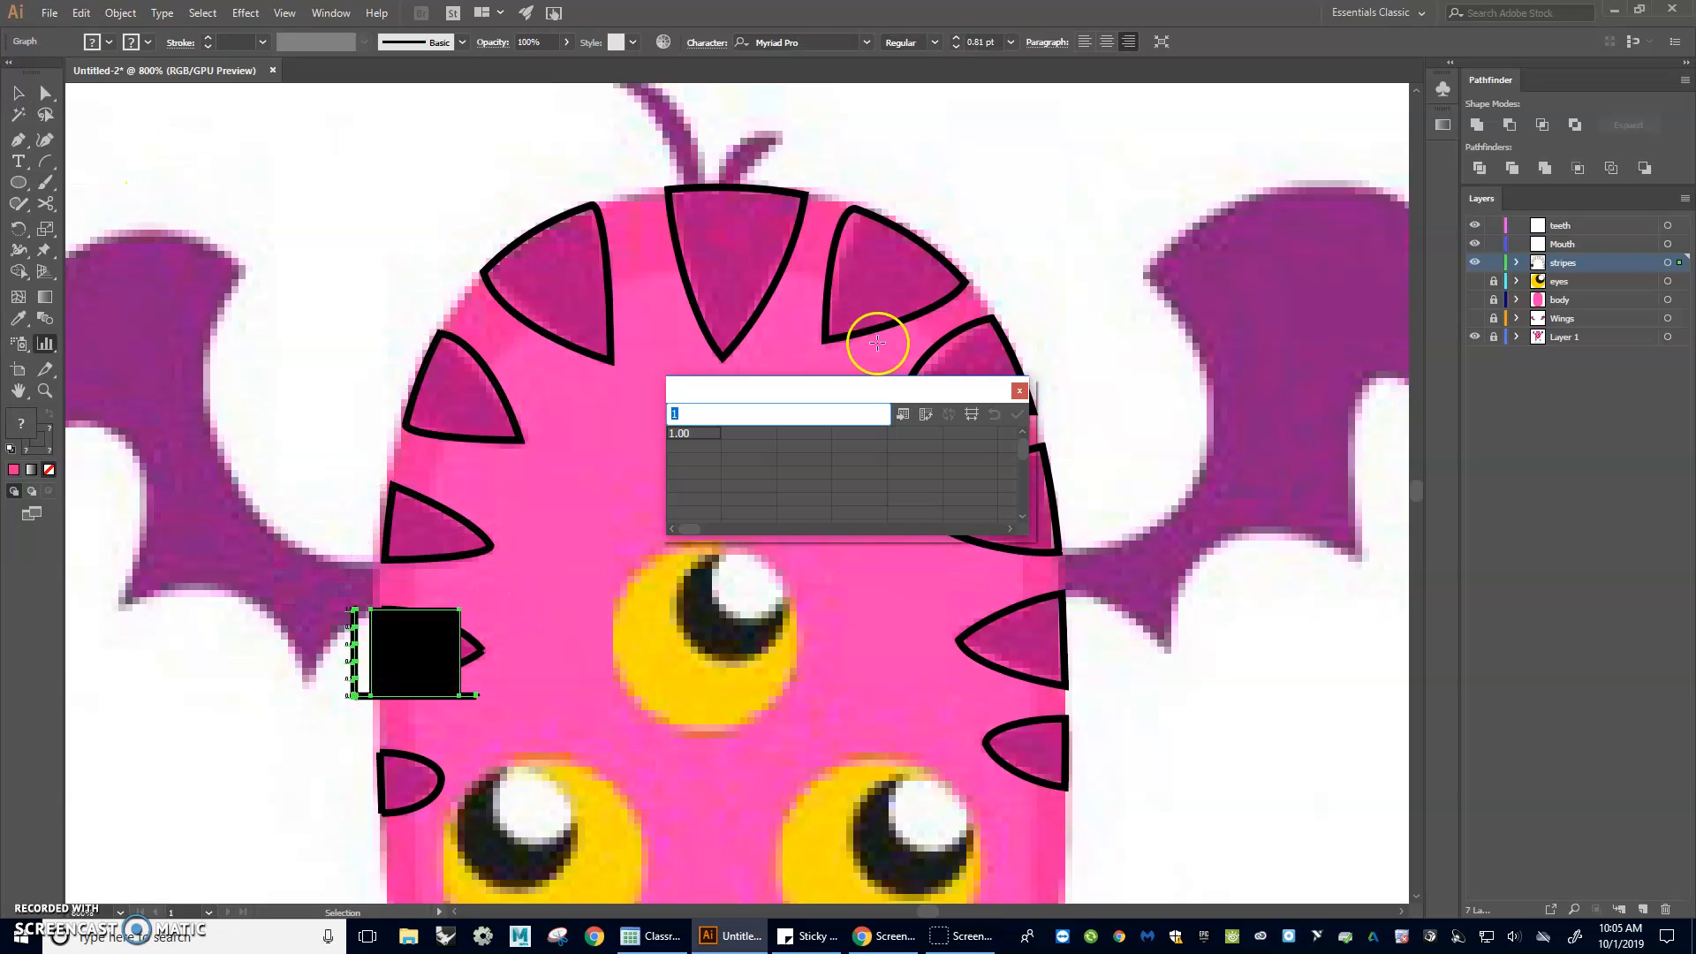
pyautogui.click(1020, 389)
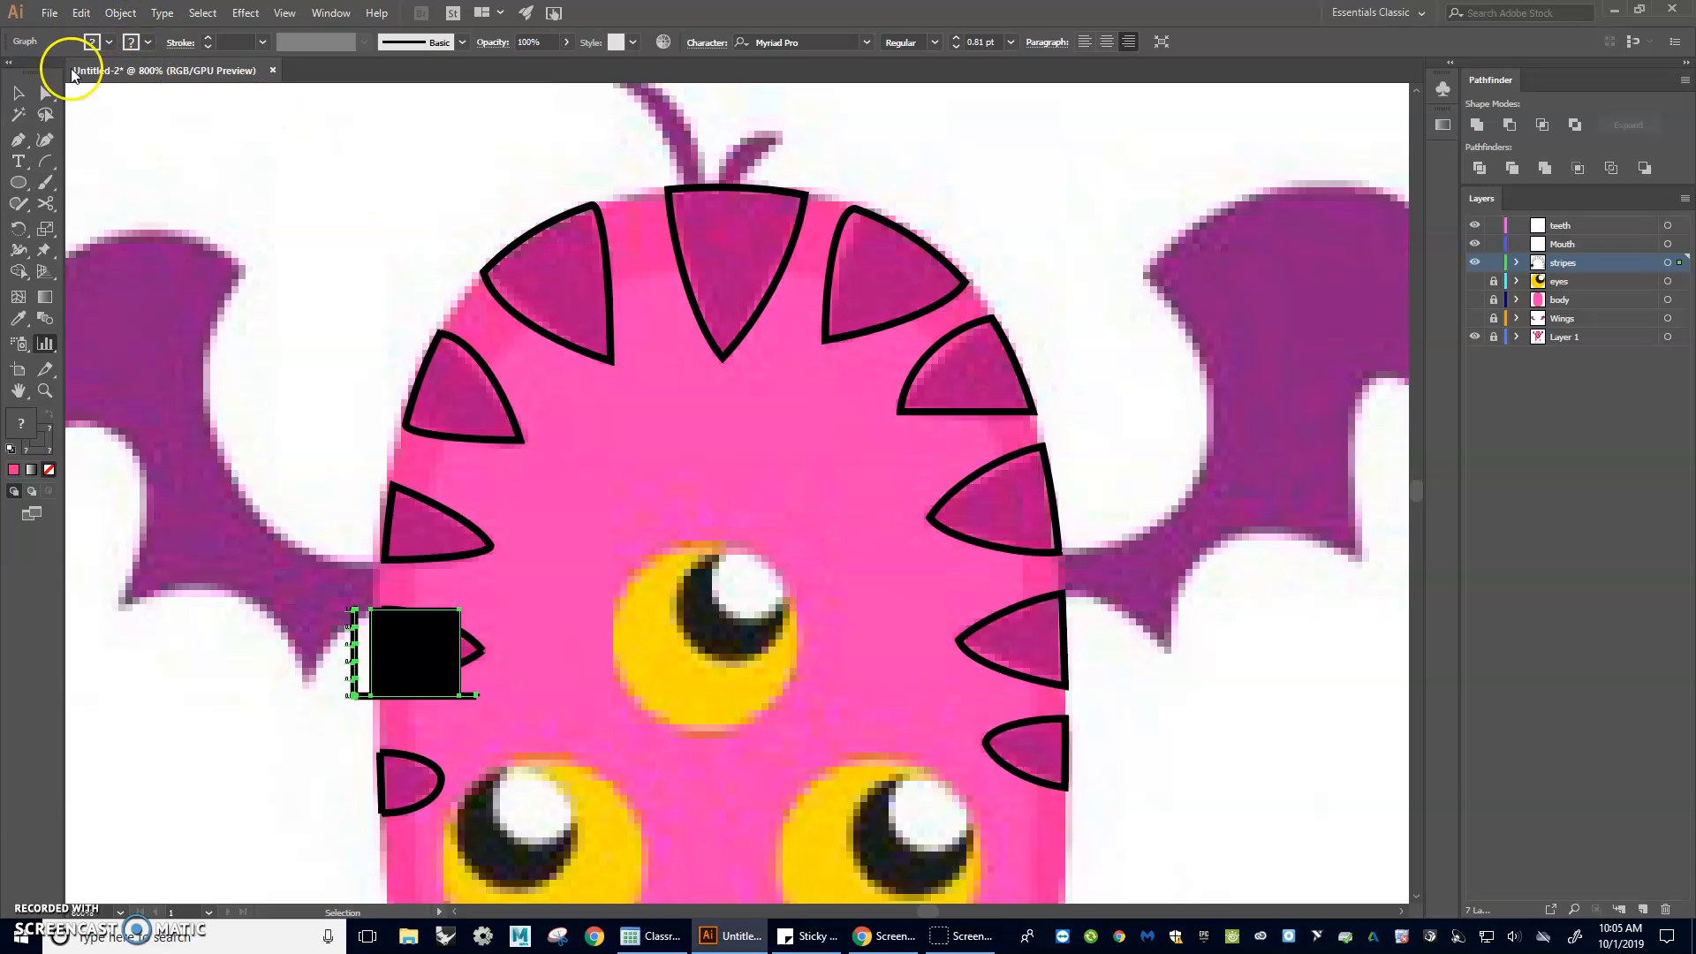
pyautogui.hotkey('ctrl', 'z')
# - Join the open ends of the three lower left-side stripes so each forms a closed shape
pyautogui.click(18, 93)
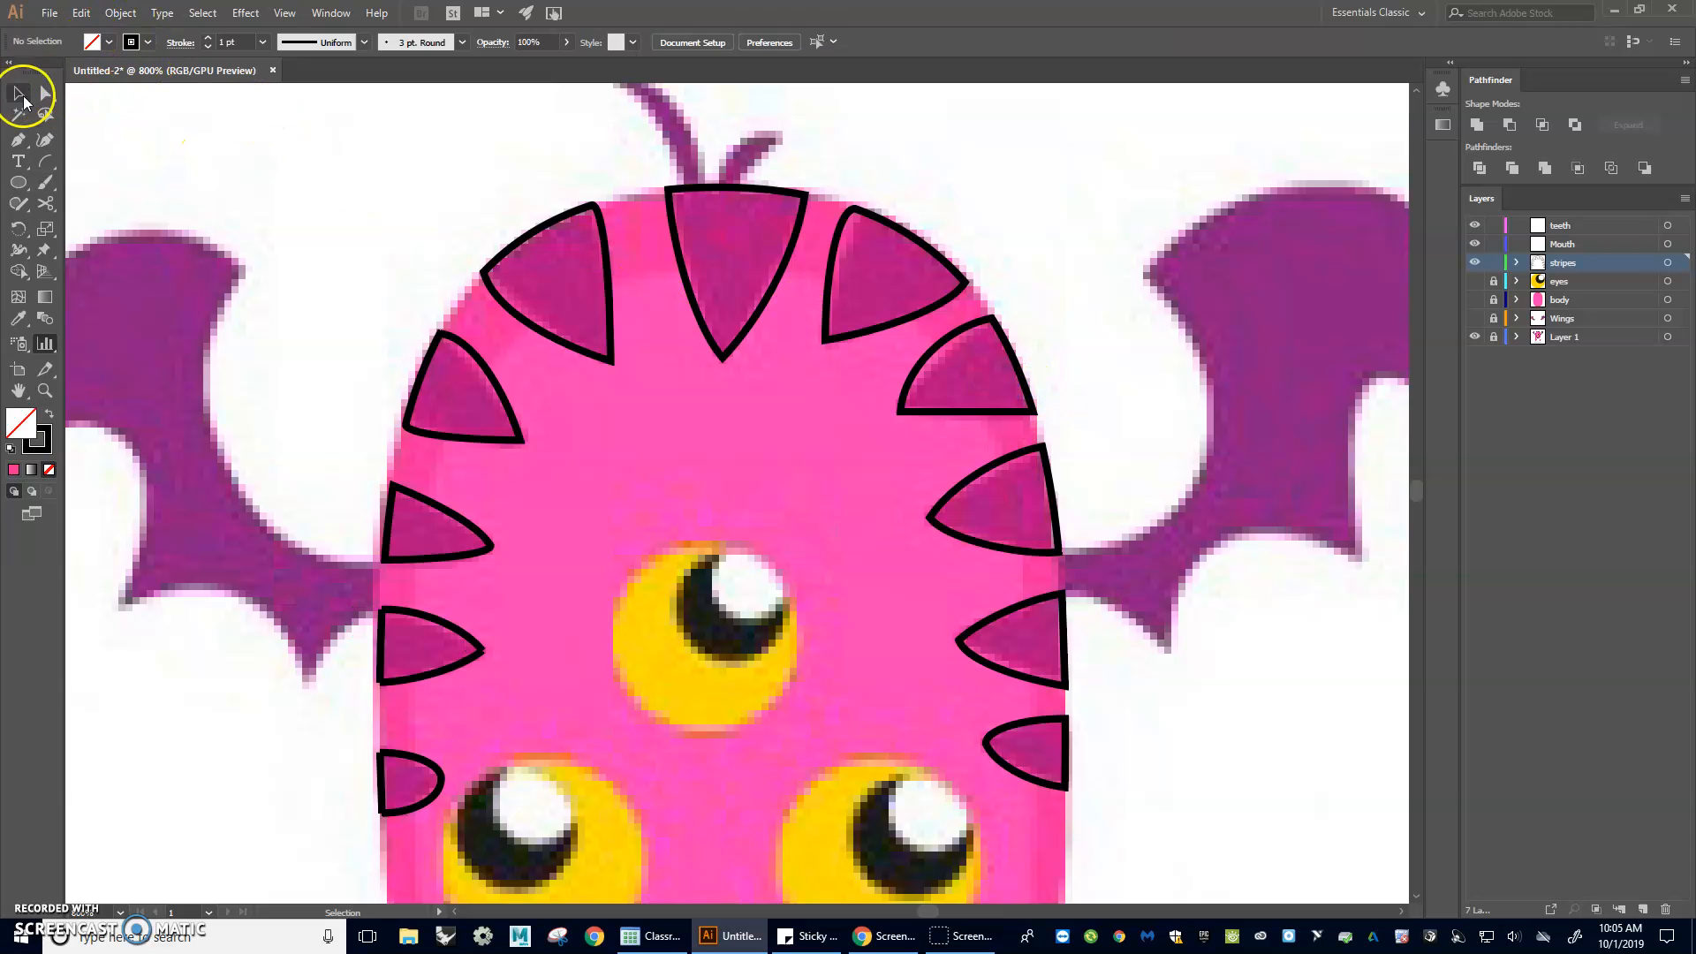
pyautogui.click(387, 563)
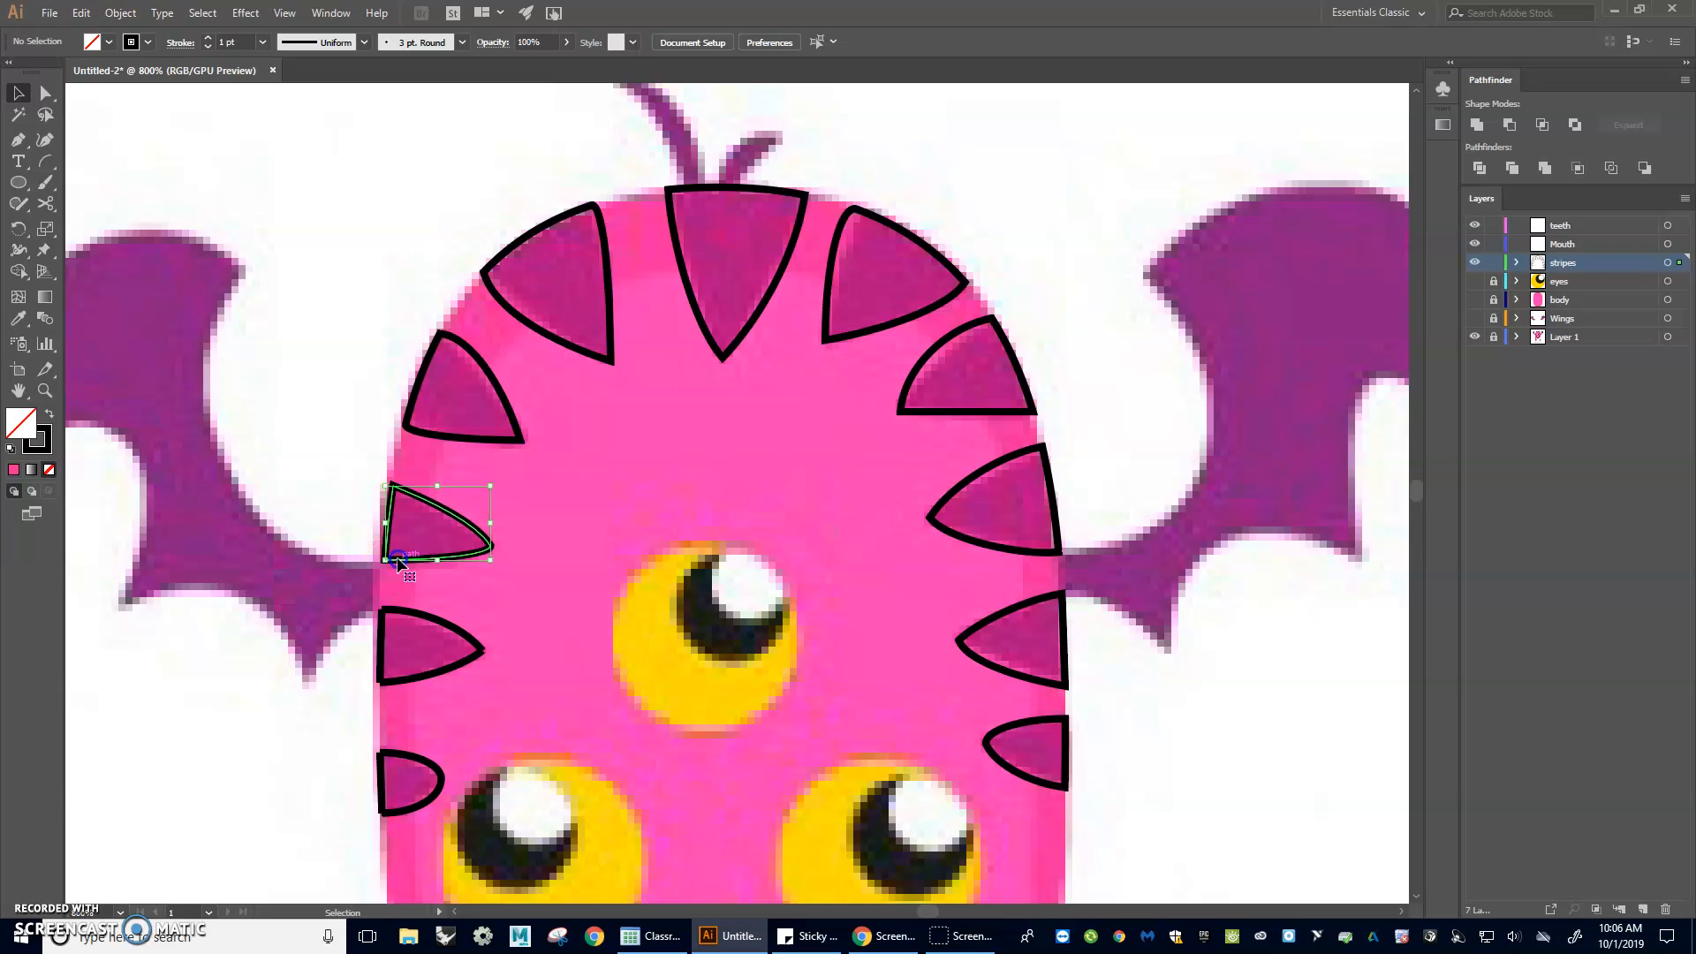
pyautogui.moveTo(491, 708); pyautogui.dragTo(497, 698)
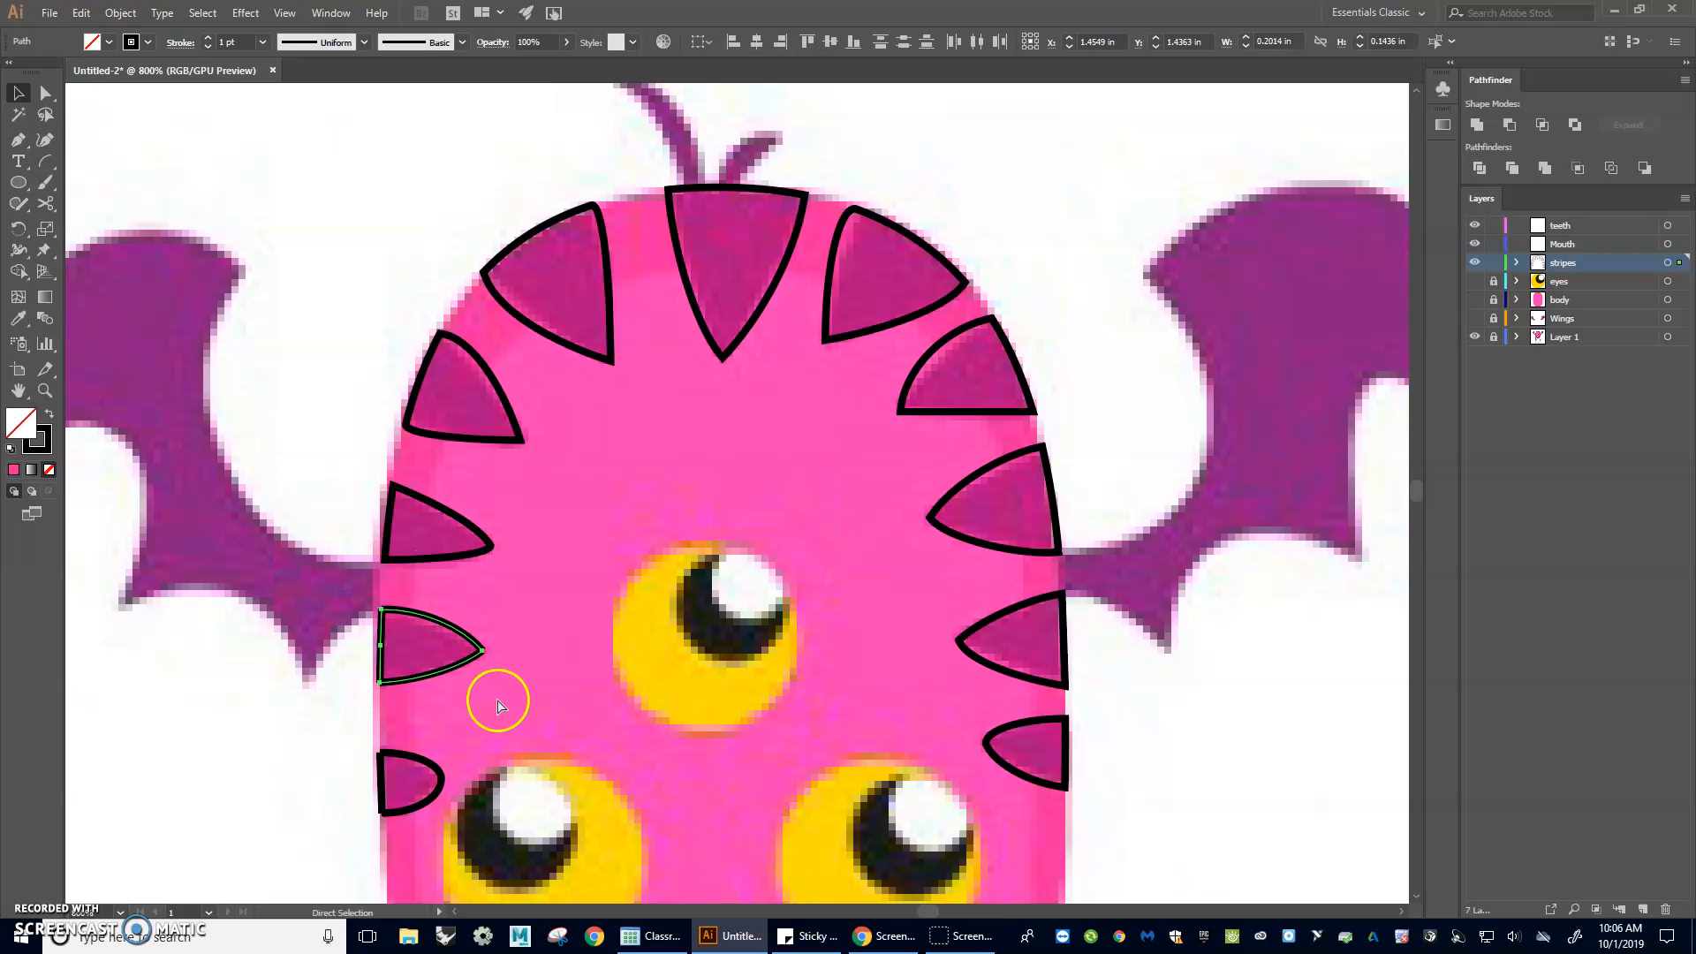
pyautogui.moveTo(360, 739); pyautogui.dragTo(474, 844)
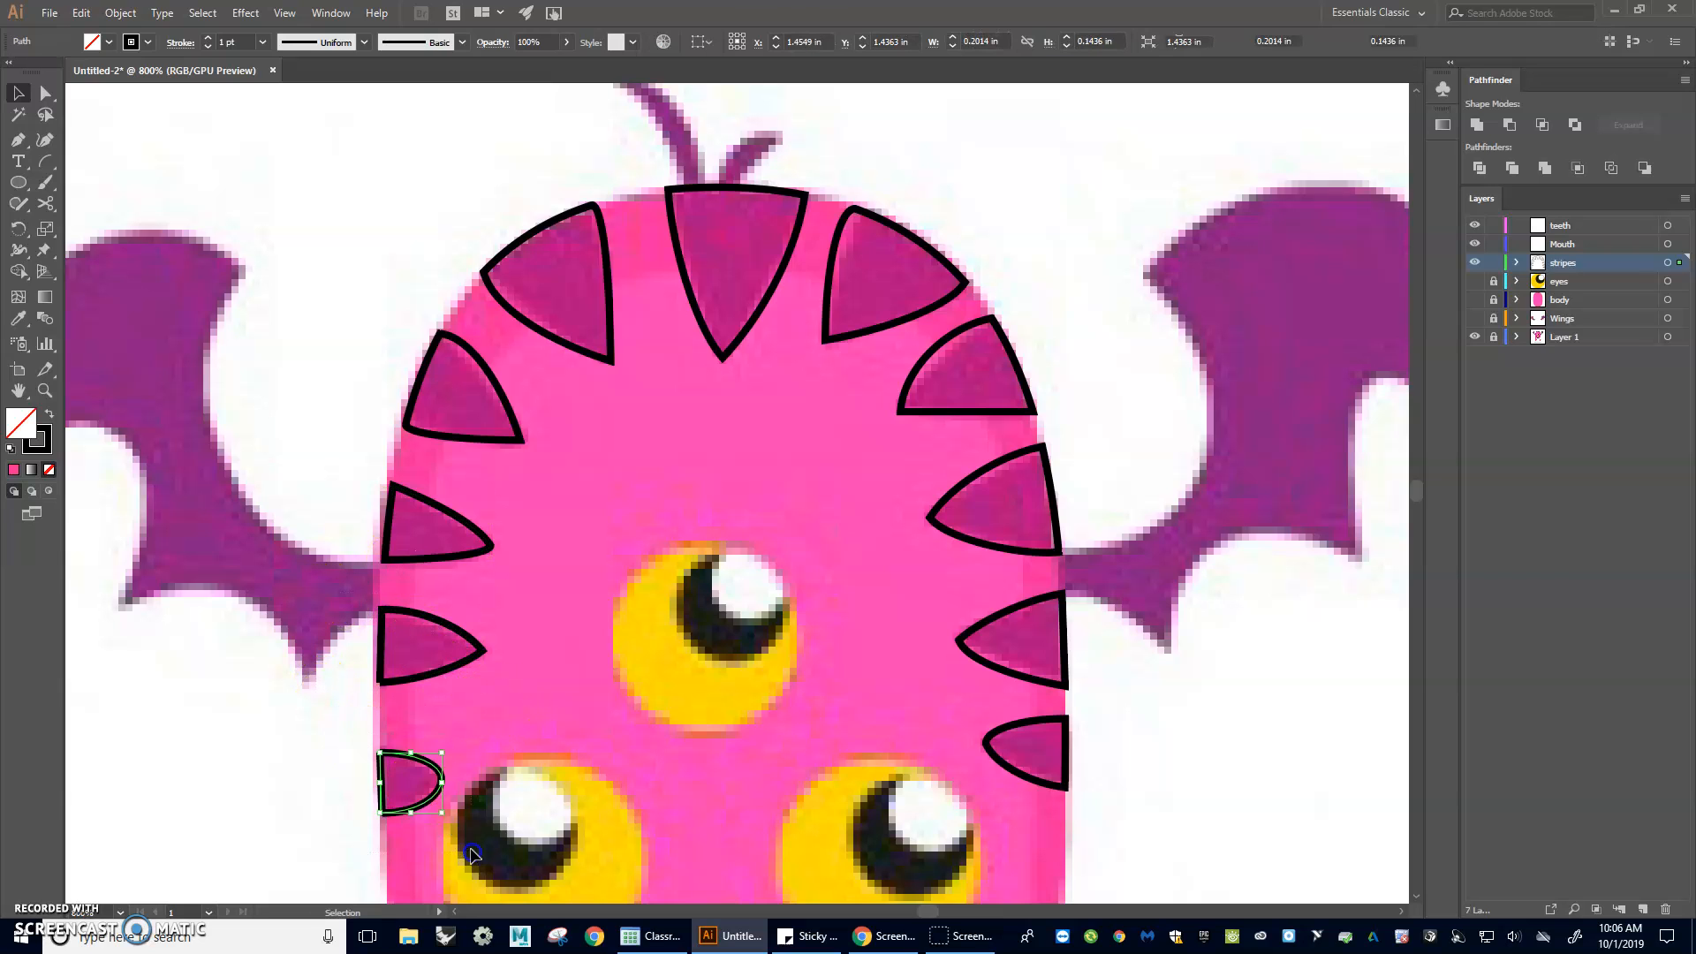
pyautogui.press('a')
# - Fill all the stripes with the purple sampled from the reference's centre stripe using the Eyedropper, then deselect them
pyautogui.scroll(-1, 488, 792)
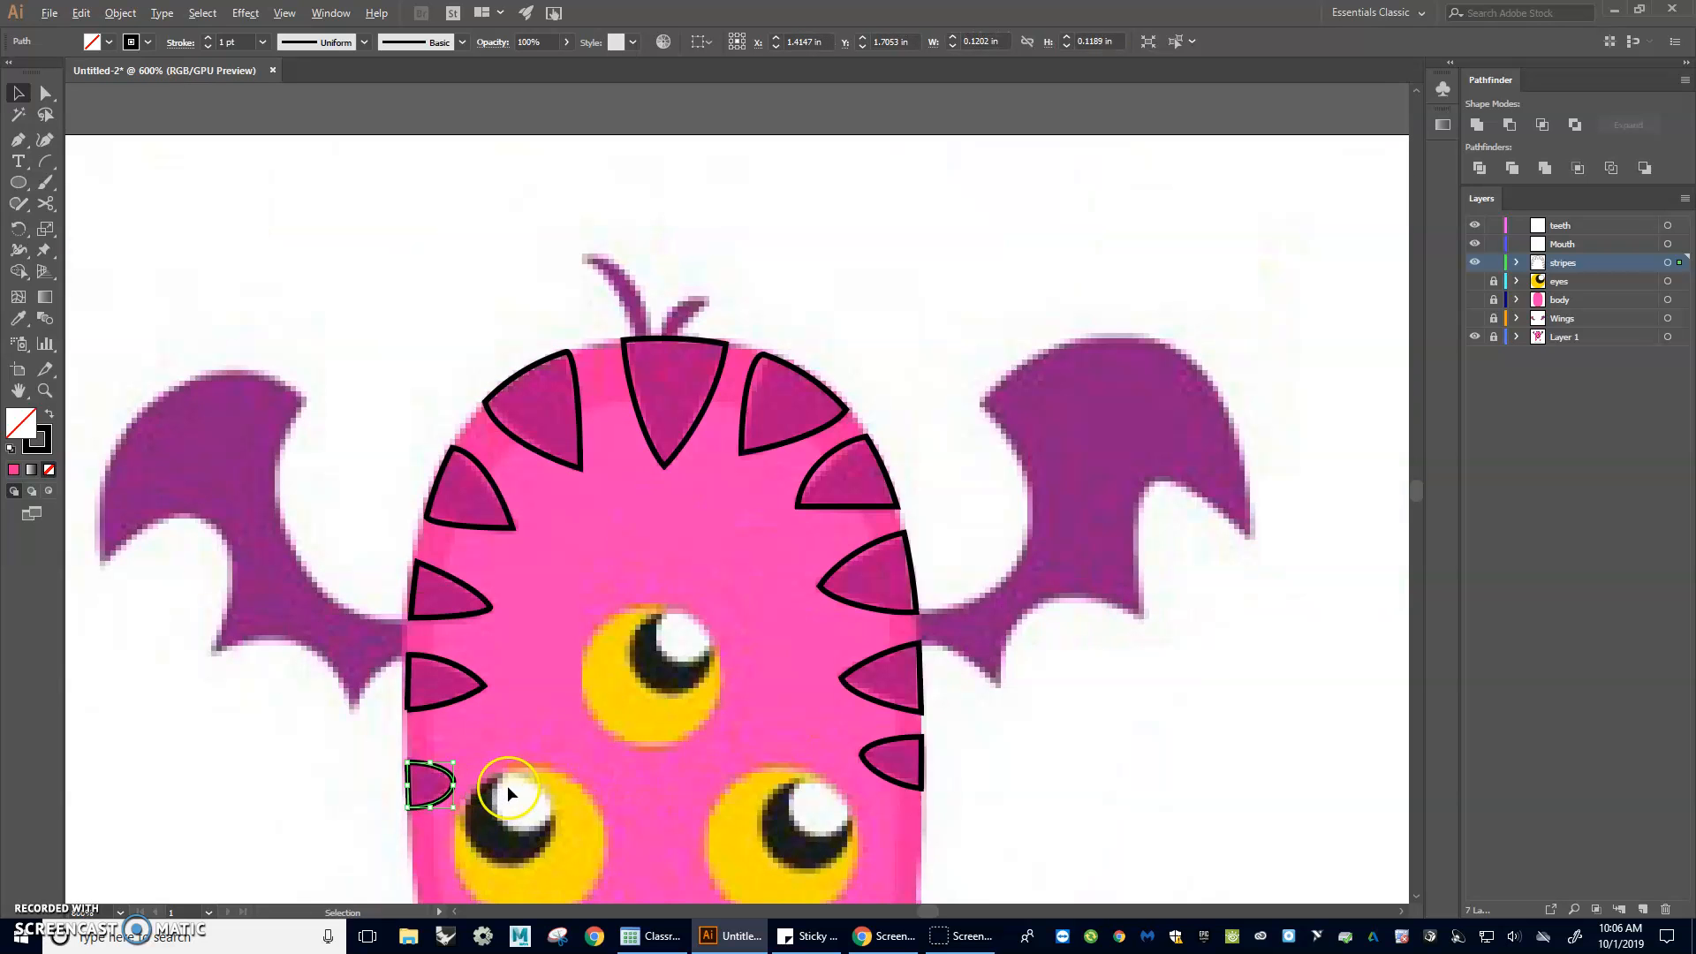
pyautogui.moveTo(668, 811); pyautogui.dragTo(683, 614)
pyautogui.moveTo(283, 104); pyautogui.dragTo(1054, 738)
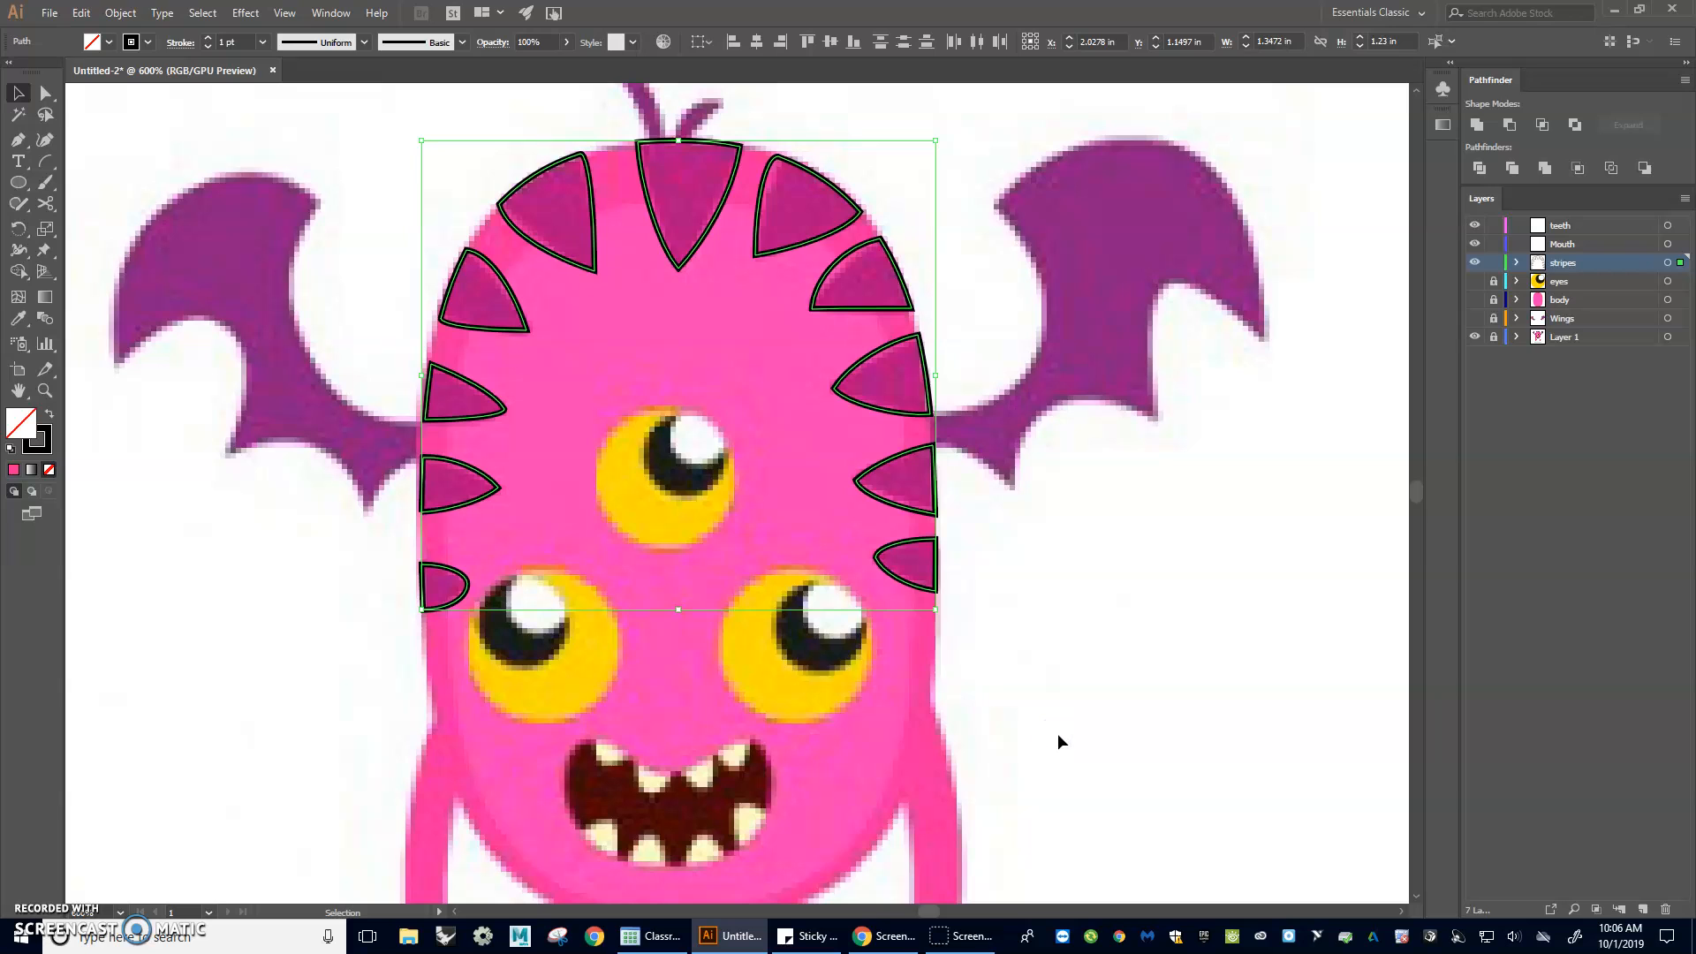
pyautogui.press('i')
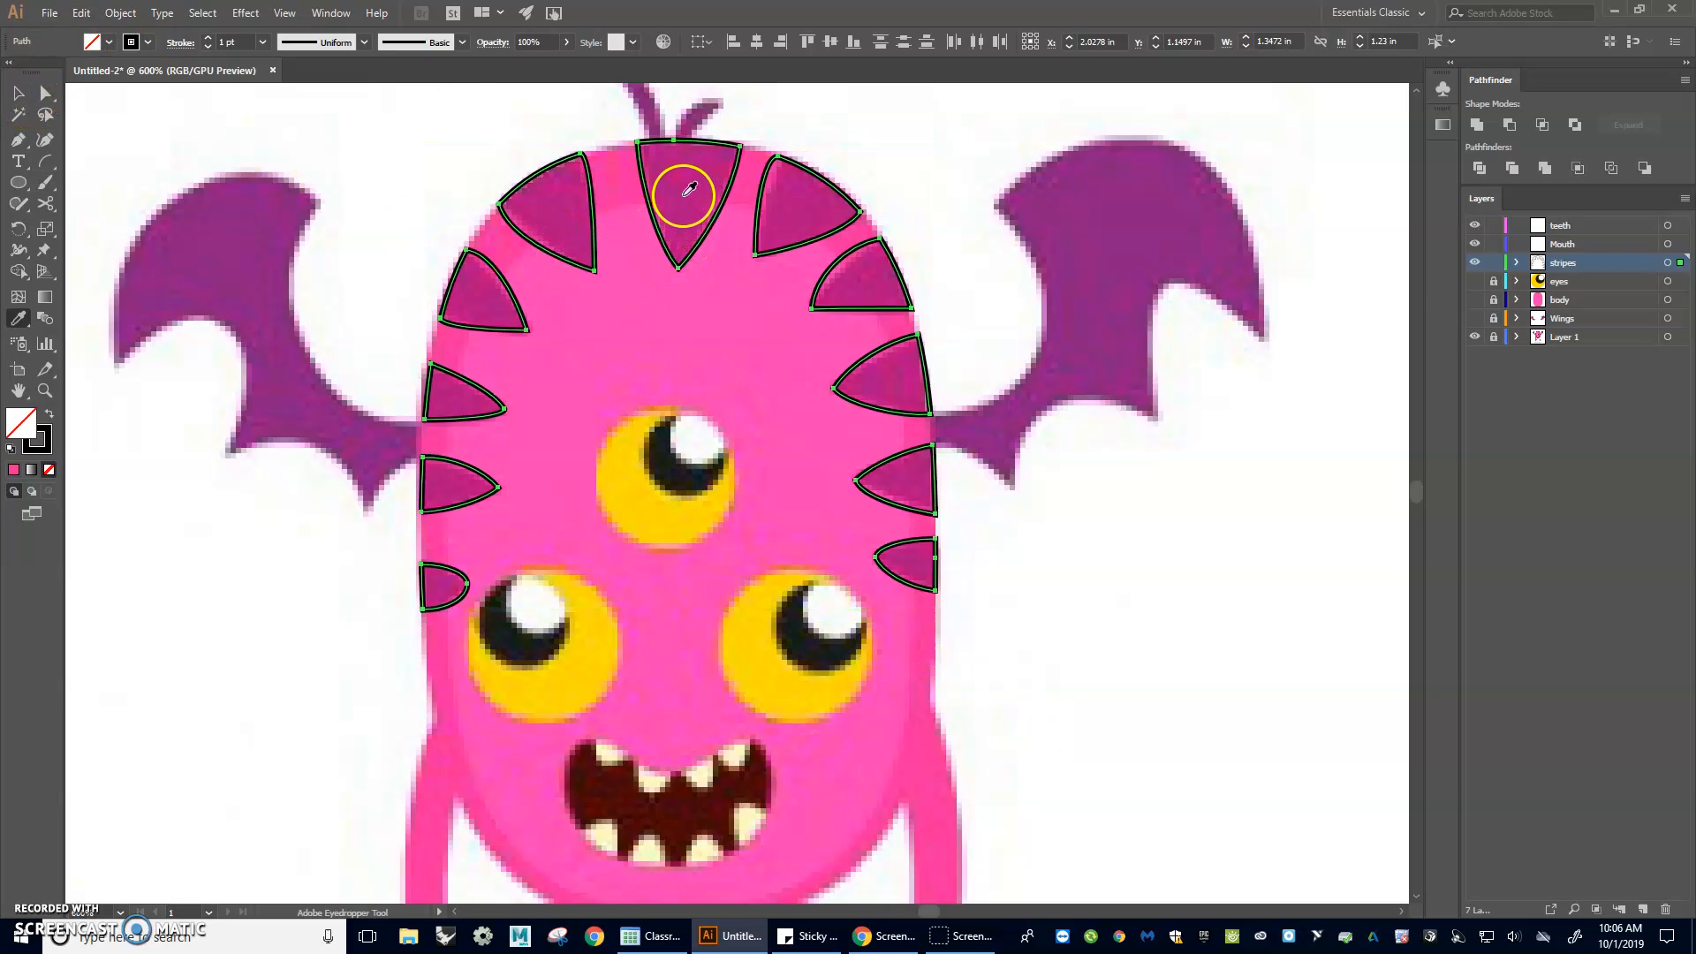
pyautogui.click(689, 189)
pyautogui.click(18, 93)
pyautogui.click(492, 236)
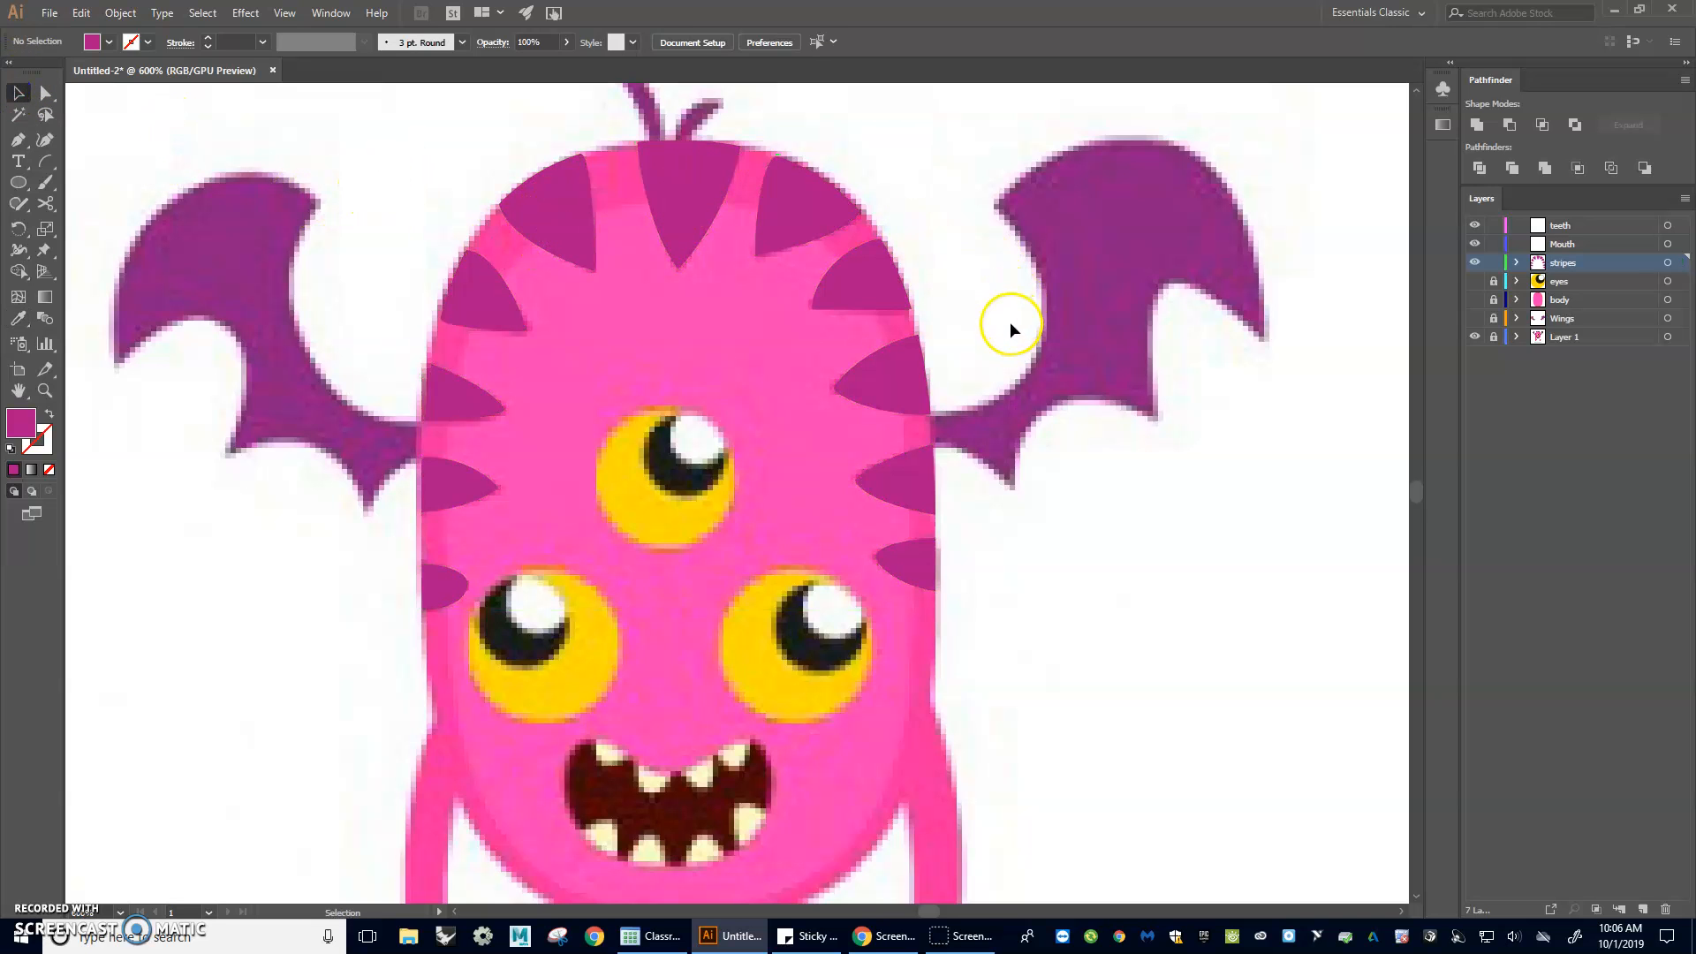
# - Show the body layer and hide the reference image on Layer 1 to inspect the stripes against the body edge
pyautogui.scroll(3, 1016, 322)
pyautogui.scroll(-2, 1060, 320)
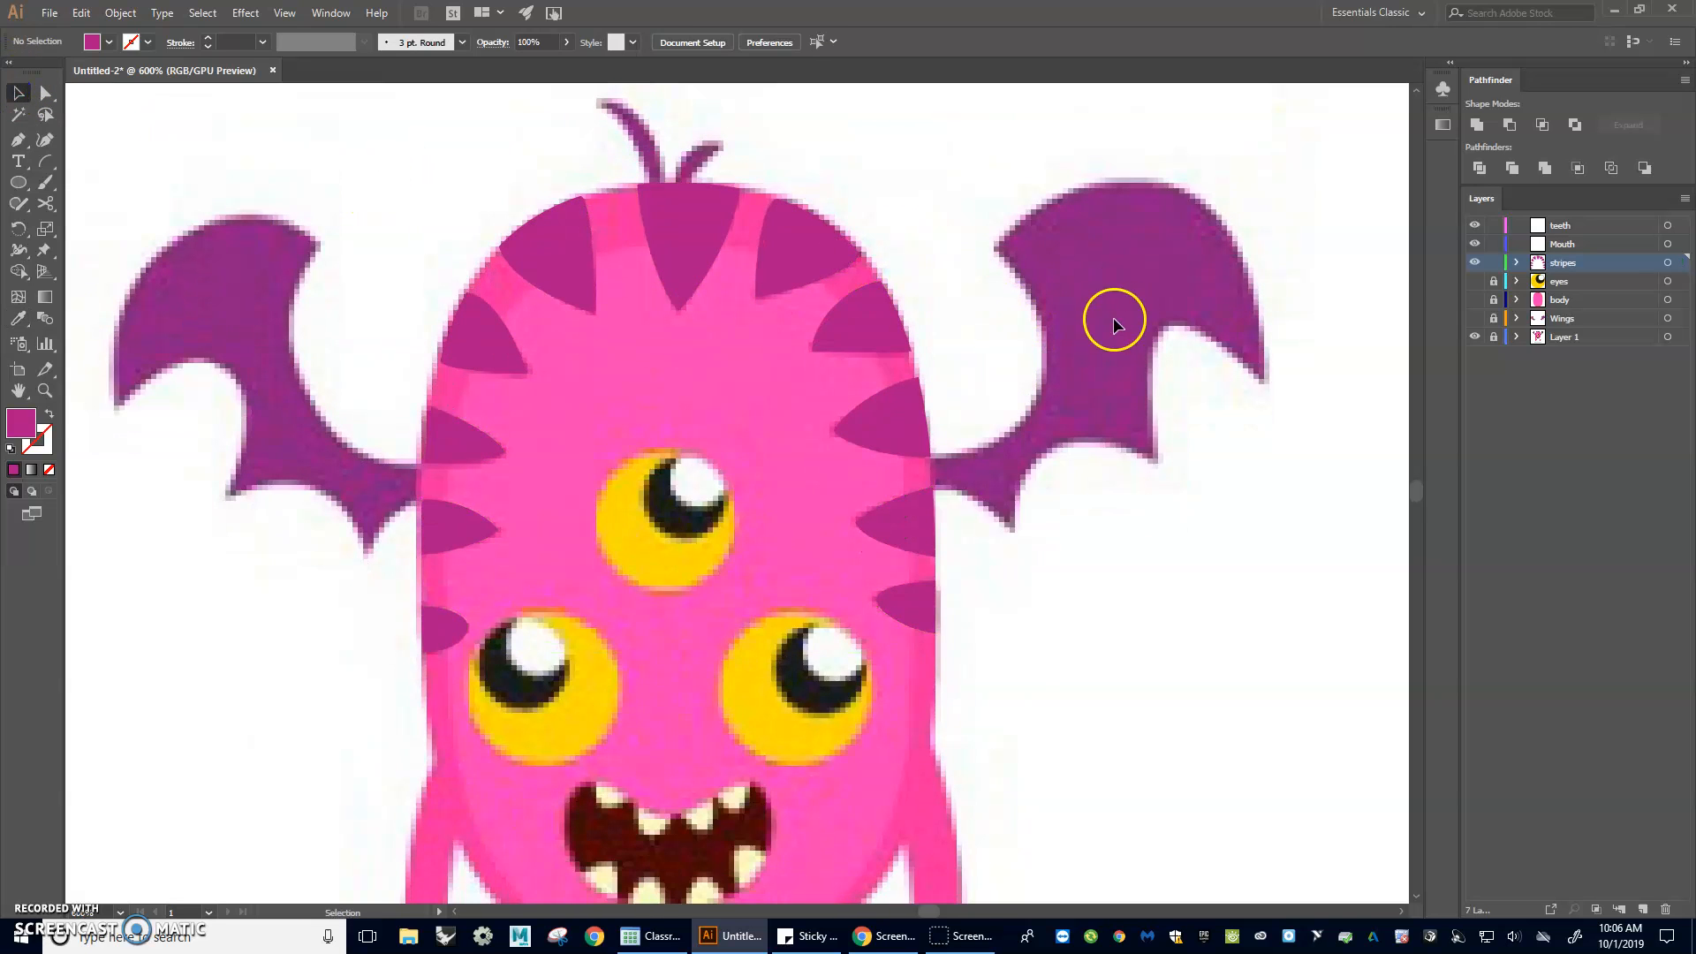
pyautogui.click(1474, 299)
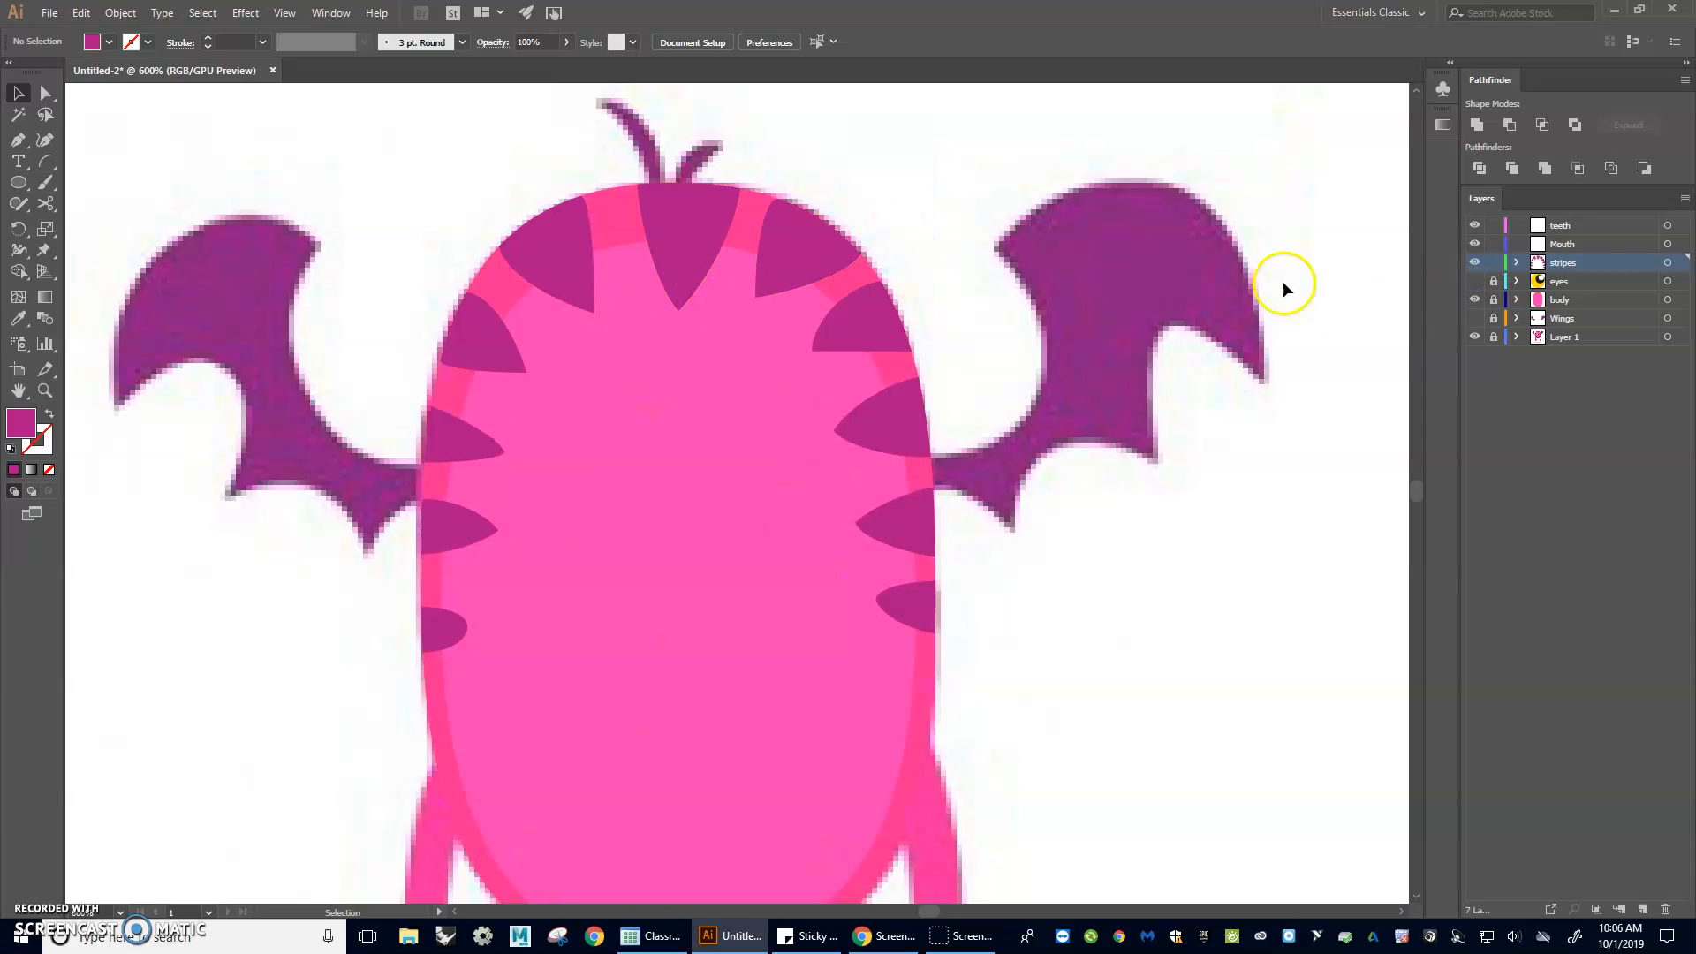
pyautogui.click(1475, 337)
pyautogui.scroll(3, 907, 274)
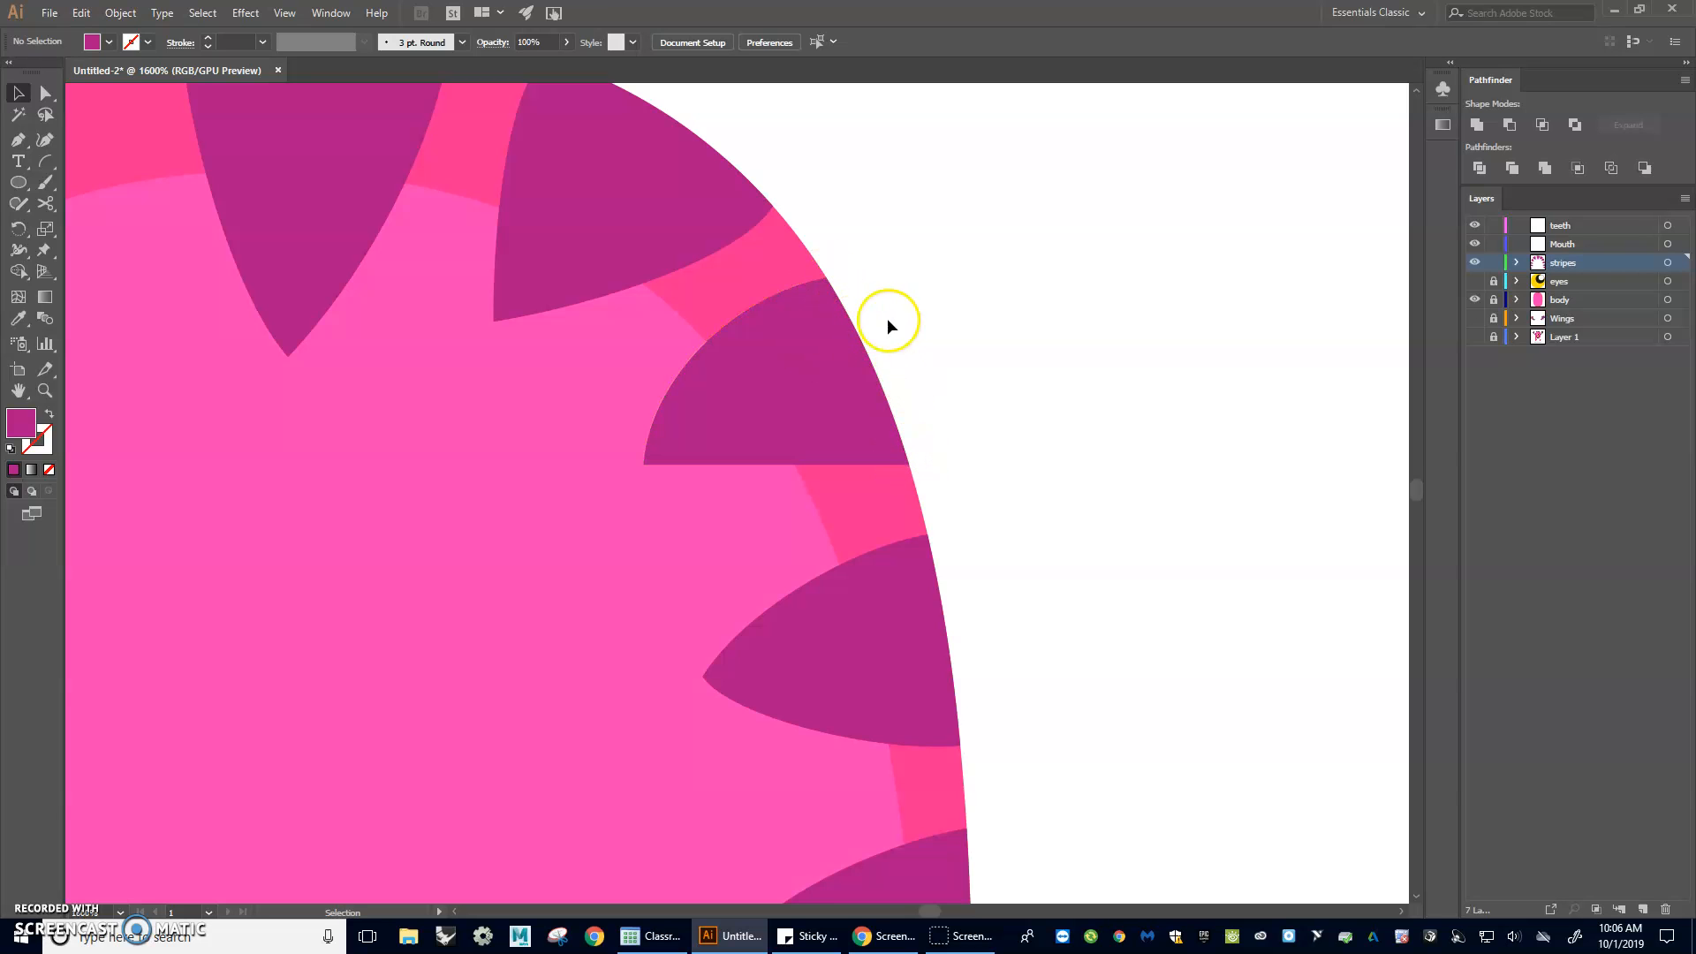
pyautogui.scroll(-4, 849, 265)
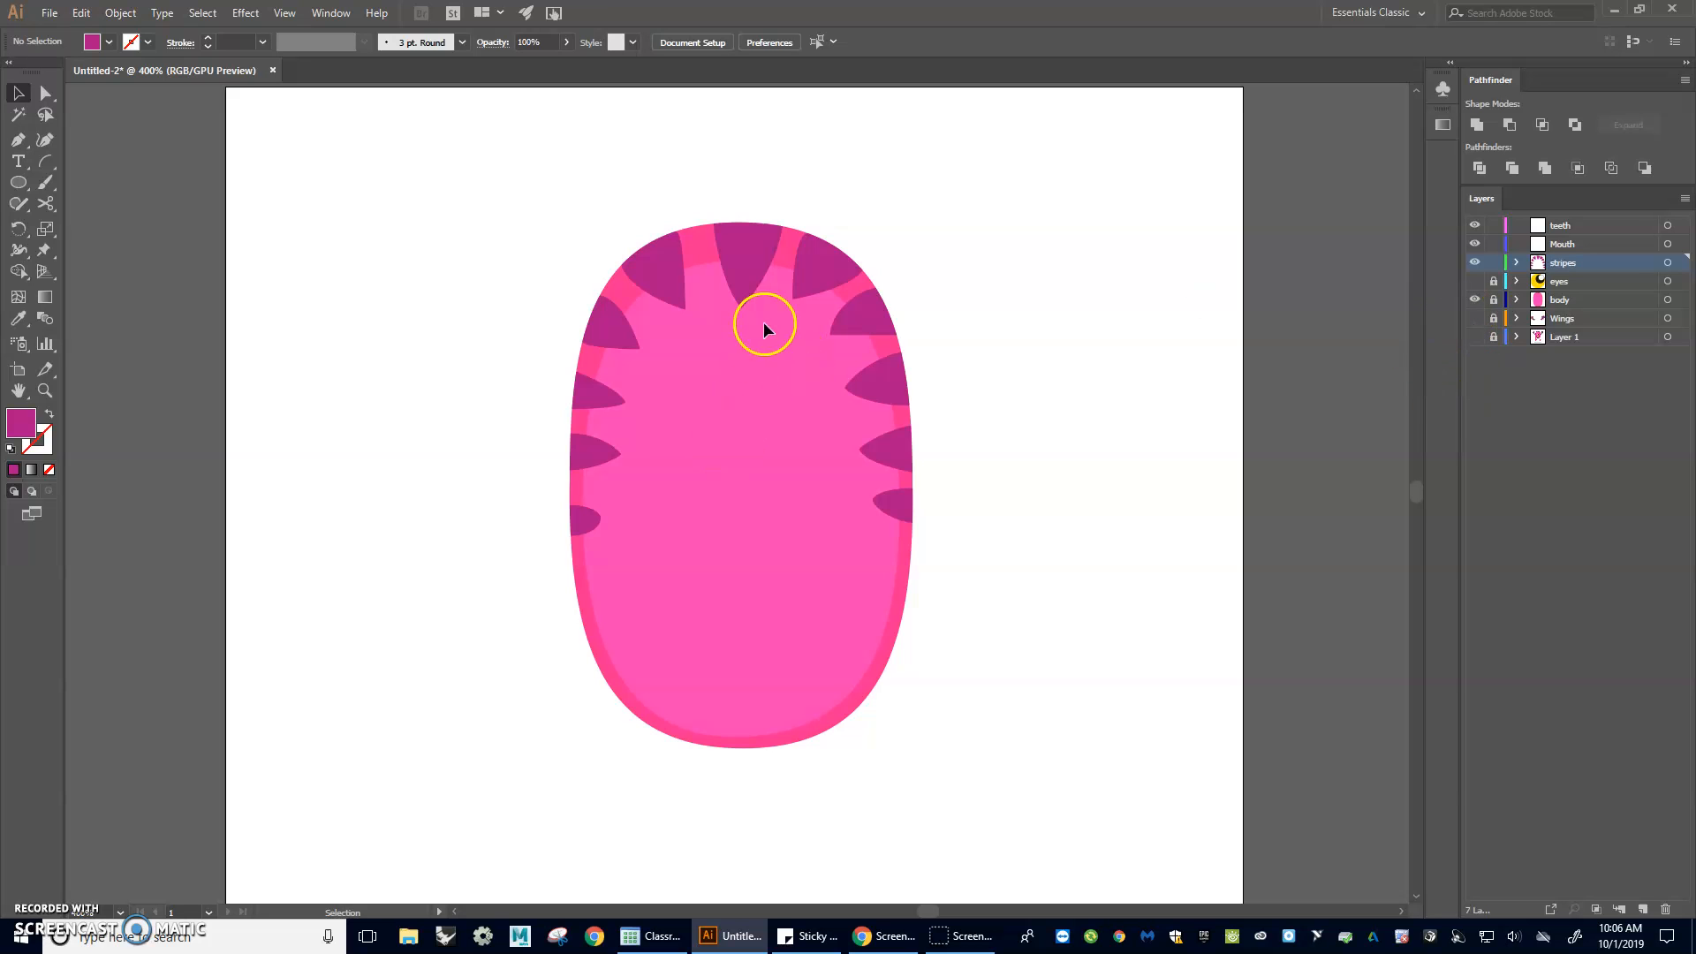
# - Show the eyes and Wings layers together with the striped body
pyautogui.click(1475, 281)
pyautogui.click(1475, 318)
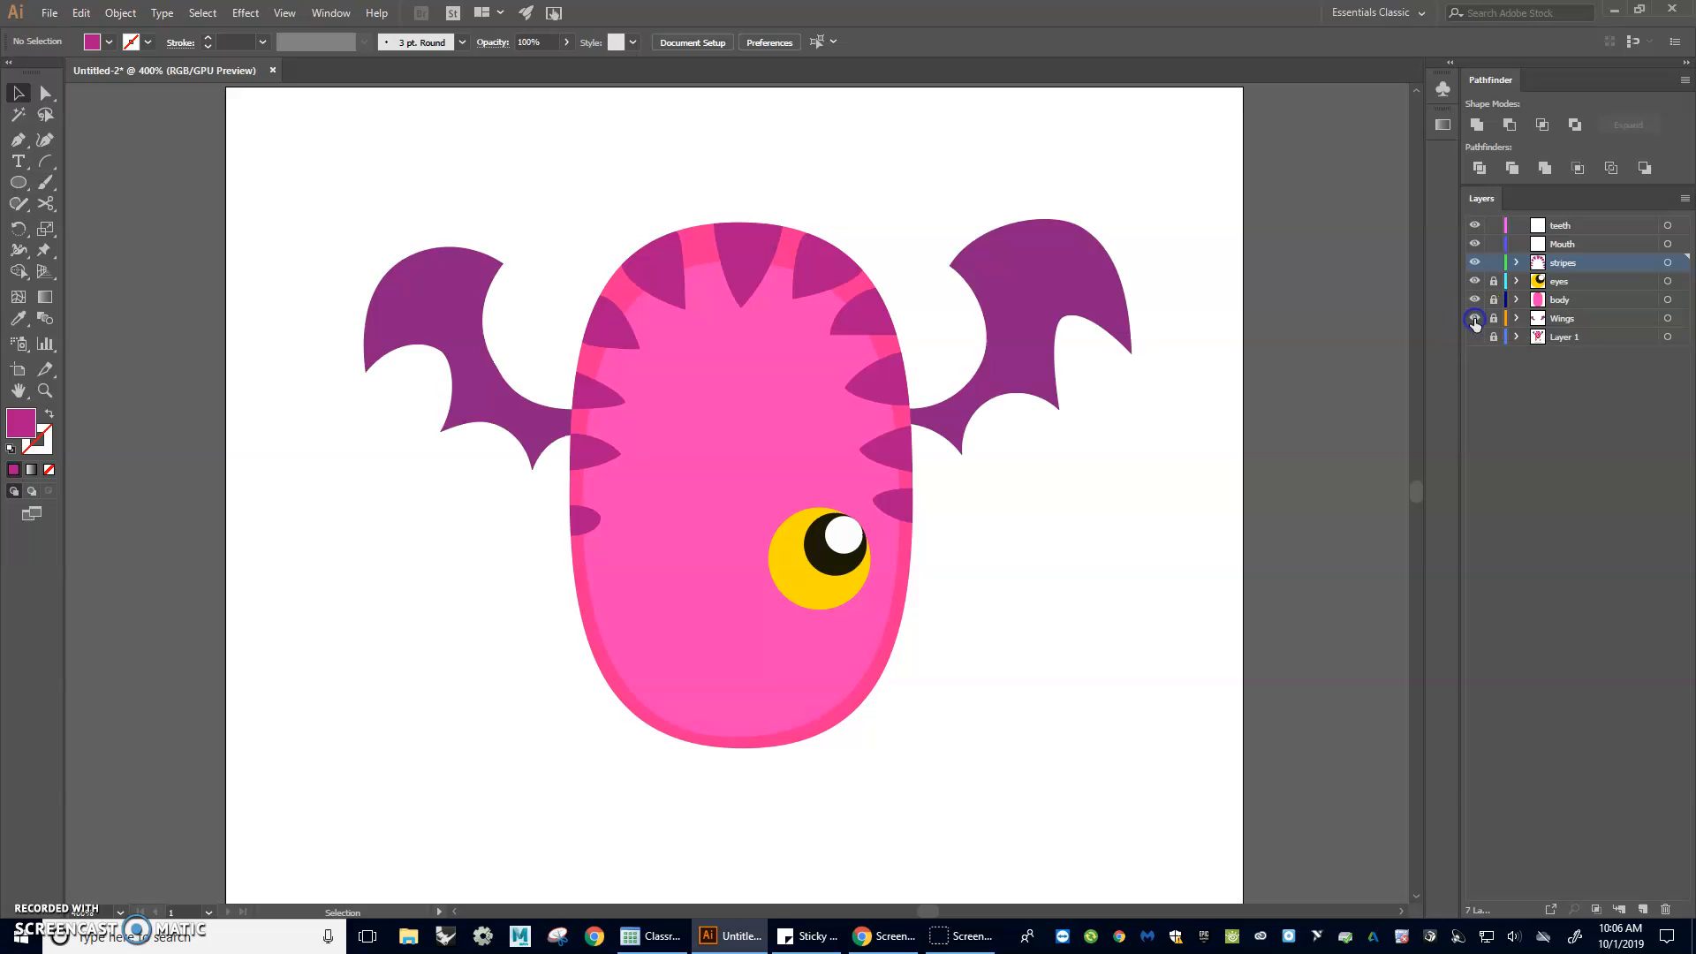
pyautogui.scroll(-1, 1090, 447)
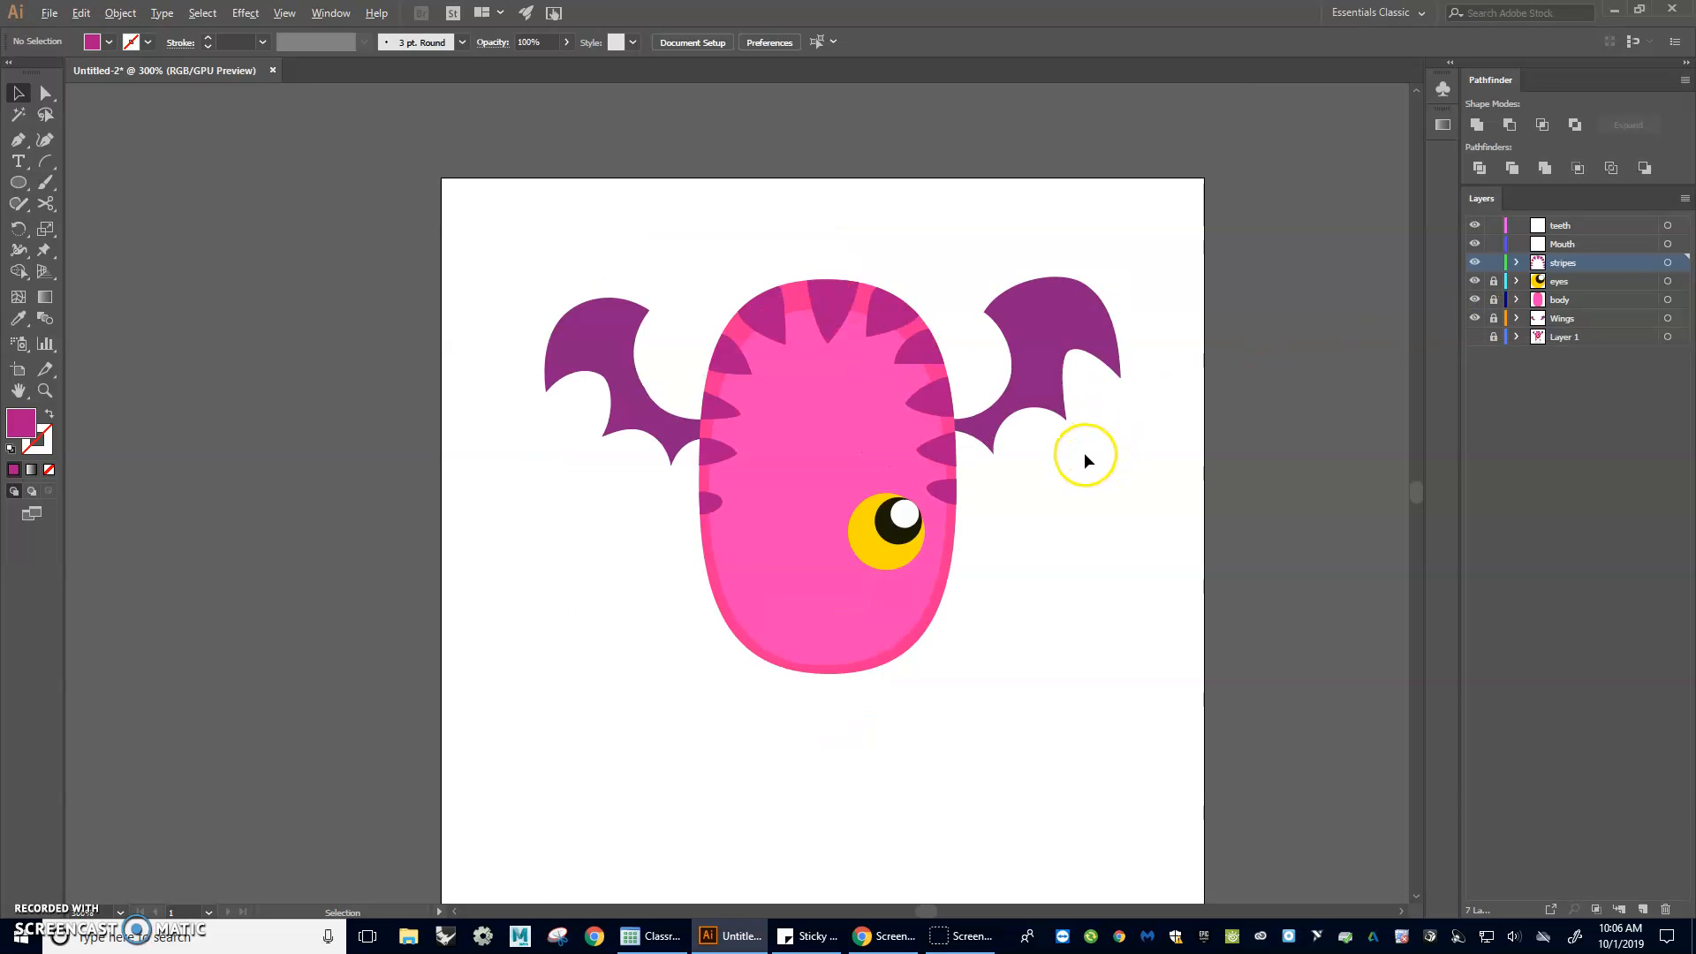